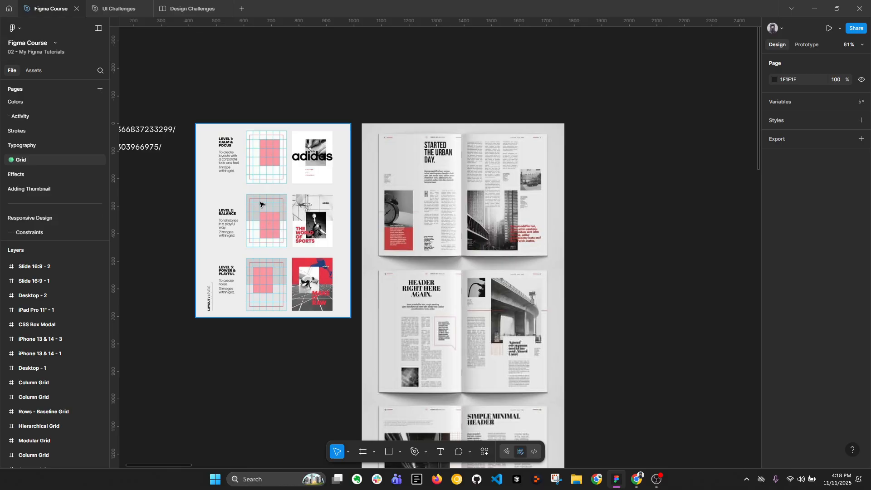
Examine the Level 1 to Level 3 layout grids and their matching adidas poster examples
scroll(252, 190, up, 5)
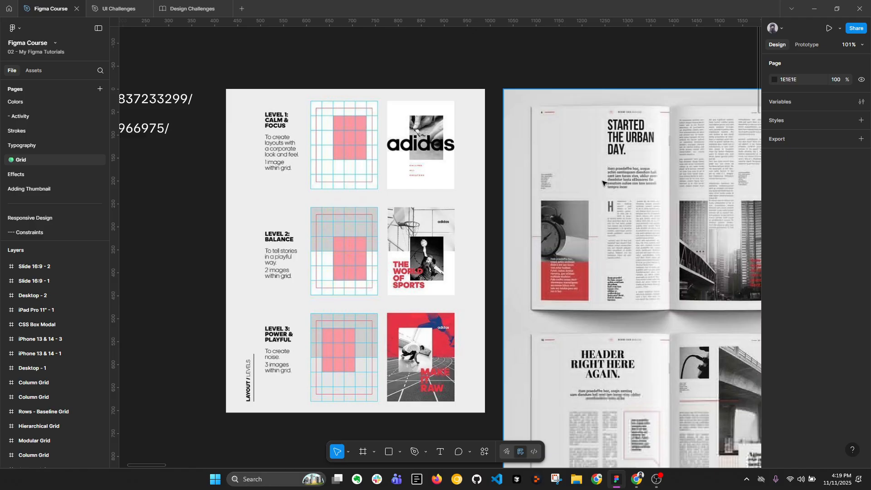
scroll(327, 95, up, 5)
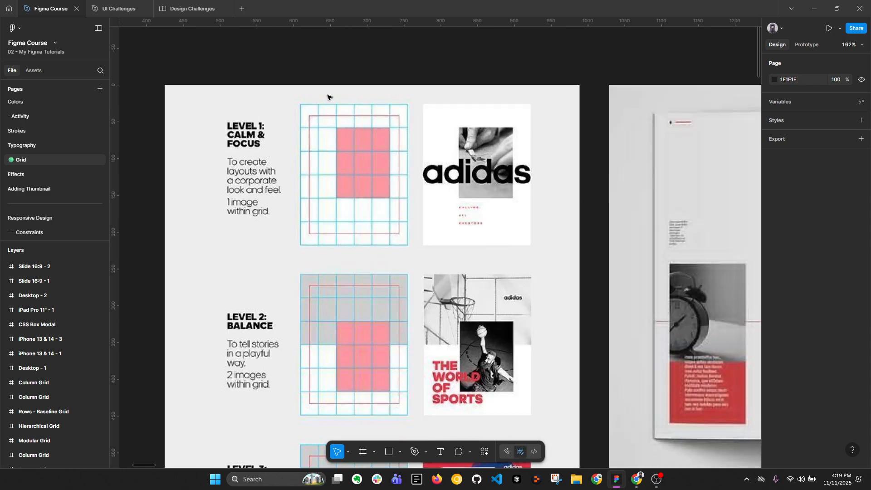
scroll(333, 117, down, 3)
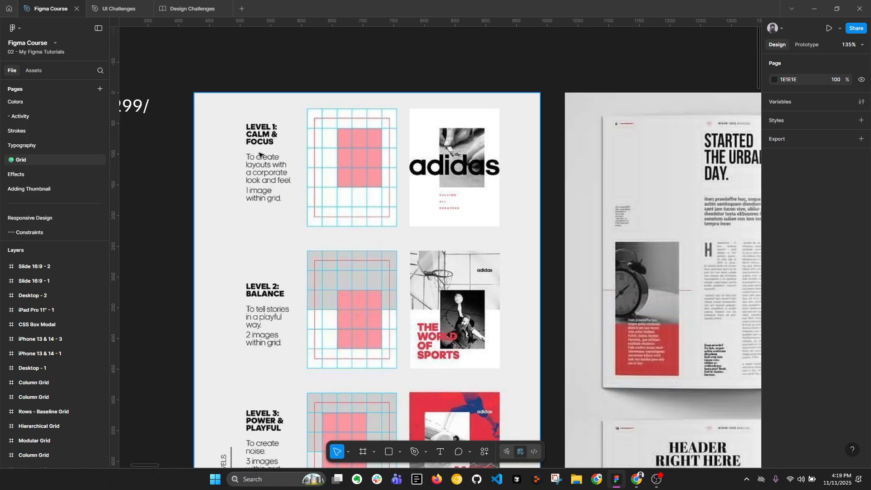
scroll(272, 115, up, 2)
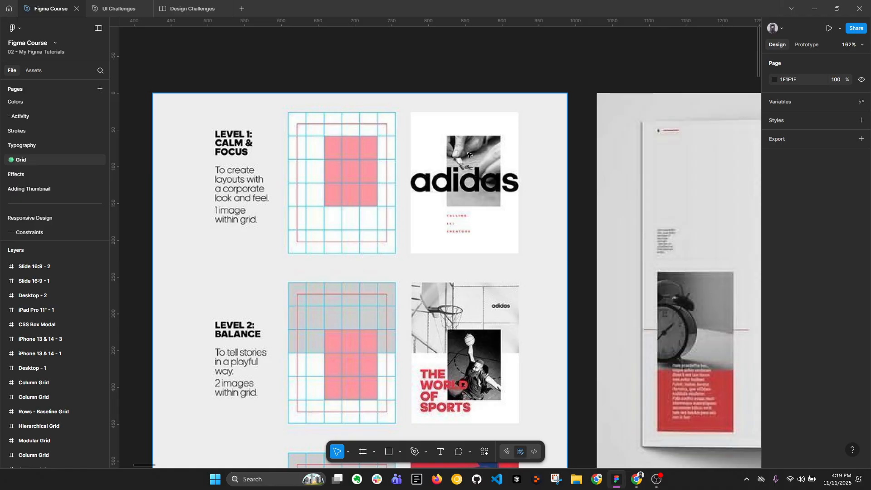
scroll(468, 155, down, 3)
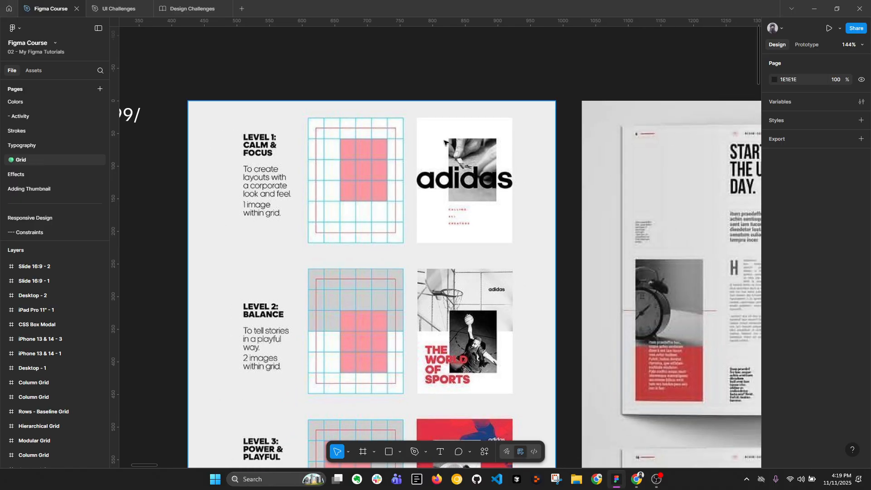
scroll(466, 154, up, 2)
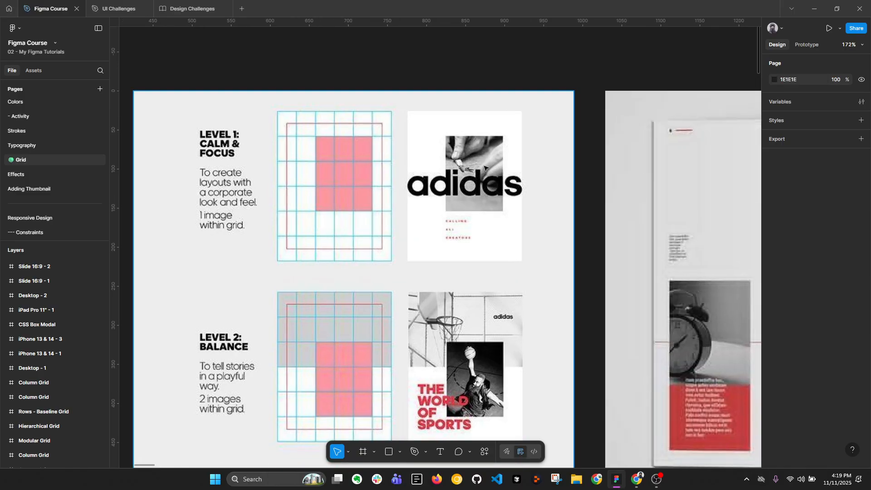
scroll(484, 171, down, 5)
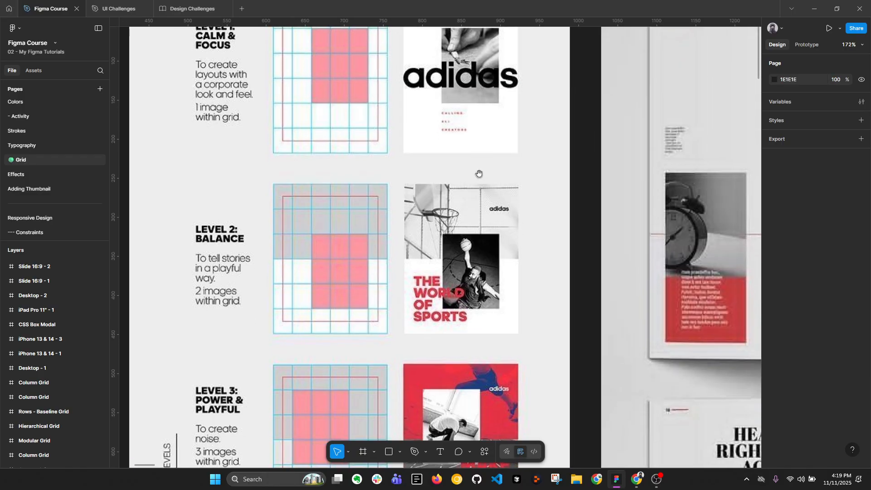
scroll(452, 261, down, 2)
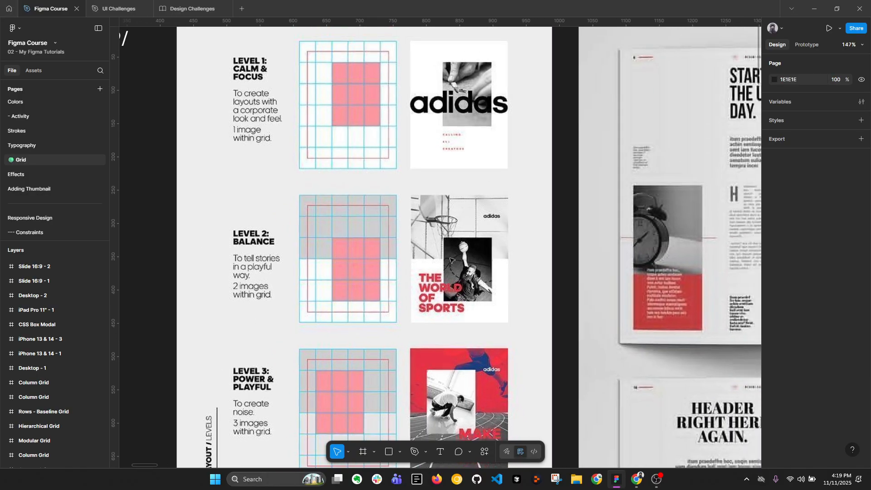
drag(502, 272, 455, 195)
scroll(455, 202, down, 2)
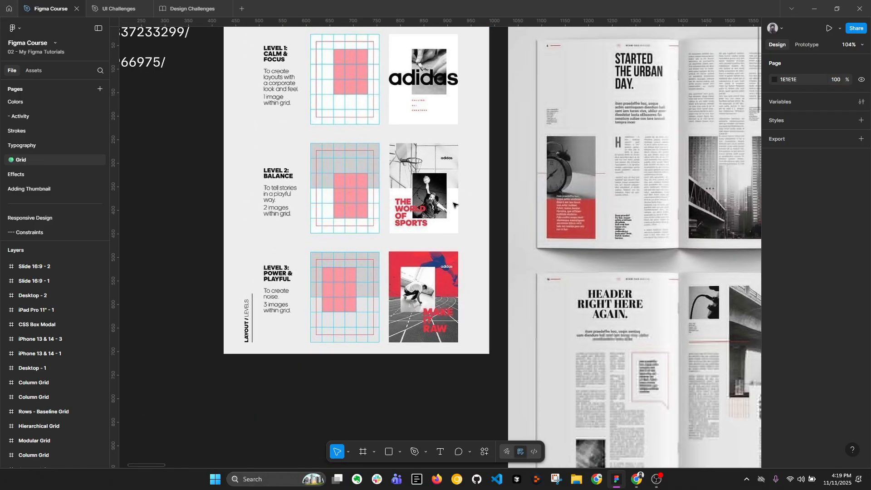
Examine the column layout of the "Started the Urban Day" magazine spread in the second reference image
drag(528, 179, 301, 236)
scroll(479, 178, up, 2)
drag(541, 177, 455, 186)
scroll(435, 144, down, 1)
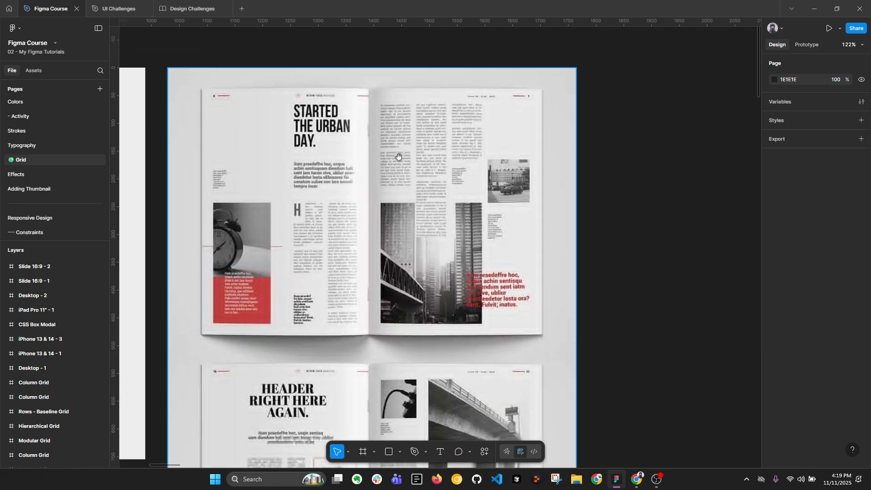
drag(398, 157, 403, 161)
scroll(427, 120, up, 1)
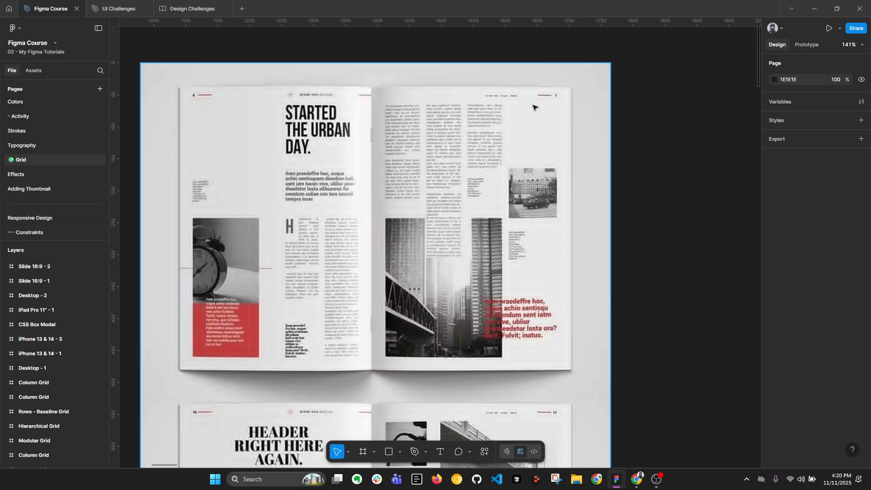
scroll(531, 199, up, 1)
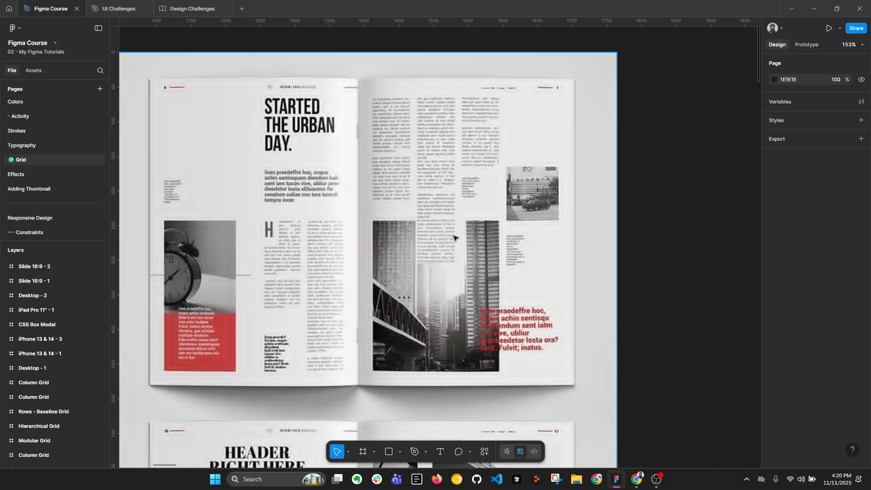
Find the Manuscript Grid frame on the canvas and select it to inspect its margins and single text block
scroll(437, 220, down, 5)
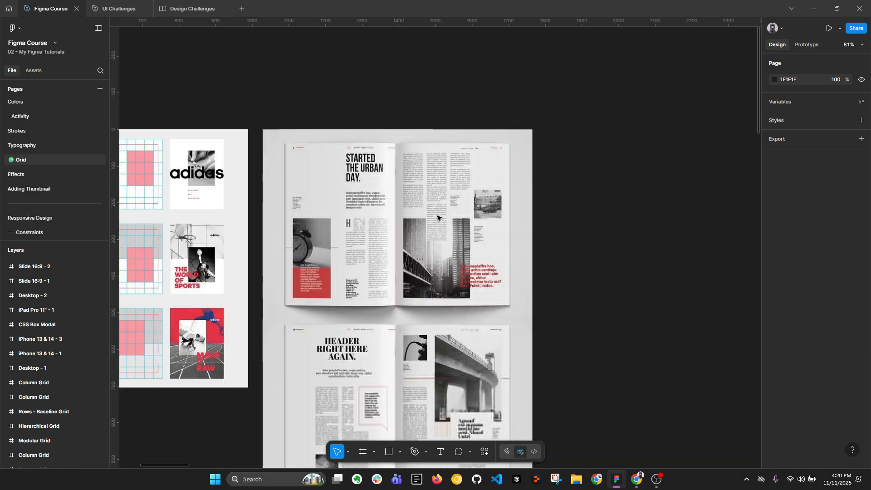
scroll(429, 167, down, 3)
scroll(419, 177, down, 3)
drag(563, 177, 338, 204)
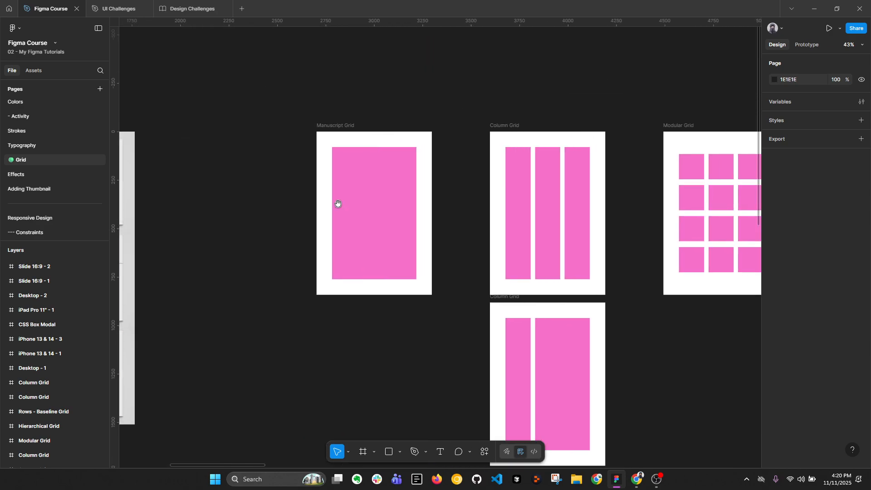
scroll(343, 183, up, 3)
drag(279, 156, 259, 154)
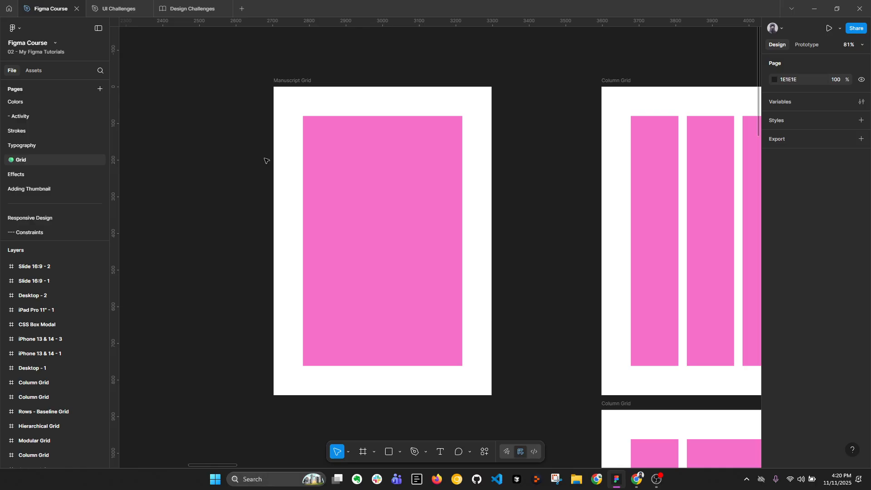
scroll(291, 159, up, 1)
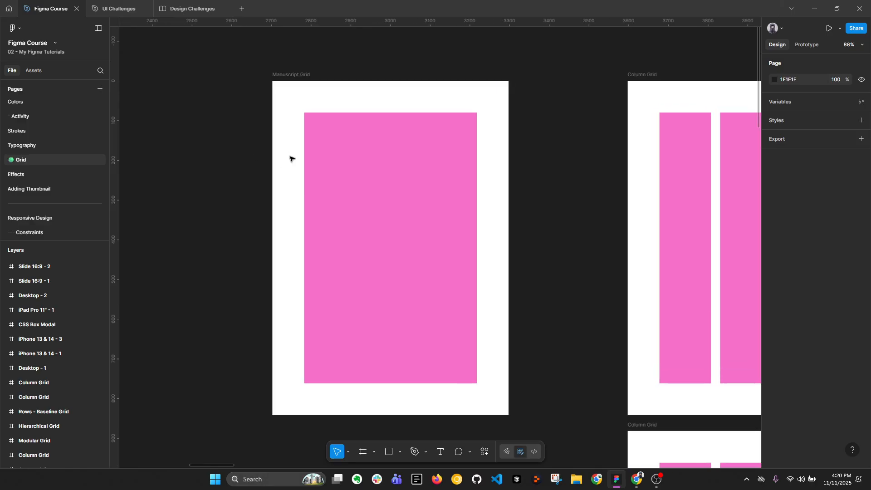
drag(336, 121, 316, 127)
click(287, 82)
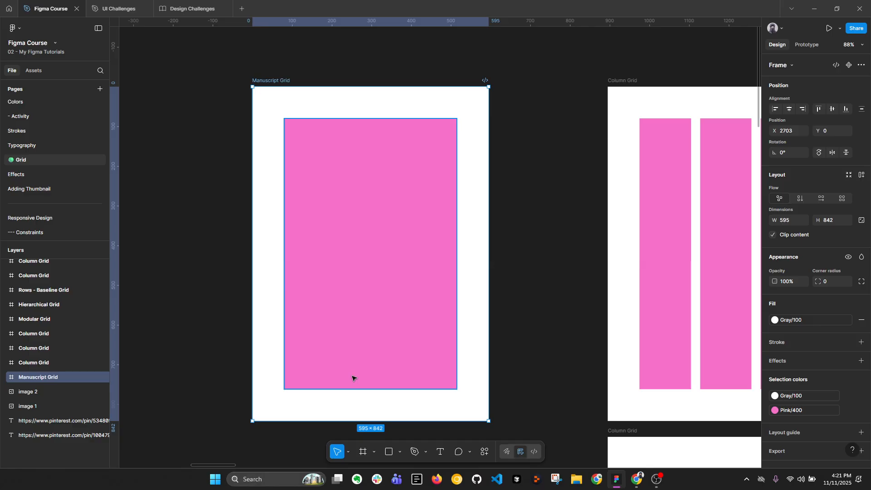
Examine the Column Grid frames from the three equal columns down to the uneven three-column variant, inspecting the narrow column in the two-column one
scroll(355, 311, down, 1)
drag(516, 277, 240, 263)
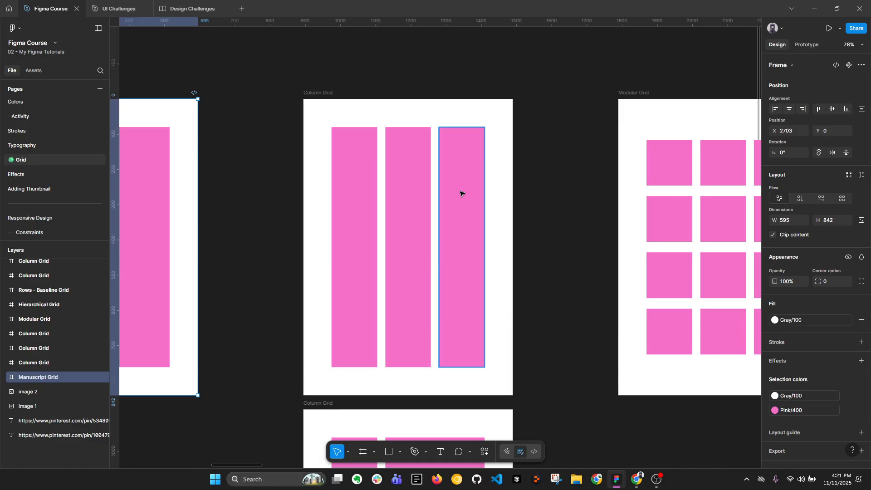
ctrl+scroll(460, 193, down, 3)
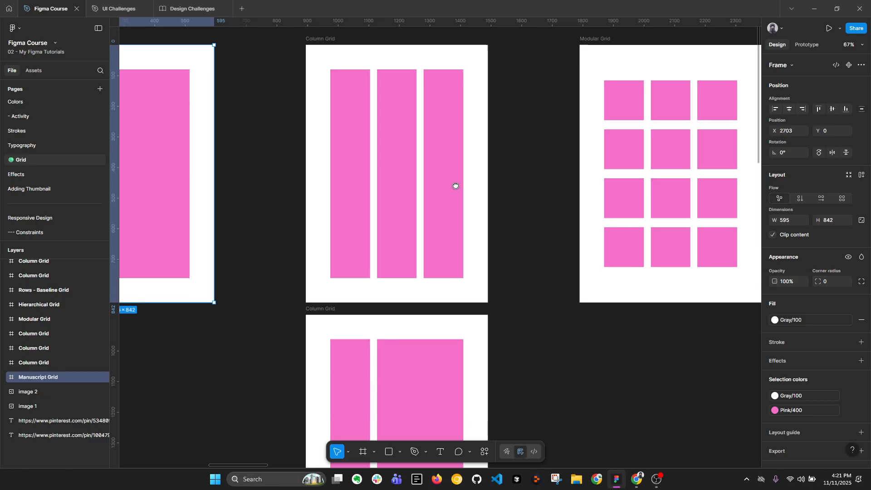
scroll(426, 294, down, 5)
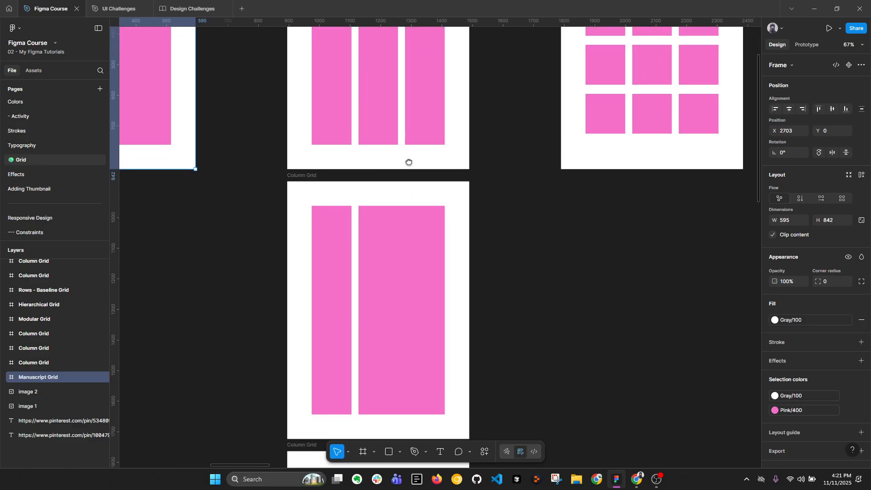
click(345, 263)
scroll(432, 267, down, 9)
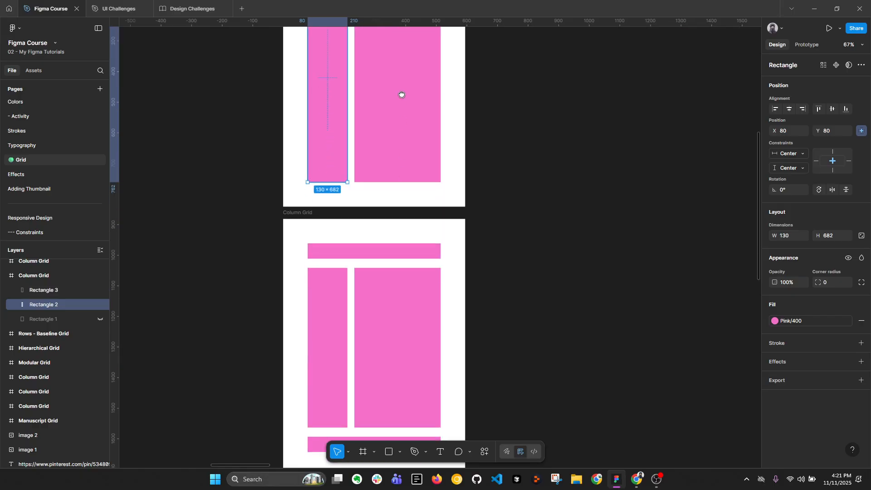
scroll(375, 237, down, 2)
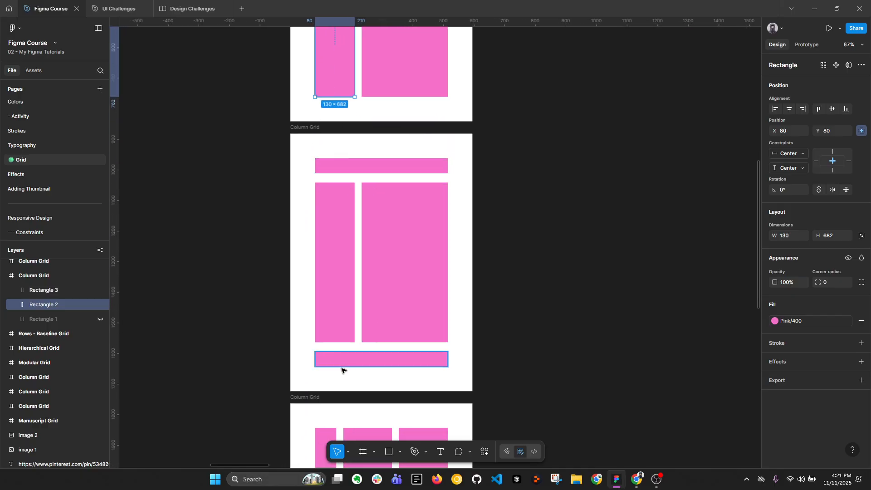
scroll(440, 236, down, 10)
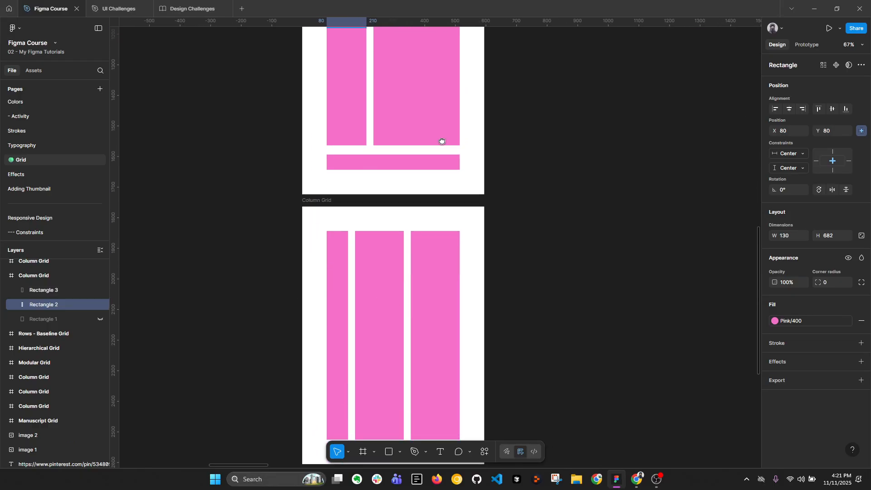
drag(413, 203, 411, 189)
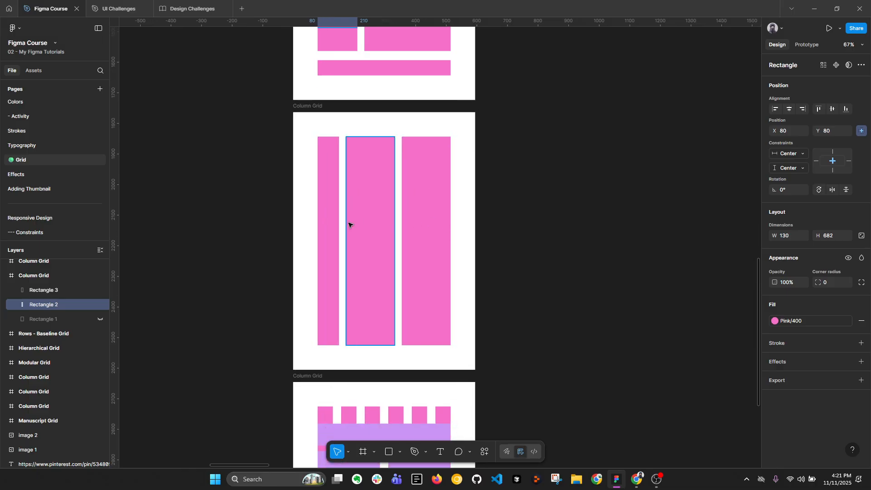
Split the narrow first column of the uneven three-column frame into two stacked rectangles 25 px apart, the lower one about 433 px tall
scroll(331, 225, up, 2)
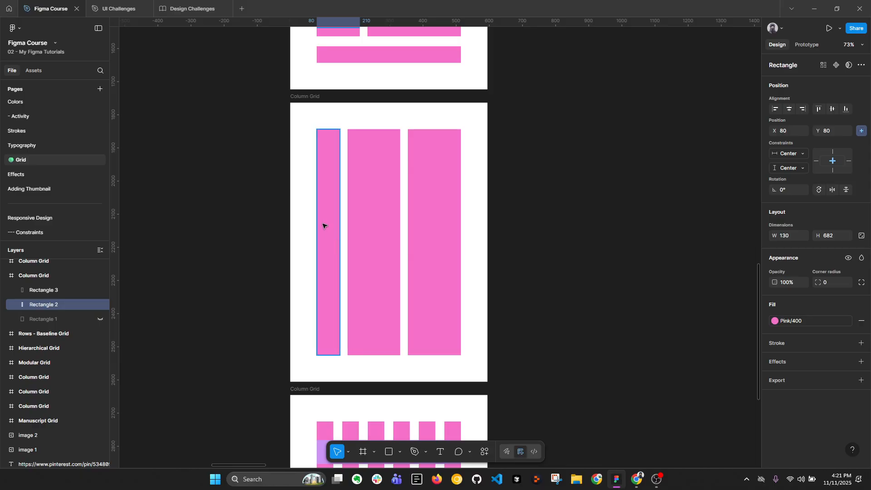
click(322, 225)
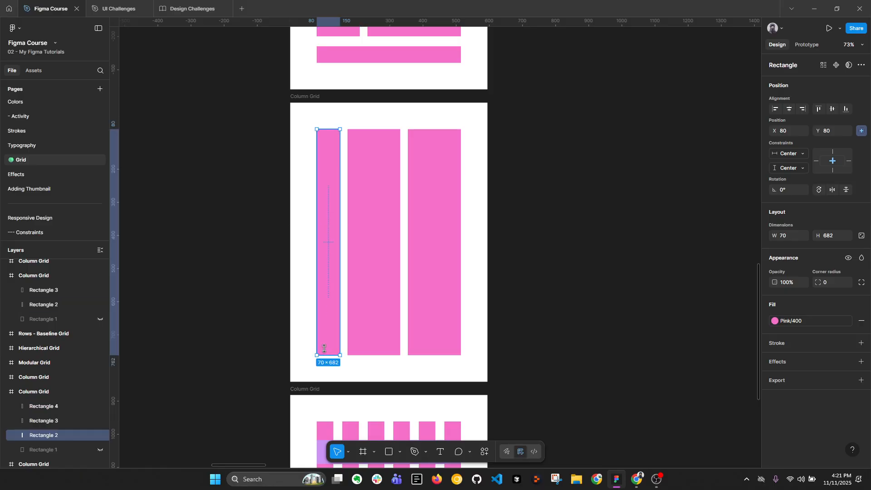
drag(327, 355, 328, 203)
alt+drag(327, 164, 326, 245)
drag(328, 284, 331, 355)
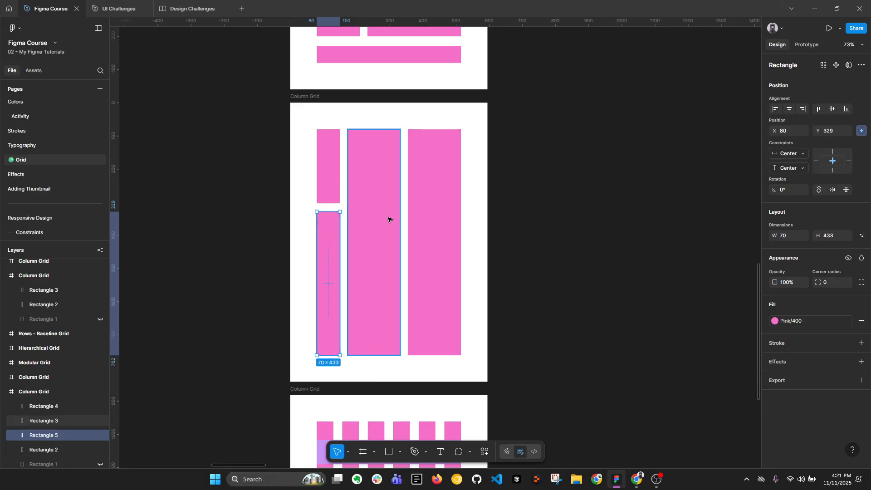
Select the two wide columns together, followed by the two stacked rectangles of the narrow column, to compare them
click(372, 214)
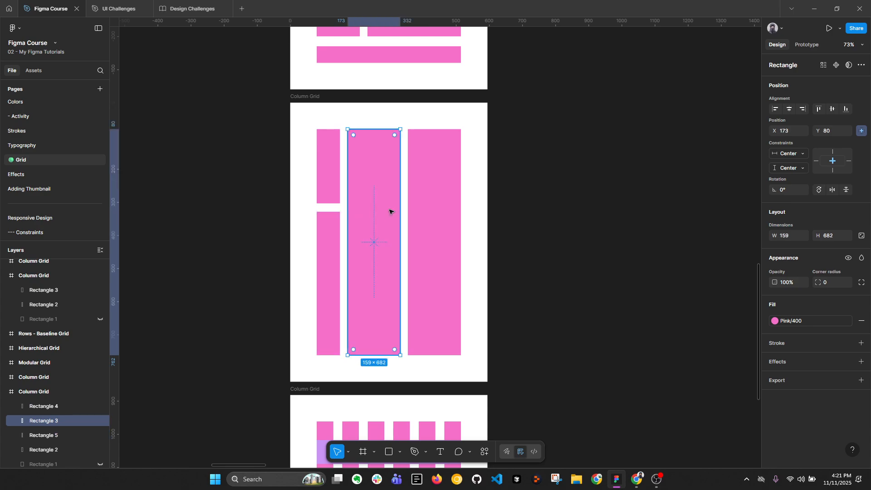
shift+click(422, 152)
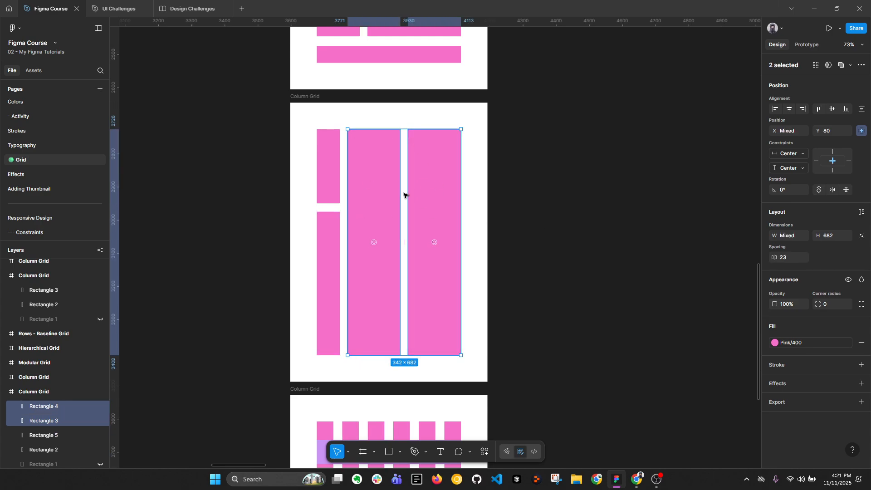
click(337, 174)
shift+click(329, 244)
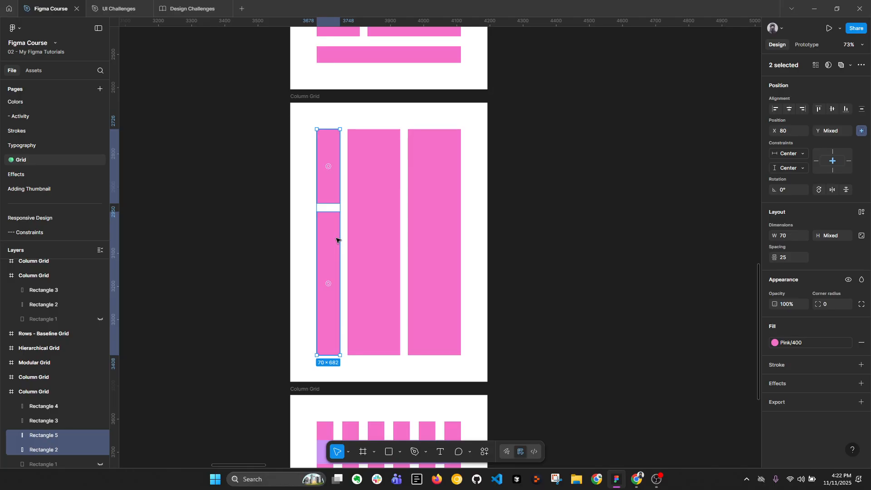
Hide the purple Items group in the six-column frame to view the bare columns, and show it again
ctrl+scroll(401, 288, down, 2)
scroll(404, 181, down, 5)
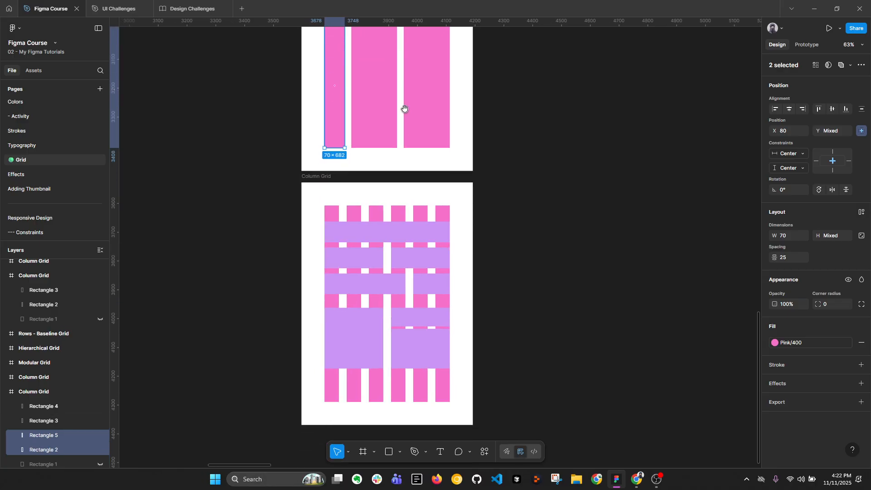
ctrl+scroll(365, 237, up, 2)
click(379, 237)
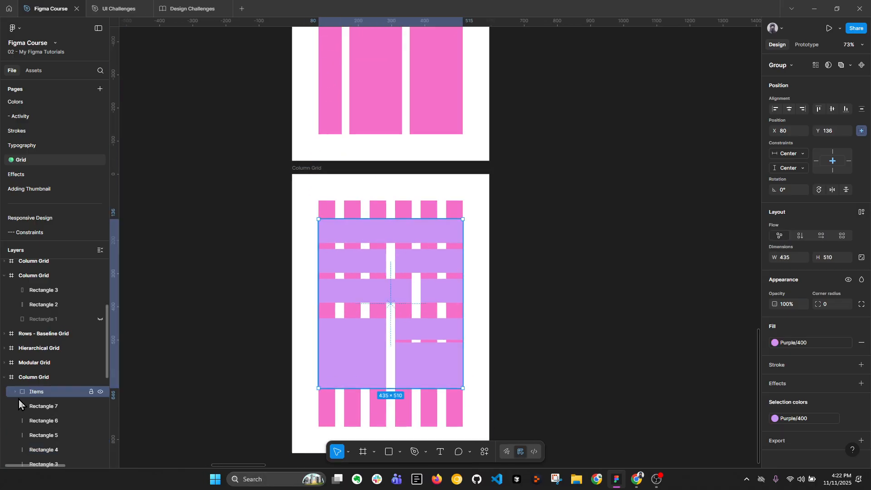
click(100, 391)
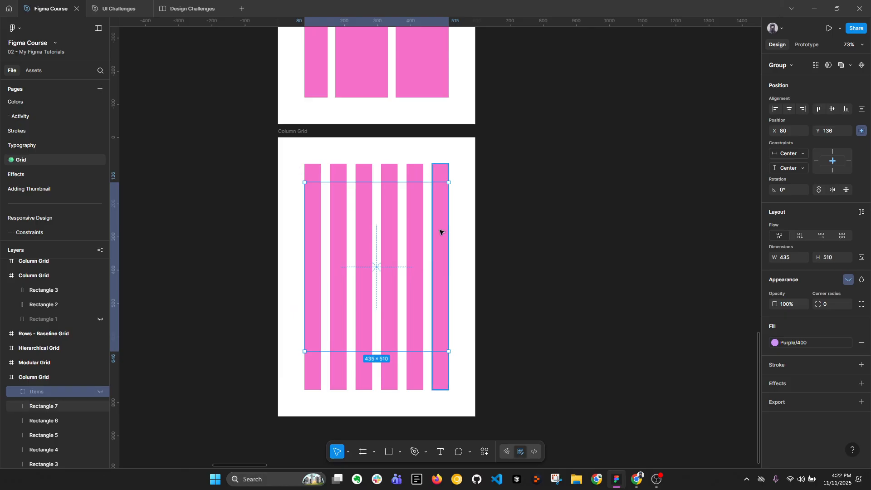
click(101, 392)
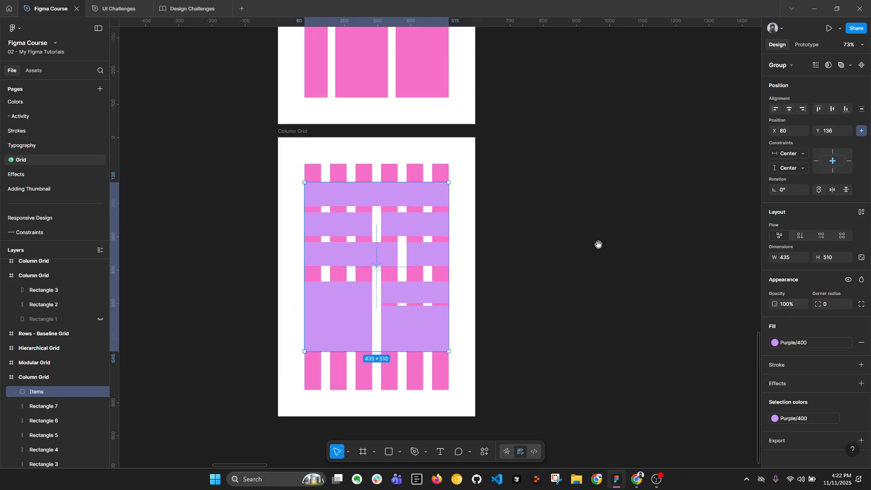
scroll(597, 227, down, 1)
scroll(555, 206, up, 2)
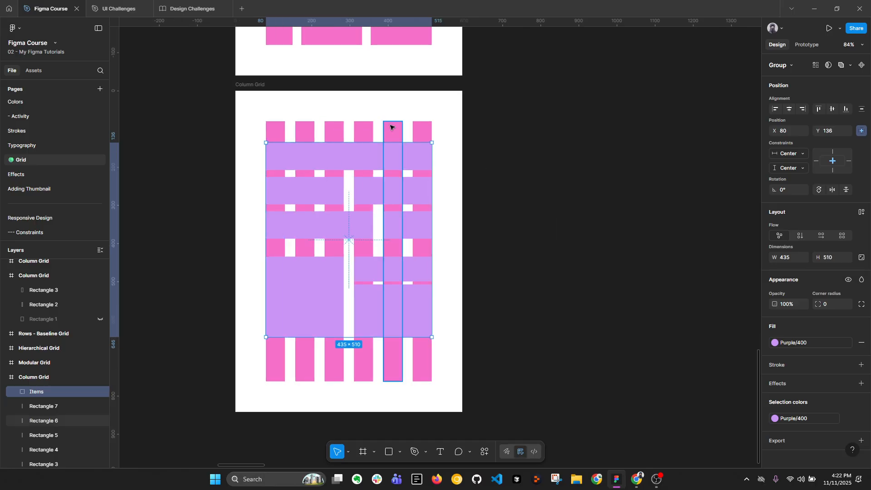
Select the purple blocks of the six-column frame row by row, down to the large lower block, to compare the columns they span
scroll(367, 162, up, 2)
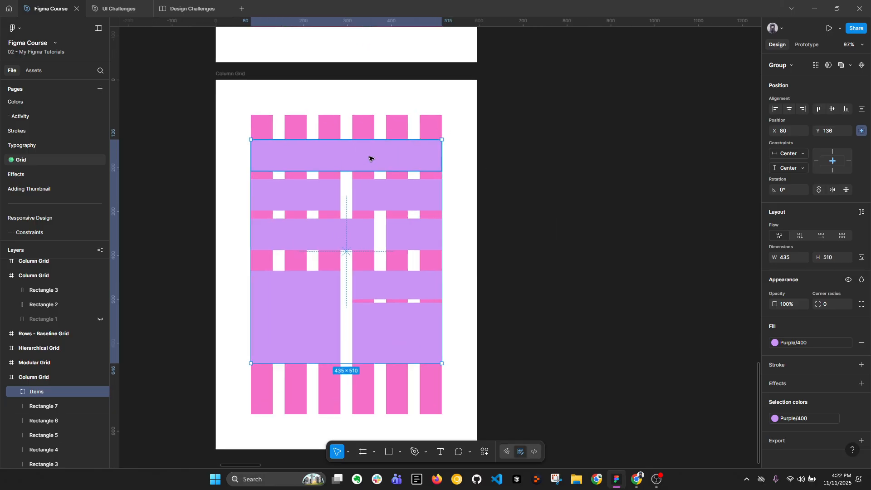
double_click(370, 160)
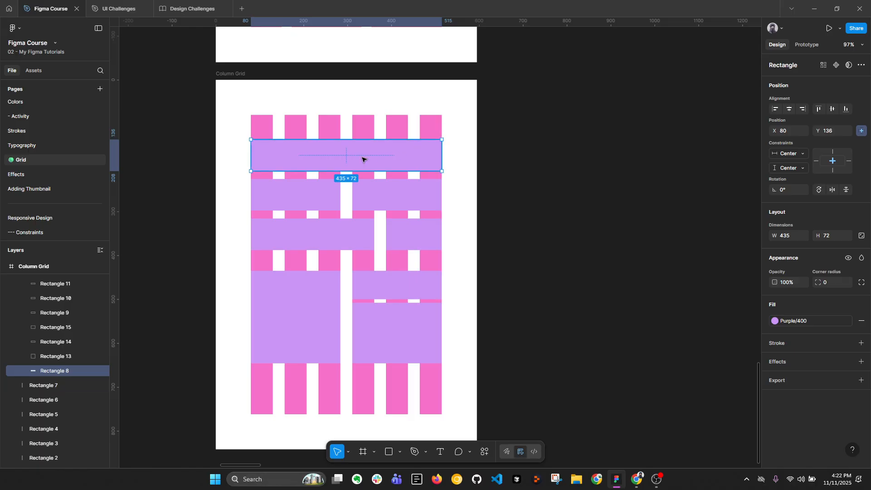
click(316, 194)
shift+click(397, 192)
click(352, 237)
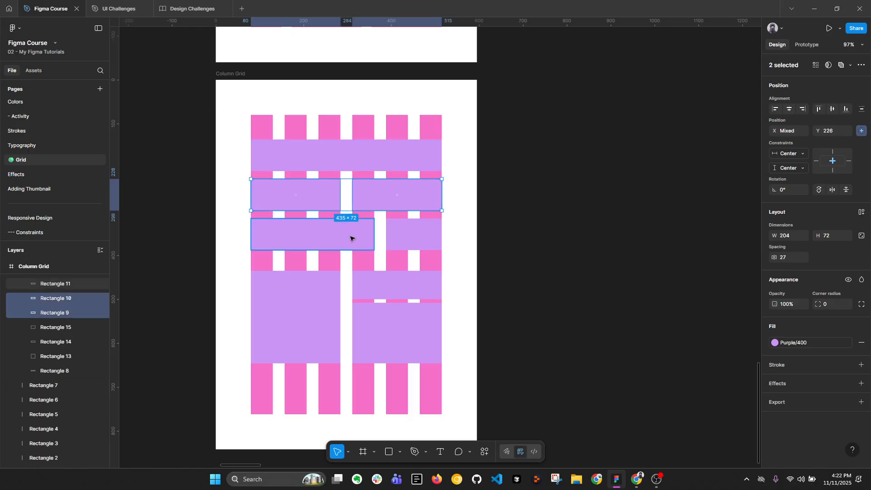
shift+click(411, 247)
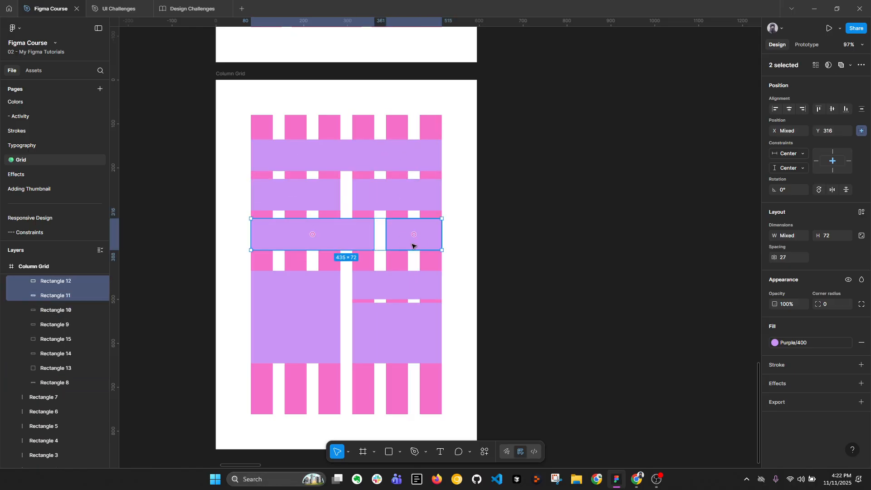
click(313, 286)
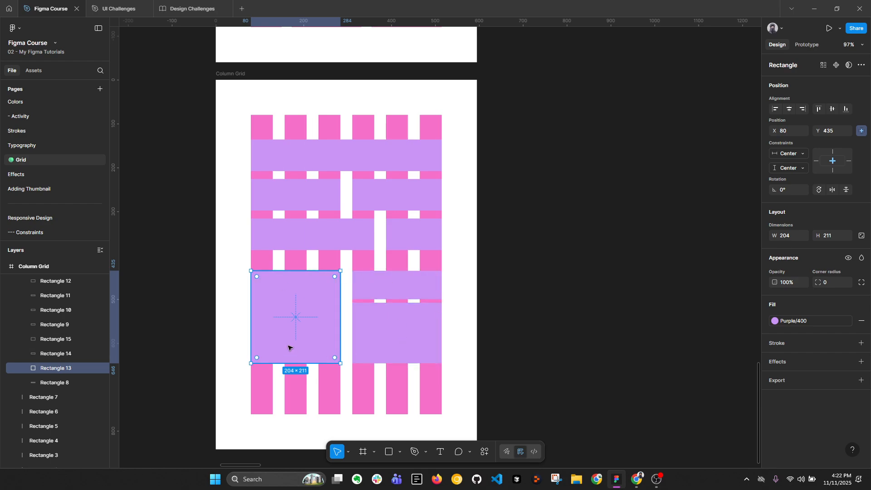
click(576, 314)
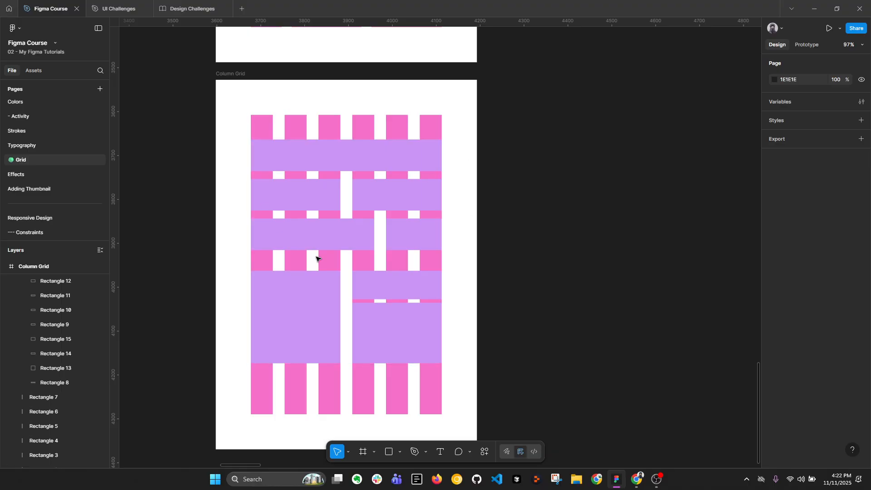
Examine the Modular Grid frame and its square modules arranged in three columns and four rows
scroll(340, 280, down, 5)
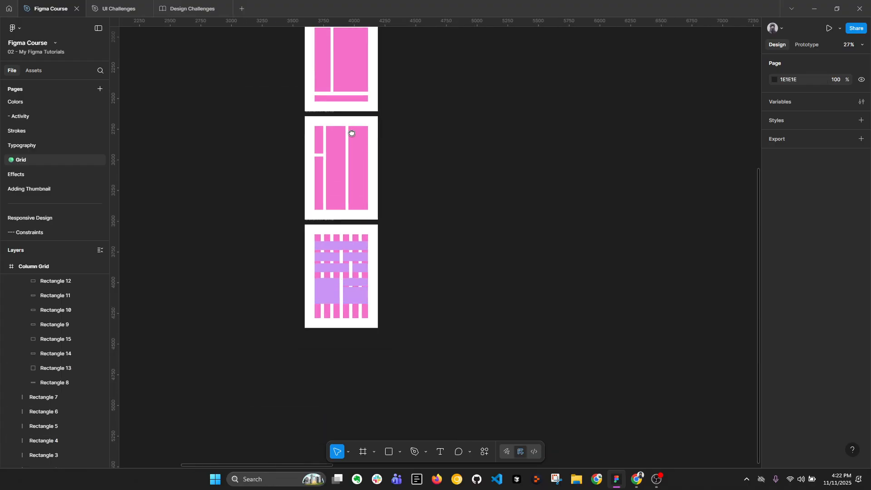
drag(351, 133, 393, 200)
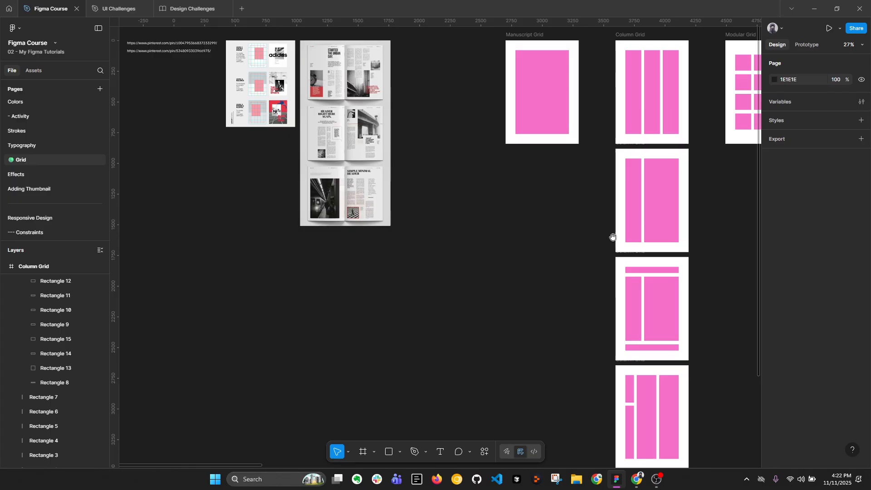
drag(687, 179, 226, 256)
scroll(272, 136, up, 5)
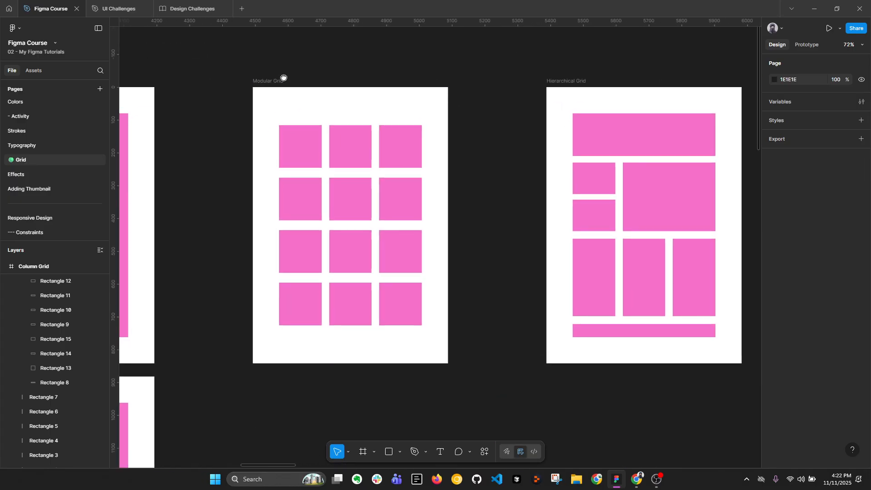
scroll(283, 77, down, 1)
scroll(332, 131, up, 2)
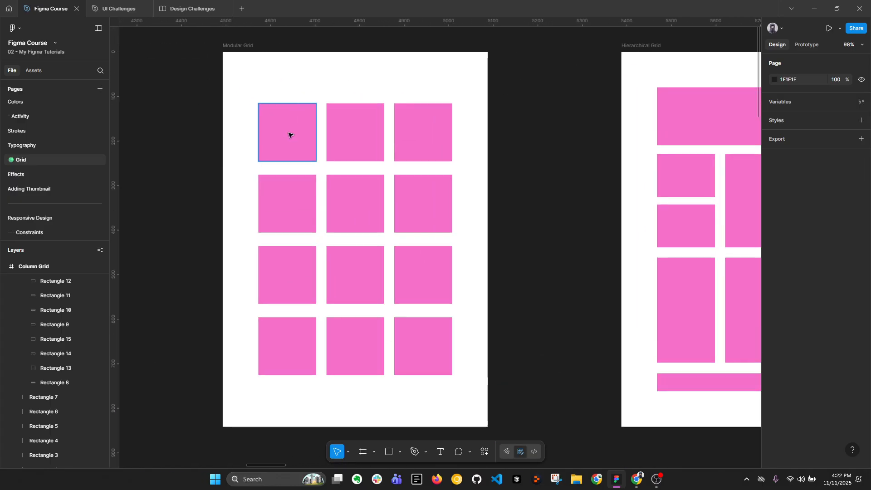
Copy the full-width purple rectangle from the six-column frame into the Modular Grid frame and resize it to 282 × 456 over the first six modules
scroll(395, 136, down, 6)
scroll(346, 233, down, 4)
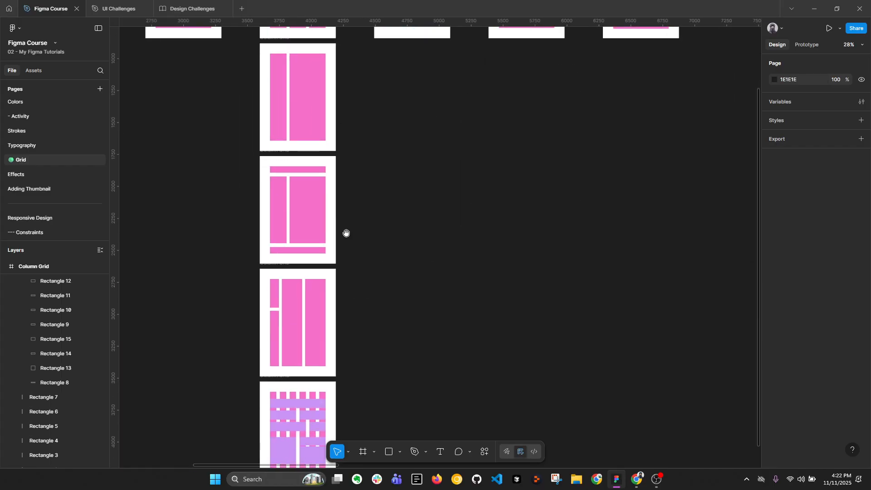
click(275, 406)
scroll(365, 312, up, 5)
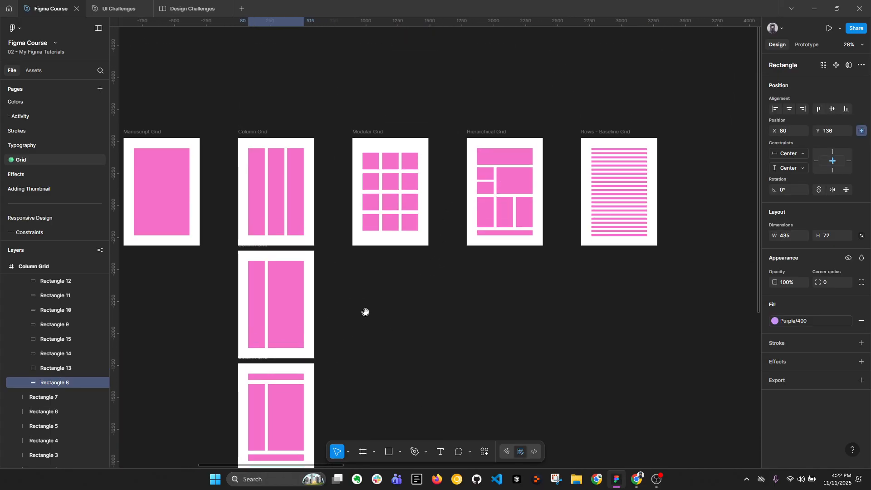
scroll(310, 156, up, 2)
click(402, 122)
scroll(471, 157, up, 3)
key(ctrl+v)
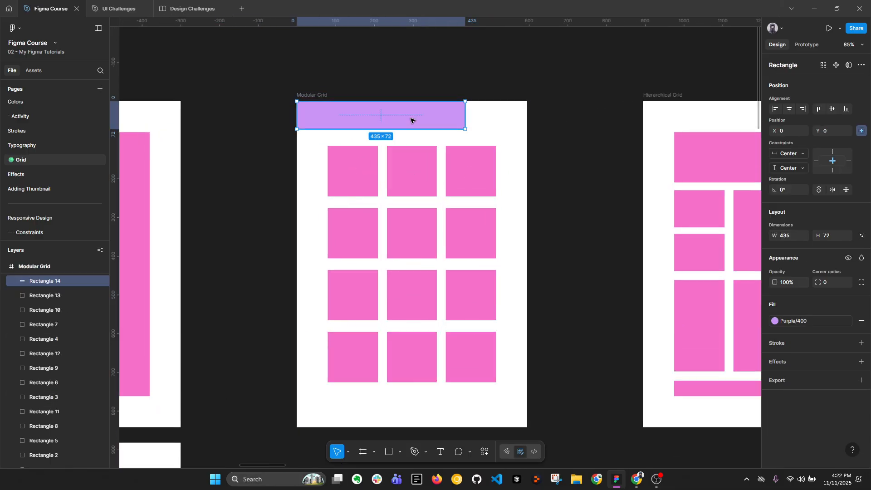
drag(410, 120, 403, 322)
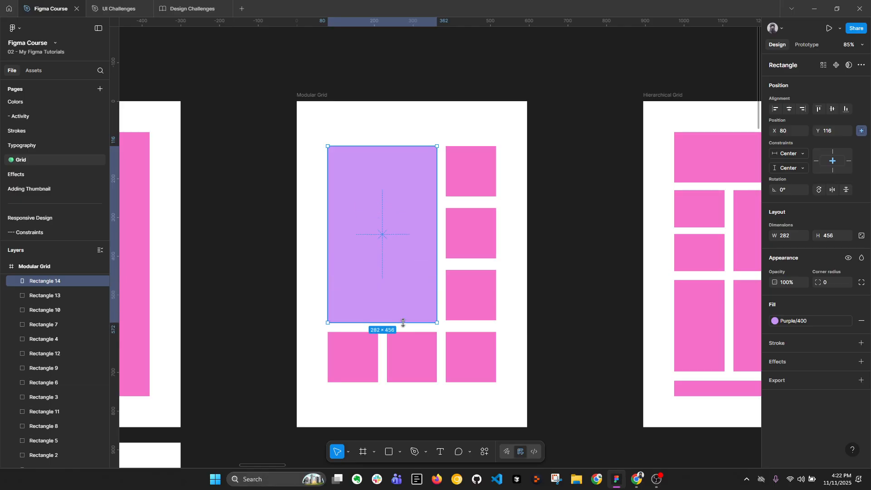
Cover the upper three modules of the third column with 130 × 130 copies of the purple rectangle, spaced 30 px apart
drag(383, 233, 496, 228)
drag(554, 241, 495, 242)
drag(476, 322, 471, 287)
Delete the large purple rectangle and its three small copies from the Modular Grid frame
scroll(472, 291, up, 2)
shift+click(470, 226)
shift+click(471, 155)
shift+click(370, 210)
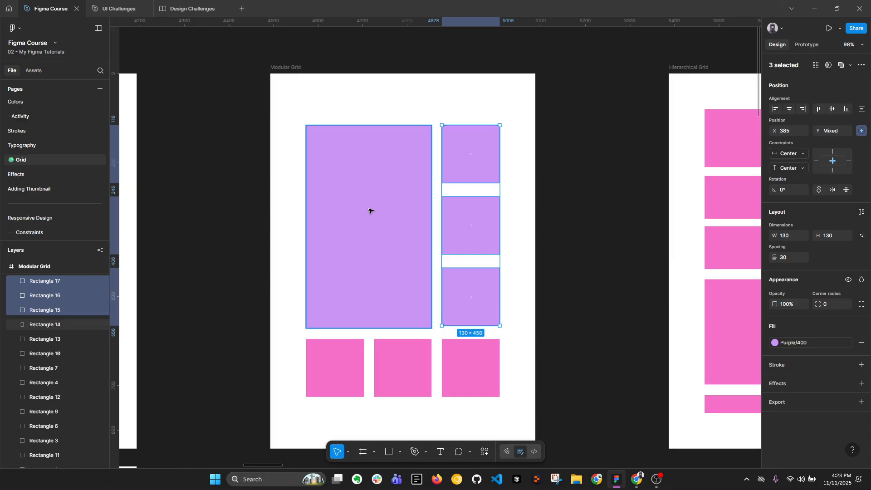
key(Delete)
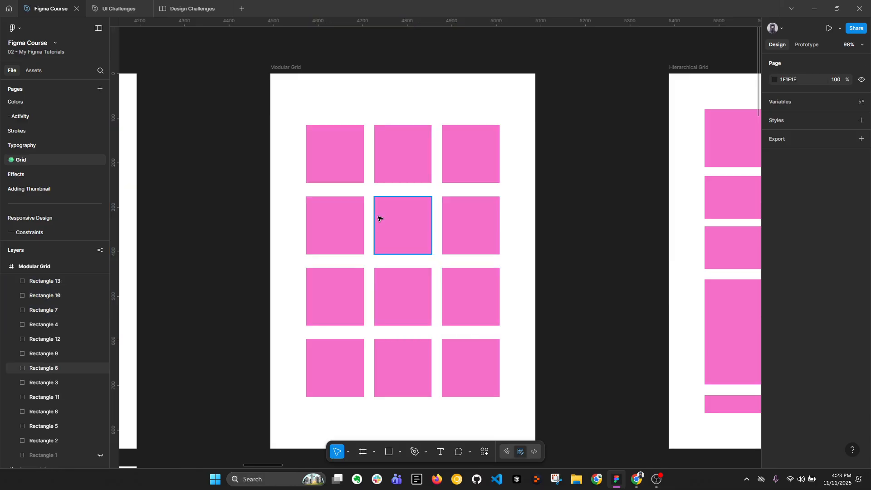
Examine the Hierarchical Grid frame and its arrangement of differently sized blocks
scroll(378, 218, down, 2)
drag(463, 244, 284, 246)
drag(441, 243, 317, 234)
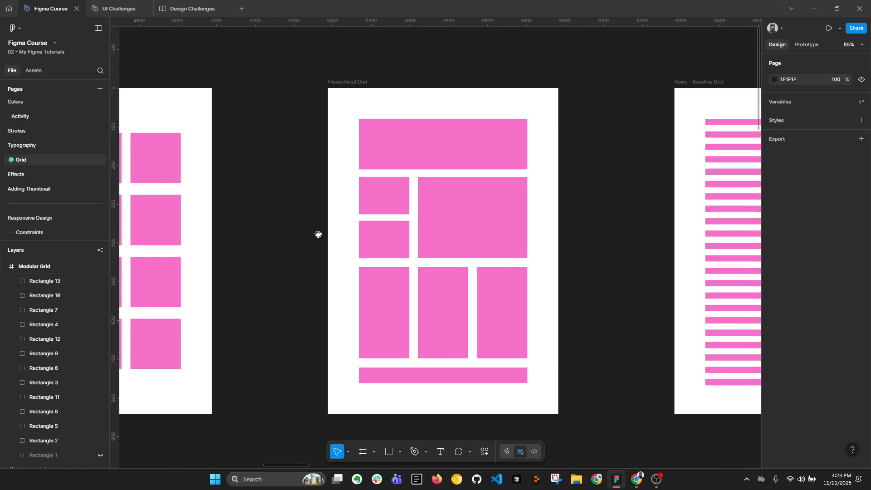
drag(449, 213, 382, 212)
click(281, 88)
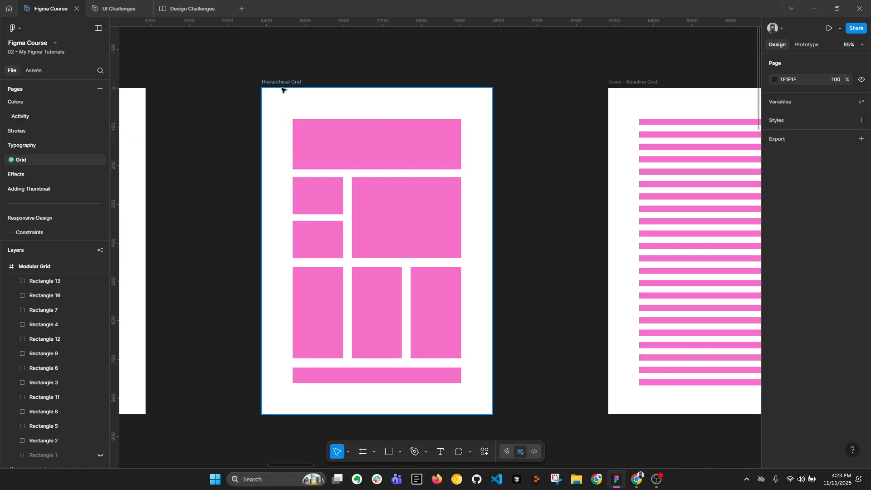
Compare the Modular Grid and the stacked Column Grid frames with the Hierarchical Grid frame
scroll(418, 136, down, 5)
scroll(313, 156, left, 3)
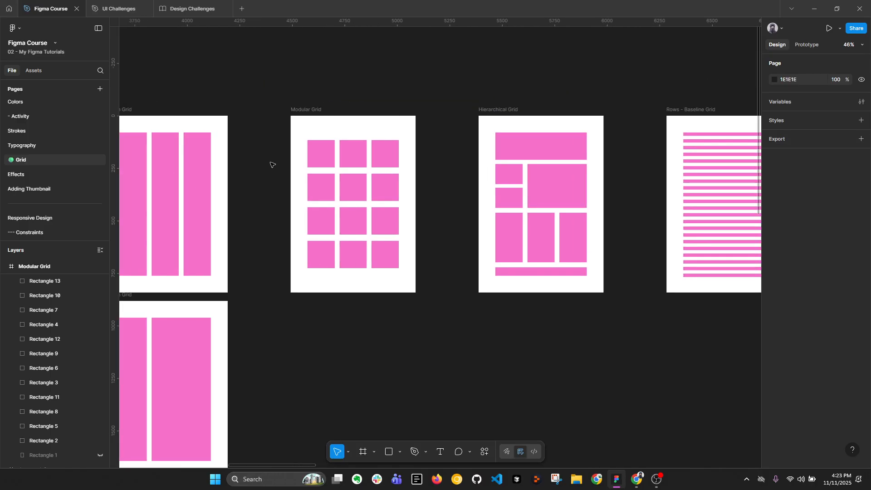
scroll(400, 125, down, 4)
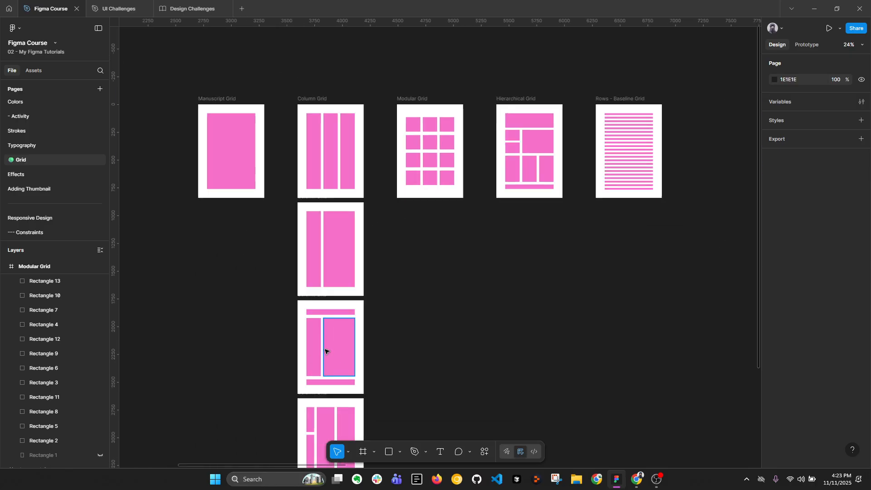
scroll(400, 277, down, 3)
scroll(400, 277, right, 1)
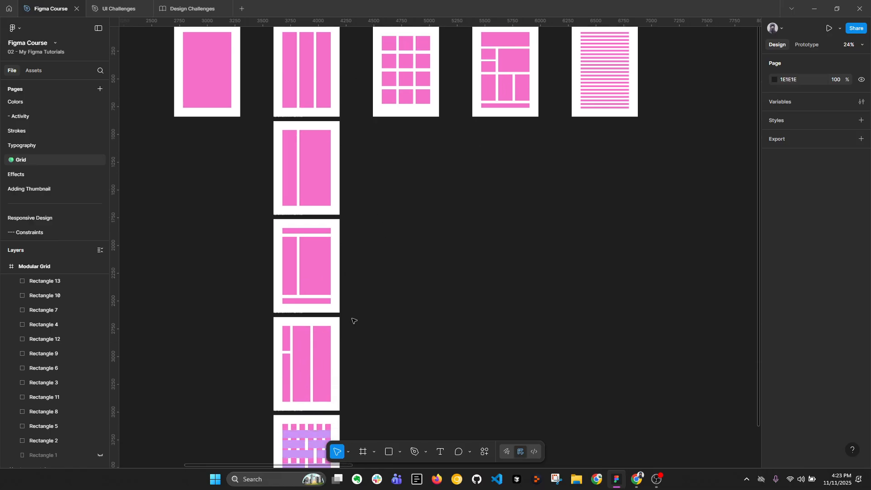
scroll(353, 321, down, 2)
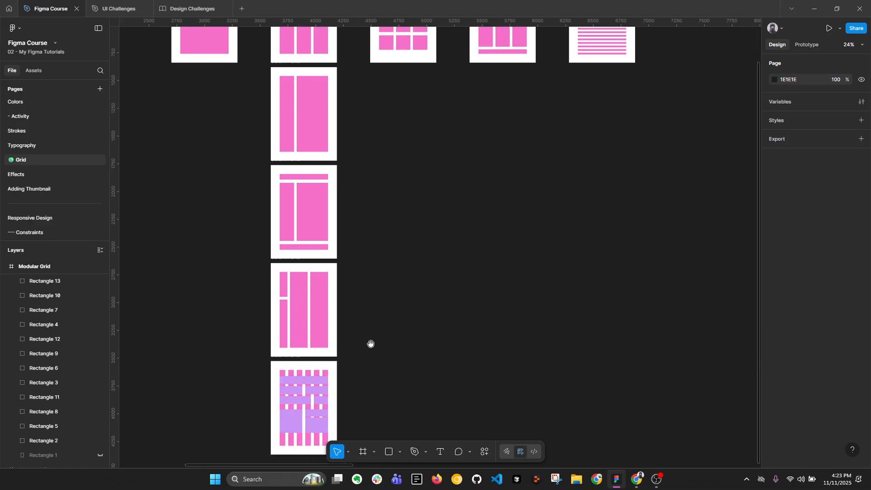
scroll(442, 241, up, 7)
scroll(442, 241, right, 3)
scroll(415, 208, up, 5)
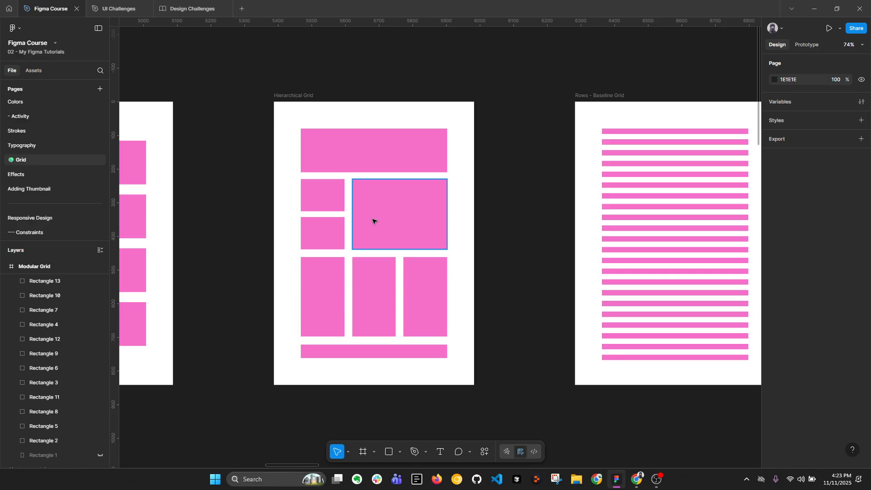
Examine the Rows - Baseline Grid frame beside the Hierarchical Grid and inspect the size of its first row
drag(484, 176, 287, 172)
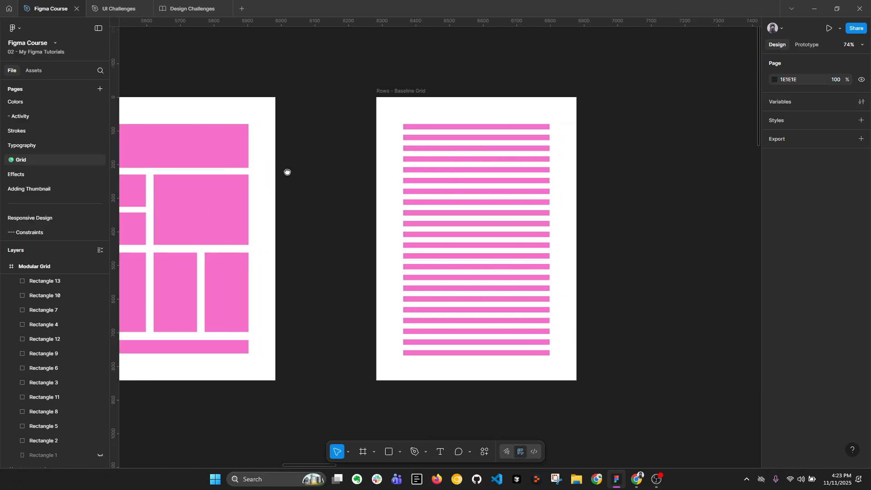
scroll(313, 182, left, 3)
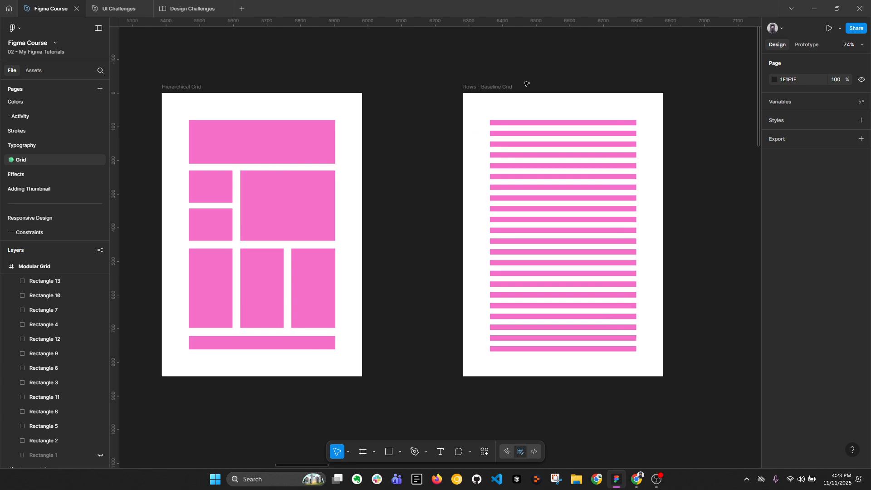
scroll(526, 83, right, 5)
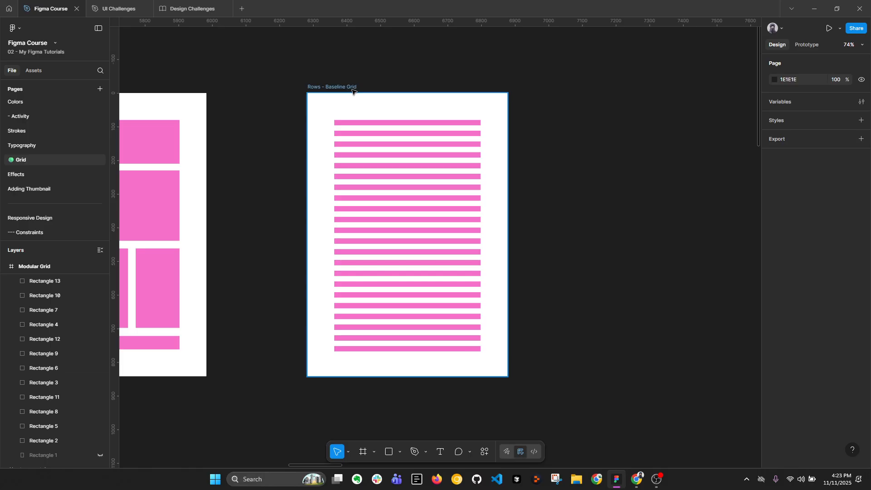
click(371, 121)
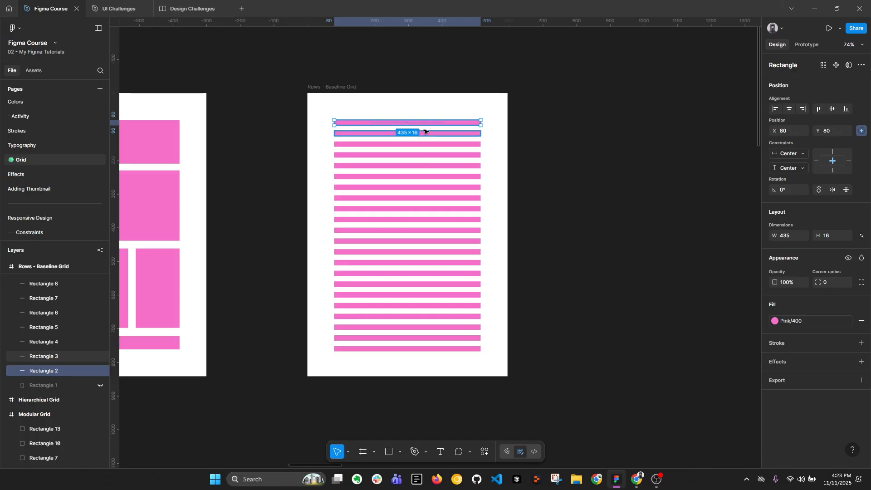
click(653, 218)
Switch to the browser, view the Material Design "Responsive layout grid" page and the "Building Better UI Designs With Layout Grids" article, and return to Figma
click(636, 479)
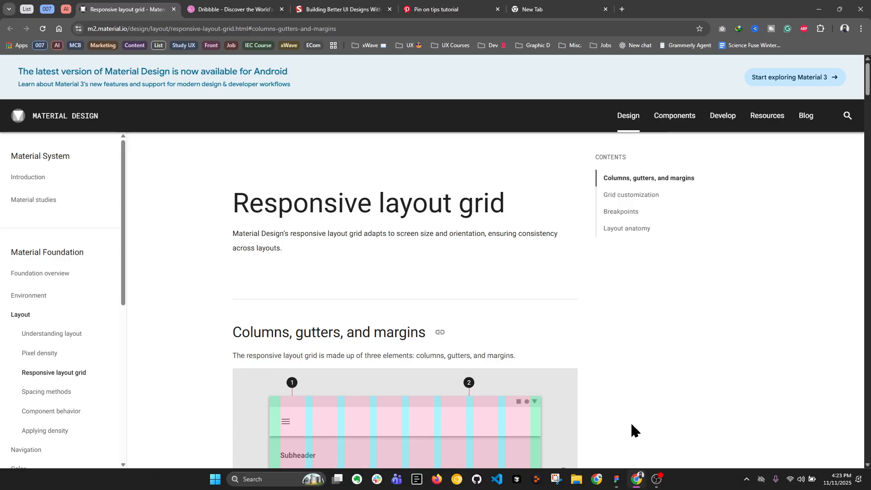
click(363, 9)
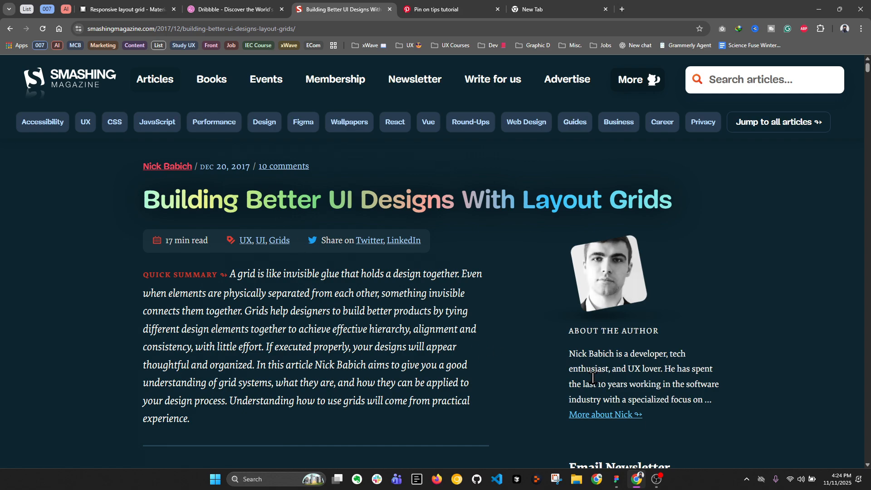
mouse_move(617, 479)
click(617, 479)
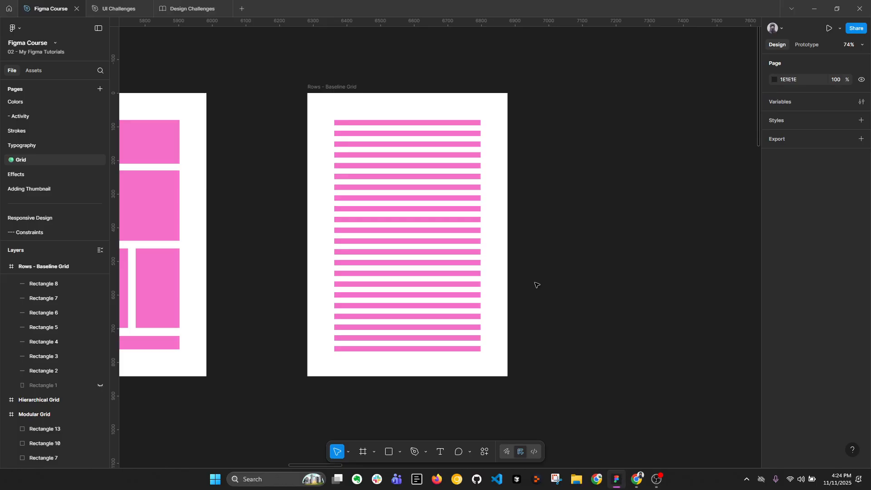
Examine the column layout grid of the Desktop - 1 portfolio frame and how its content blocks align to the columns
scroll(498, 203, down, 4)
drag(335, 137, 196, 97)
drag(482, 116, 263, 125)
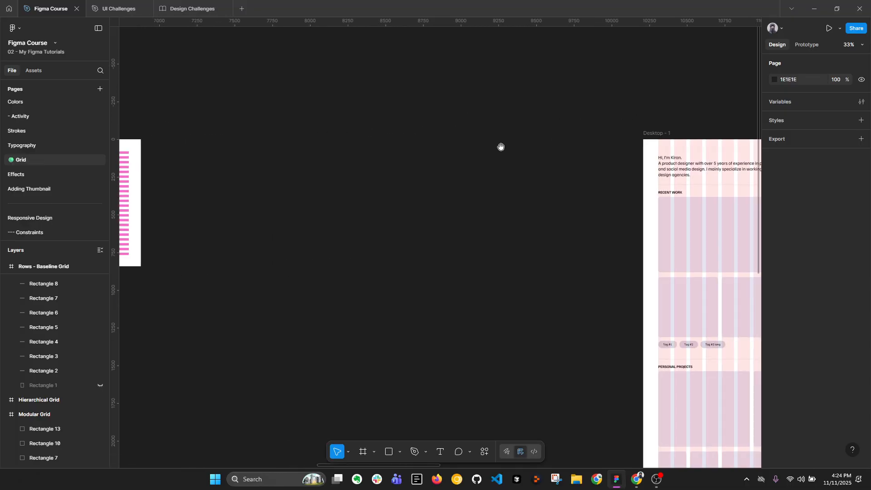
drag(500, 147, 190, 107)
drag(249, 135, 177, 91)
drag(218, 122, 200, 110)
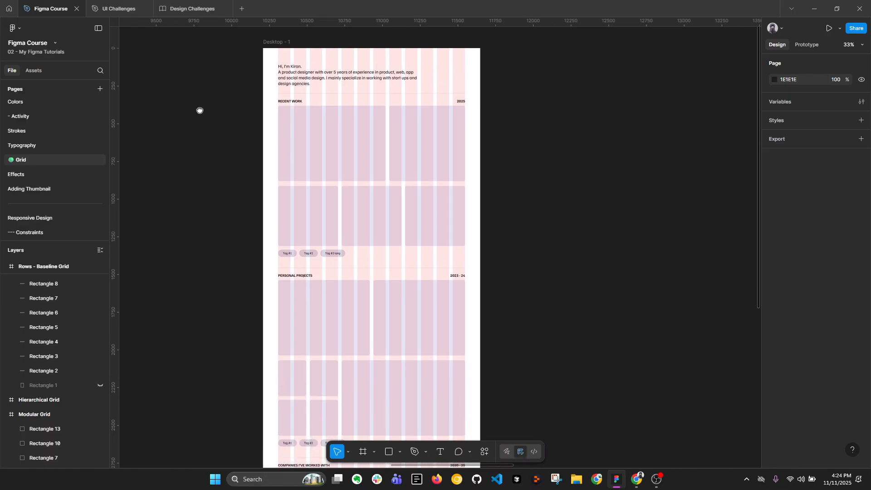
scroll(234, 103, up, 2)
scroll(350, 93, up, 3)
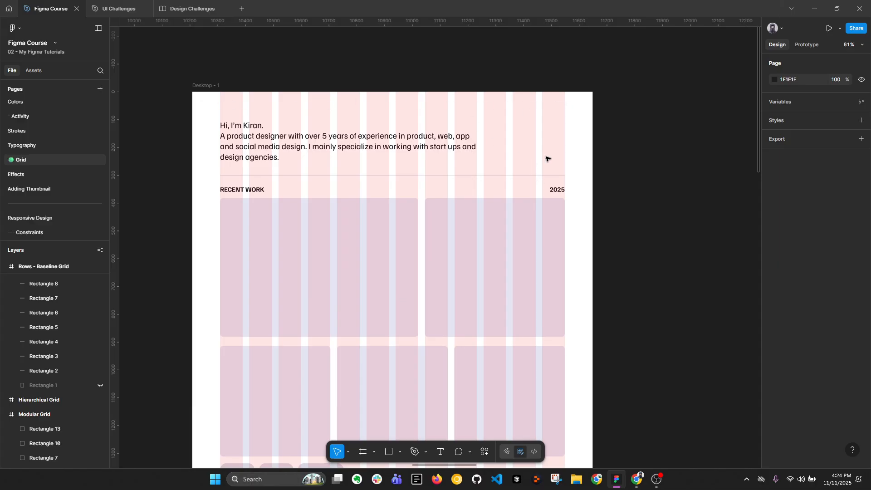
scroll(481, 130, down, 3)
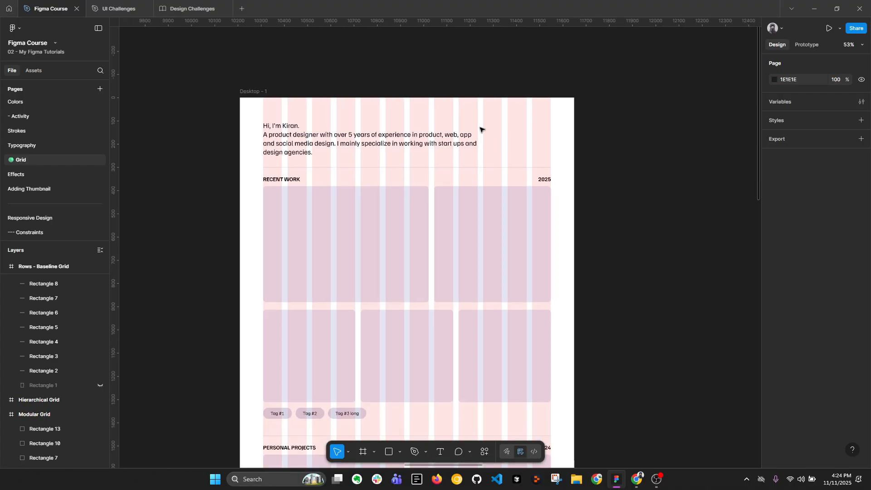
scroll(519, 107, down, 2)
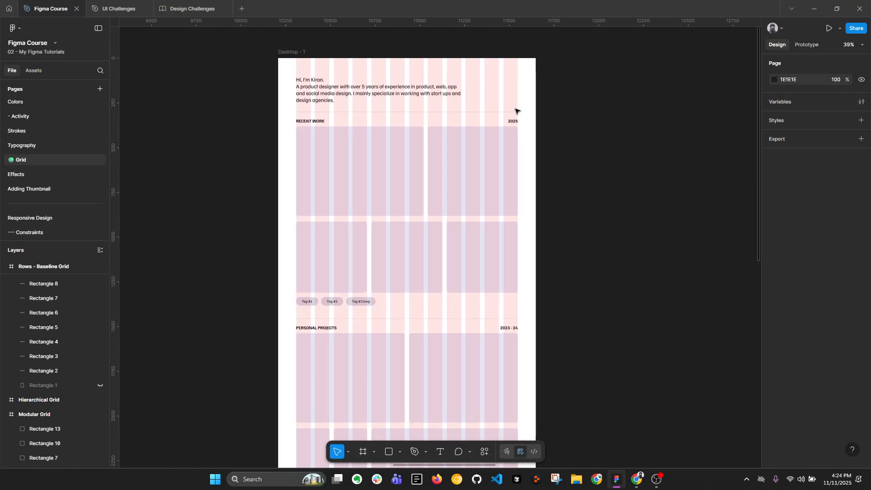
Replace the Gray Tinted/300 color used in the Desktop - 1 frame with the library color Gray Tinted/700
click(289, 51)
scroll(793, 364, down, 2)
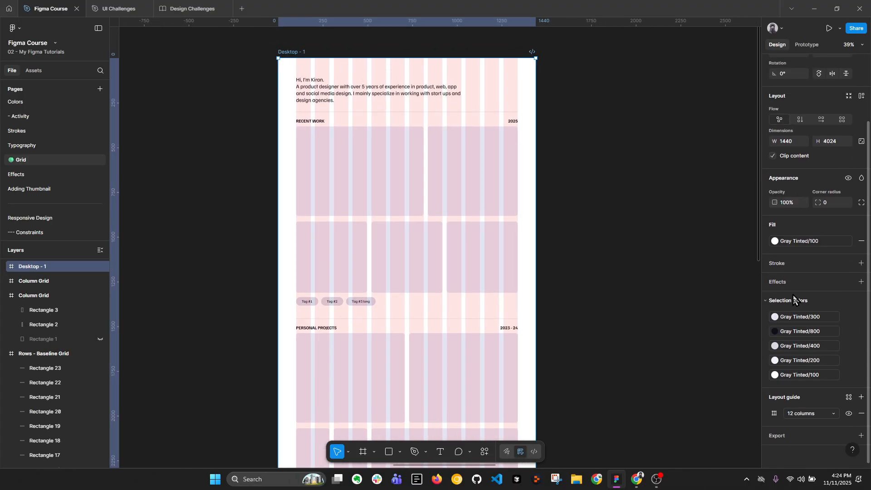
click(496, 189)
click(672, 337)
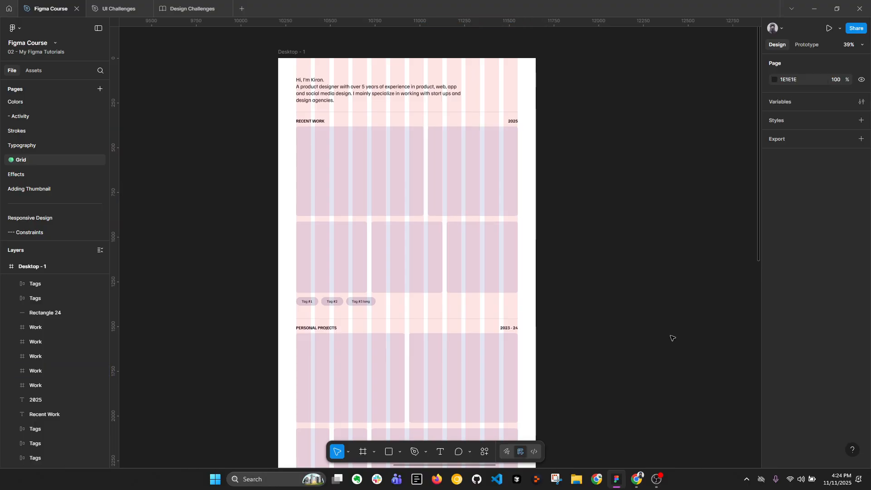
click(303, 53)
scroll(798, 340, down, 2)
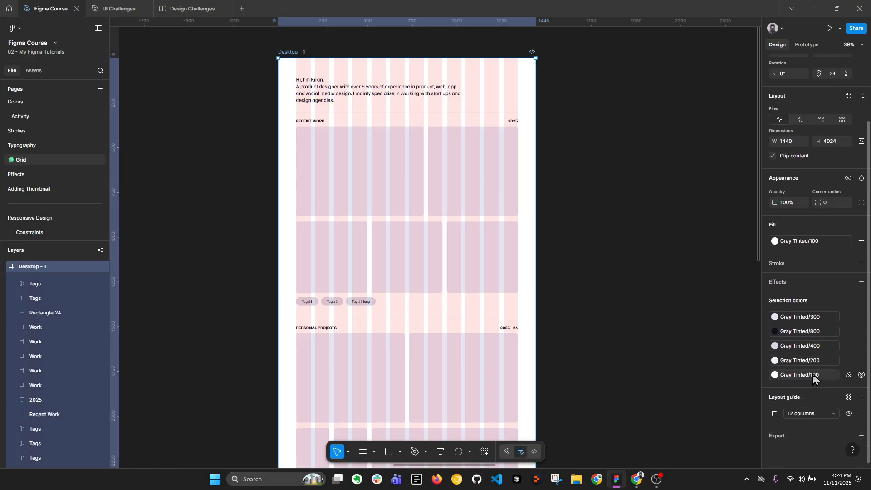
click(819, 317)
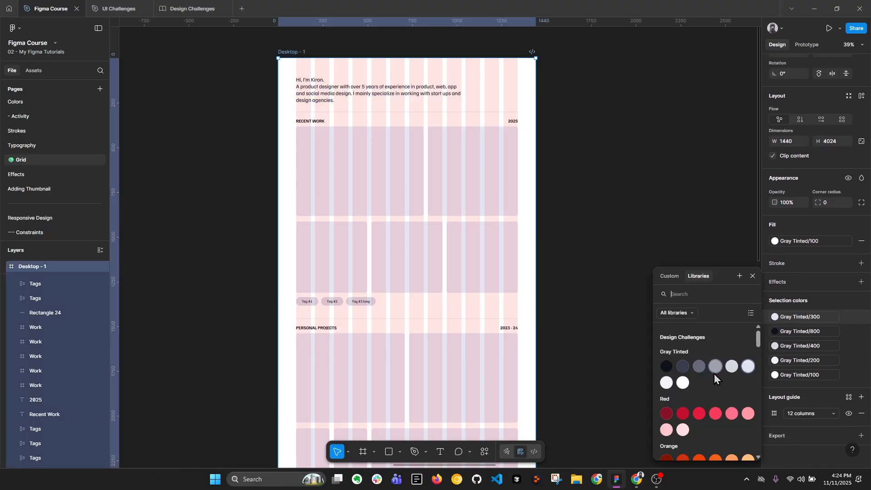
click(681, 367)
click(561, 279)
Examine how the intro text and the Recent Work cards of Desktop - 1 span the grid columns
scroll(551, 263, down, 1)
scroll(525, 140, up, 5)
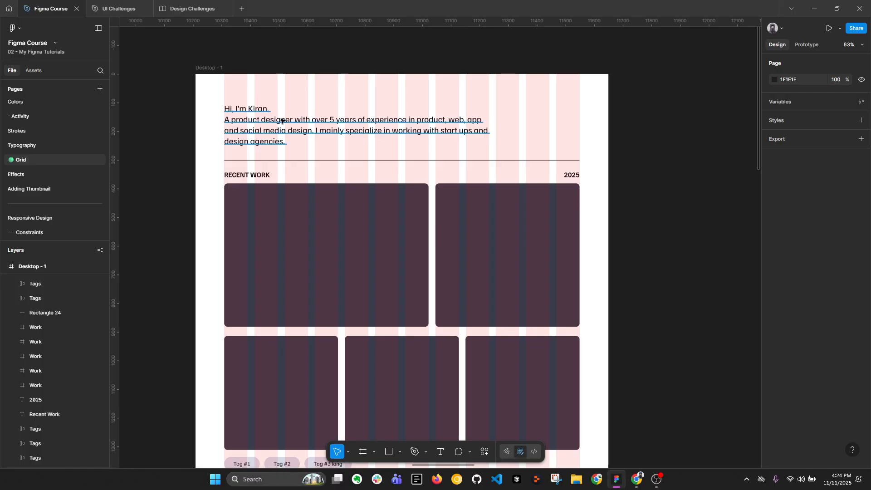
click(348, 120)
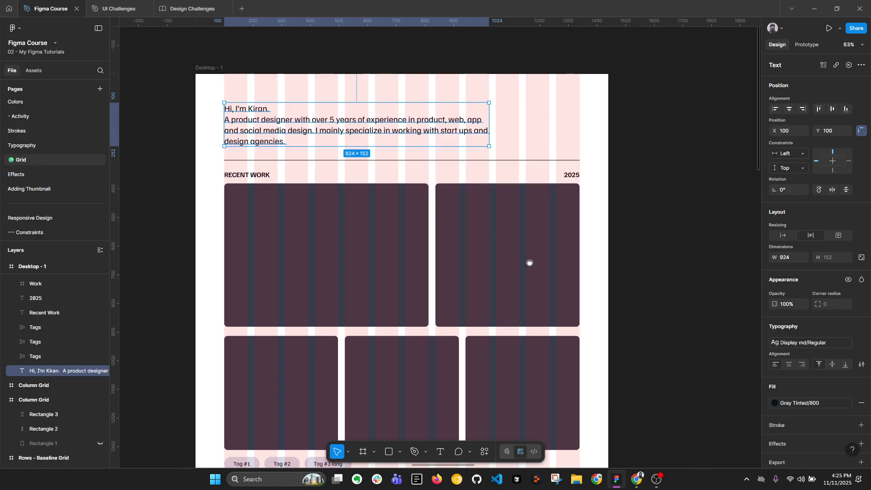
scroll(529, 263, down, 3)
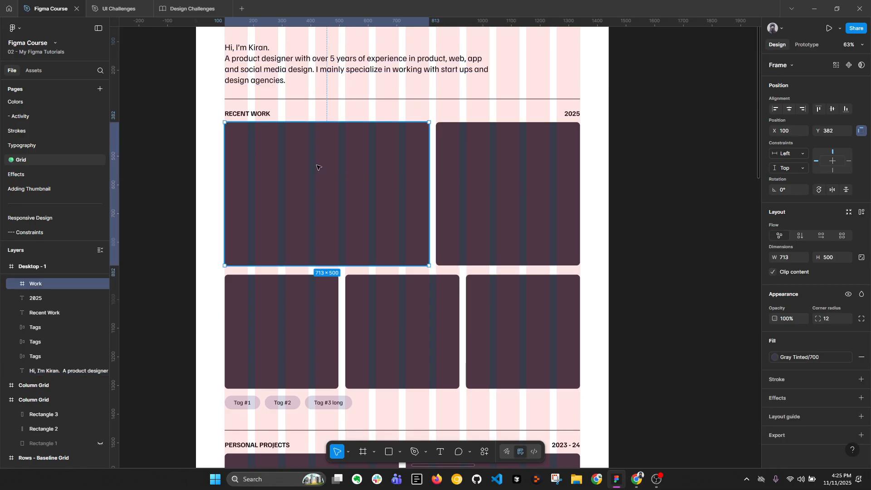
click(502, 160)
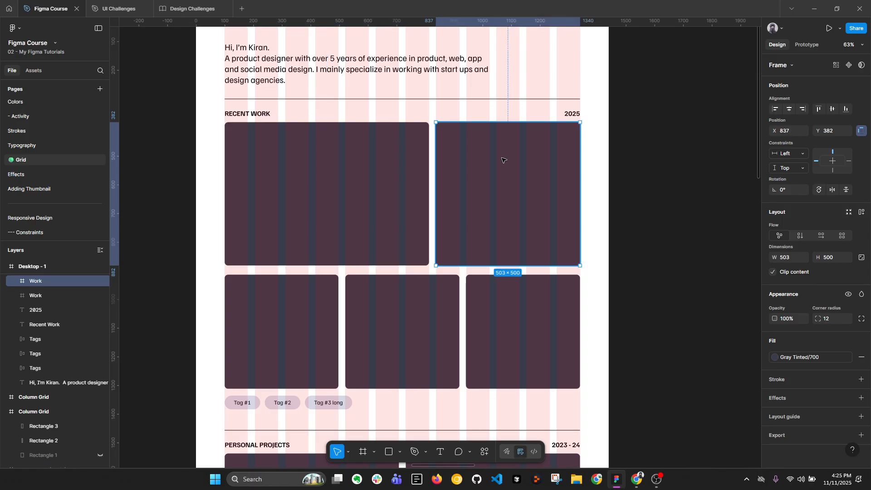
click(263, 330)
shift+click(399, 330)
shift+click(522, 330)
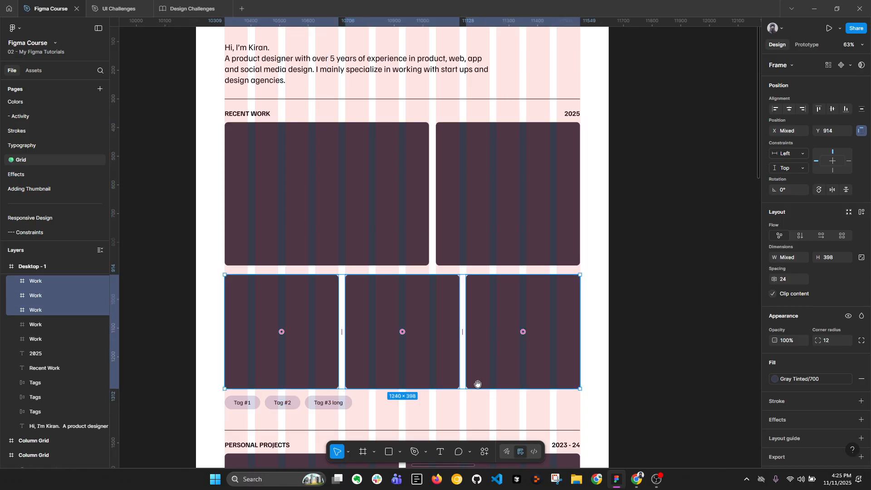
scroll(474, 382, down, 2)
scroll(481, 349, down, 1)
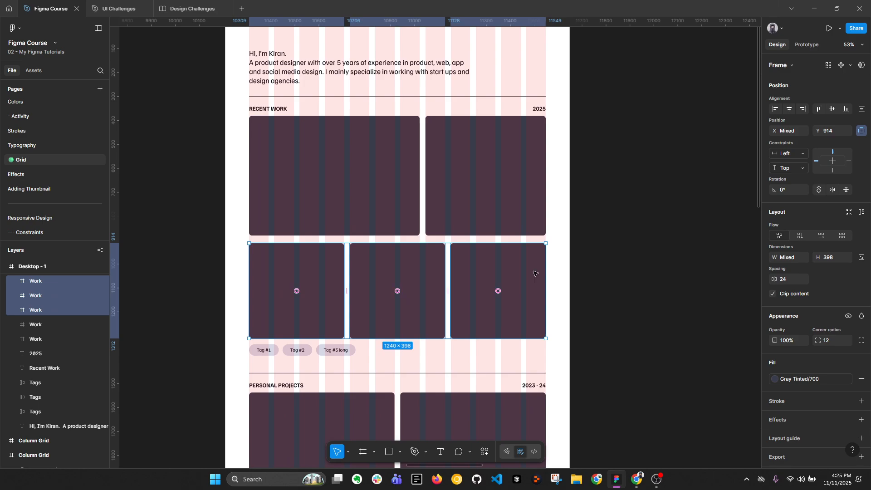
click(629, 245)
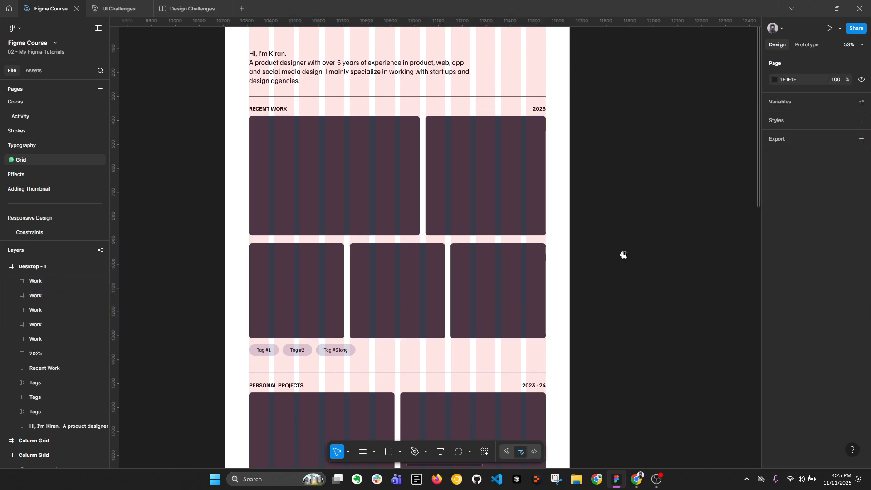
scroll(621, 263, up, 1)
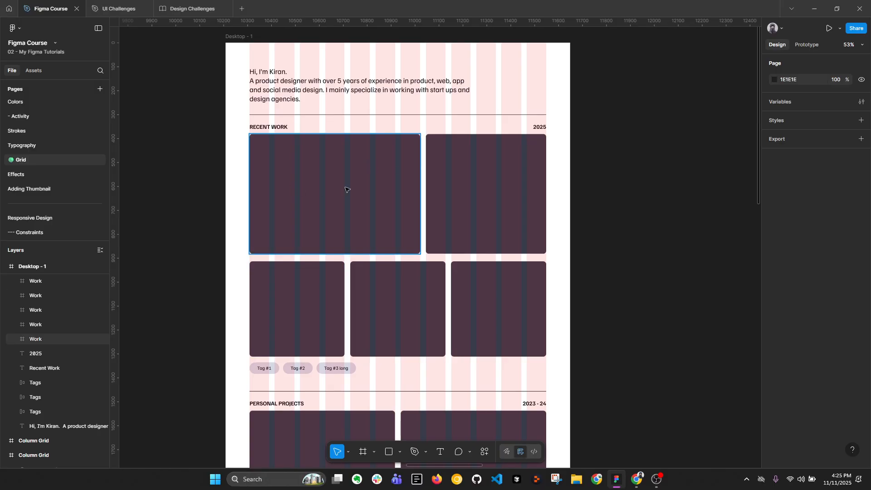
Examine how the large and small Personal Projects cards divide the grid columns between them
key(Escape)
drag(498, 352, 497, 151)
drag(427, 275, 432, 167)
scroll(334, 110, up, 1)
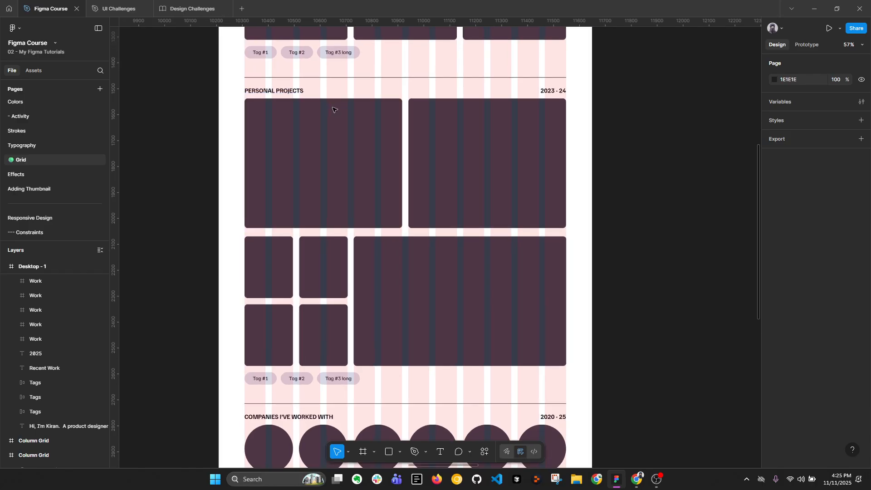
click(321, 140)
shift+click(499, 138)
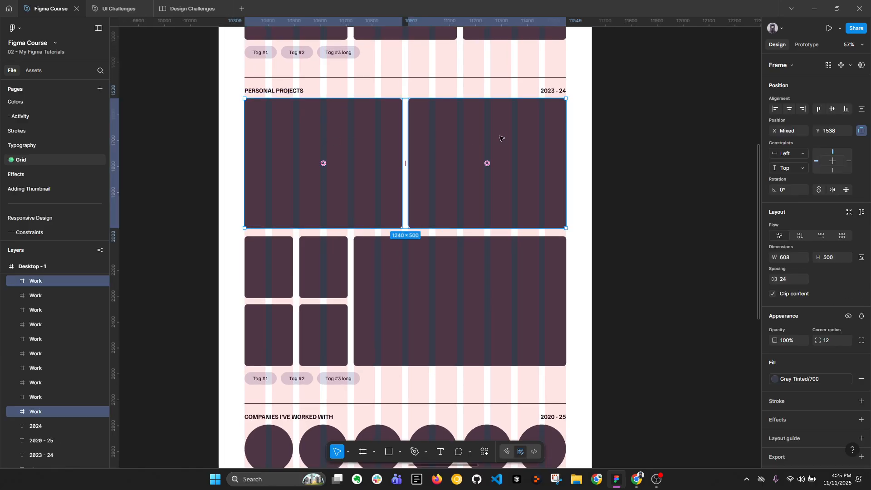
click(480, 261)
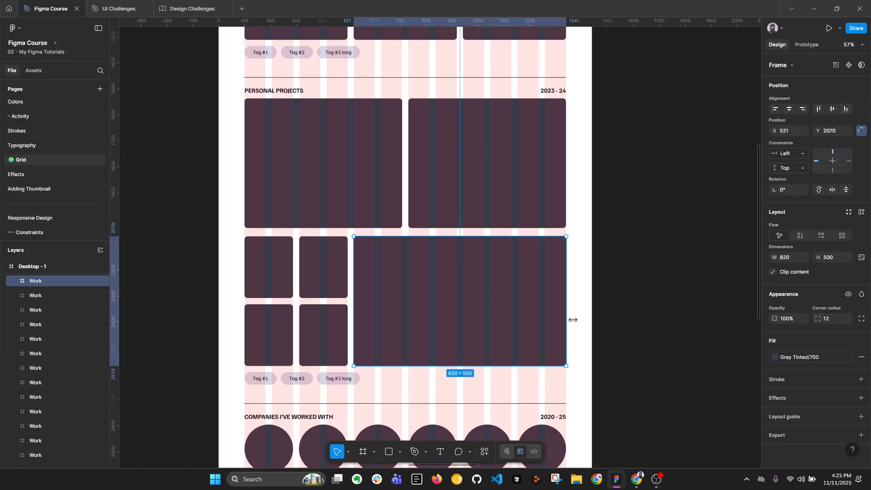
click(265, 268)
shift+click(319, 264)
shift+click(321, 333)
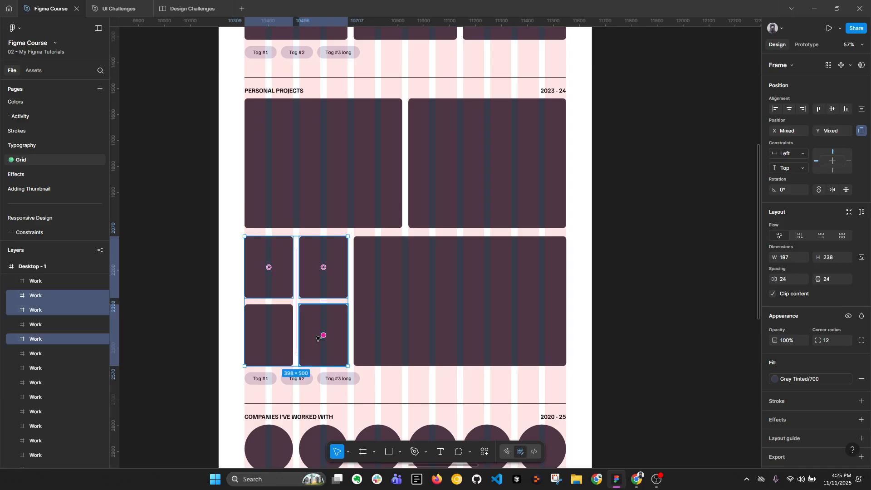
shift+click(273, 332)
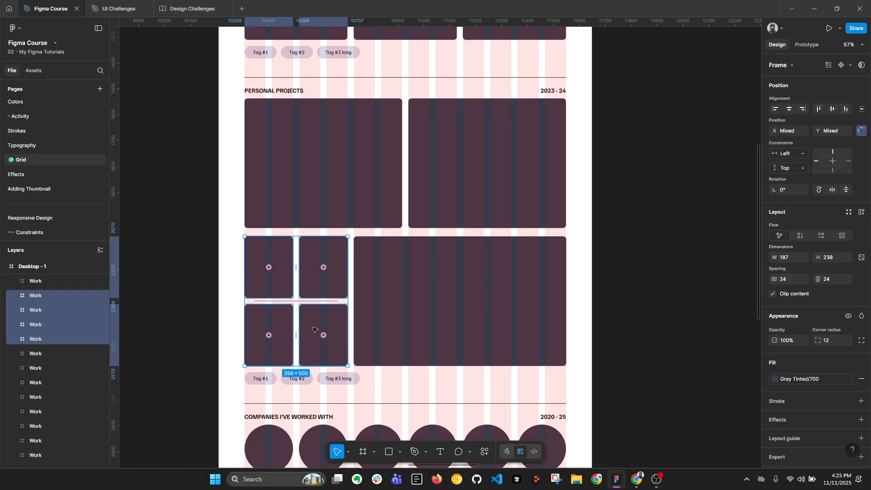
click(346, 153)
shift+click(537, 332)
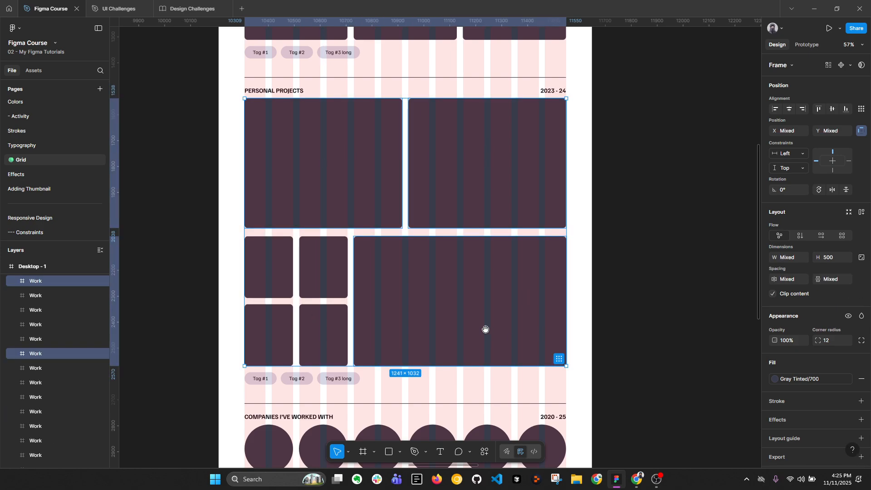
Examine how the company circles and the trending articles blocks sit on the column grid
drag(485, 329, 494, 378)
drag(428, 119, 428, 117)
drag(399, 275, 405, 168)
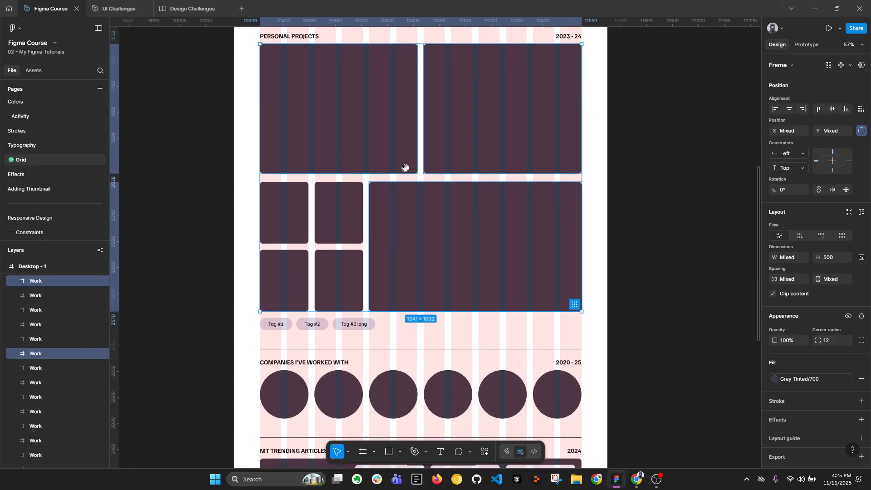
scroll(405, 167, down, 5)
ctrl+scroll(347, 266, up, 3)
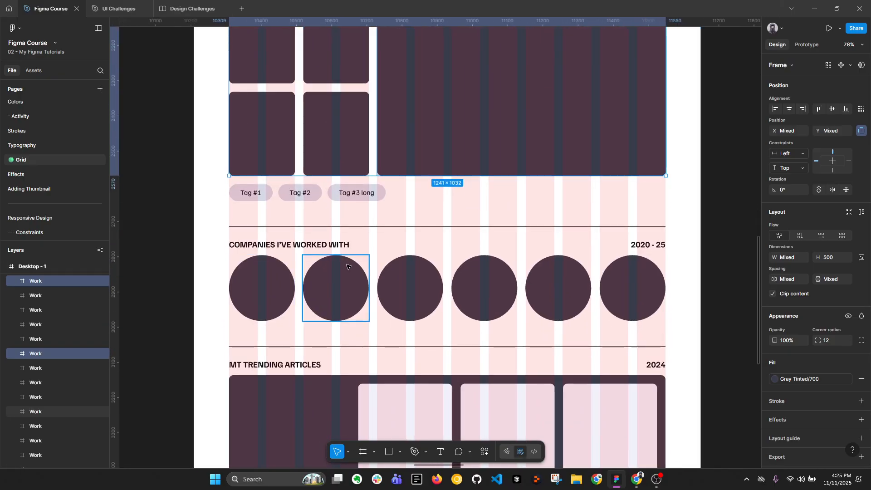
click(279, 304)
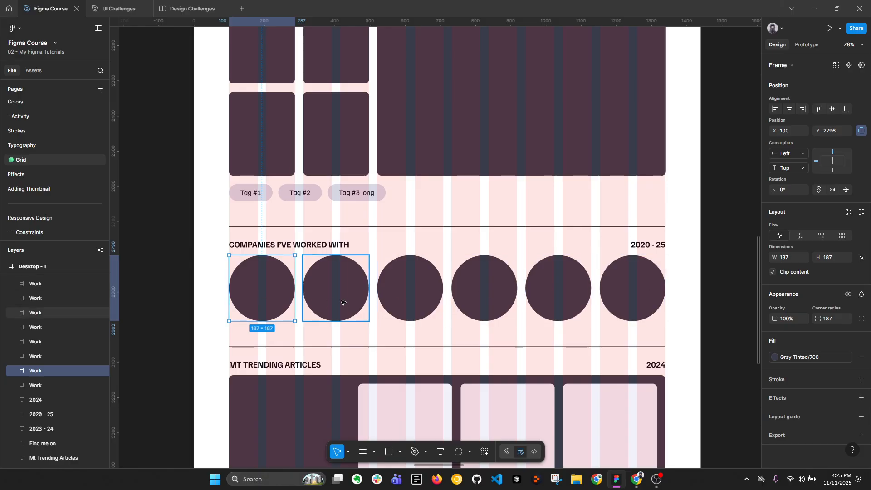
scroll(690, 331, down, 5)
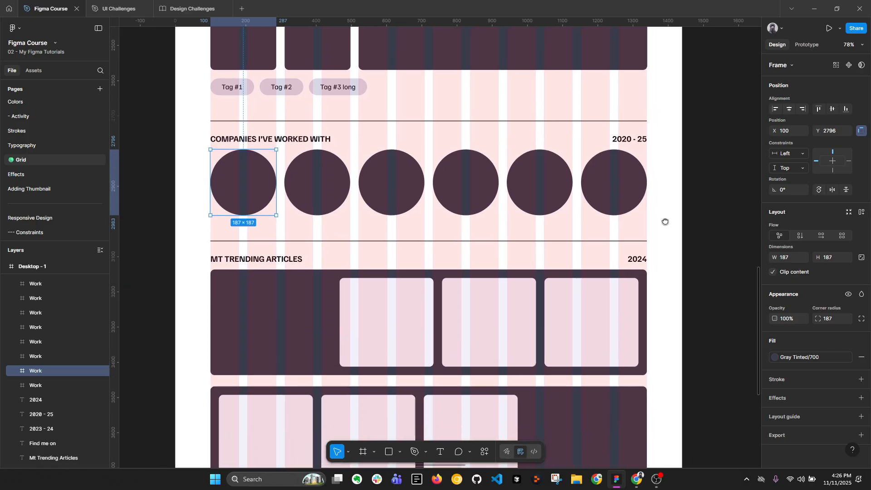
scroll(330, 246, down, 3)
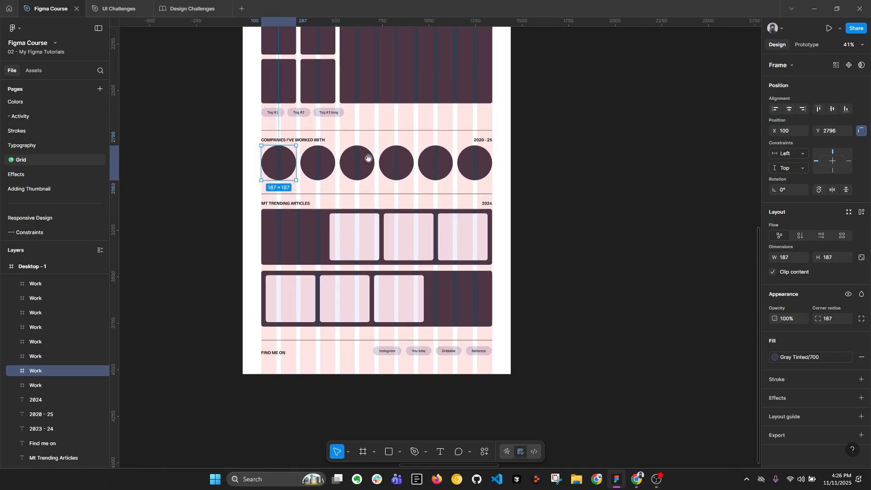
drag(367, 158, 412, 420)
drag(416, 214, 406, 384)
Inspect up close how the edges of the middle card in the second Recent Work row meet the columns and gutters
scroll(339, 309, up, 3)
scroll(338, 310, up, 3)
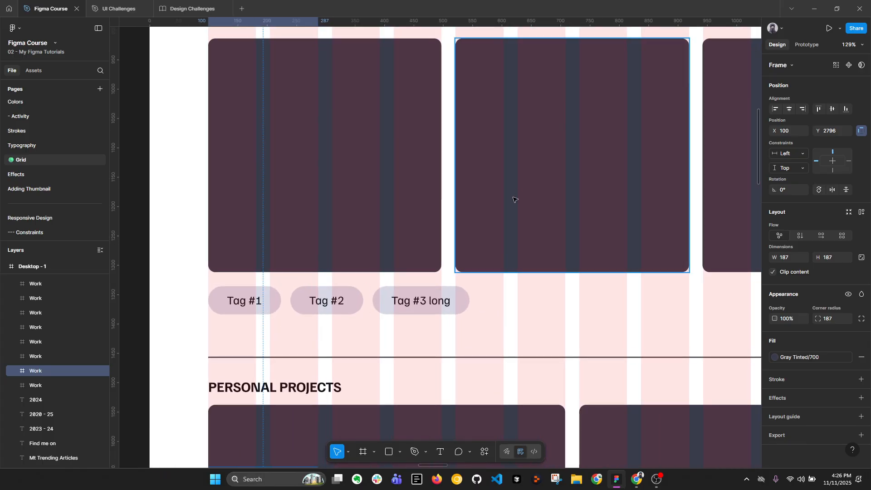
scroll(608, 136, up, 2)
scroll(403, 134, up, 10)
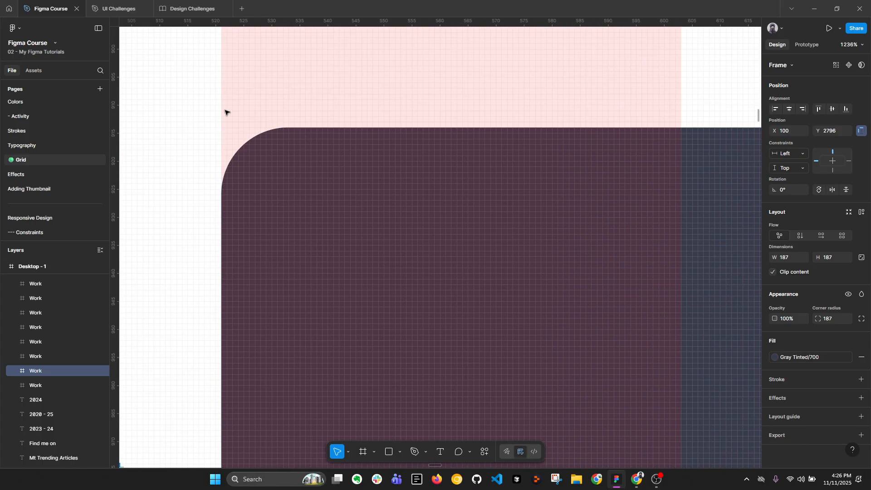
scroll(263, 195, down, 2)
drag(601, 231, 211, 216)
scroll(482, 229, left, 2)
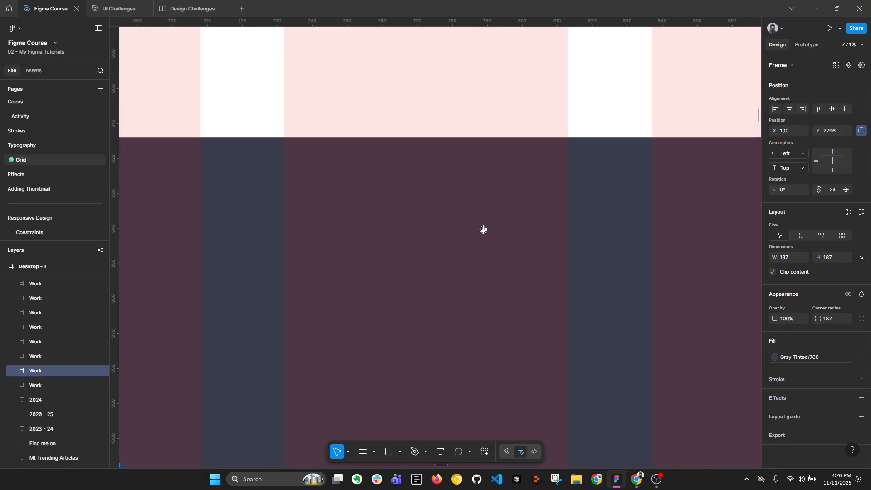
scroll(401, 223, up, 5)
scroll(519, 191, up, 1)
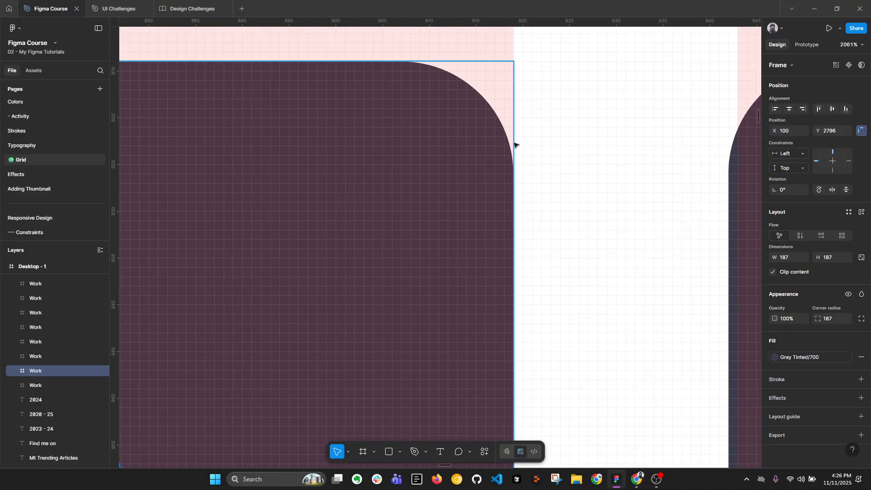
scroll(588, 193, down, 10)
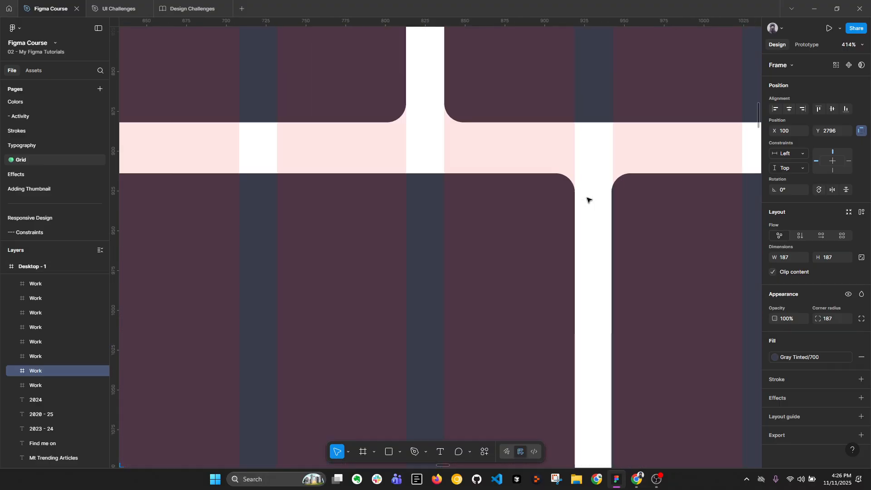
scroll(542, 243, up, 3)
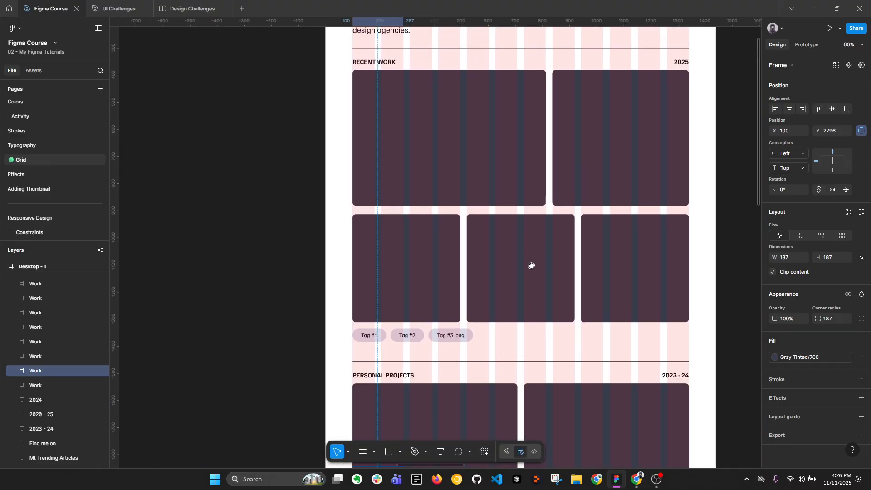
Check the alignment of the Recent Work heading and the 2025 label with the outermost grid columns
scroll(531, 264, right, 2)
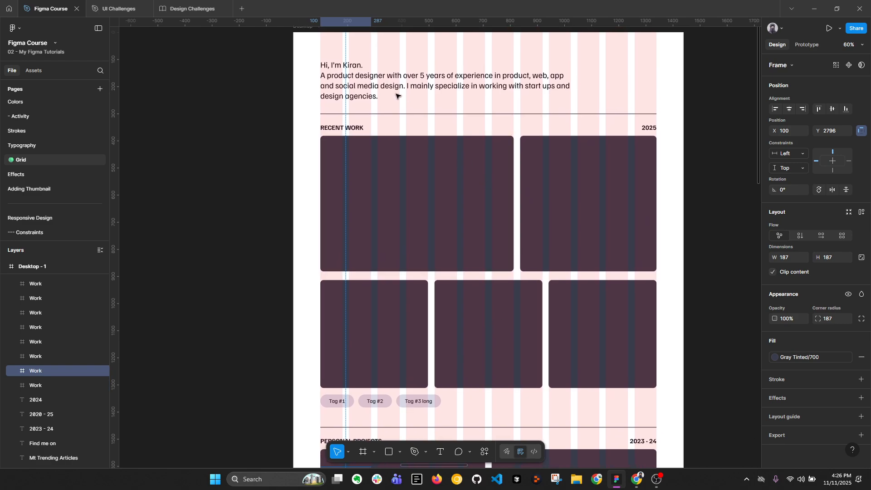
scroll(357, 127, up, 4)
click(352, 149)
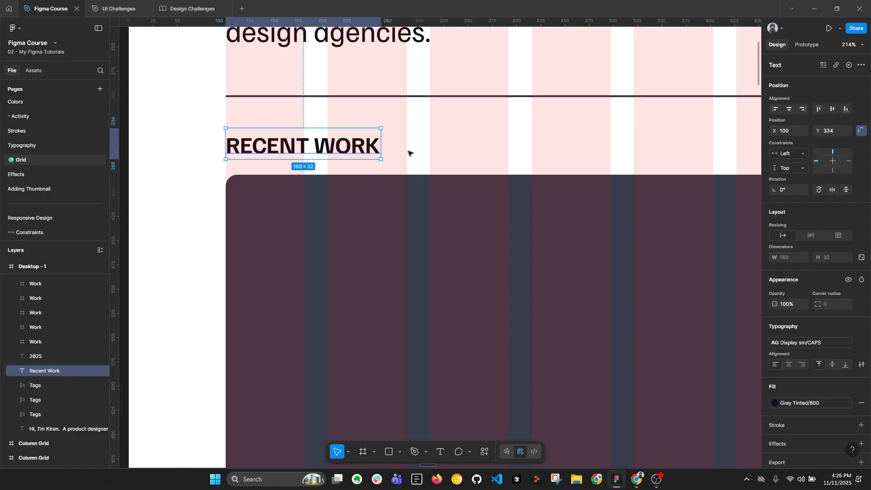
scroll(405, 145, down, 3)
drag(630, 156, 319, 151)
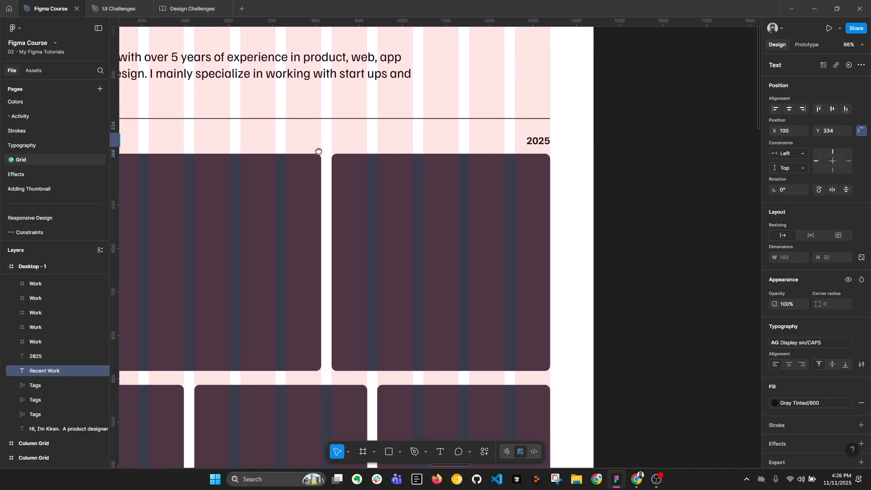
click(539, 142)
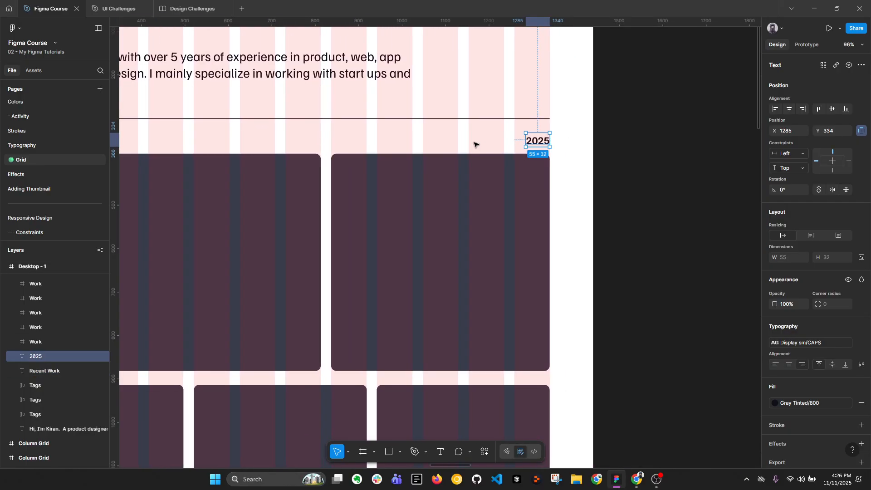
Inspect how the Tag #1 pill under the Recent Work cards sits on the column grid
scroll(516, 146, down, 5)
scroll(426, 110, down, 5)
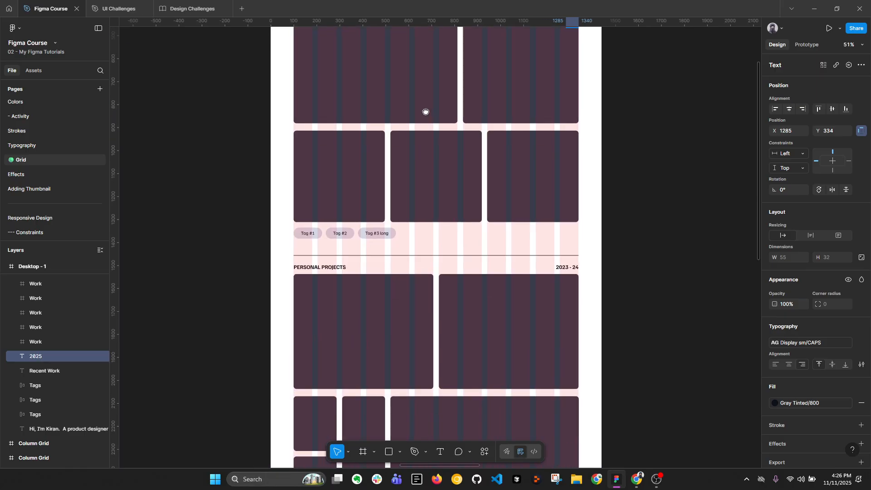
scroll(317, 243, up, 8)
click(318, 231)
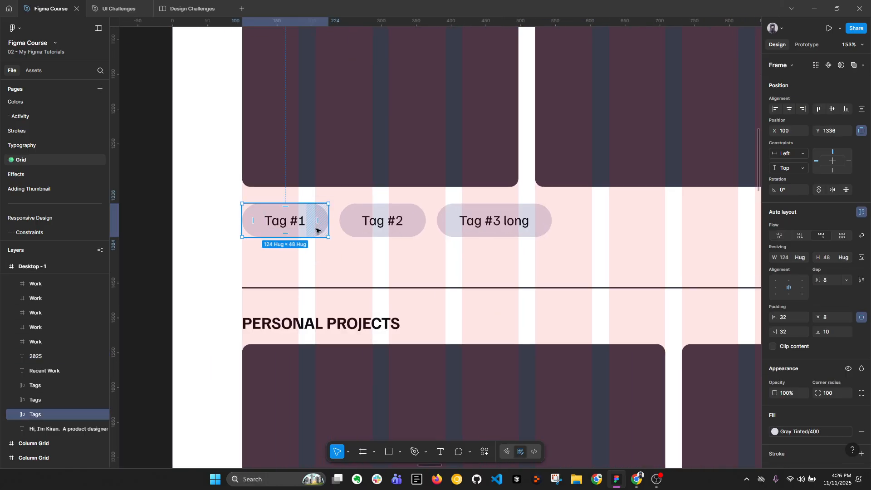
Try to narrow the Tag #1 pill to the width of the first grid column
scroll(272, 222, up, 3)
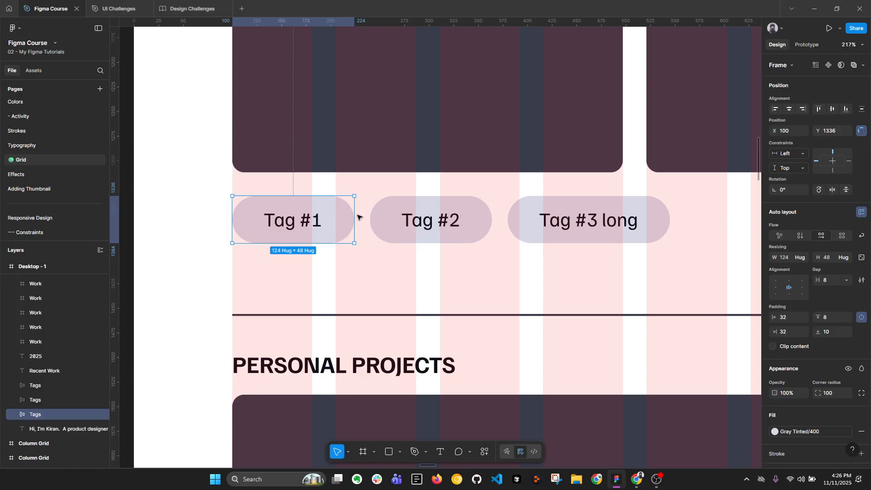
drag(354, 220, 312, 217)
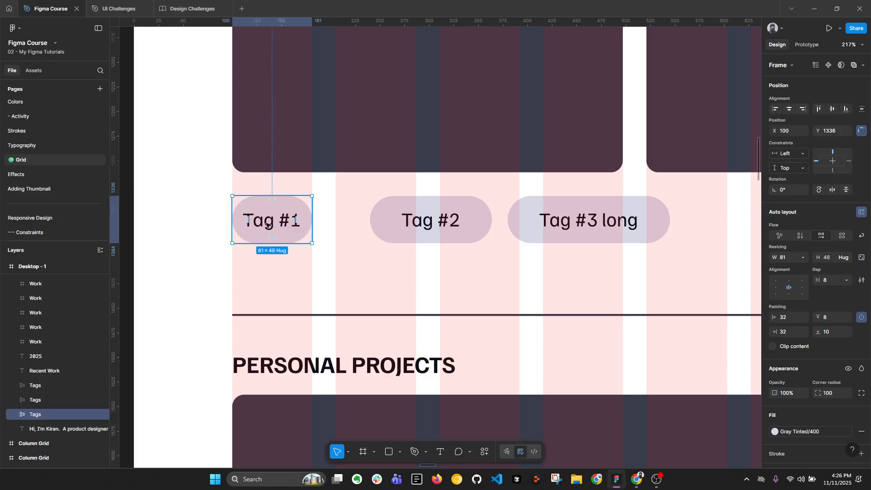
key(ctrl+z)
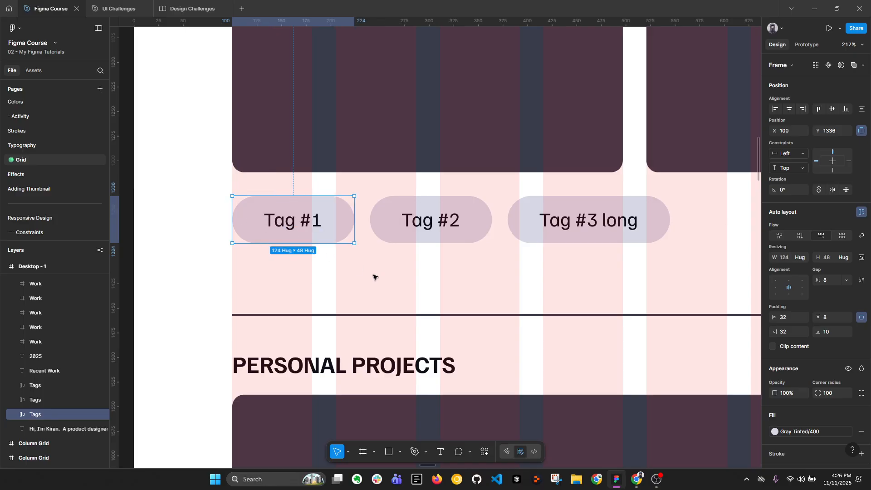
Check the padding around the Tag #1 text and the spacing across the row of three tag pills under Recent Work
double_click(286, 218)
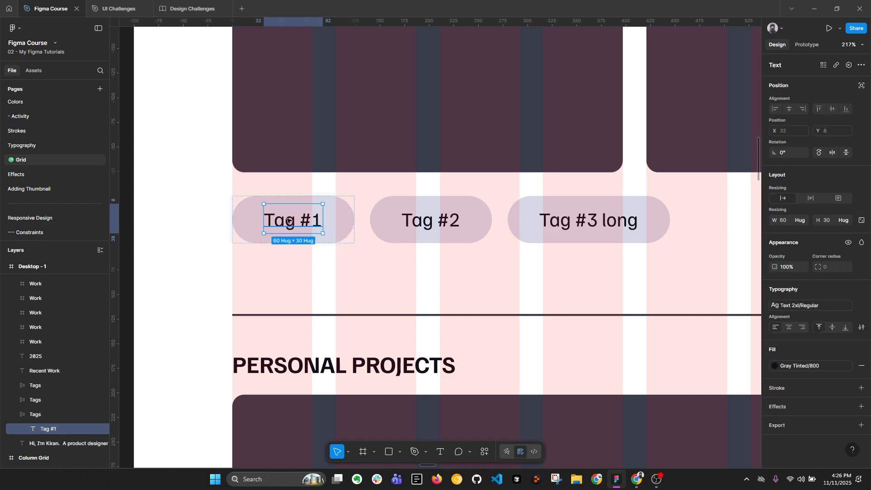
click(351, 220)
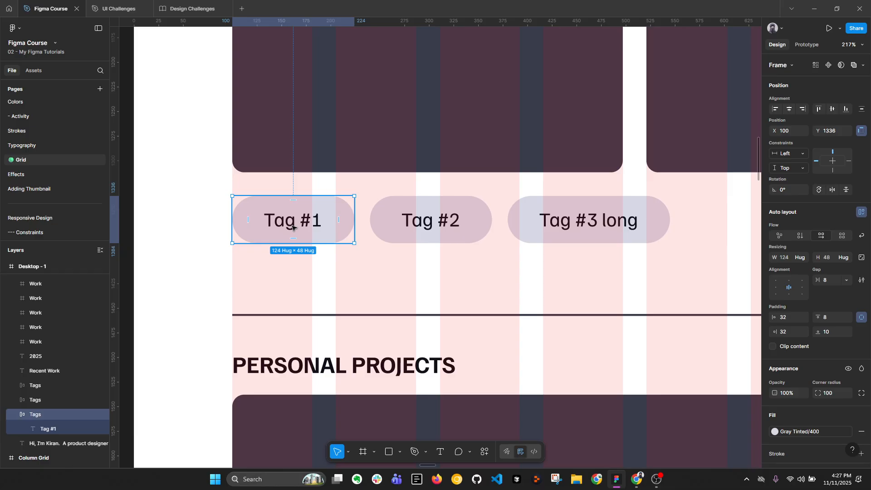
scroll(293, 227, down, 1)
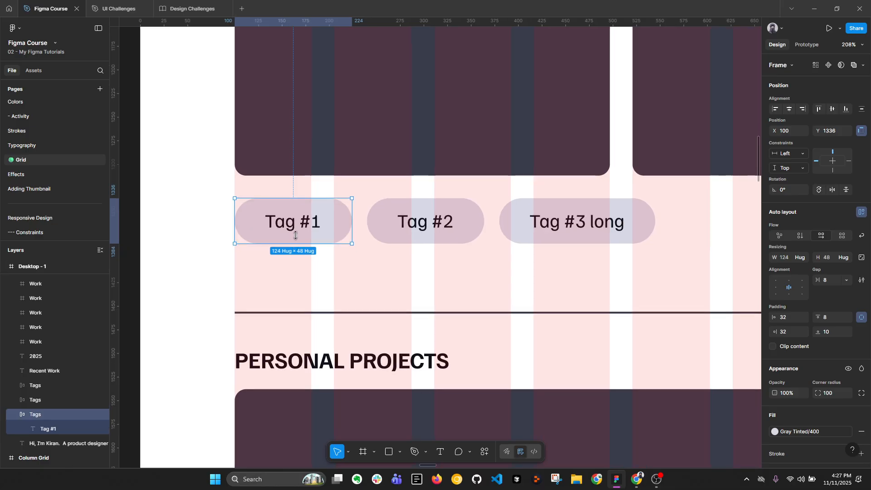
click(402, 236)
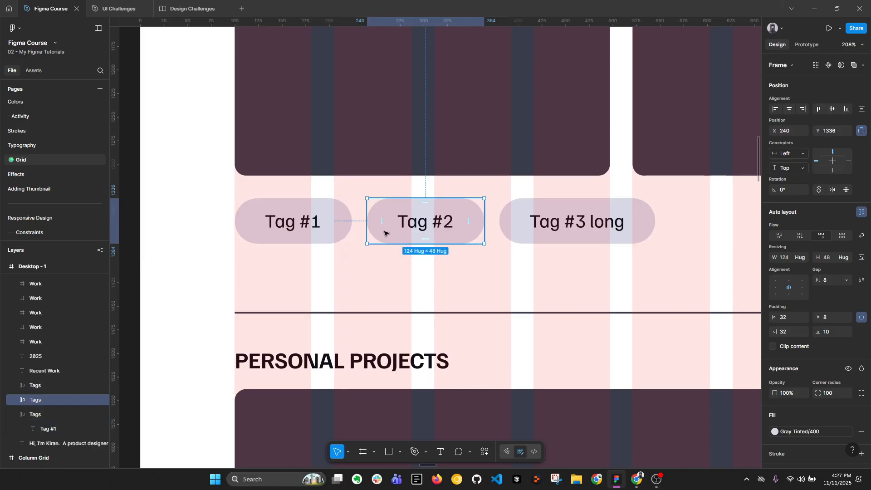
mouse_move(531, 222)
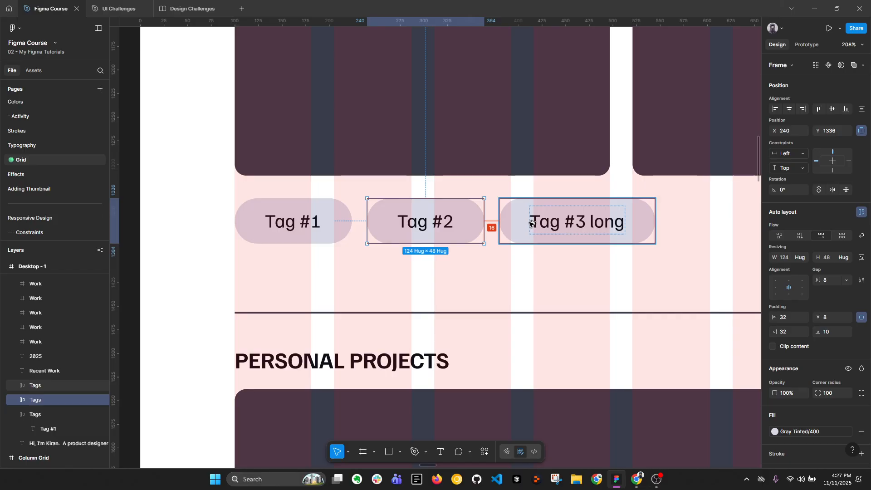
click(312, 223)
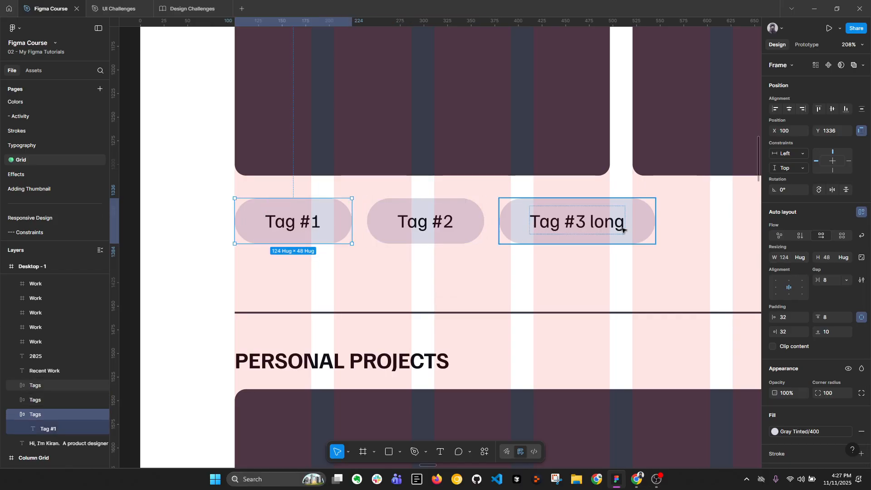
scroll(531, 221, down, 1)
scroll(531, 221, down, 3)
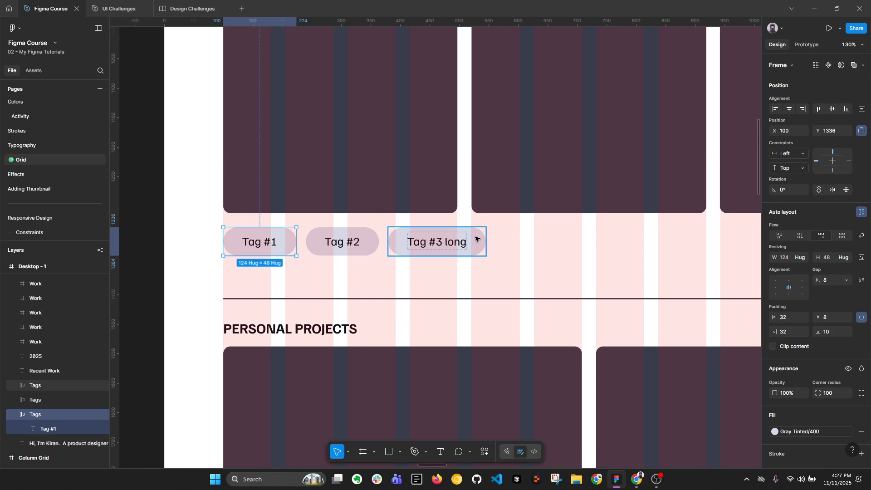
drag(184, 222, 486, 253)
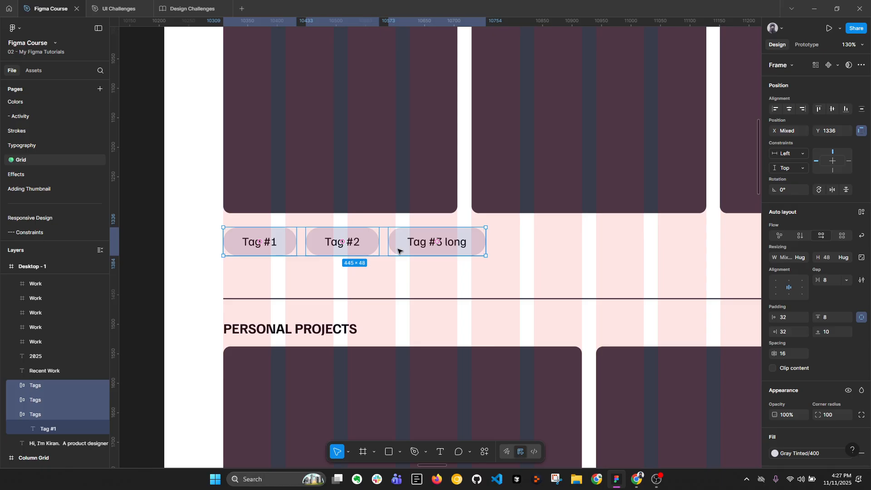
Inspect how the outer edges of the first trending articles block align with the outermost grid columns
scroll(398, 250, down, 3)
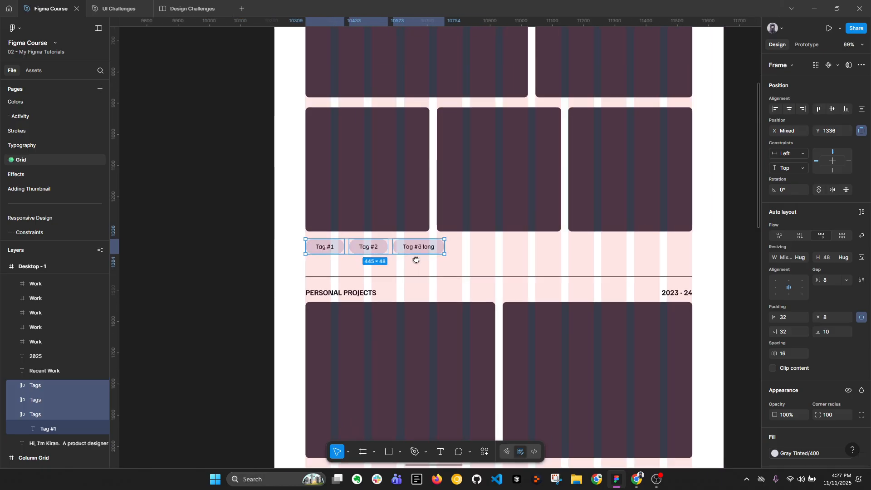
scroll(404, 163, down, 2)
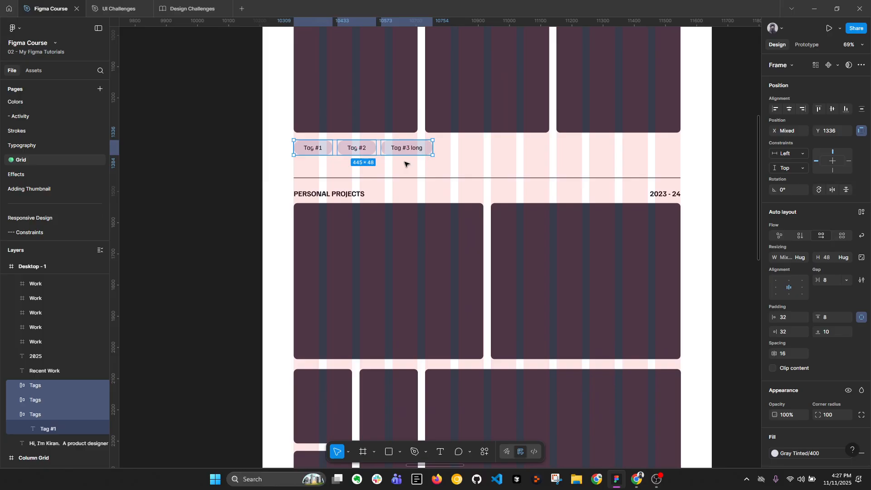
scroll(404, 164, down, 2)
scroll(414, 169, down, 5)
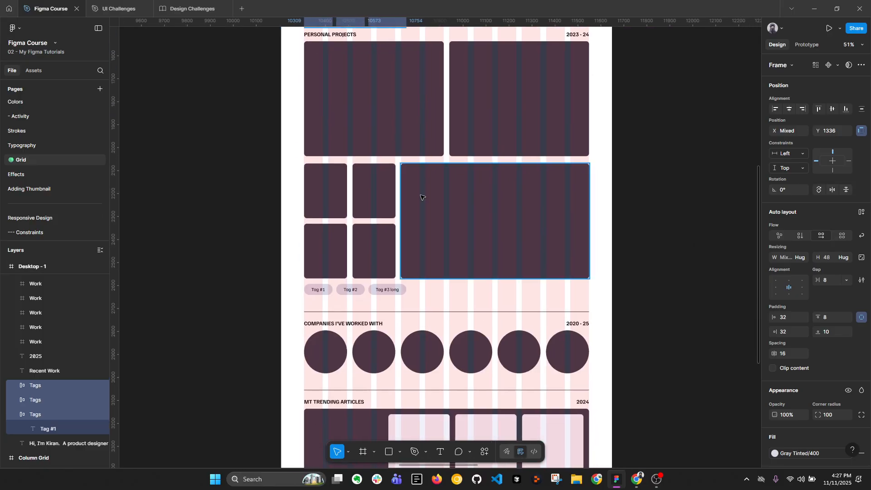
drag(410, 282, 406, 158)
drag(381, 293, 353, 189)
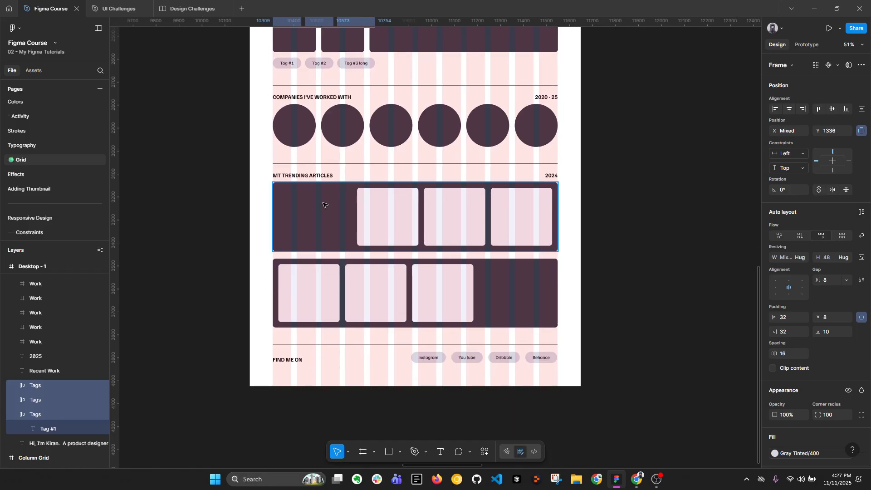
click(327, 204)
scroll(425, 204, up, 3)
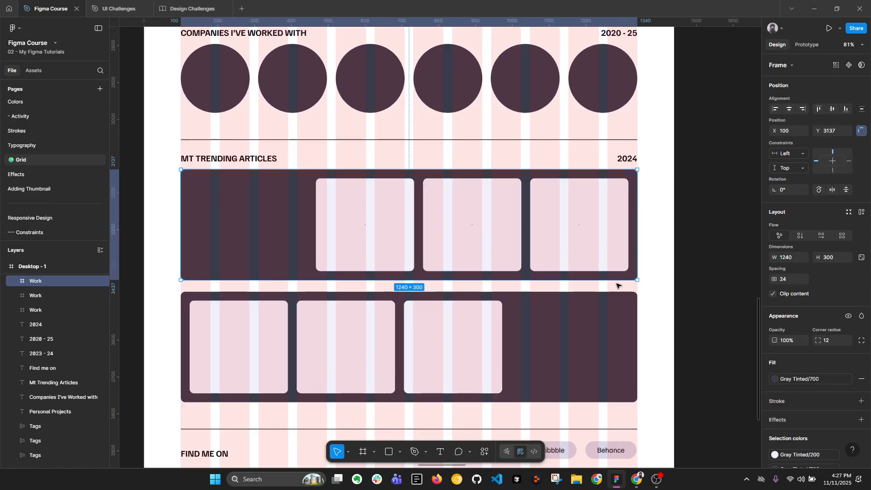
scroll(190, 198, up, 1)
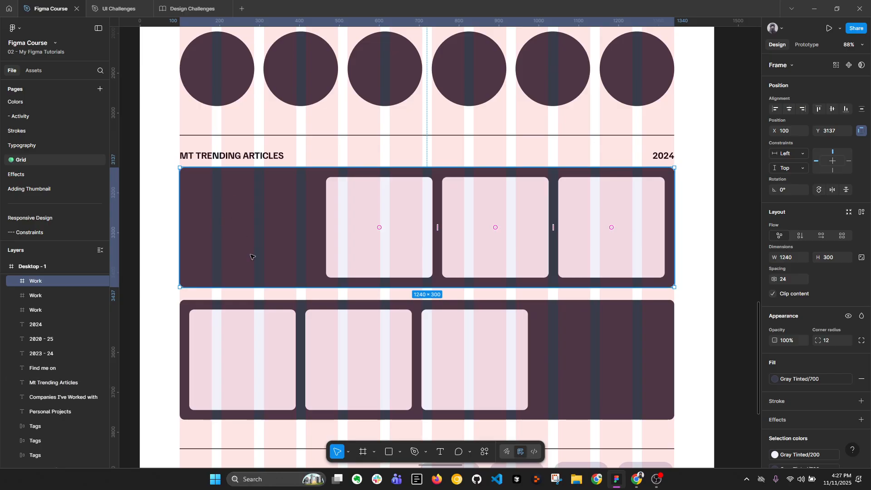
Compare the three light cards inside the first trending articles block with their containing block and the grid columns
click(392, 219)
shift+click(486, 204)
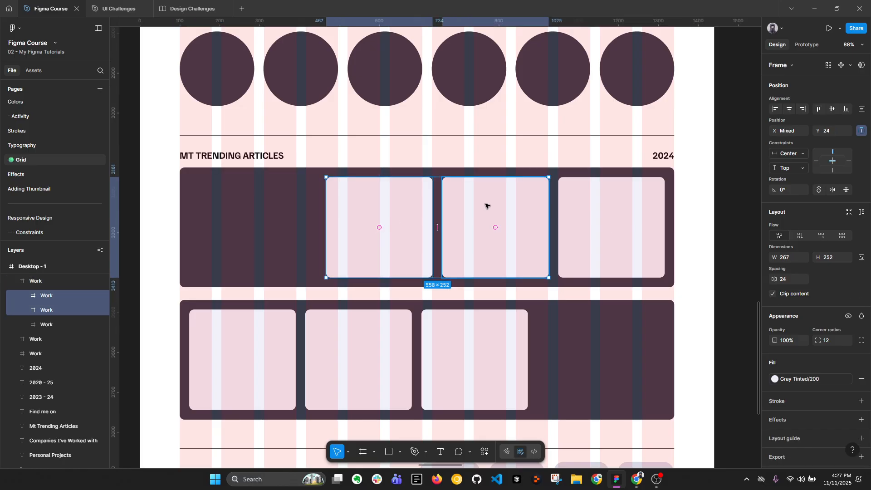
shift+click(592, 213)
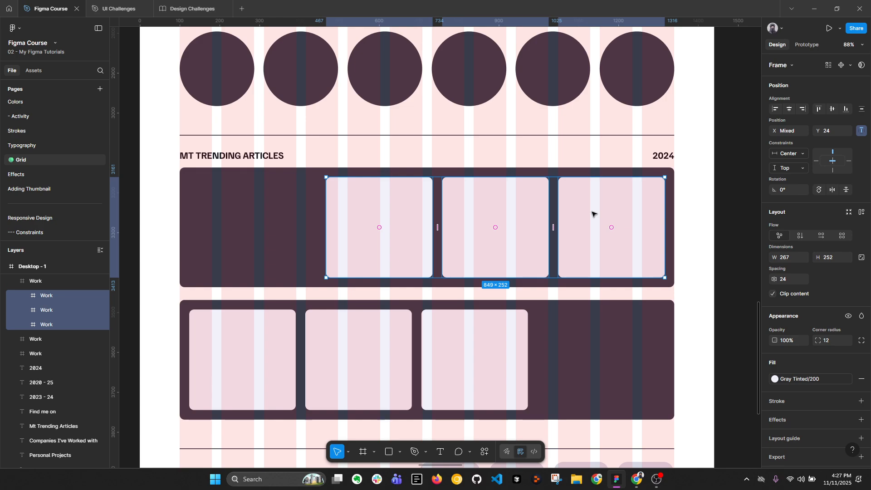
click(267, 242)
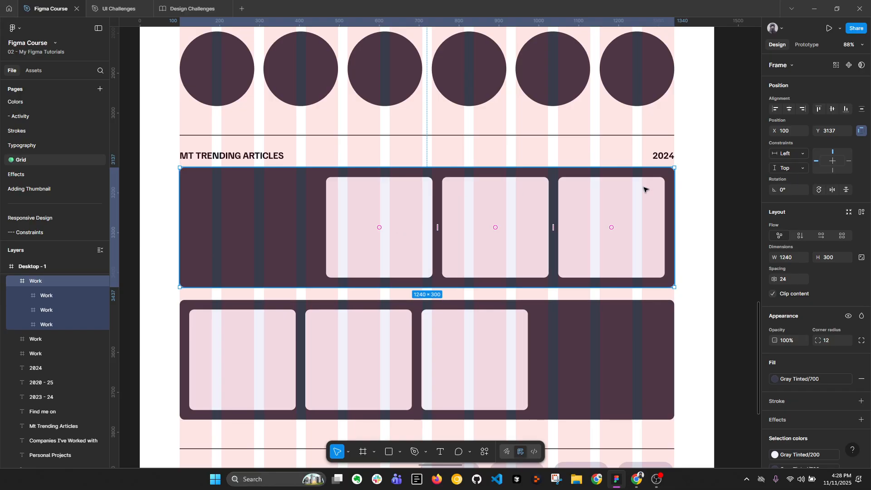
Place a copy of the first trending articles block on the empty canvas beside the Desktop - 1 frame
scroll(292, 207, down, 5)
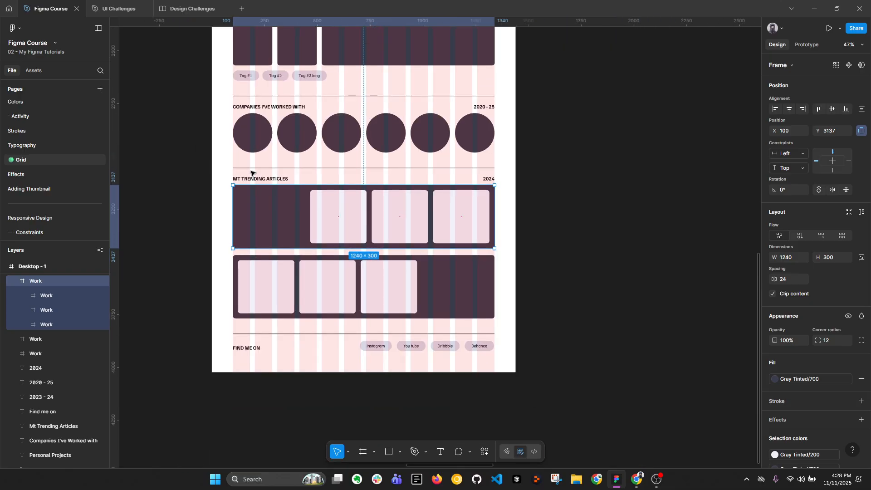
scroll(265, 178, up, 2)
drag(301, 226, 652, 216)
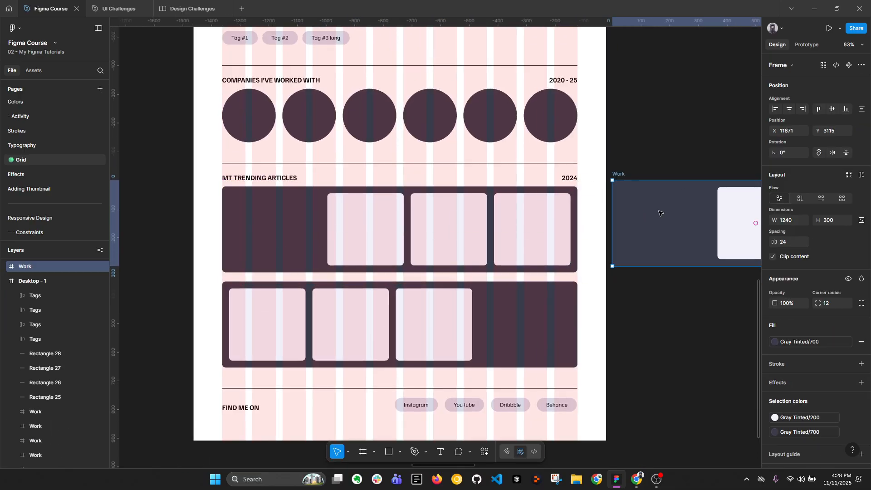
scroll(652, 217, right, 5)
scroll(393, 227, up, 2)
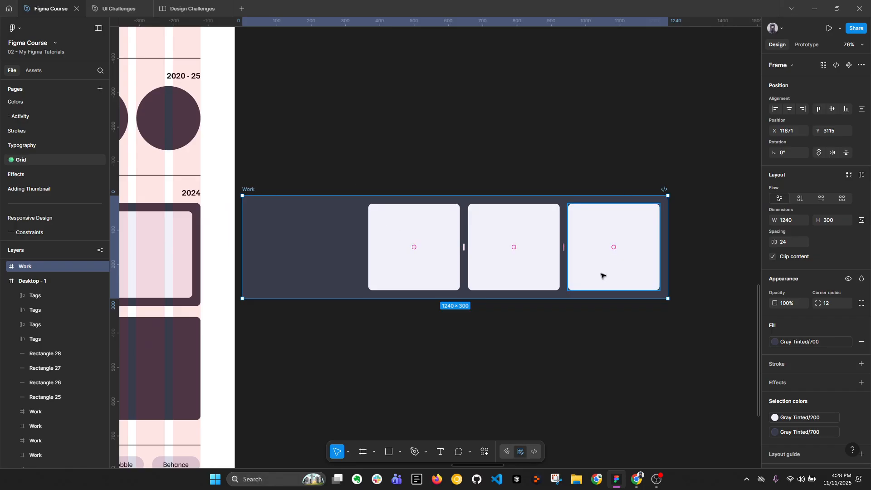
scroll(488, 288, left, 3)
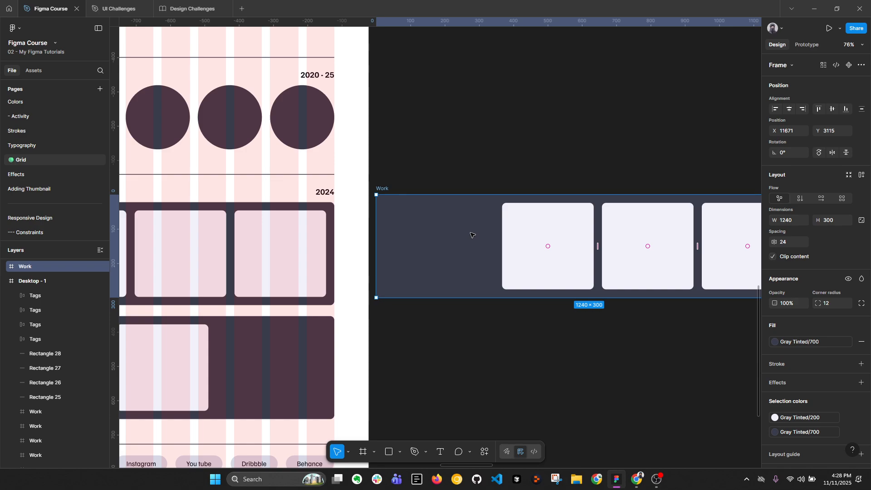
Measure the spacing from the last and middle cards to the edges of the copied block
drag(648, 214, 453, 216)
click(550, 214)
key(alt)
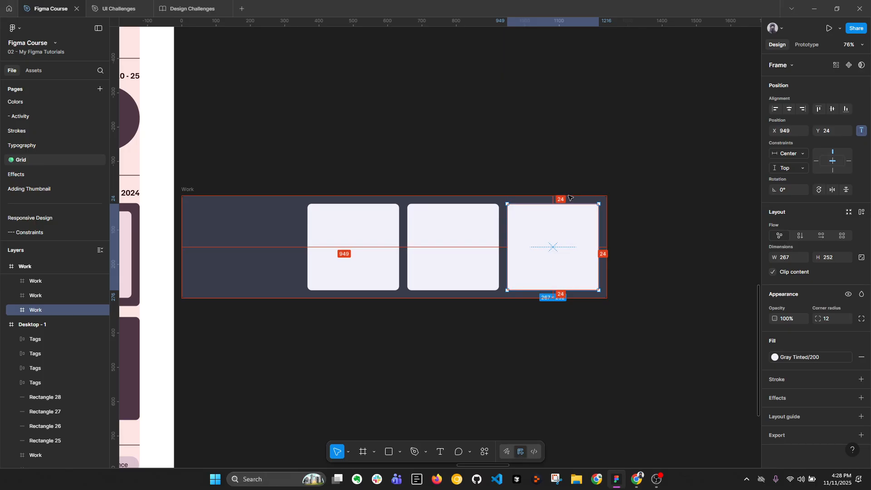
click(453, 236)
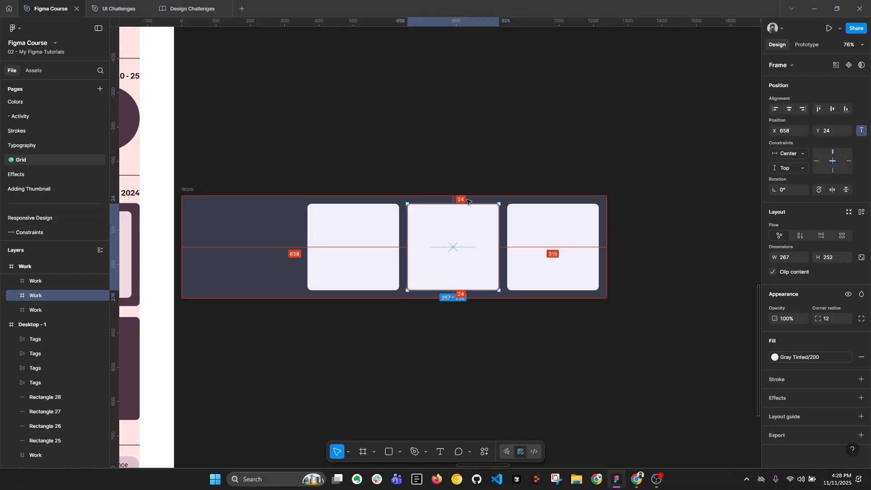
Delete the copied articles block from the canvas beside the portfolio frame
click(548, 167)
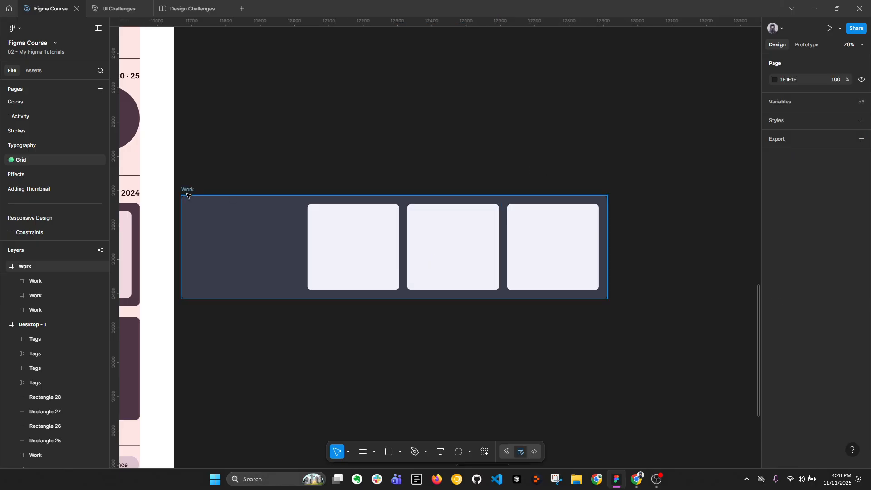
click(188, 196)
key(Delete)
Inspect how both trending articles blocks and the Find Me On social tags sit on the column grid
scroll(340, 223, down, 2)
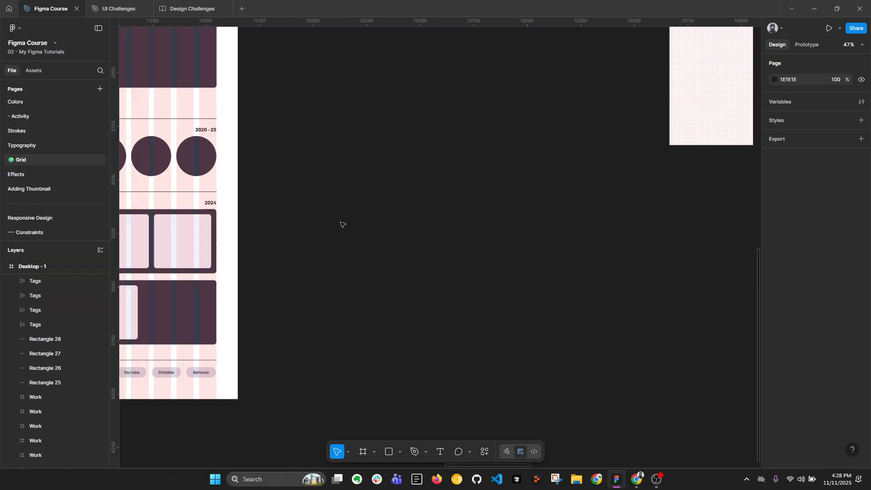
drag(341, 223, 606, 225)
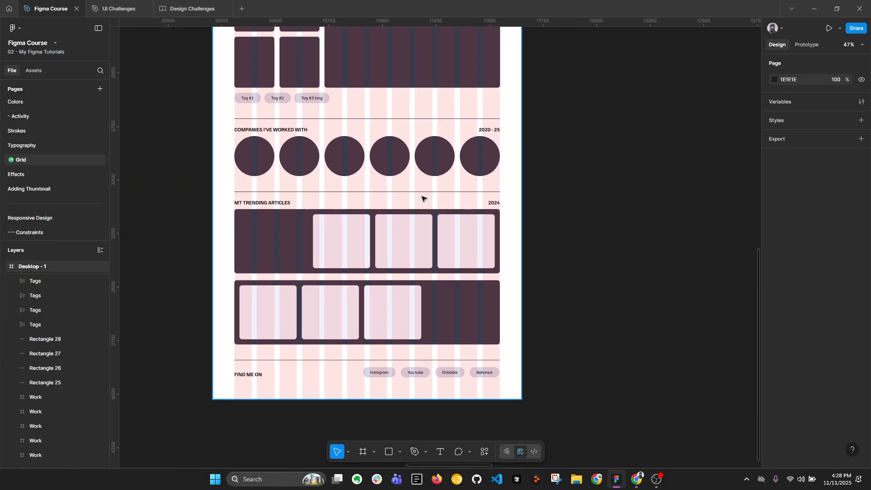
scroll(364, 227, up, 3)
scroll(311, 234, down, 4)
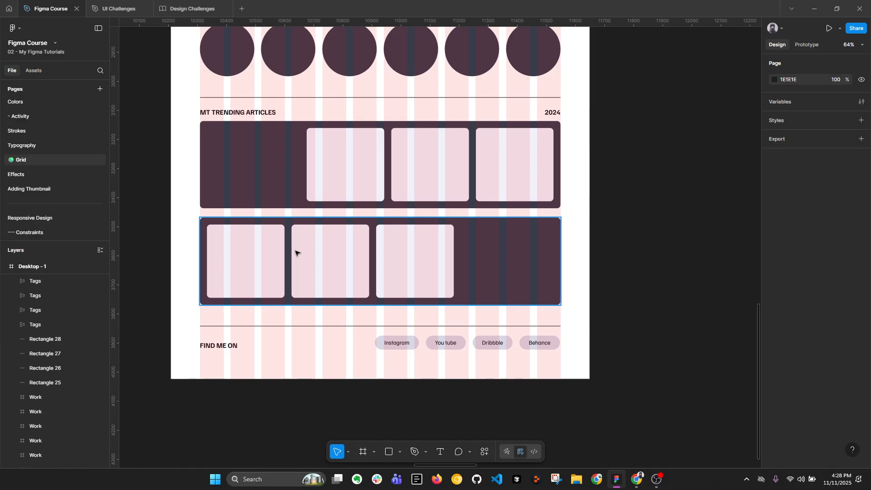
scroll(229, 352, up, 1)
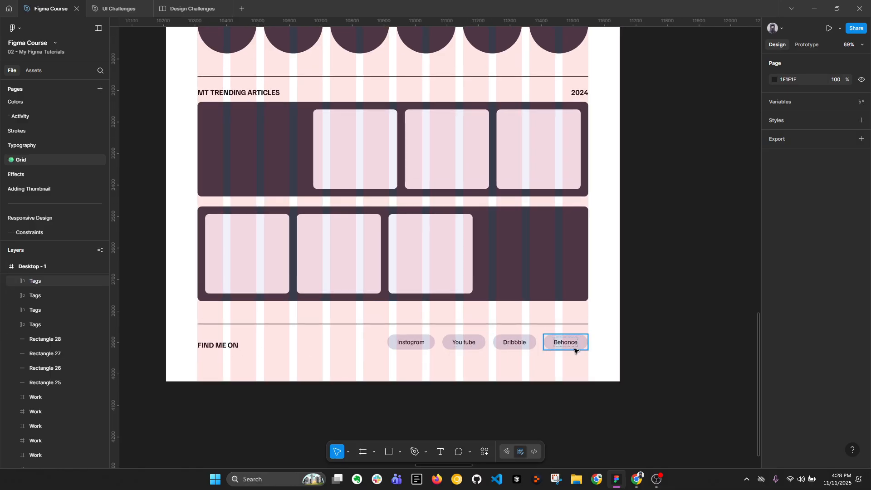
scroll(487, 356, down, 6)
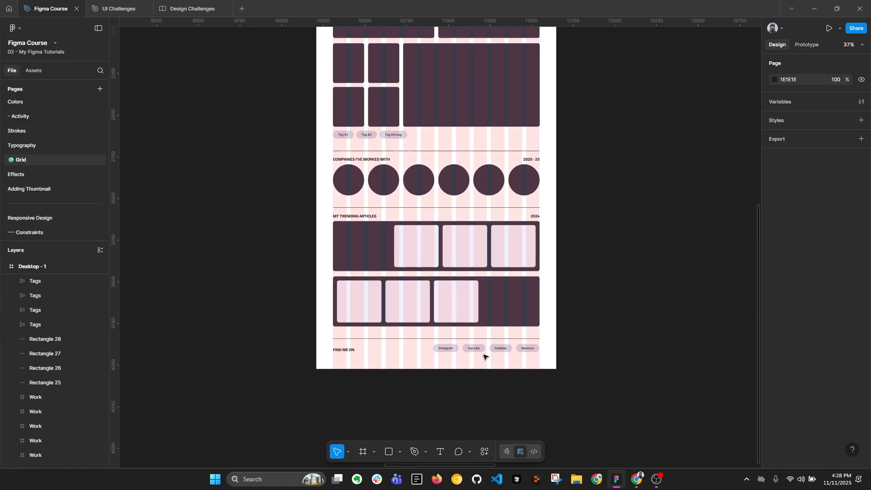
Select the four column-grid example frames: iPhone 13 & 14 - 1, iPad Pro 11" - 1, Desktop - 2 and Slide 16:9 - 1
drag(509, 141, 453, 262)
scroll(402, 225, up, 2)
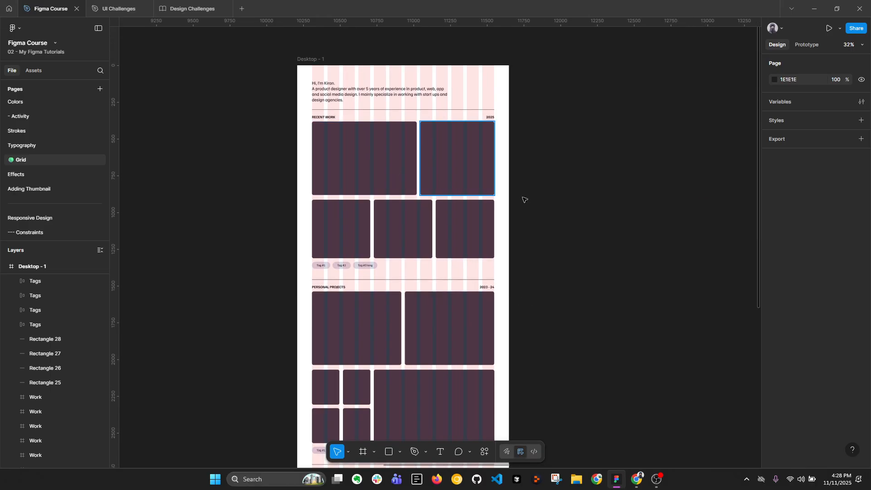
drag(592, 179, 340, 190)
drag(420, 200, 195, 223)
drag(376, 202, 221, 224)
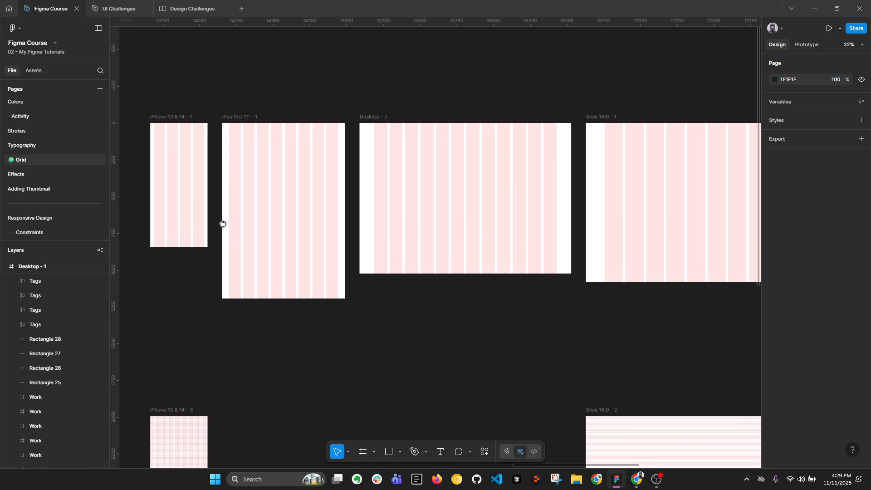
click(234, 226)
scroll(231, 229, right, 2)
scroll(232, 222, down, 1)
drag(151, 118, 643, 264)
drag(361, 206, 430, 210)
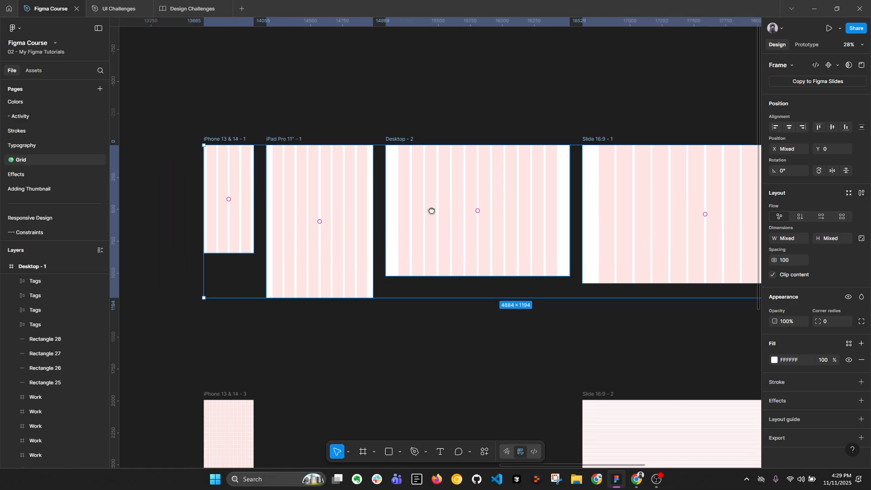
Add an iPhone 13 & 14 frame and place it above the iPhone 13 & 14 - 1 example, at X 13665, Y -1396
click(223, 156)
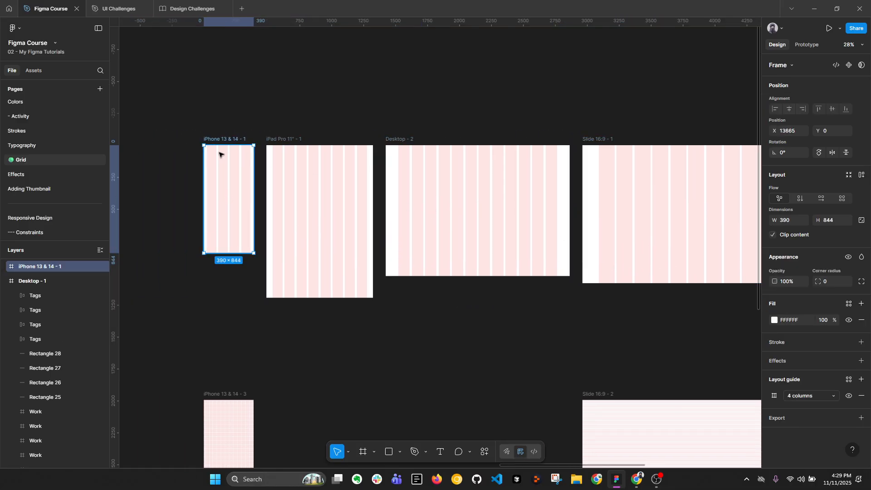
drag(228, 155, 239, 179)
drag(255, 112, 259, 169)
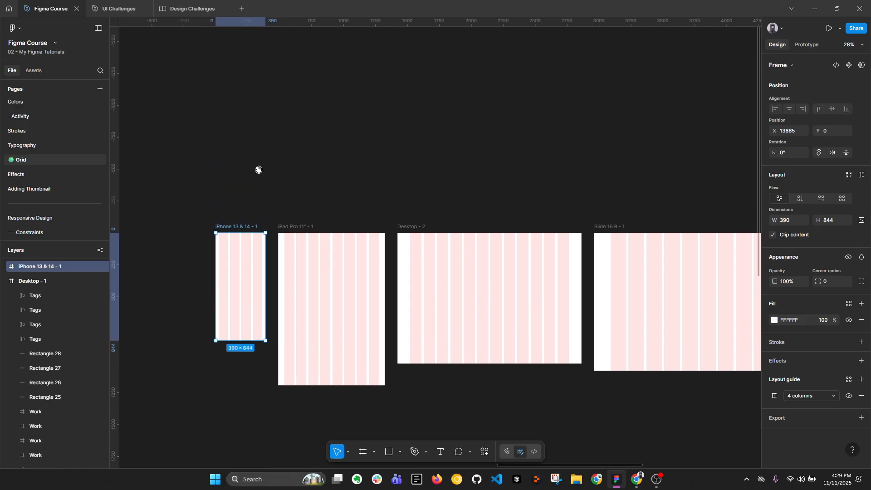
key(f)
click(782, 80)
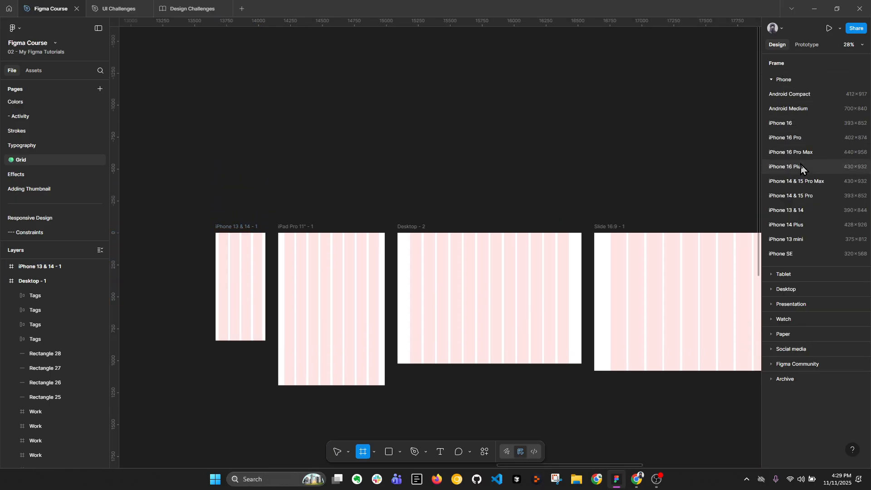
click(819, 212)
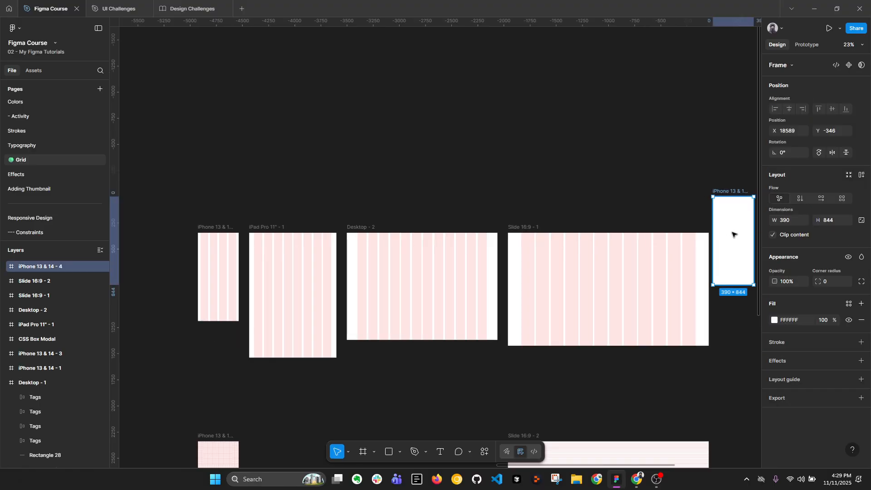
drag(732, 284, 219, 125)
scroll(288, 141, up, 5)
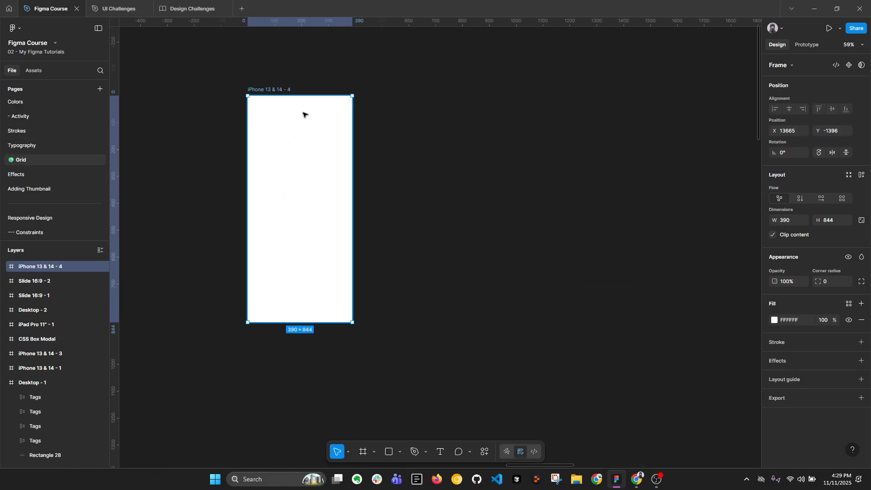
Add a uniform 8 px grid layout guide to the new iPhone frame and inspect its squares up close
click(861, 379)
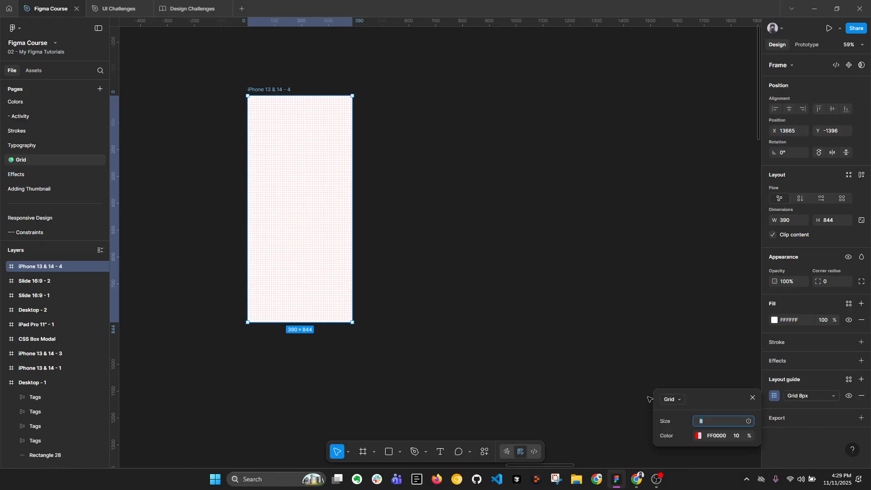
click(647, 337)
scroll(344, 145, up, 5)
drag(184, 80, 291, 149)
click(268, 89)
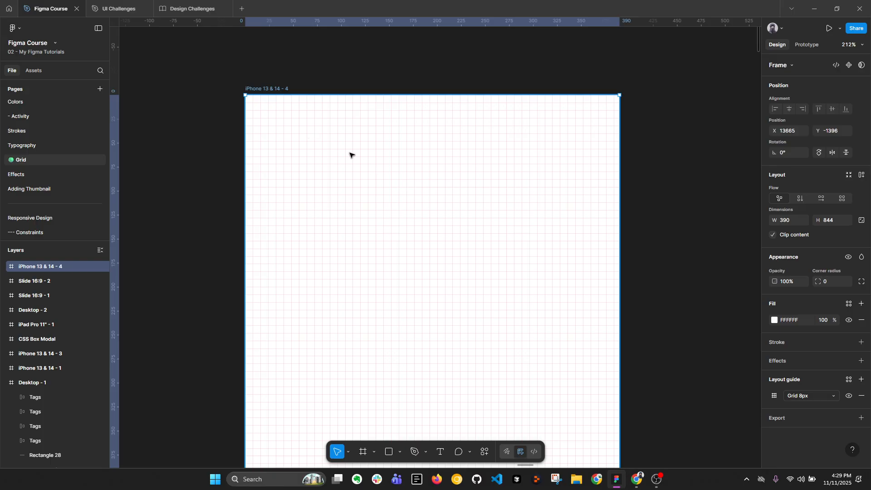
scroll(349, 154, up, 4)
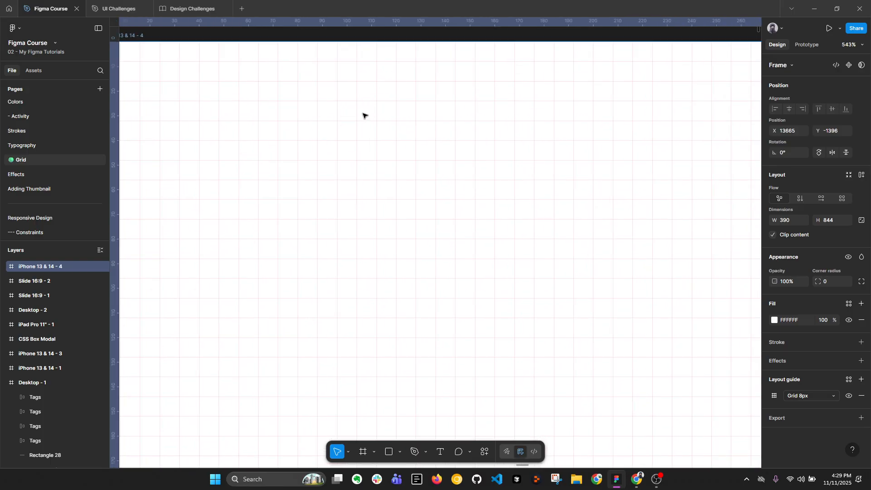
scroll(363, 117, down, 2)
scroll(433, 130, down, 1)
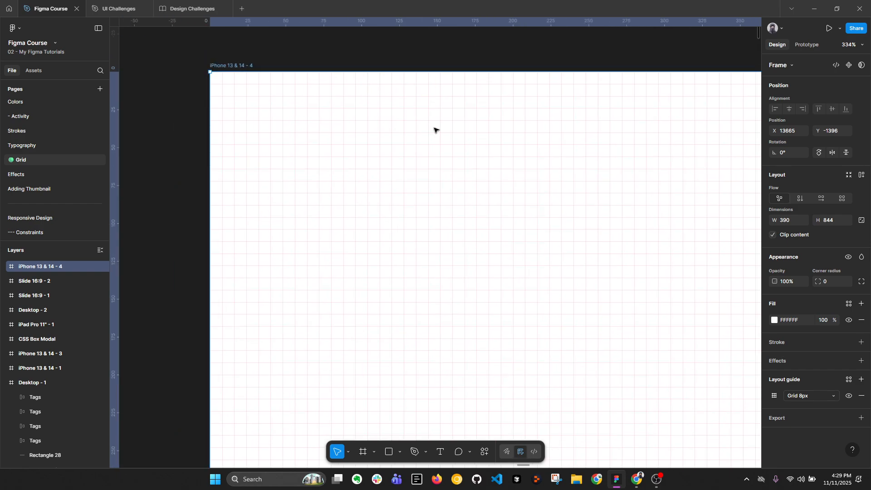
drag(433, 130, 391, 133)
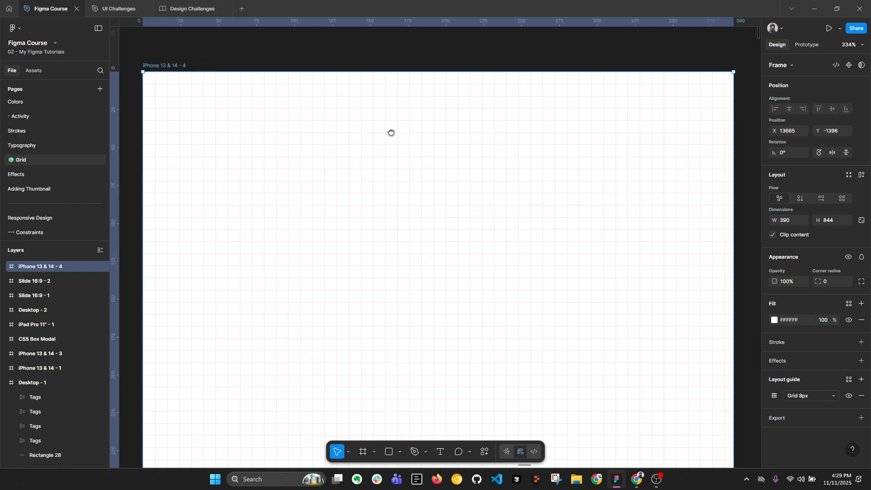
Try a size of 16 on the frame's uniform grid guide and restore the size to 8
click(773, 396)
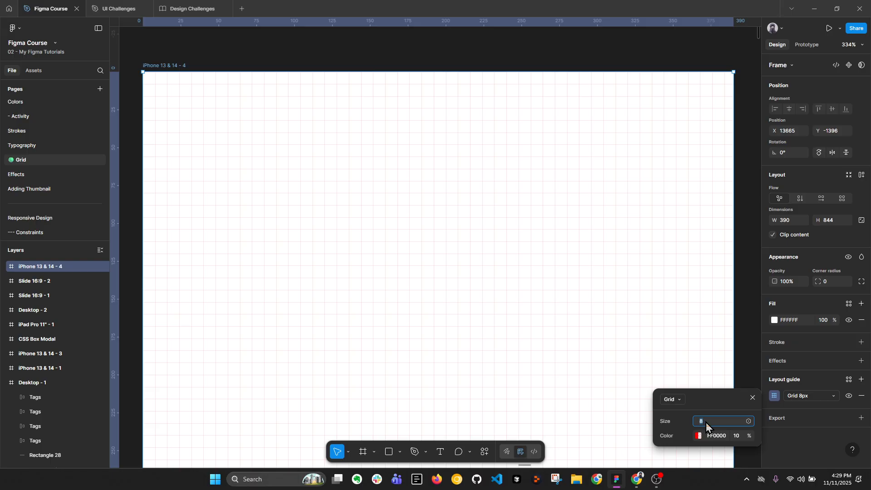
key(BackSpace)
key(BackSpace)
text(8)
key(Return)
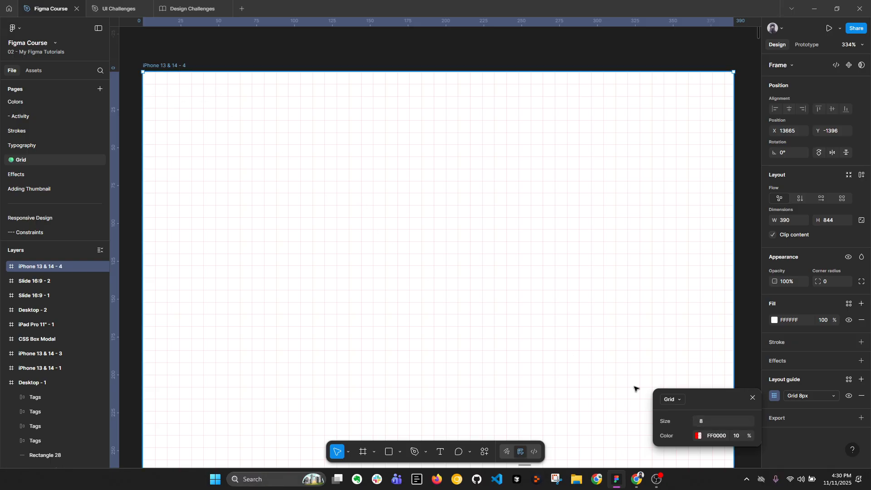
click(709, 423)
text(16)
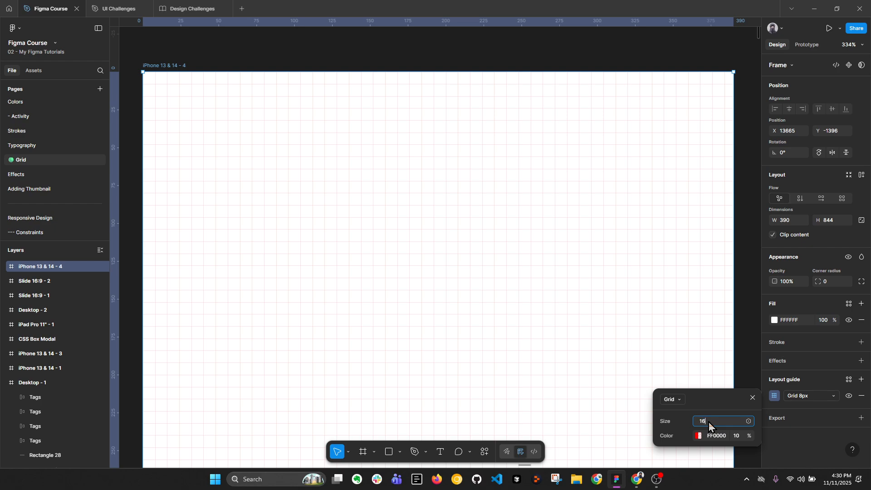
key(Return)
text(8)
key(Return)
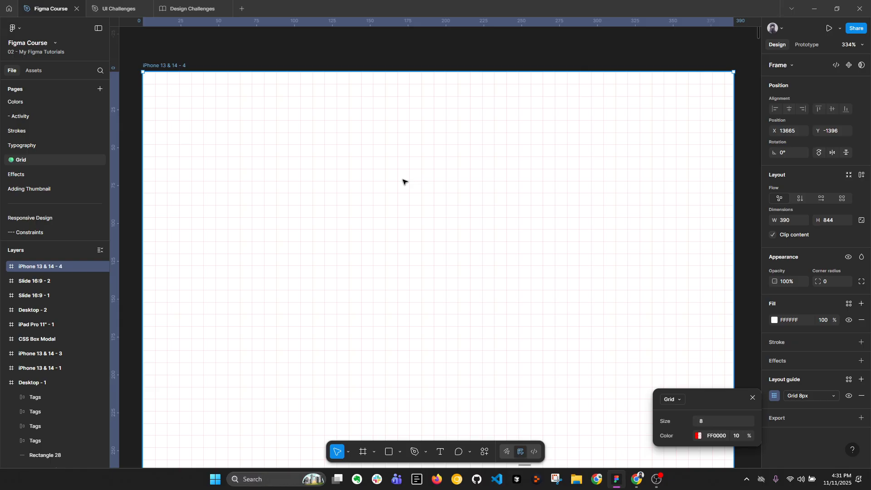
click(671, 400)
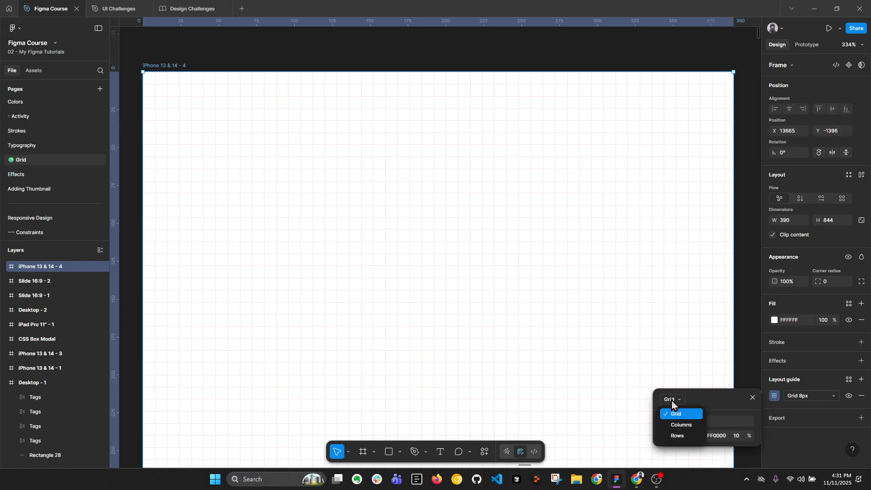
click(707, 399)
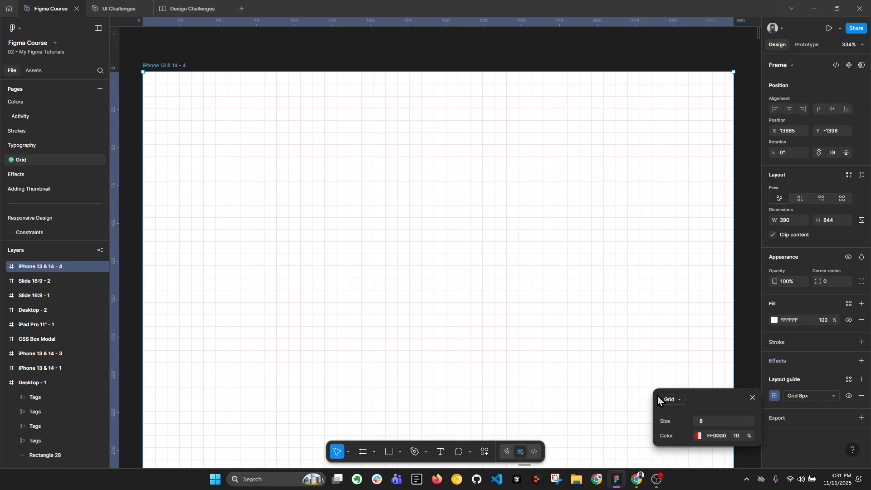
Switch to Chrome, search Google for "icons grid" in a new tab and preview the Figma Learn reusable icon grid image
key(alt+Tab)
click(530, 6)
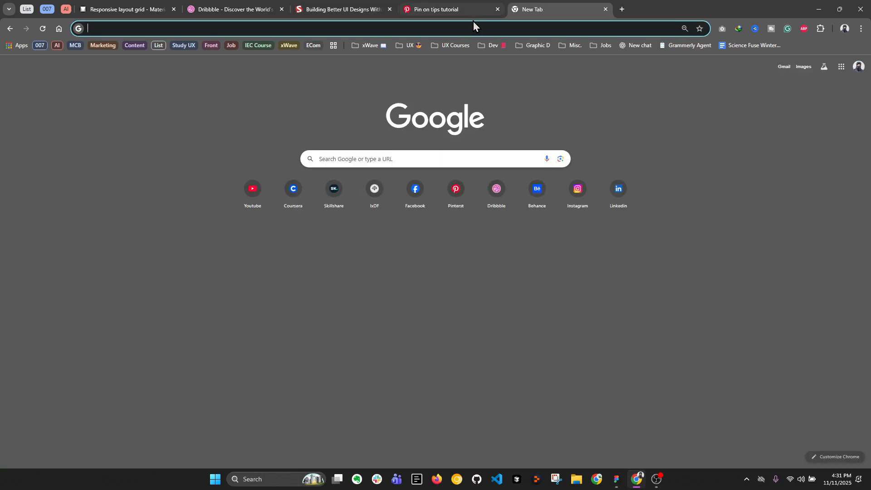
click(472, 28)
text(icoms)
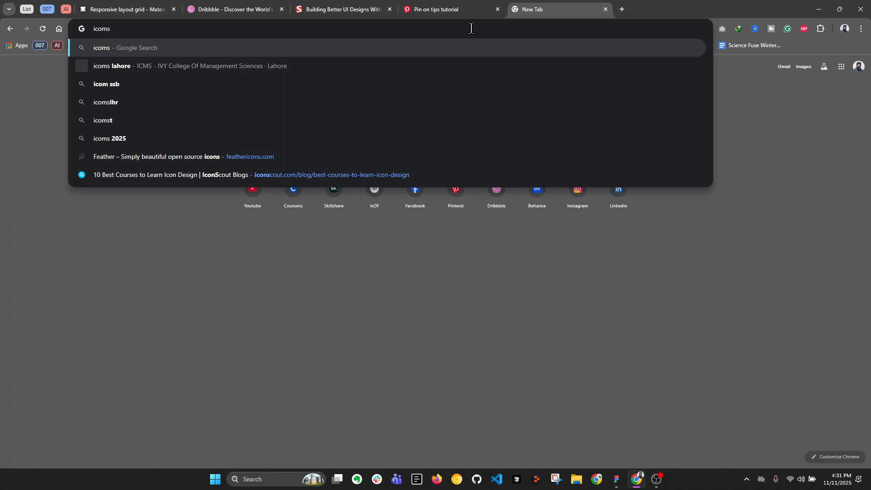
key(BackSpace)
key(BackSpace)
text(n)
key(BackSpace)
text(ns grid)
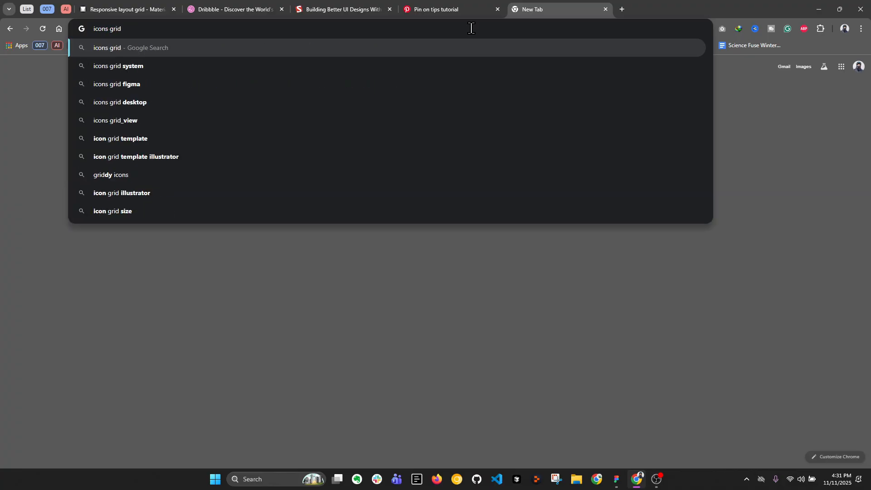
key(Return)
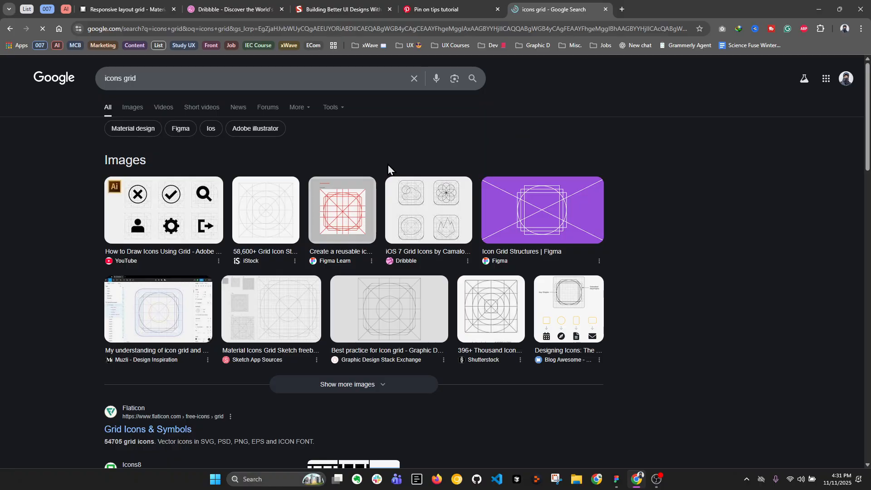
click(356, 214)
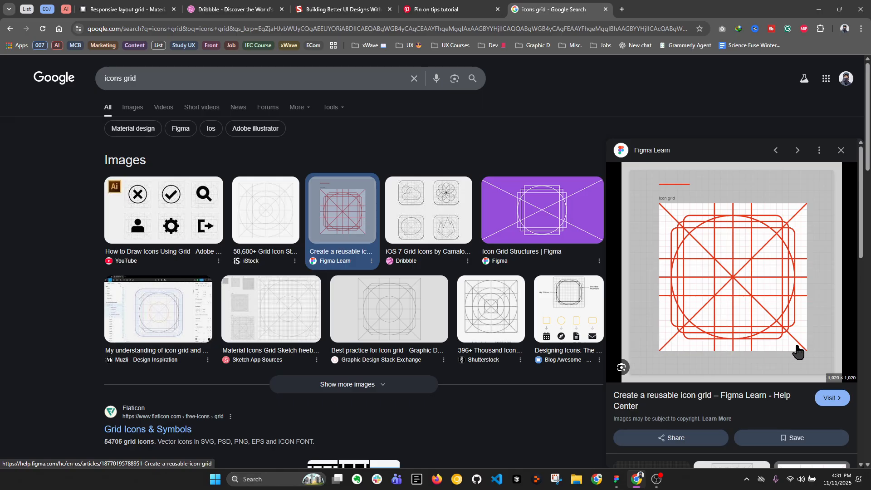
Switch back to Figma, duplicate the 8 px grid iPhone frame and move the original higher, above the copy
click(617, 480)
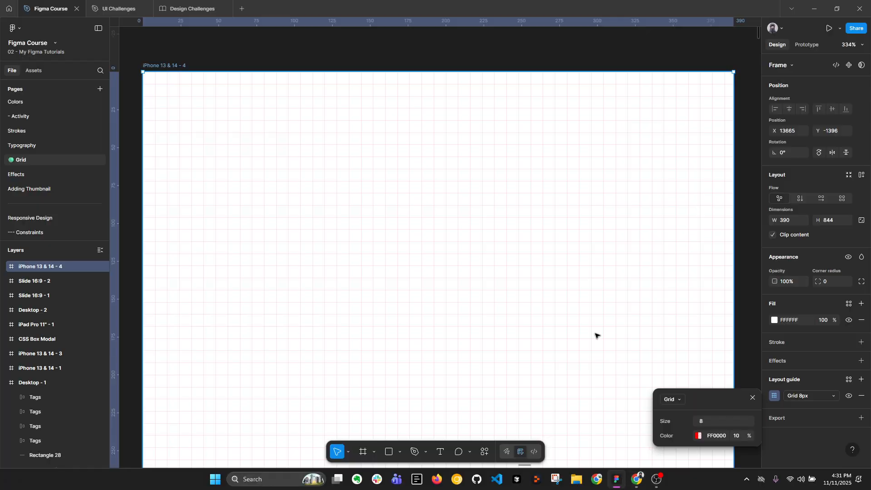
click(679, 399)
scroll(543, 181, down, 10)
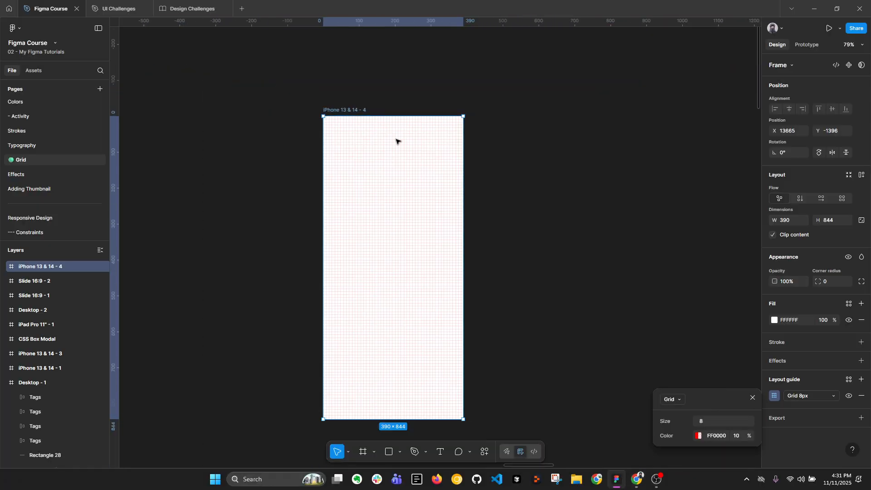
click(453, 101)
scroll(455, 104, down, 10)
drag(437, 177, 437, 155)
drag(431, 67, 436, 72)
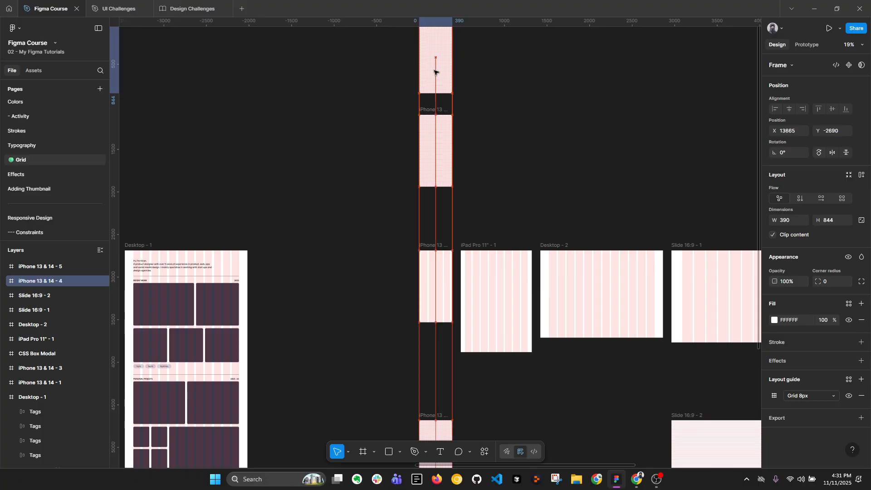
Change the layout guide of the copied iPhone frame from a uniform grid to columns with a count of 4
scroll(438, 136, up, 3)
click(439, 135)
scroll(416, 194, up, 5)
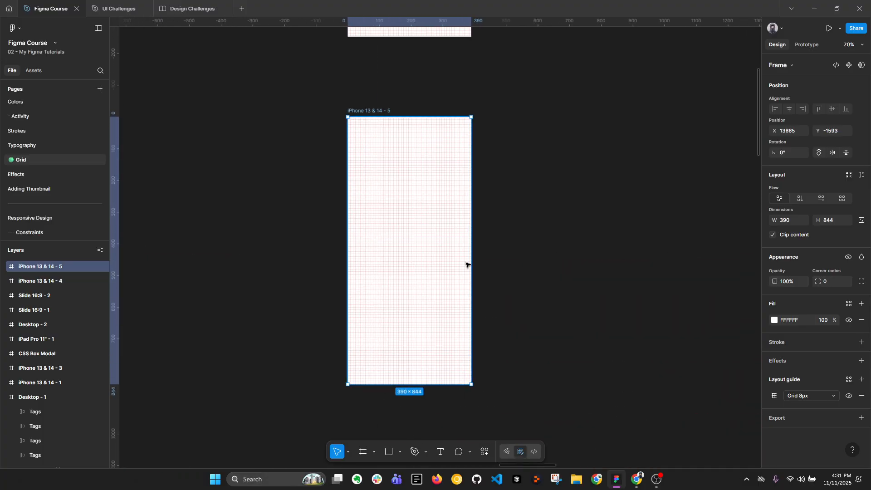
click(774, 396)
click(672, 399)
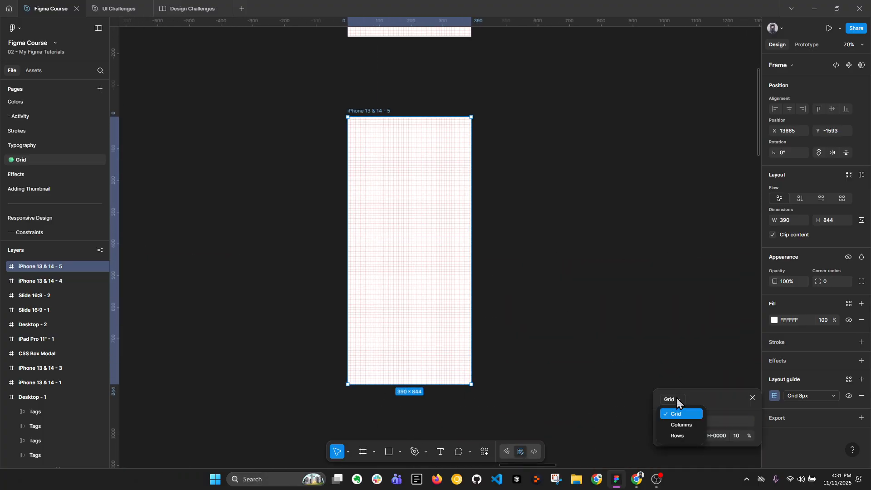
click(682, 425)
scroll(366, 135, up, 3)
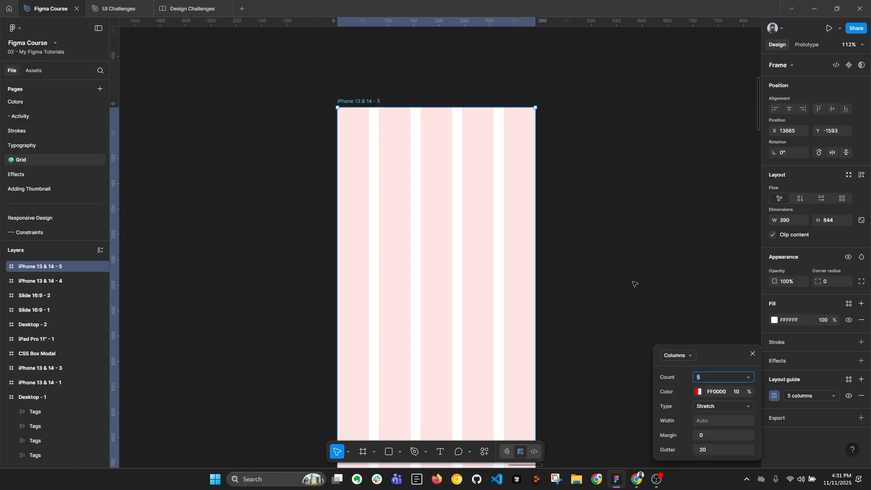
click(707, 379)
text(4)
key(Return)
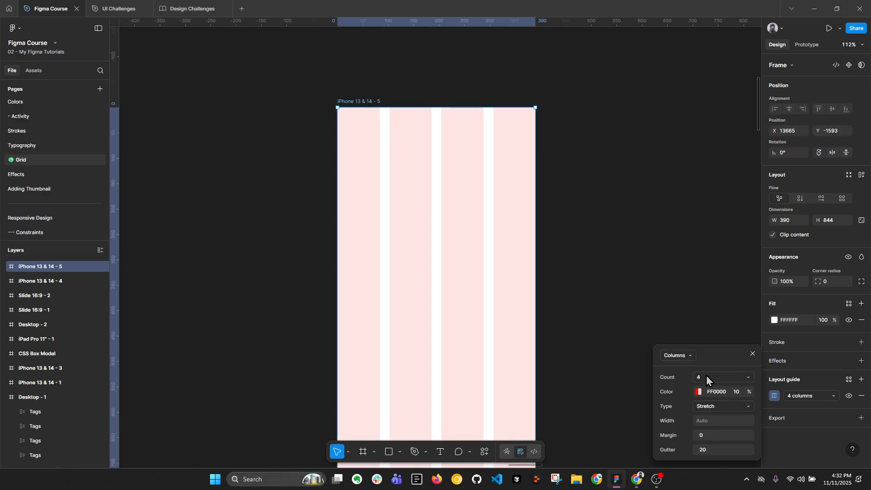
Switch to Chrome and examine columns, gutters and margins on Material Design's Responsive layout grid page
click(636, 479)
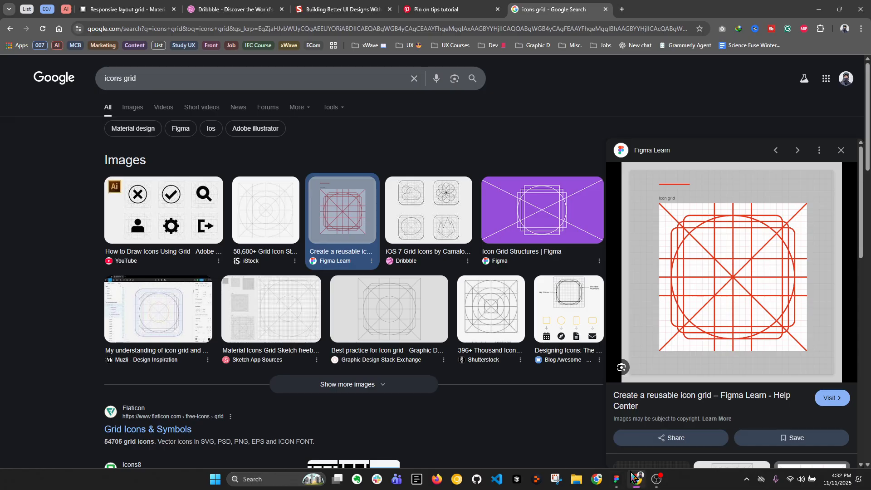
click(113, 7)
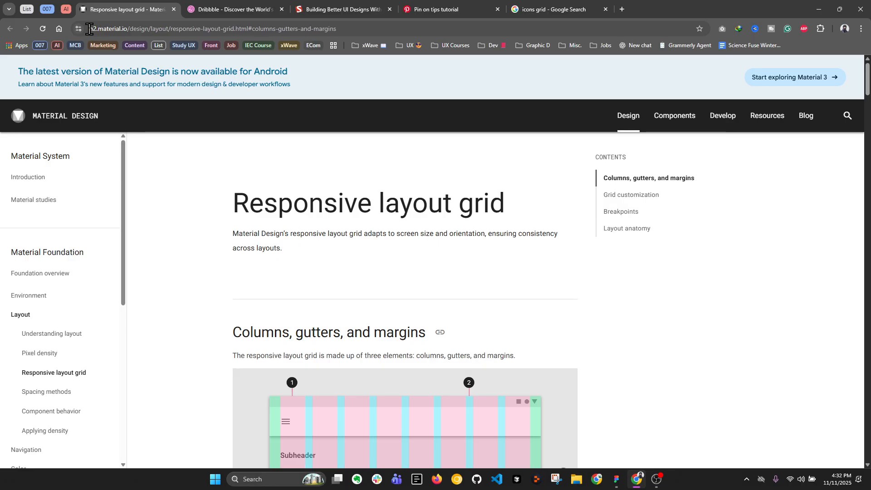
drag(89, 30, 127, 32)
click(166, 203)
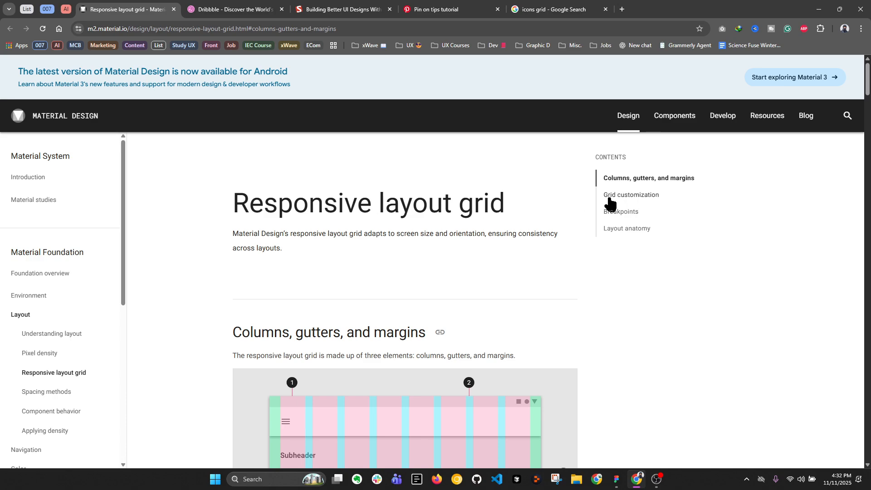
scroll(332, 197, down, 3)
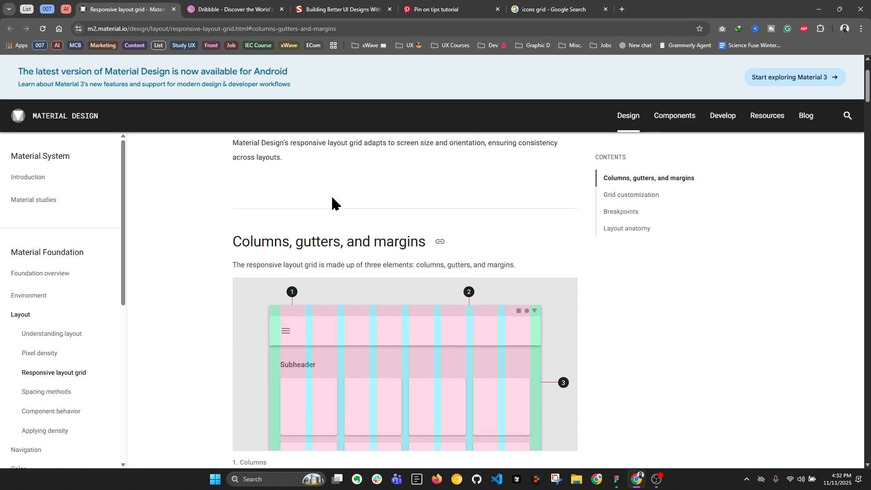
scroll(326, 192, down, 1)
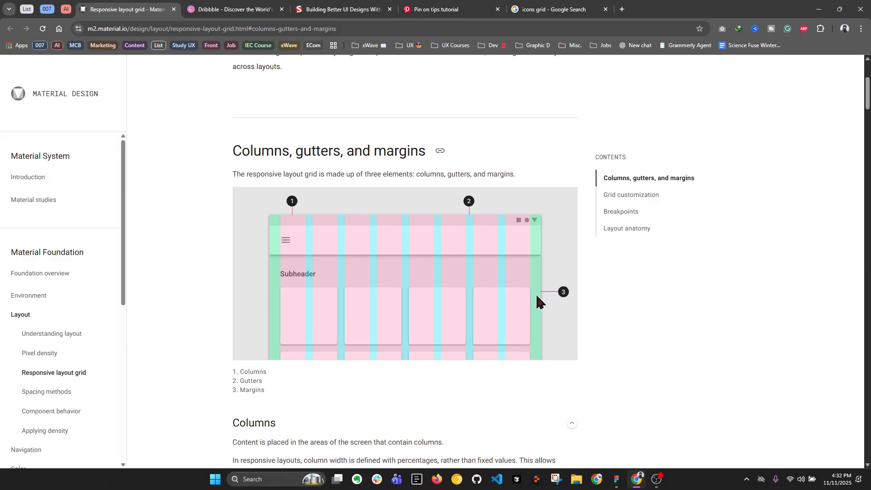
scroll(418, 244, down, 7)
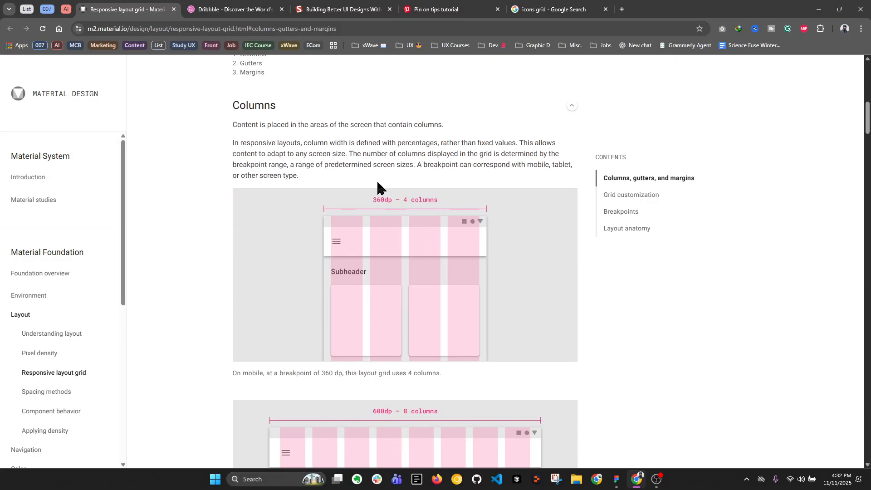
scroll(377, 183, down, 10)
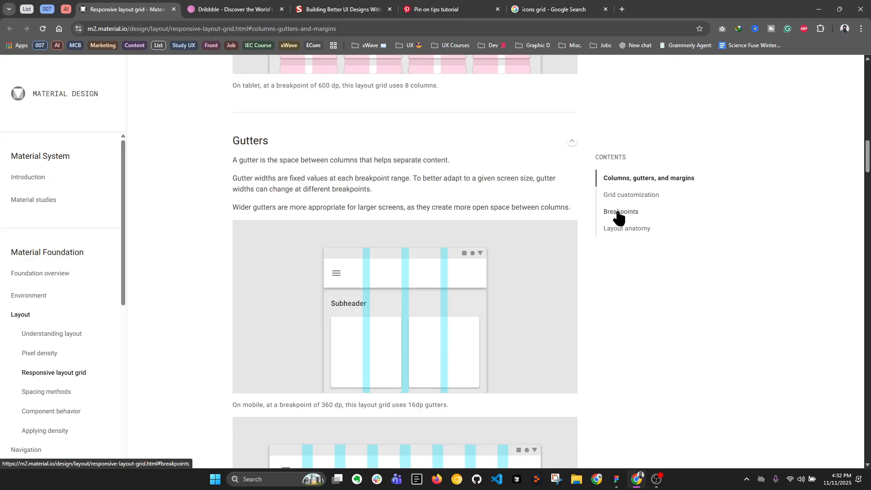
Open the Breakpoints section of the Responsive layout grid page and bring the whole breakpoint system table into view
click(616, 211)
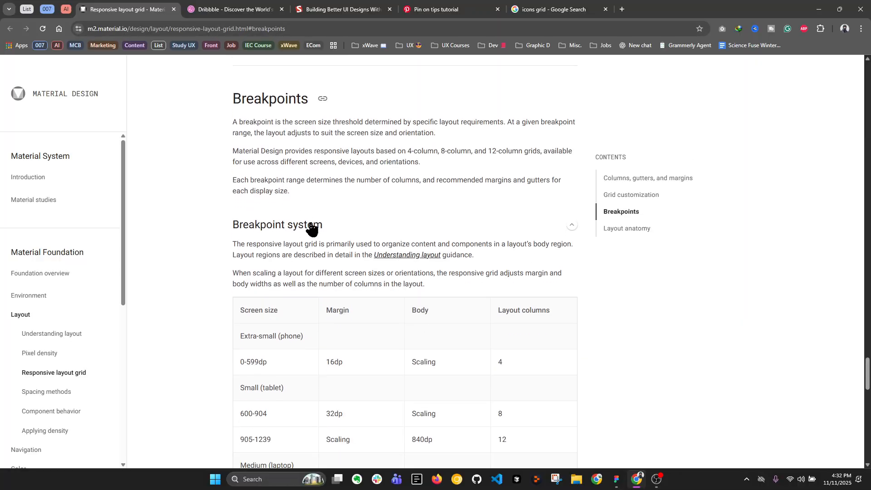
scroll(311, 229, down, 2)
scroll(306, 224, down, 1)
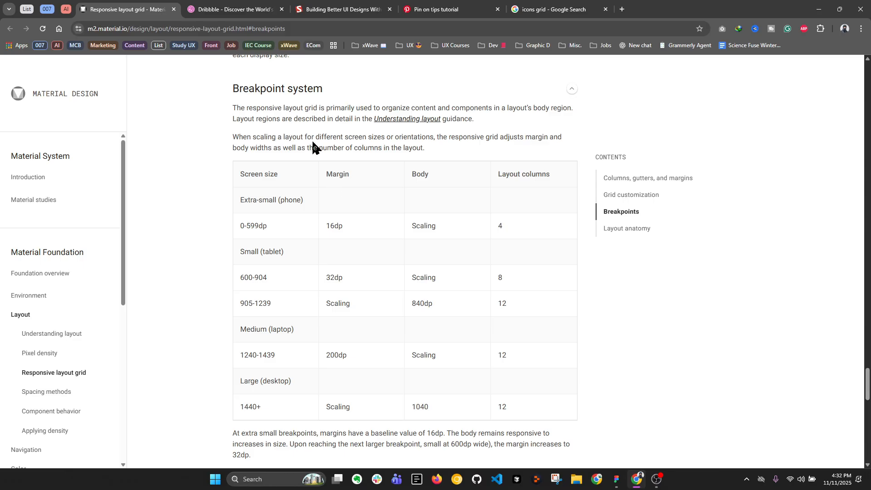
Switch to the open Dribbble homepage, take the browser window out of maximized size and look over the grid of shots
click(242, 5)
scroll(355, 198, up, 10)
scroll(356, 198, up, 10)
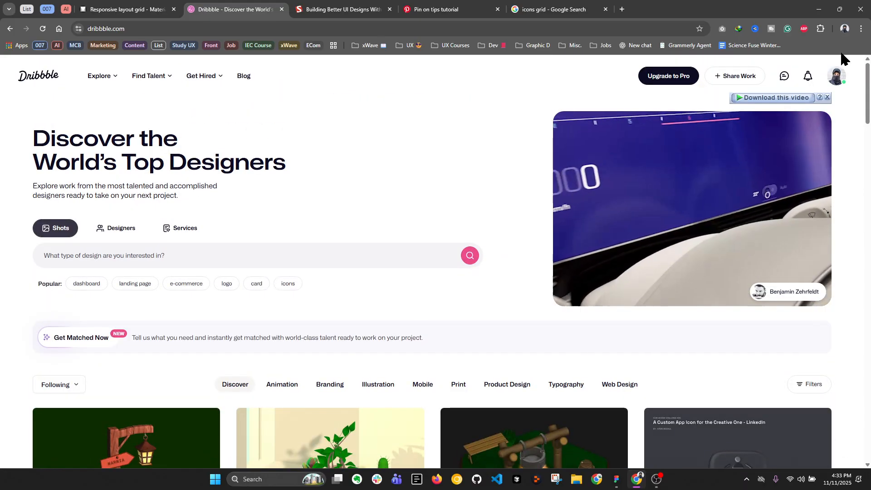
click(839, 9)
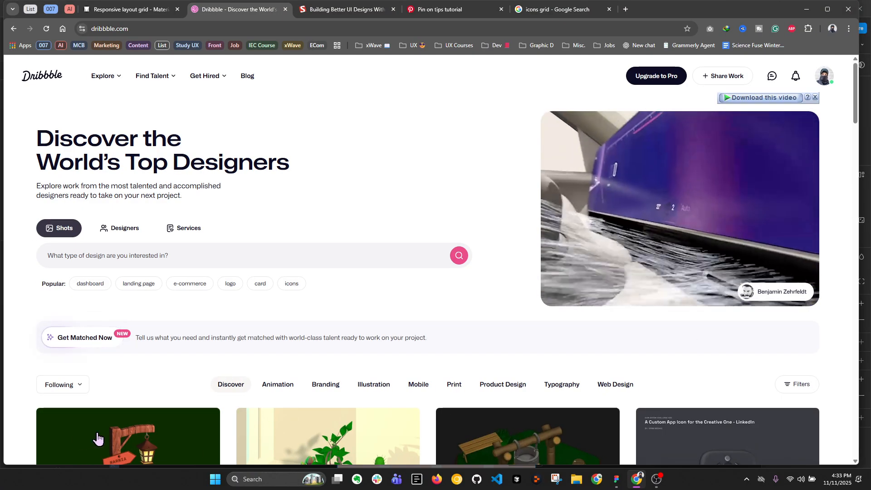
scroll(728, 394, down, 1)
scroll(725, 392, down, 4)
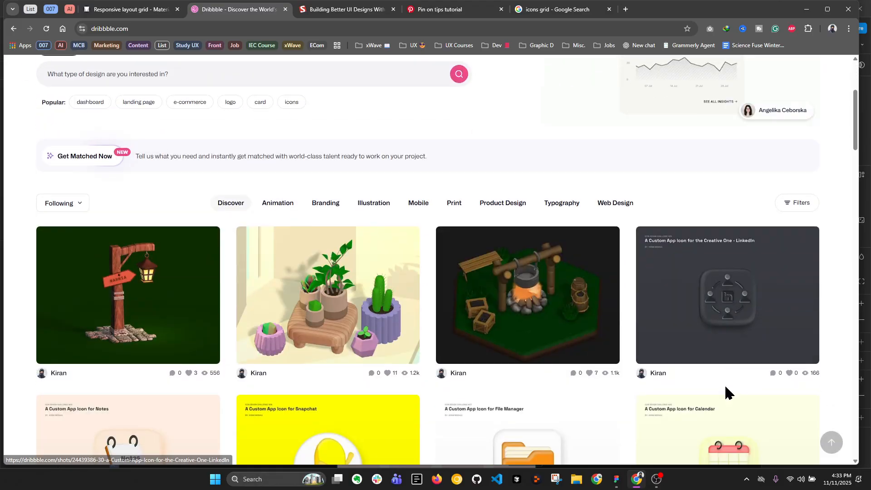
scroll(726, 393, up, 4)
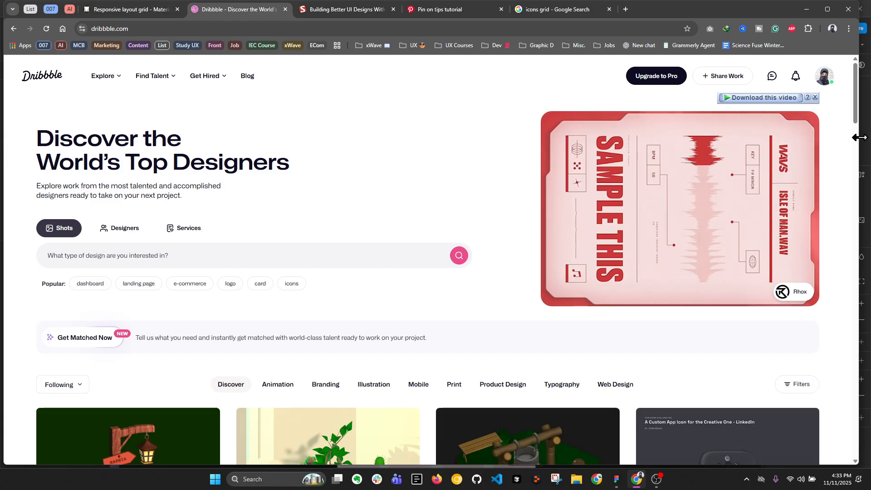
Narrow the browser window in stages over the Figma window to examine how Dribbble's layout adapts, keeping Chrome in front
drag(858, 142, 571, 165)
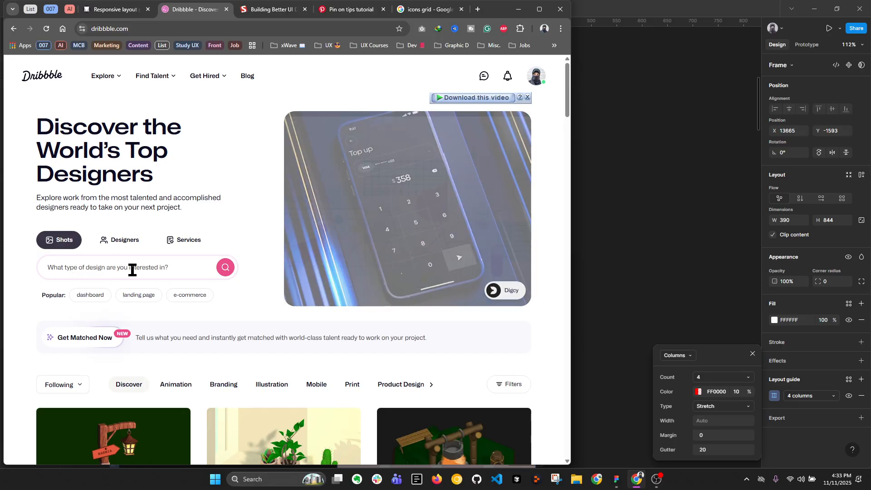
drag(571, 214, 528, 231)
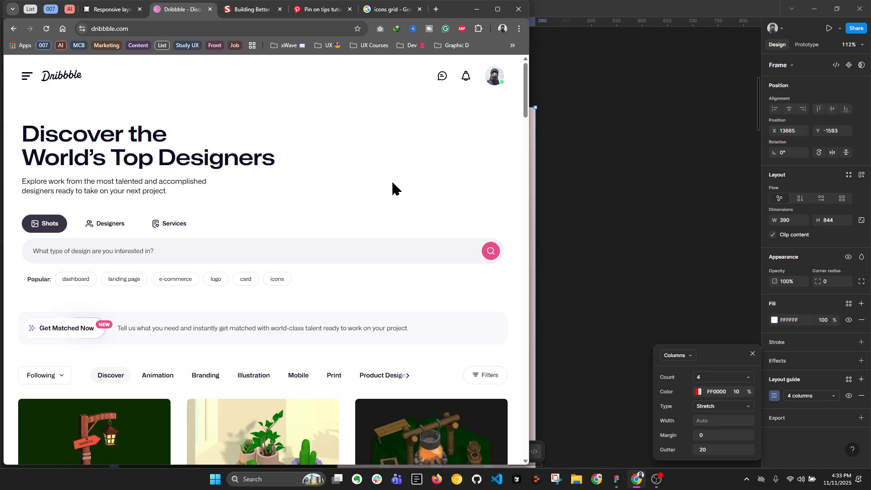
scroll(393, 186, down, 4)
scroll(131, 302, up, 3)
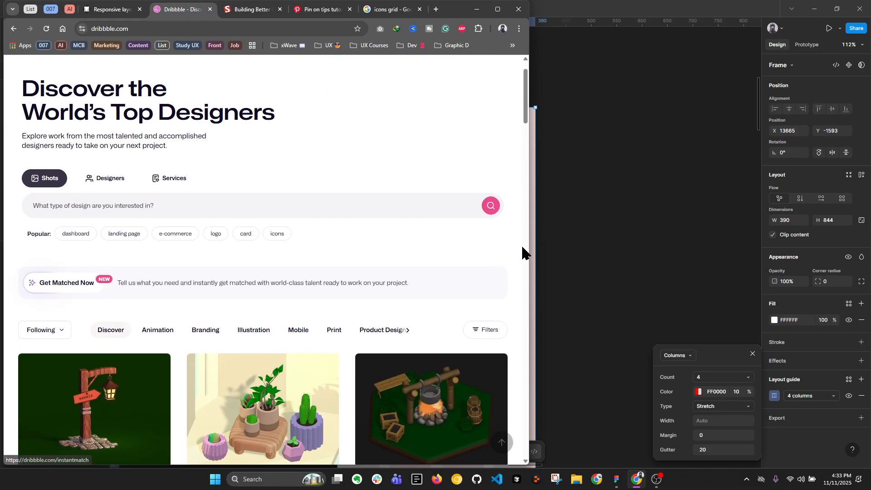
drag(528, 250, 331, 257)
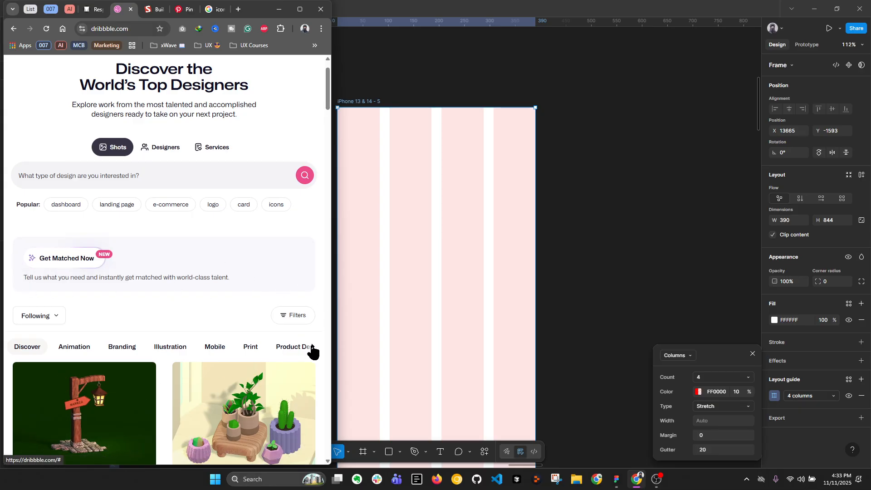
drag(337, 328, 332, 327)
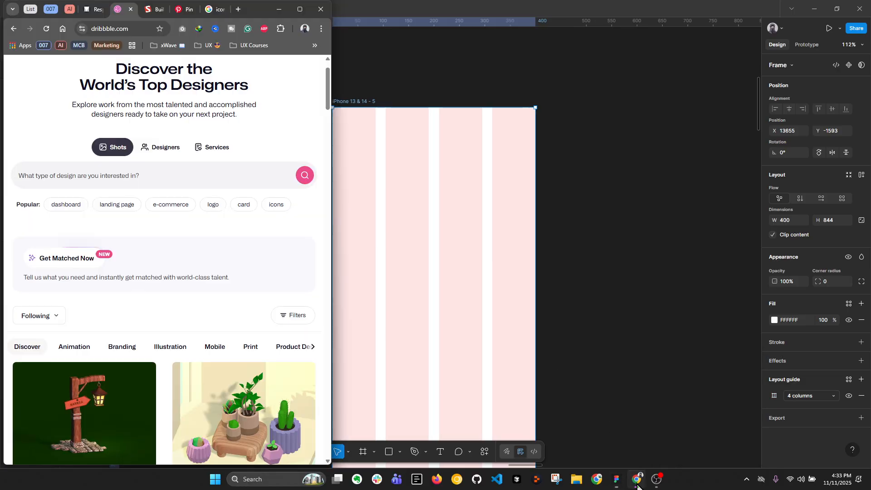
click(637, 479)
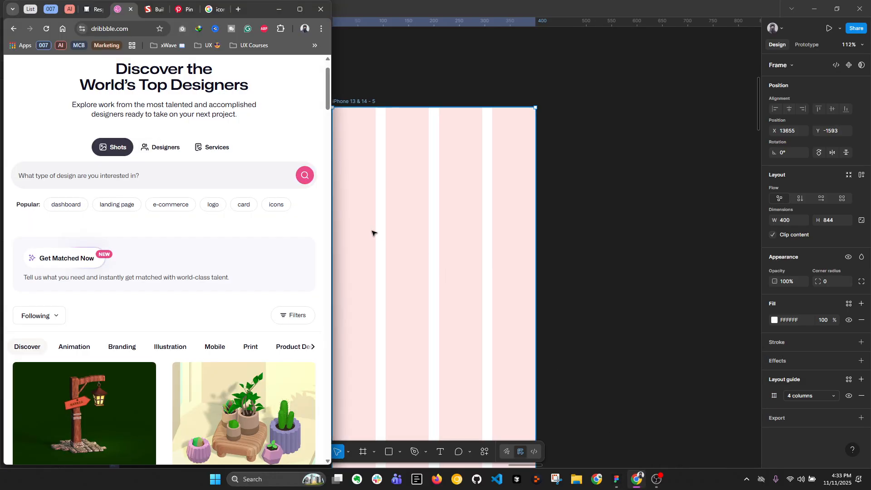
Shrink the Dribbble window to its minimum width to examine the mobile layout, and maximize it again to compare the shot grid
drag(333, 242, 259, 241)
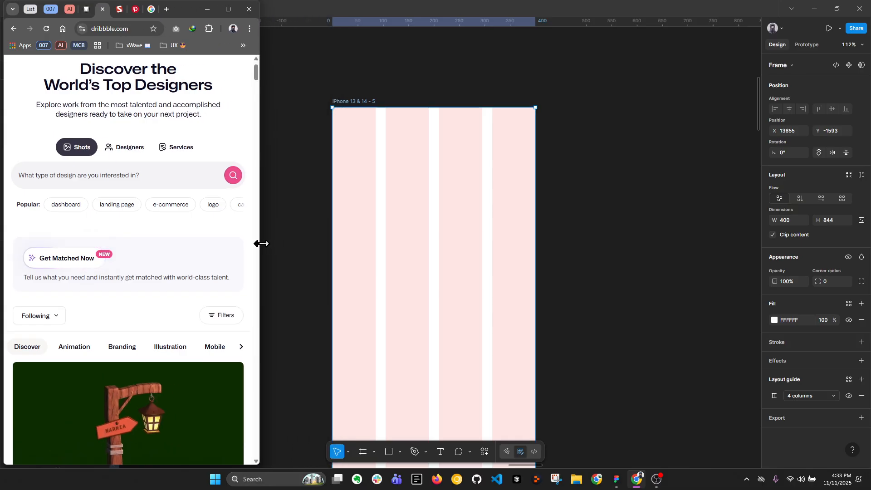
drag(259, 317, 209, 316)
scroll(119, 236, down, 3)
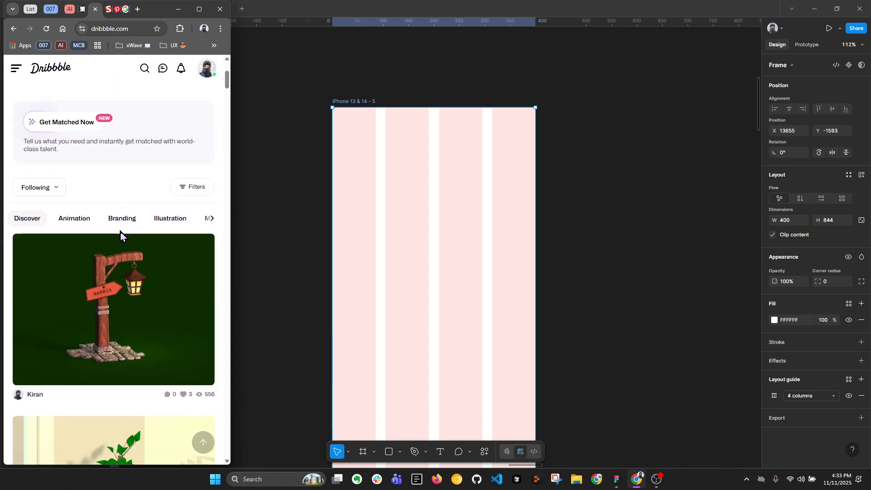
scroll(120, 233, up, 5)
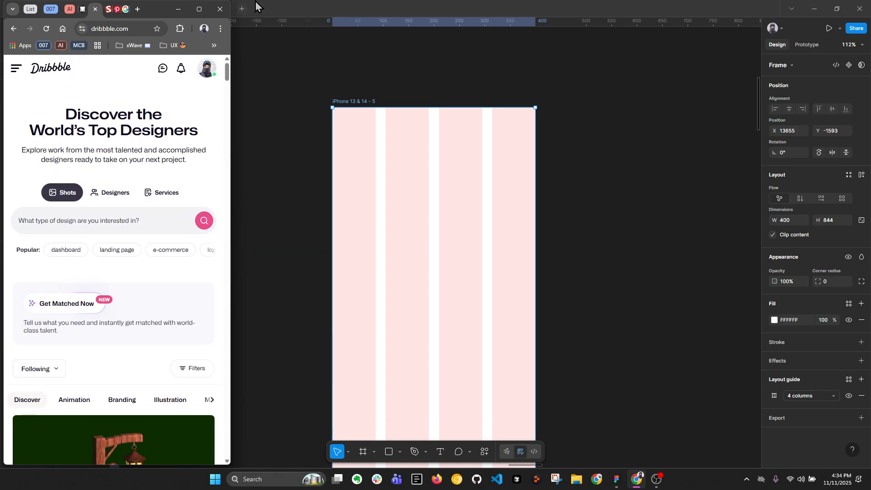
click(199, 9)
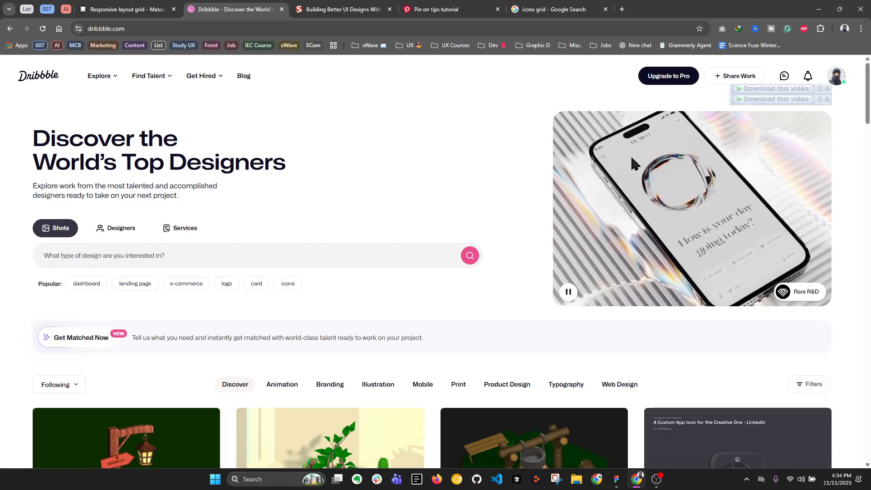
scroll(484, 182, down, 5)
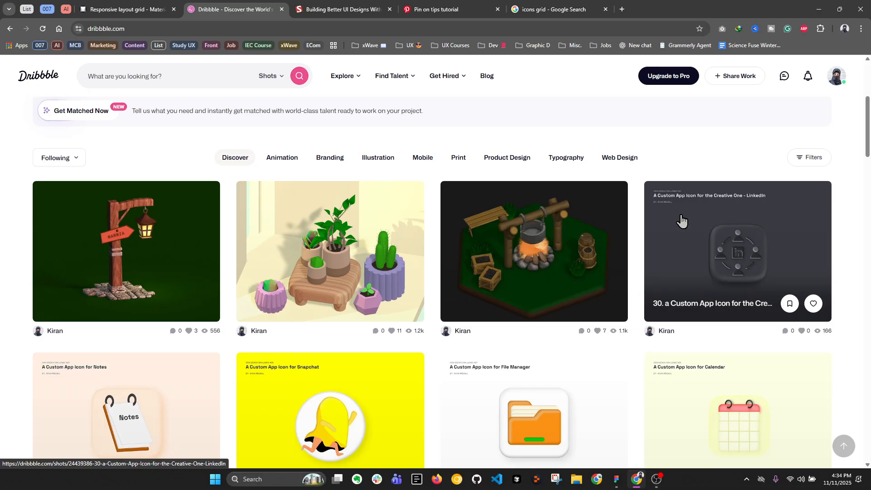
Return to Material Design's breakpoint system table and examine the screen size ranges for phones and tablets
click(124, 9)
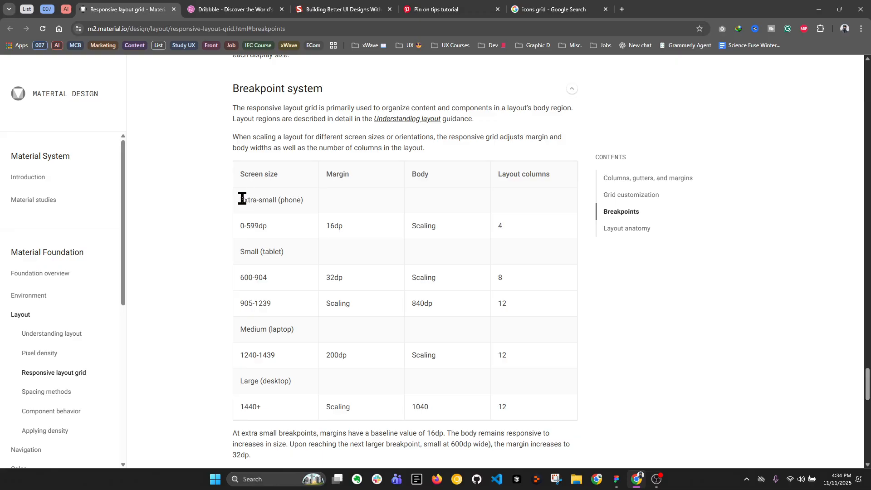
drag(241, 199, 304, 207)
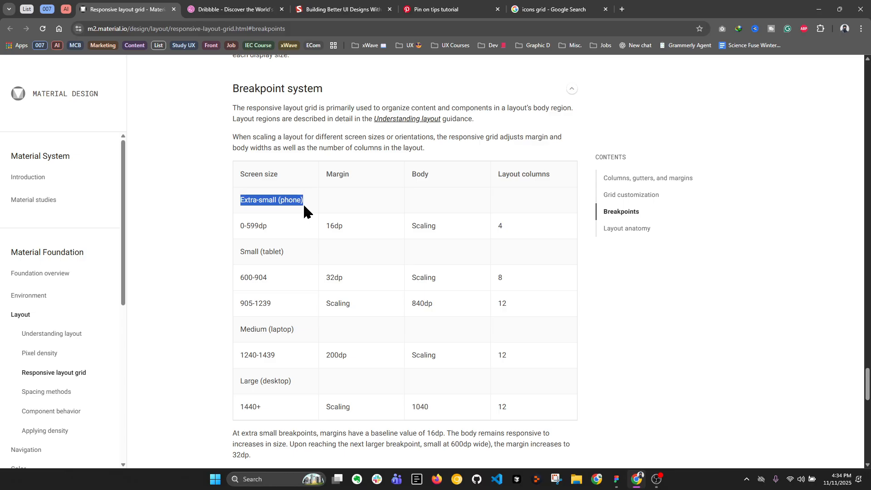
click(239, 227)
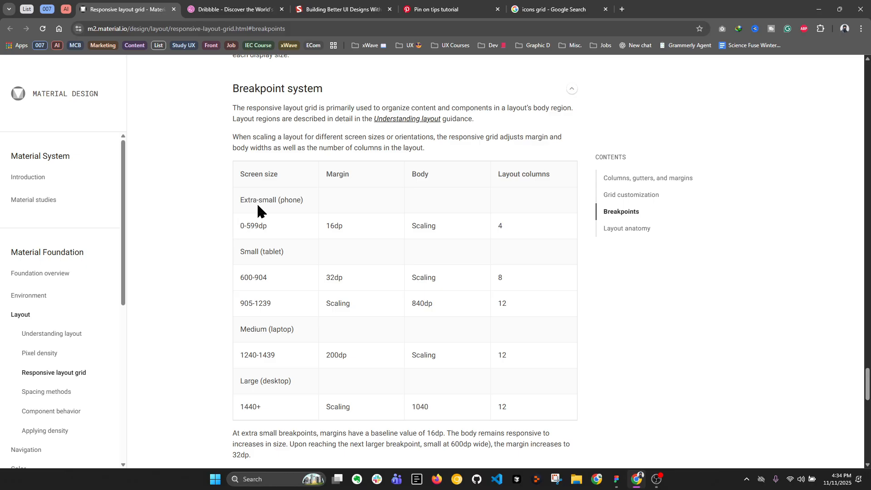
drag(237, 200, 278, 202)
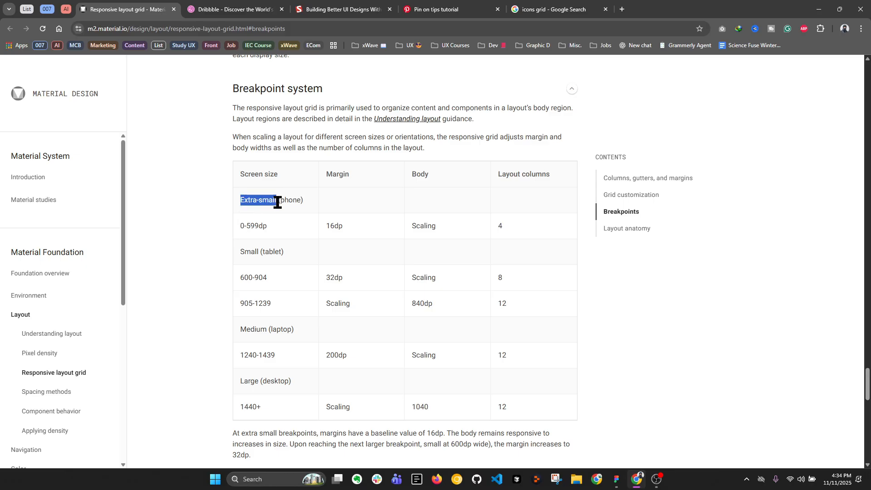
click(285, 226)
drag(242, 226, 262, 229)
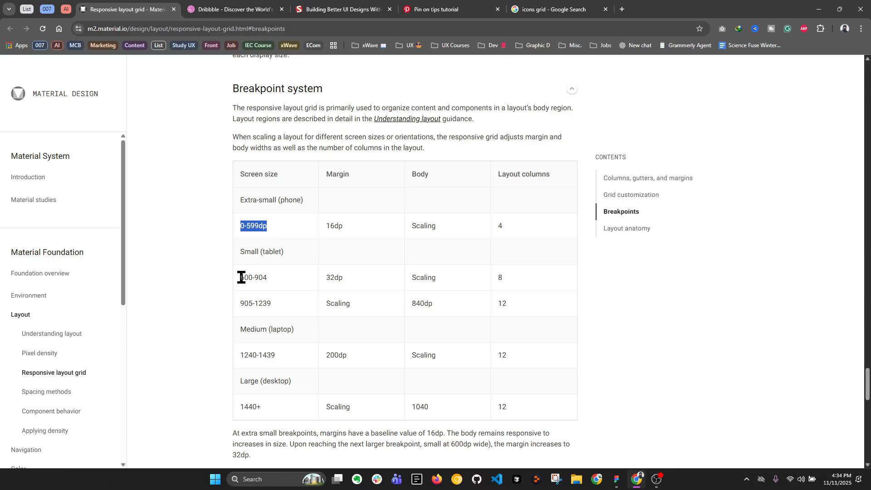
drag(241, 276, 252, 277)
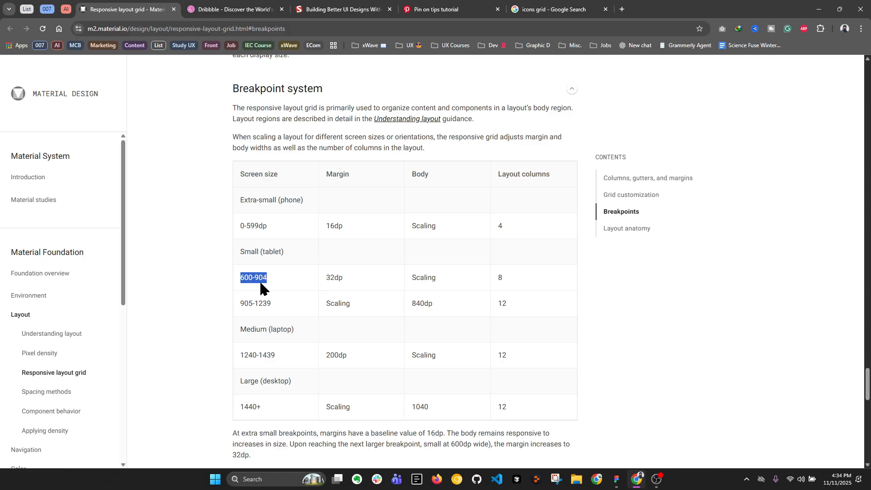
drag(242, 304, 275, 312)
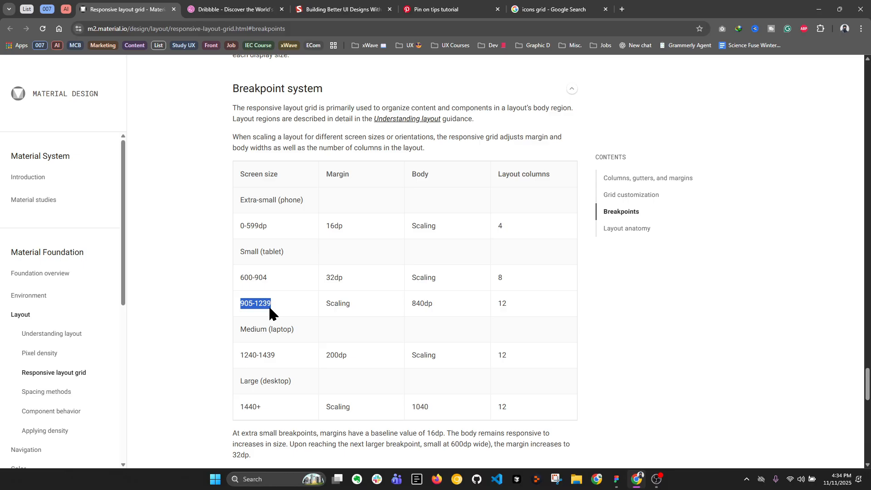
click(272, 306)
Examine the laptop and desktop screen size ranges and the Margin column in the breakpoint system table
scroll(271, 303, down, 1)
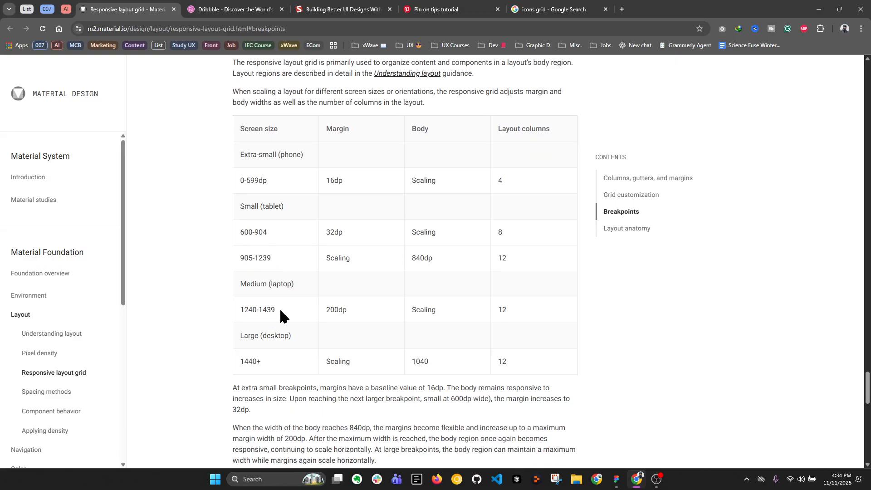
click(278, 299)
drag(245, 307, 281, 314)
drag(241, 361, 265, 370)
scroll(249, 325, down, 3)
scroll(252, 317, up, 2)
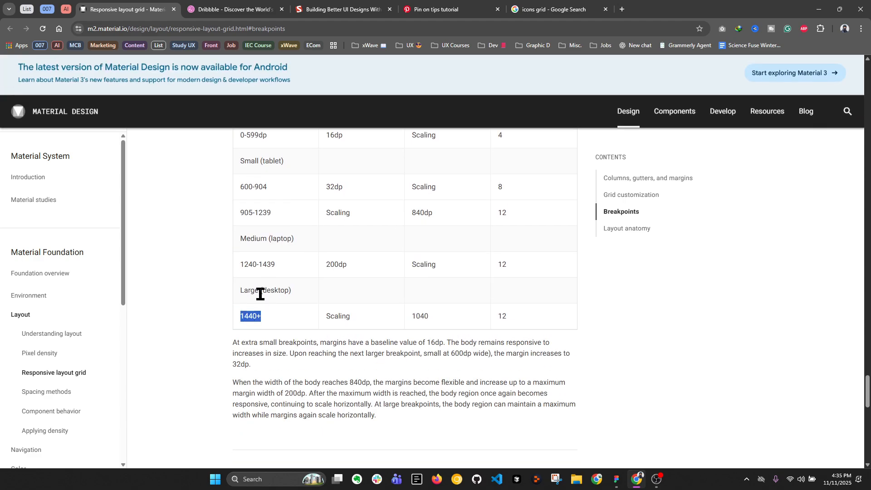
click(294, 293)
drag(295, 293, 242, 293)
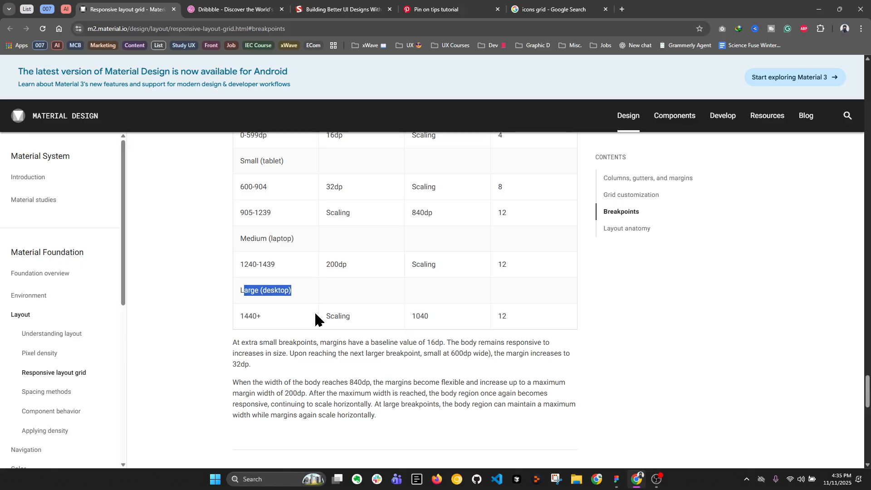
scroll(316, 318, up, 3)
scroll(273, 434, down, 1)
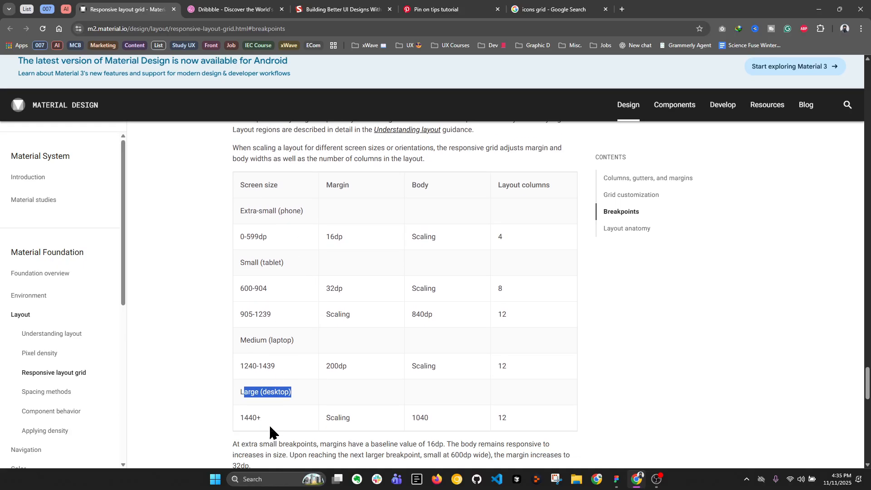
drag(326, 173, 348, 174)
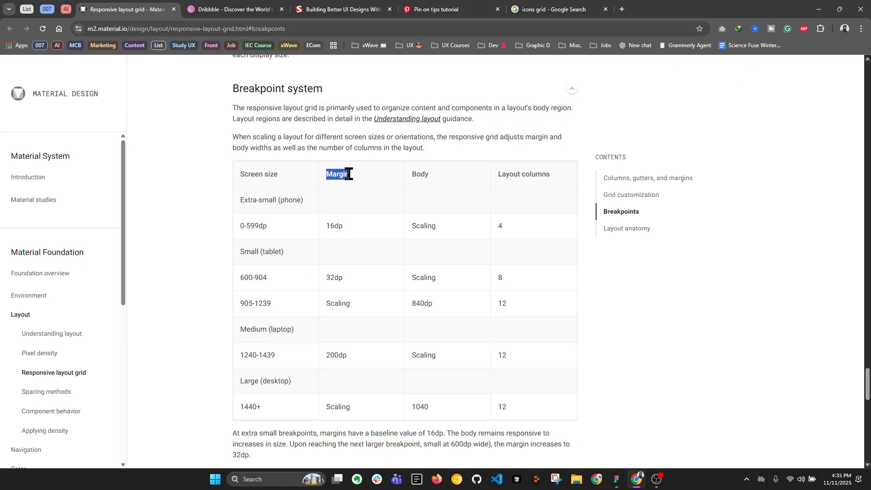
click(268, 224)
Switch to Figma and undo the accidental widening of the iPhone frame with the 4-column guide
click(617, 479)
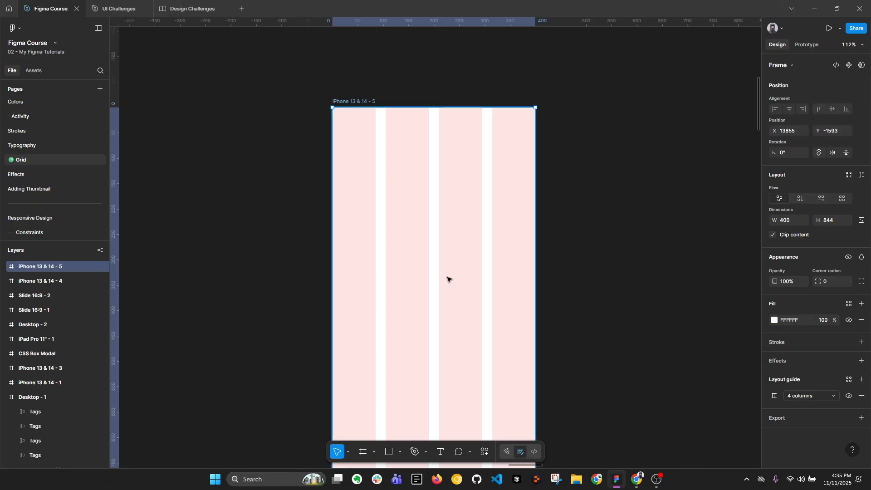
scroll(650, 270, down, 2)
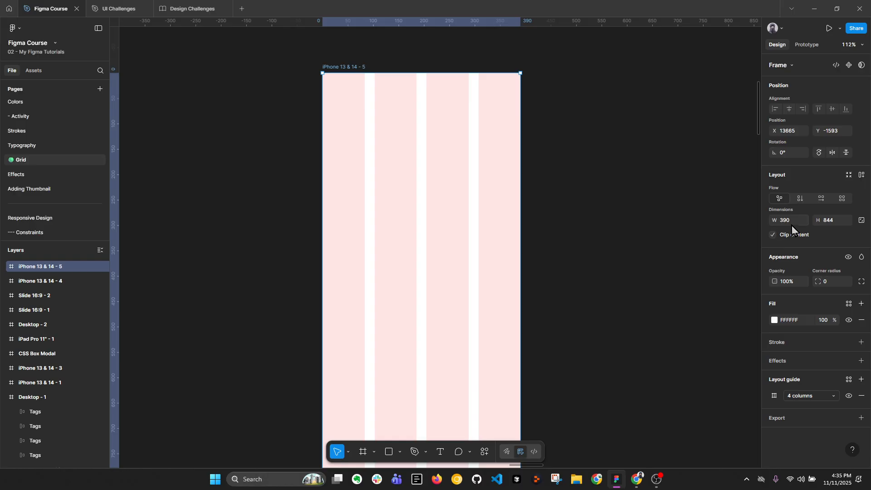
scroll(539, 222, down, 3)
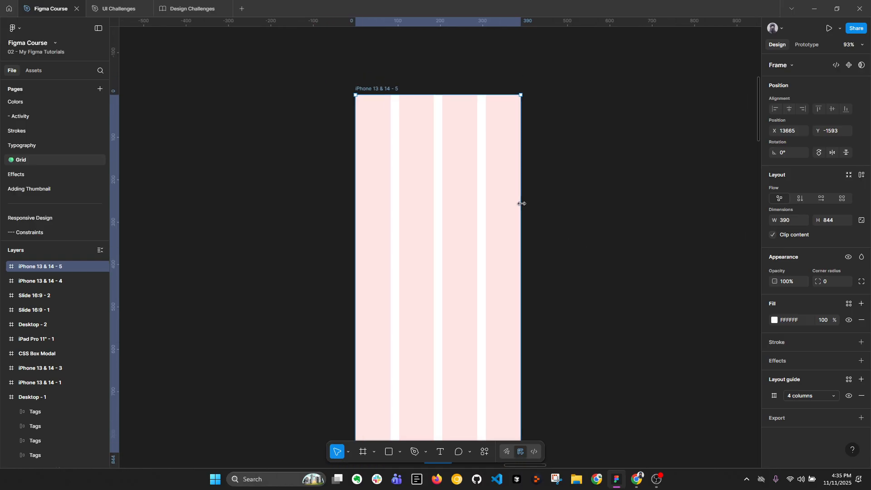
Set the margin of the iPhone frame's 4-column layout guide to 16 and briefly recheck the breakpoint table in Chrome
click(774, 395)
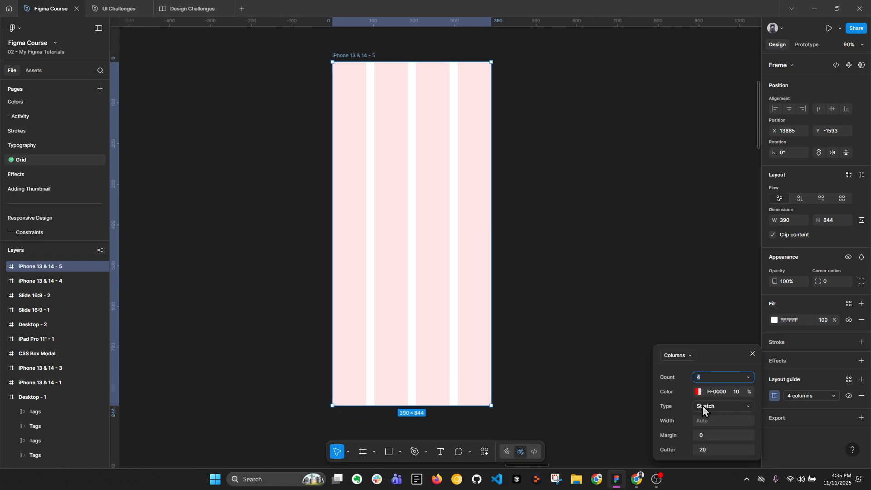
click(699, 437)
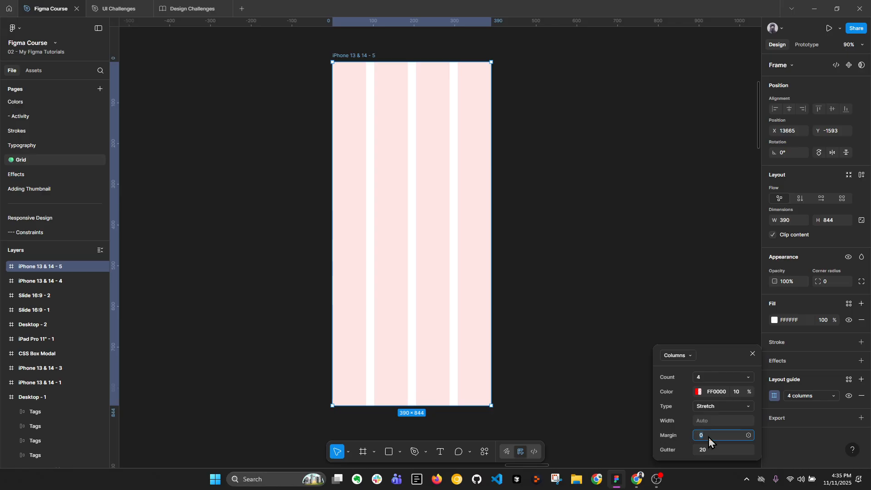
text(16)
key(Return)
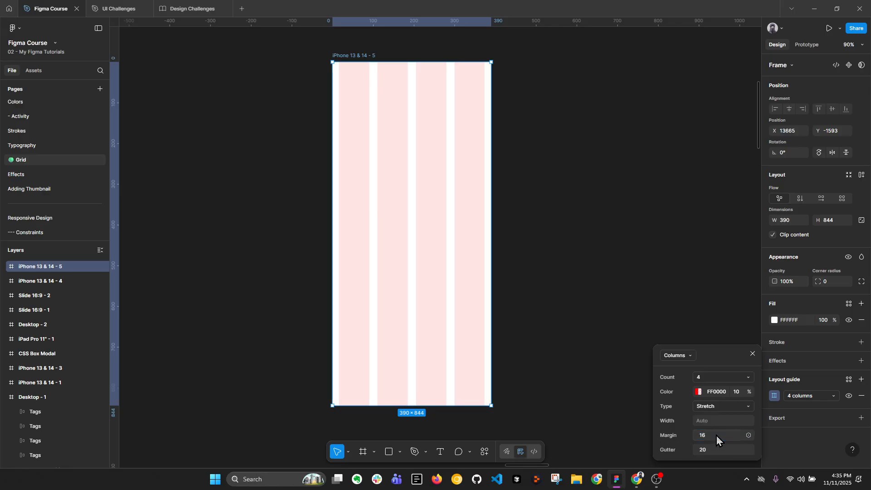
click(637, 479)
click(616, 479)
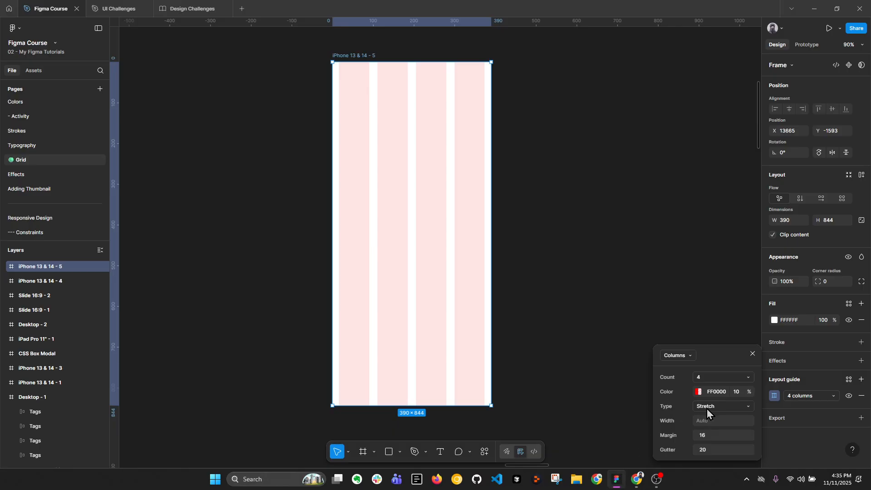
click(614, 303)
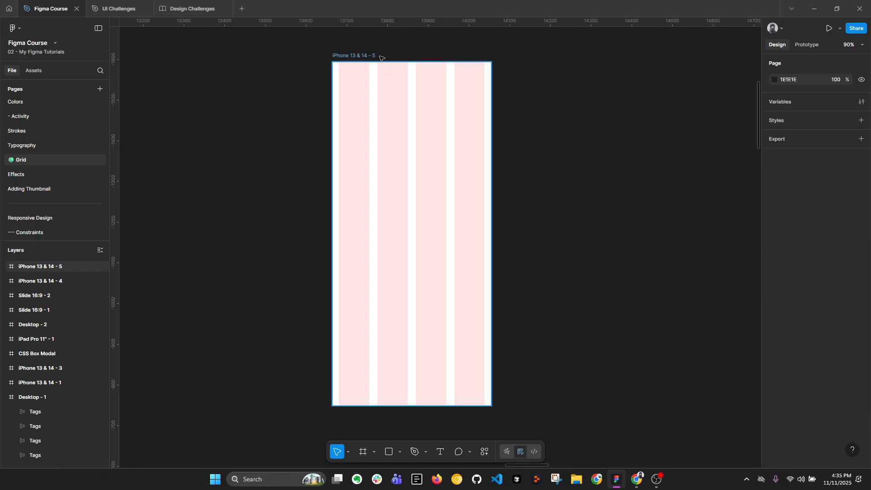
Set the width of the iPhone frame with the 4-column guide to 400
click(372, 58)
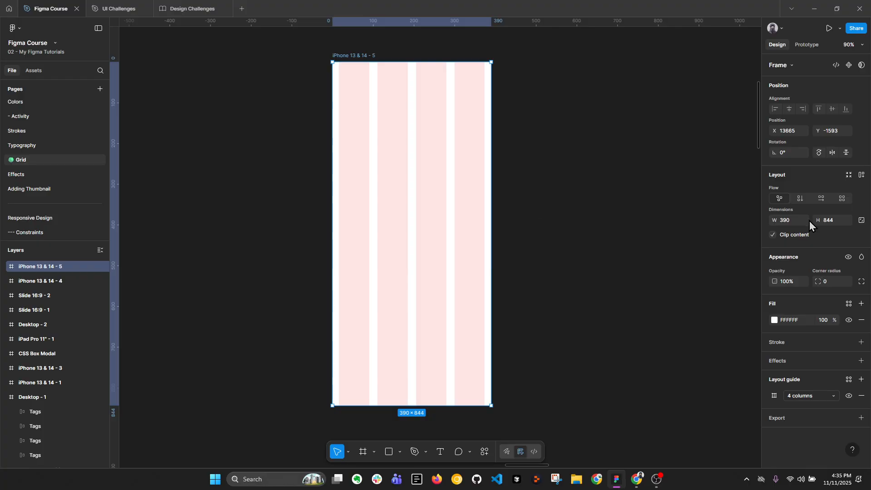
click(789, 223)
text(400)
key(Return)
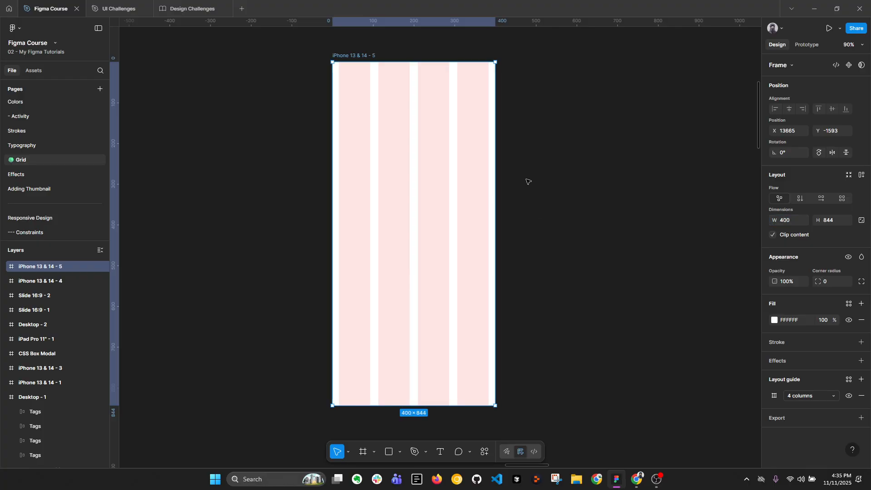
Set the width of the iPhone frame with the 4-column layout guide to 500
click(787, 224)
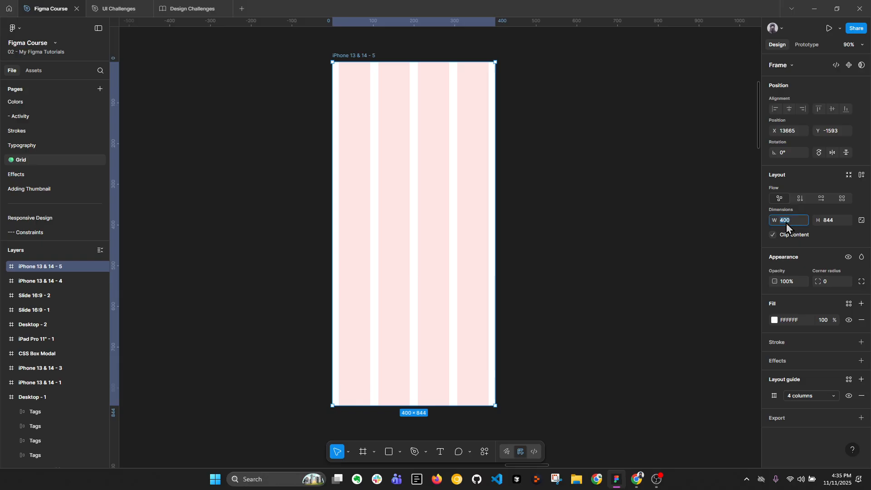
text(500)
key(Return)
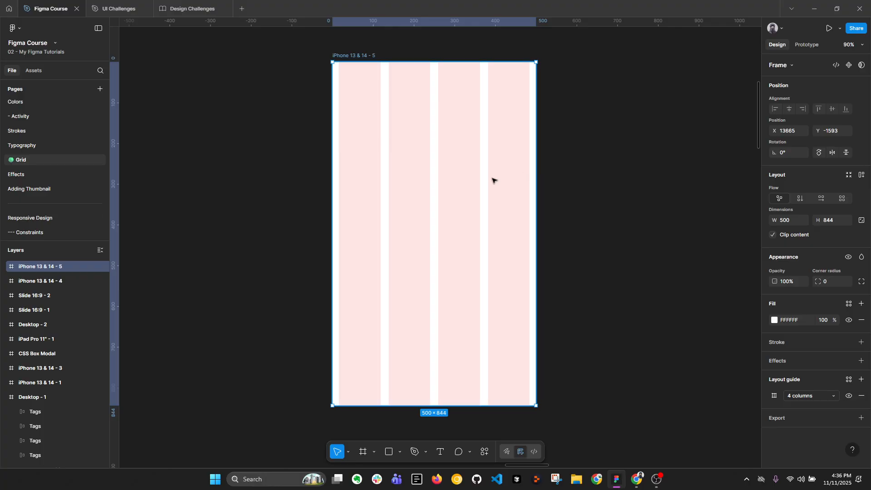
Set the width of the iPhone frame with the 4-column guide to 360 and switch to Chrome to recheck the breakpoint table
text(360)
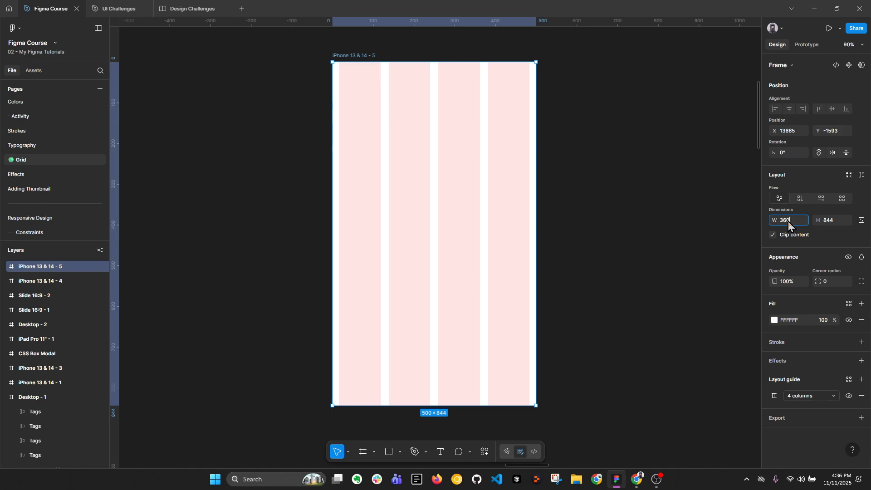
key(Return)
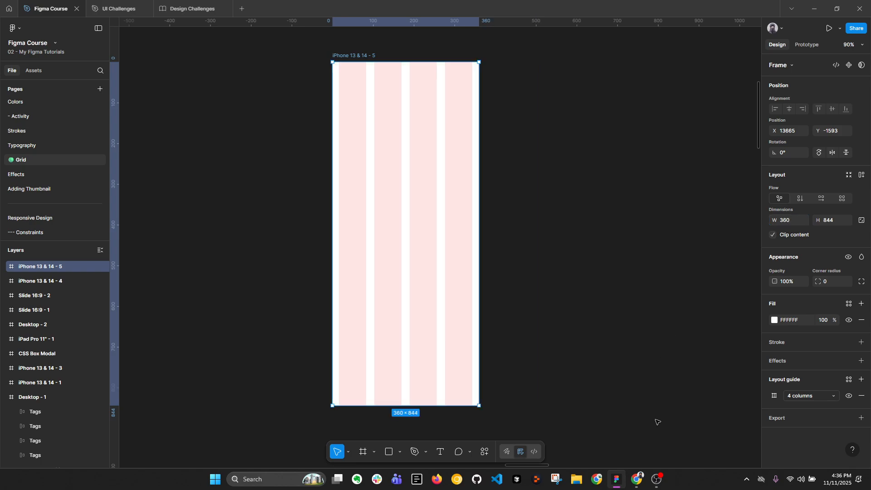
click(637, 479)
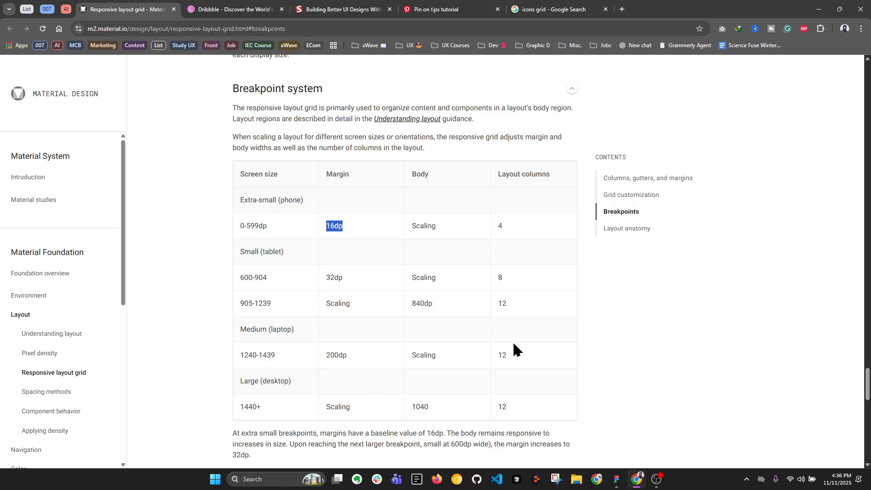
Switch back to Figma and open the margin value of the iPhone frame's 4-column layout guide for editing
click(616, 478)
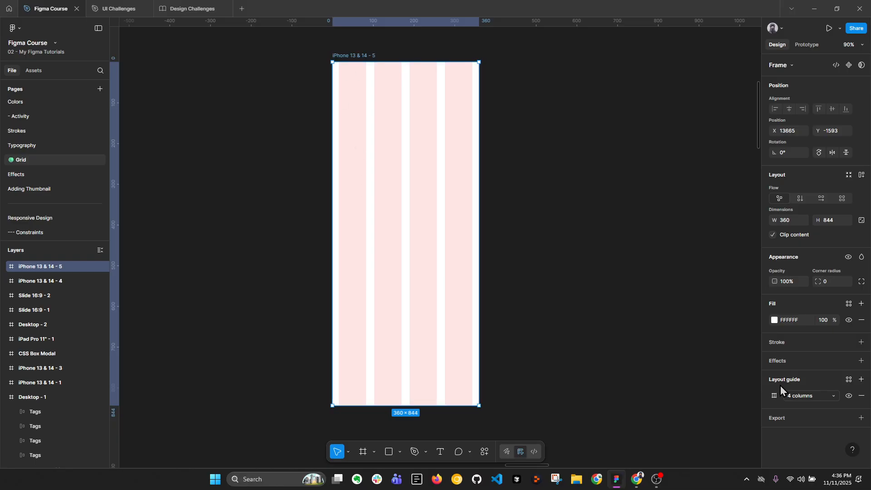
click(774, 396)
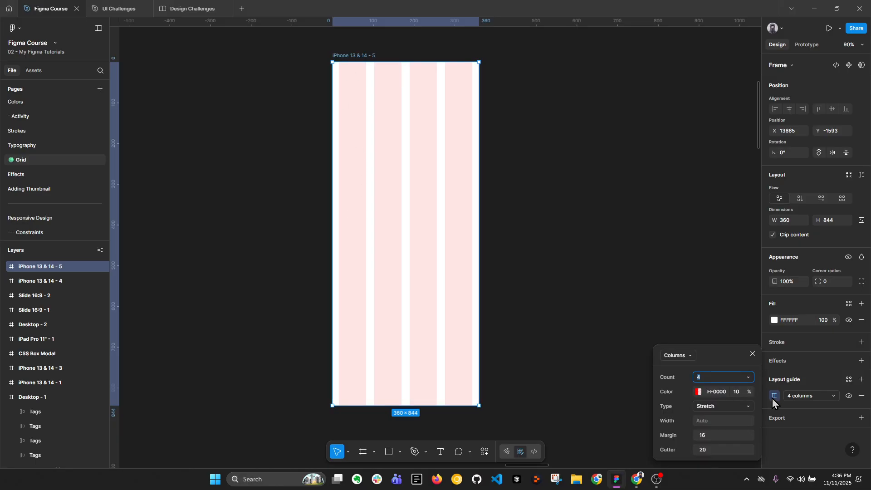
click(714, 436)
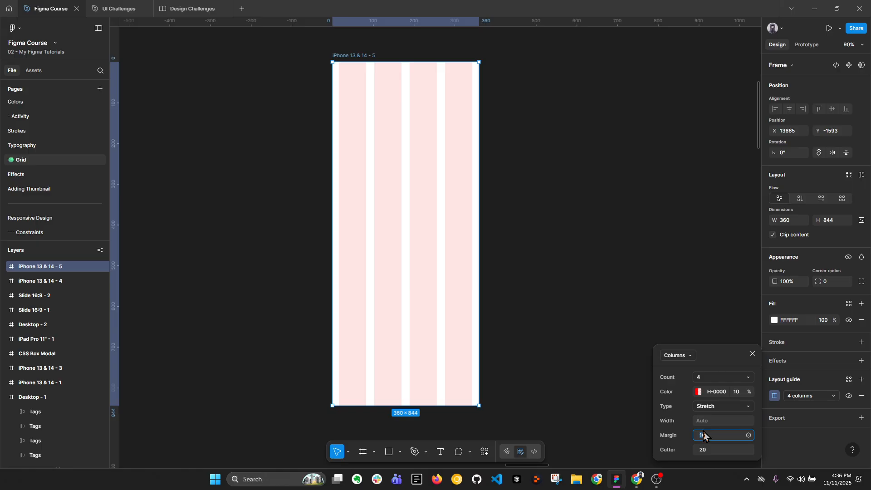
Set the margin of the iPhone frame's 4-column layout guide to 24 and its gutter to 8
key(Return)
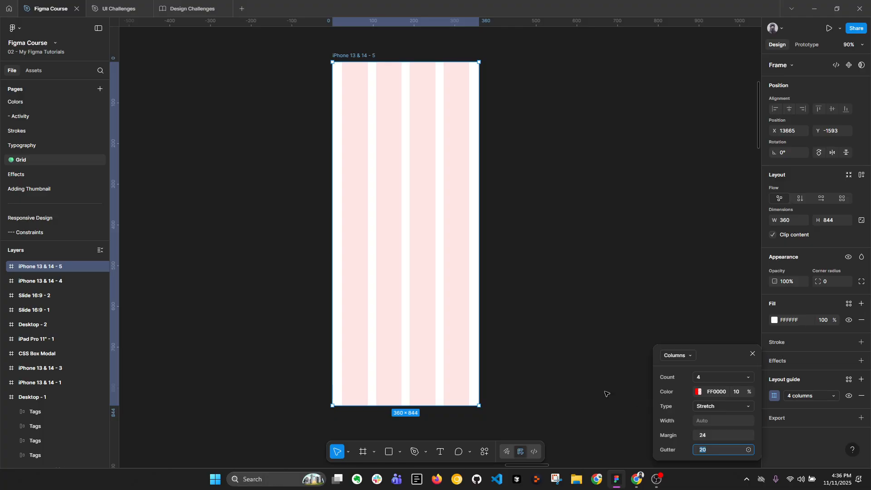
text(8)
key(Return)
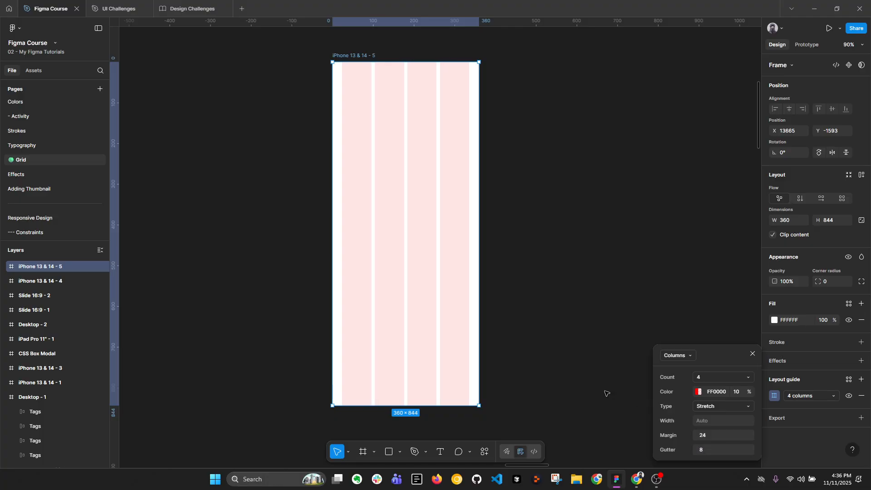
Set the gutter of the iPhone frame's 4-column layout guide to 12 and deselect the frame
click(708, 451)
text(12)
key(Return)
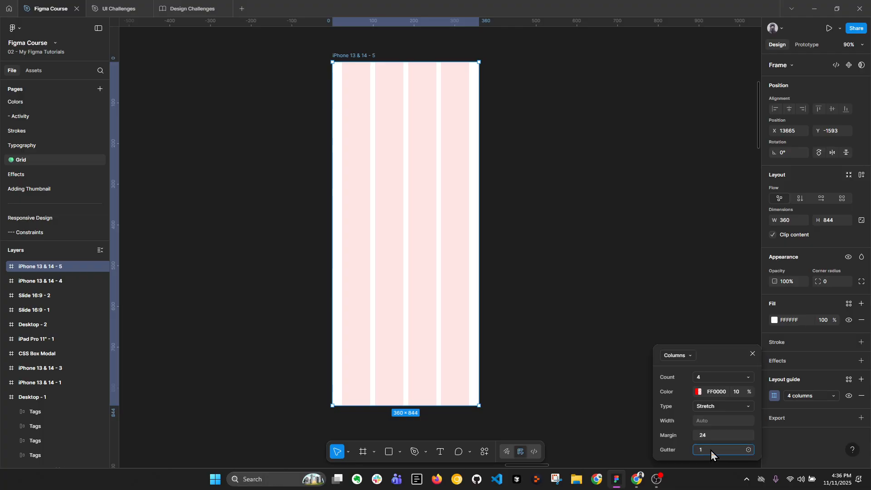
text(12)
key(Return)
click(585, 219)
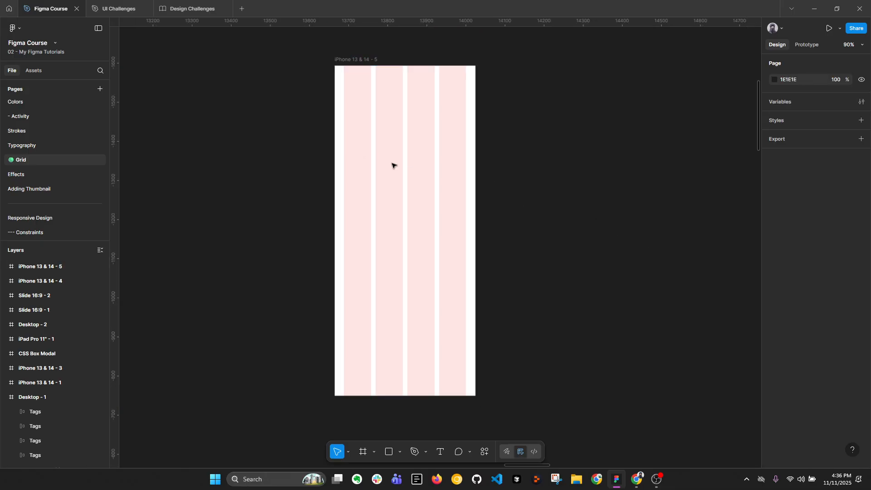
Add an iPad Pro 11" preset frame beside the iPhone frame with the 4-column guide
scroll(392, 166, down, 3)
scroll(467, 163, right, 5)
click(301, 140)
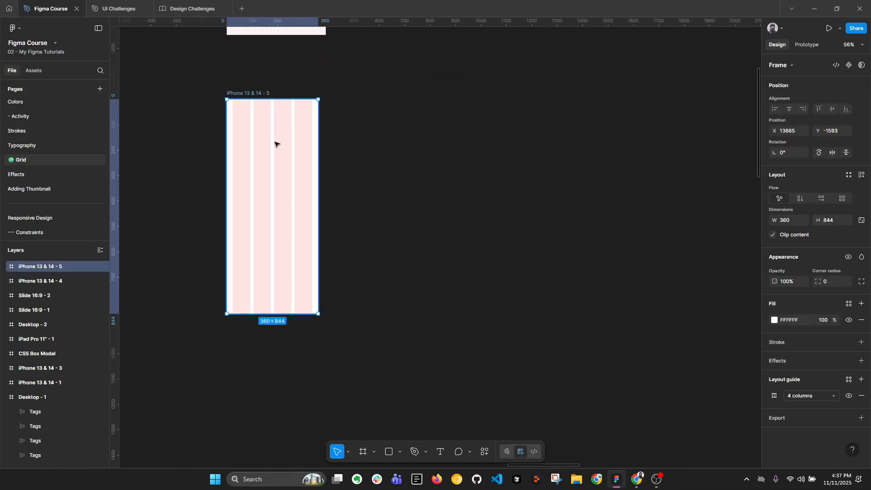
key(f)
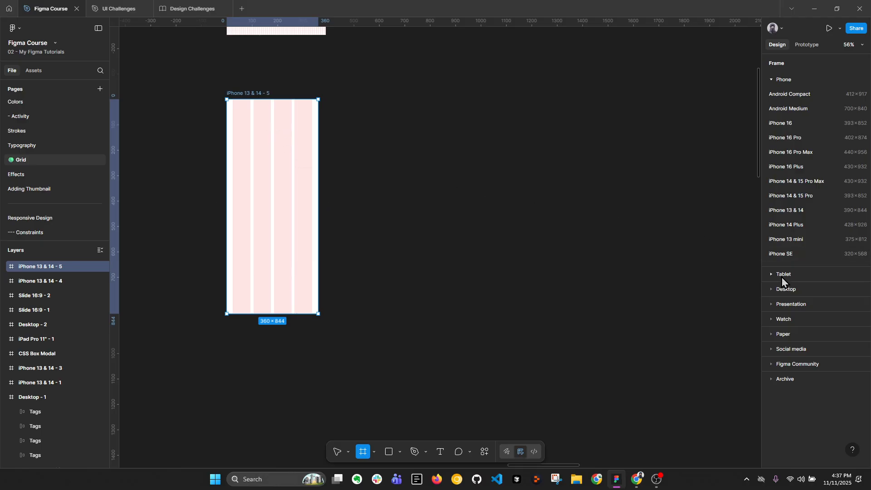
click(775, 274)
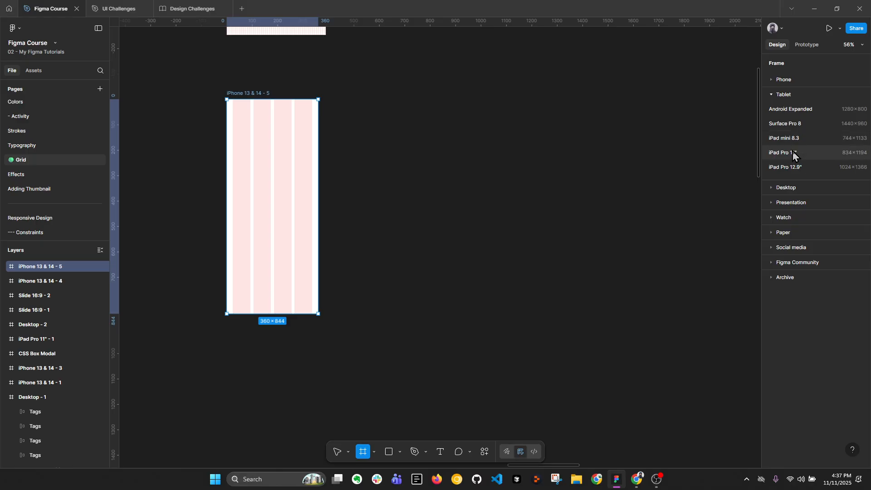
click(792, 154)
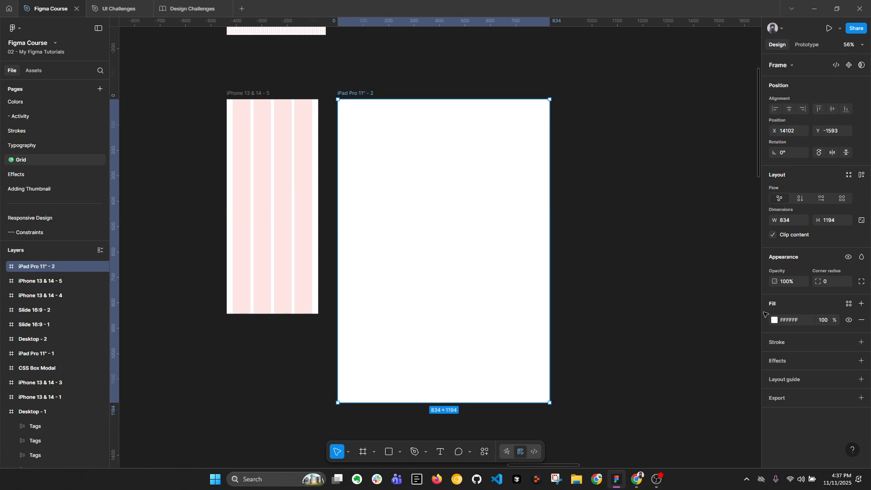
Add a layout guide to the new iPad Pro 11" frame and make it 8 columns
click(861, 380)
click(672, 400)
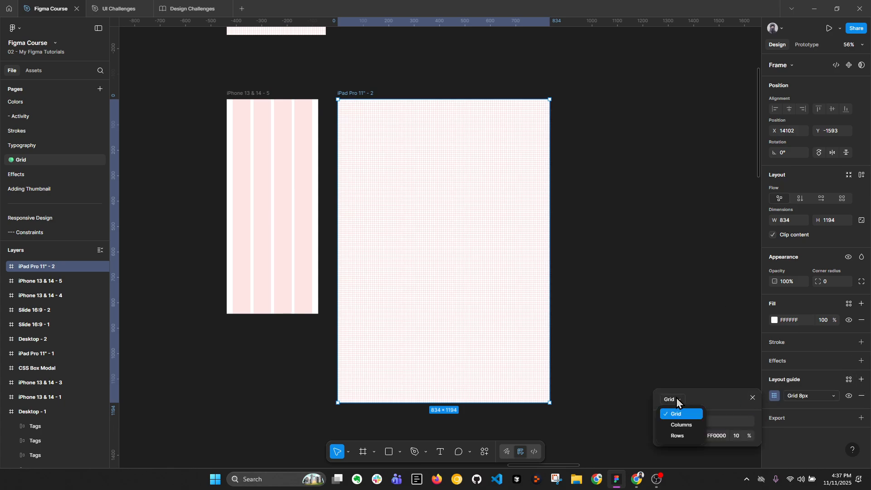
click(682, 426)
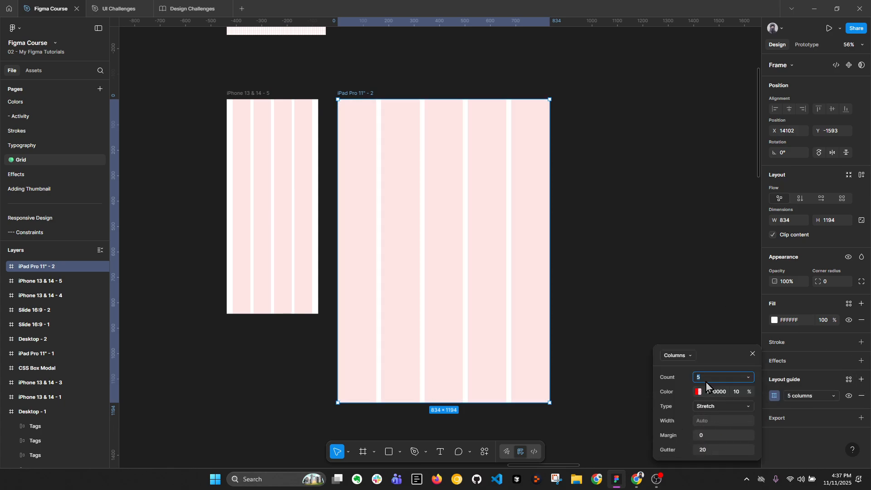
text(8)
key(Return)
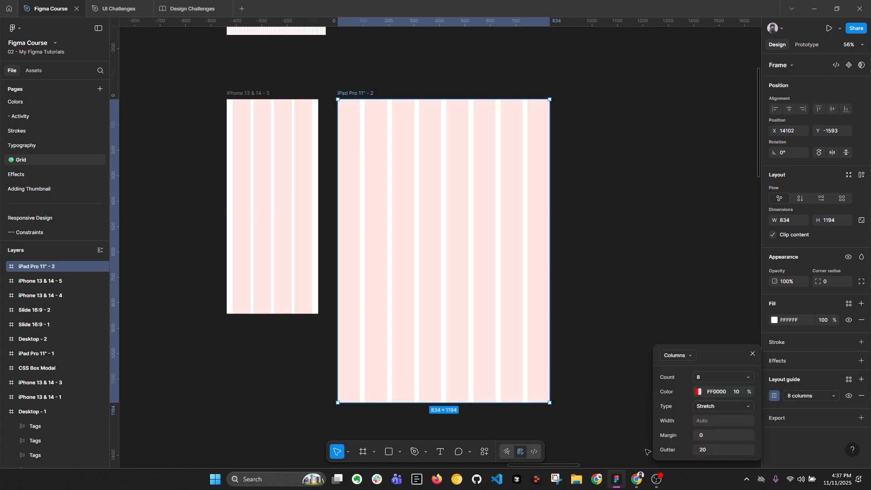
Compare the iPad frame's guide with the column count and margin for 600-904 wide screens in the Material Design breakpoint table in Chrome
click(636, 479)
click(314, 279)
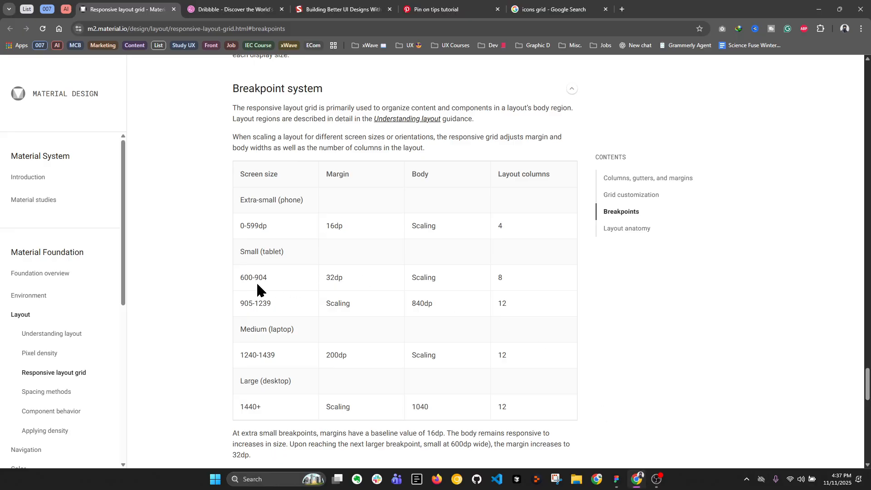
click(238, 278)
click(514, 281)
double_click(499, 278)
click(616, 479)
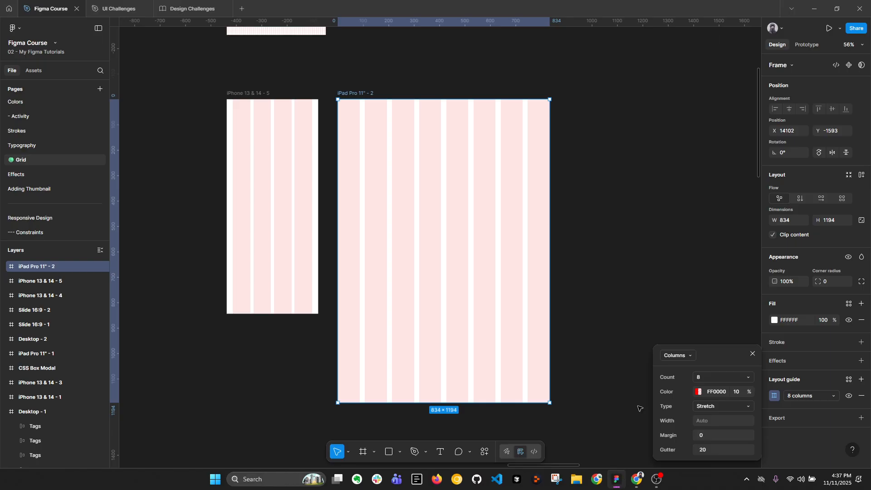
click(706, 381)
click(637, 478)
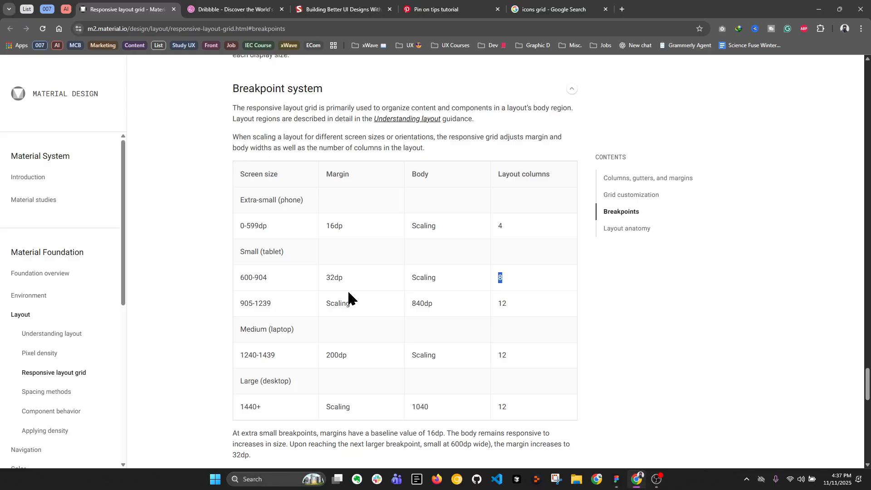
Switch back to Figma and set the iPad frame's 8-column guide to a margin of 48 and a gutter of 16
click(617, 479)
click(711, 436)
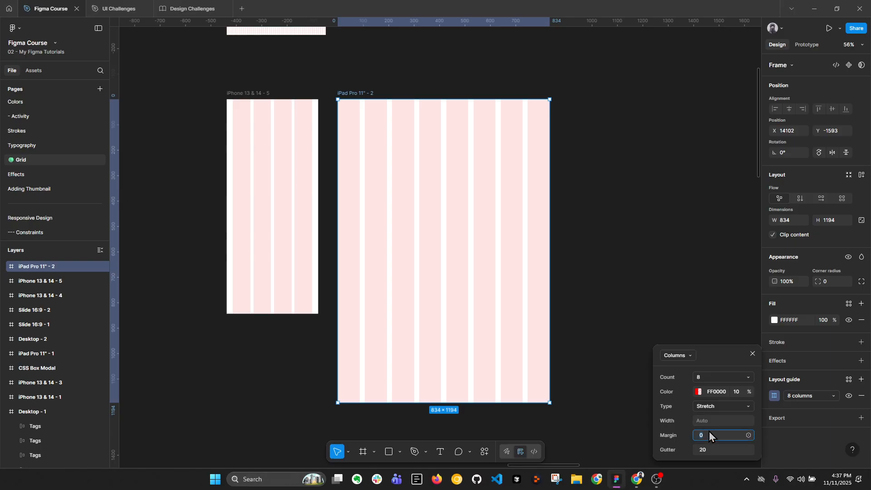
text(48)
key(Return)
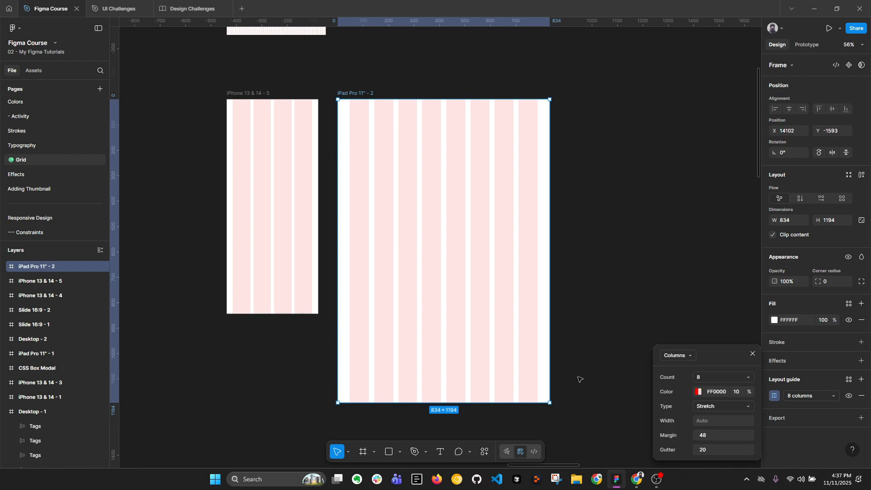
click(713, 451)
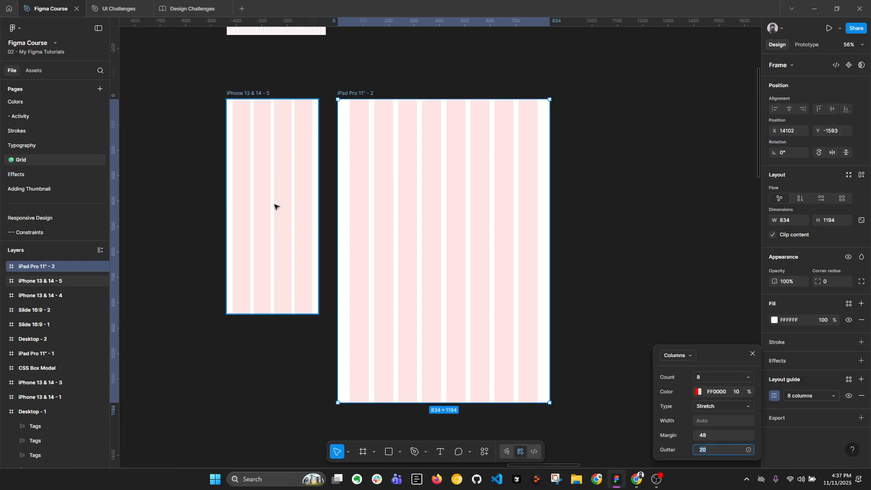
text(16)
key(Return)
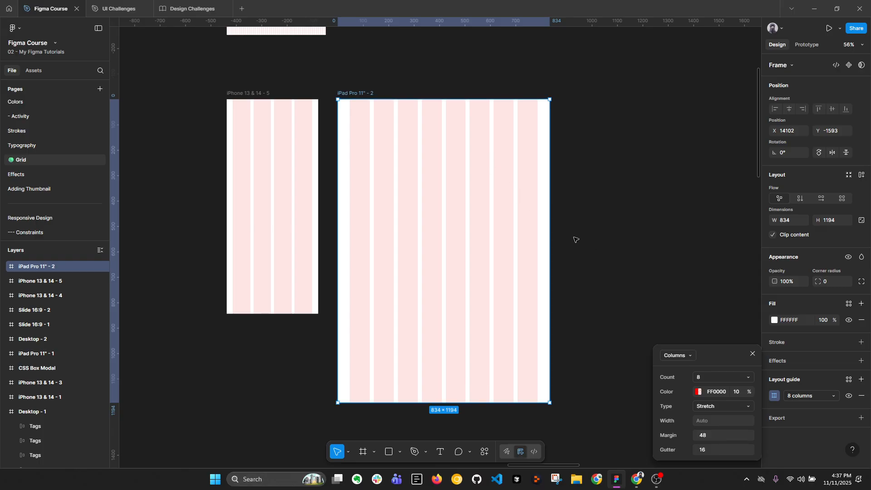
Draw a test rectangle about 361 × 204 in the iPad frame, align it with the first four columns, and delete it
click(698, 392)
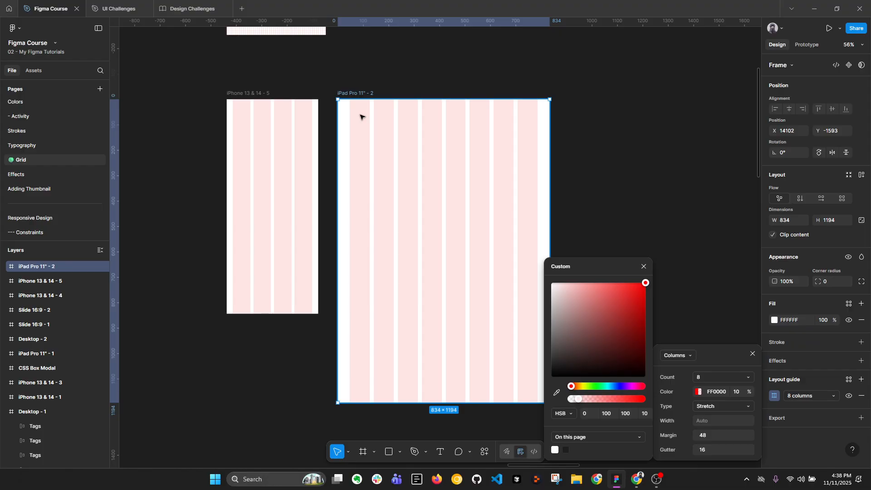
click(414, 148)
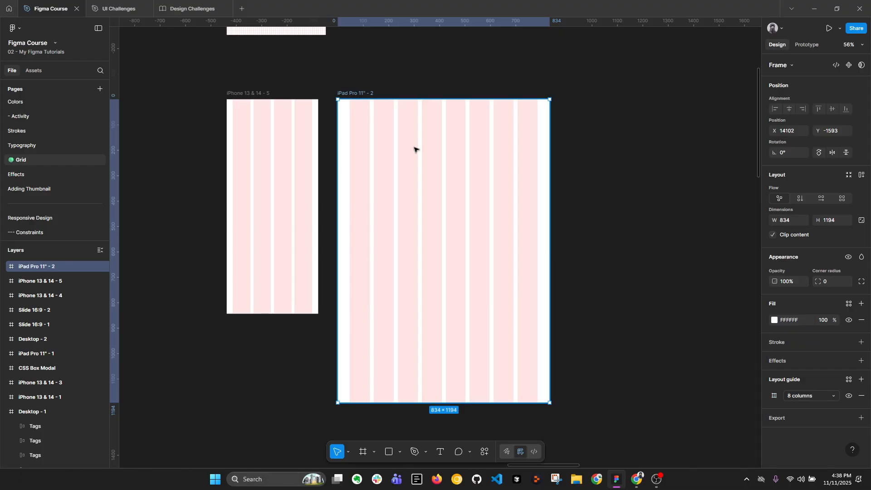
key(r)
drag(398, 150, 486, 202)
mouse_move(442, 174)
mouse_down()
mouse_move(396, 152)
mouse_move(442, 157)
mouse_up()
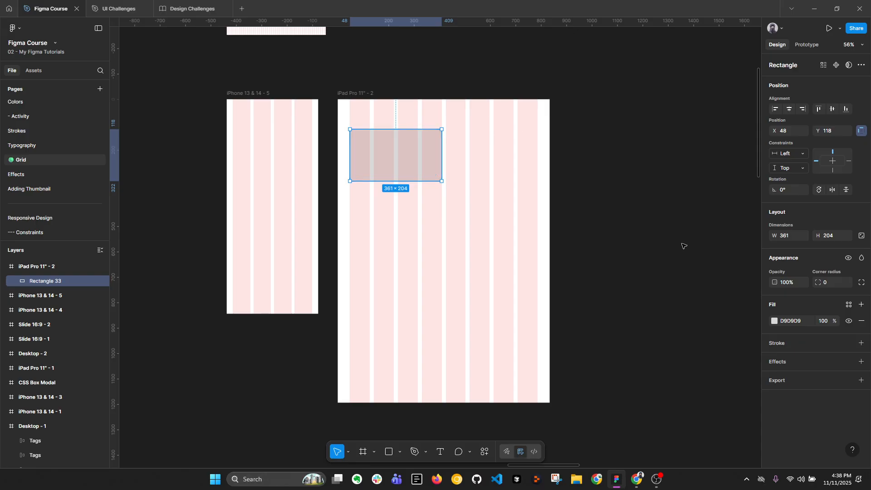
click(478, 157)
click(353, 93)
click(426, 170)
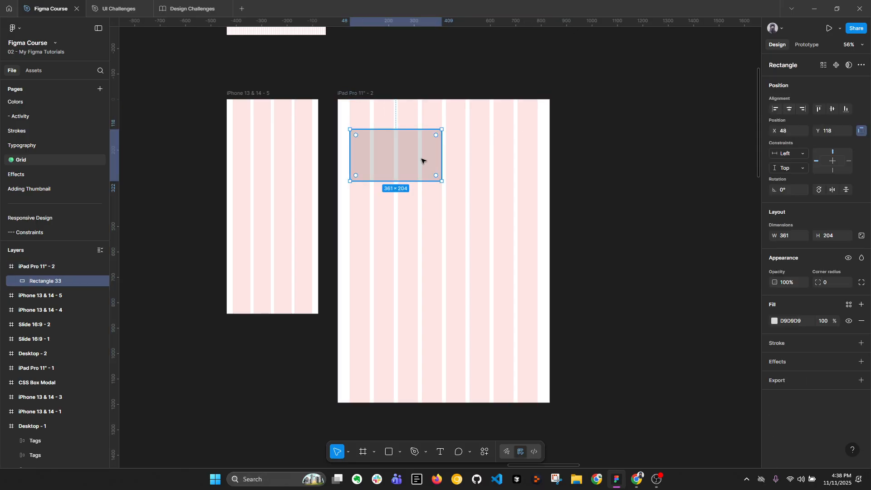
key(Delete)
Recolor the iPad frame's 8-column guide to grey A9A9A9 at 6% opacity
click(519, 145)
click(774, 396)
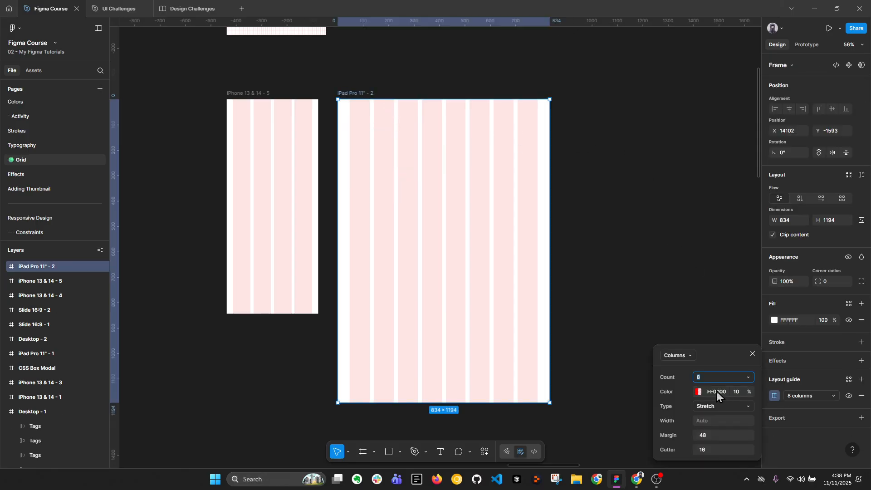
click(709, 393)
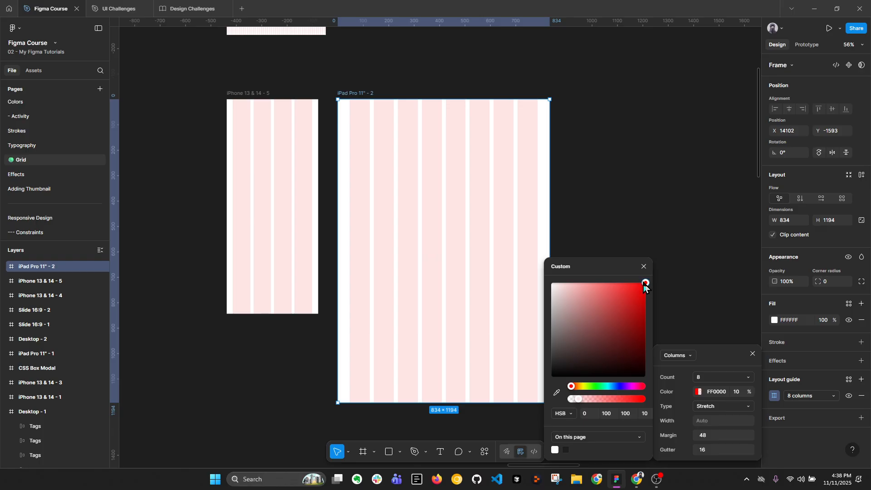
drag(645, 286, 519, 314)
click(735, 394)
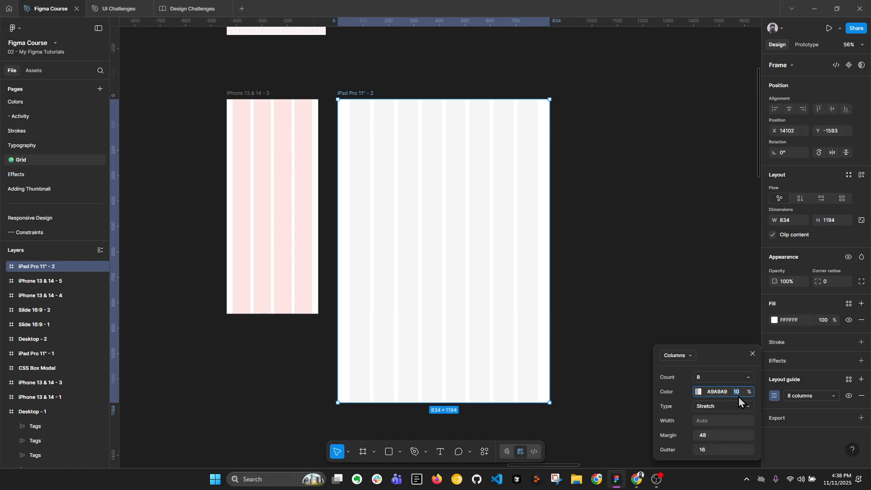
text(6)
key(Return)
click(753, 354)
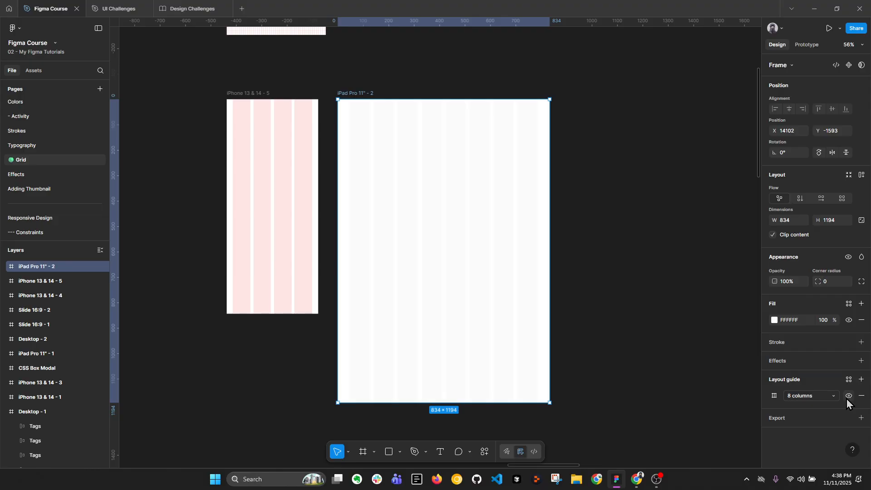
Toggle the visibility of the iPad frame's 8-column guide off and back on
scroll(494, 226, down, 4)
drag(272, 252, 541, 98)
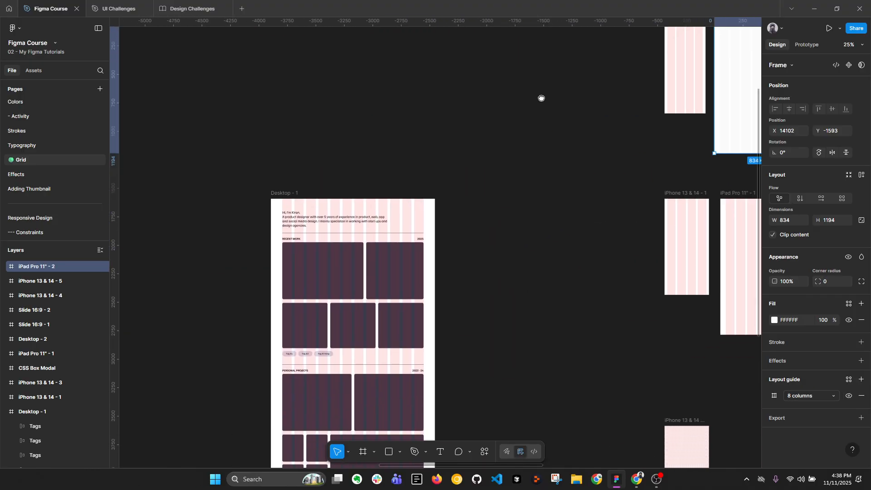
drag(716, 167, 390, 276)
scroll(485, 188, up, 2)
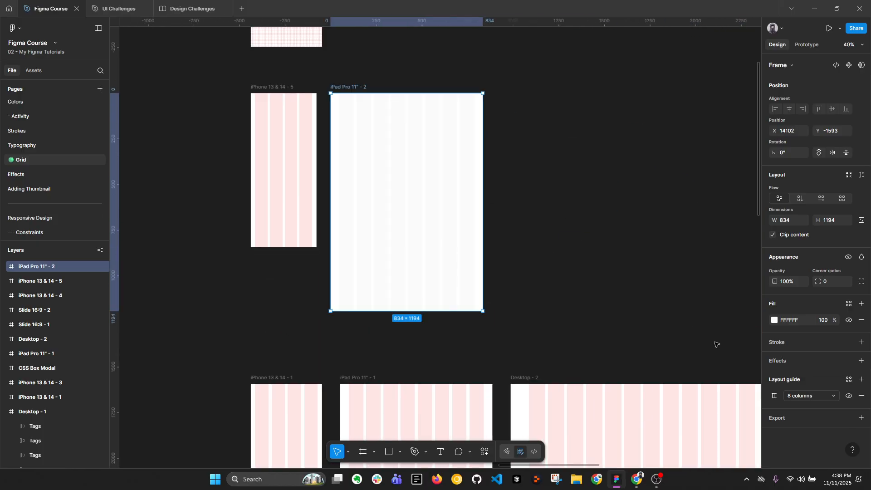
click(849, 396)
click(848, 399)
scroll(545, 204, up, 2)
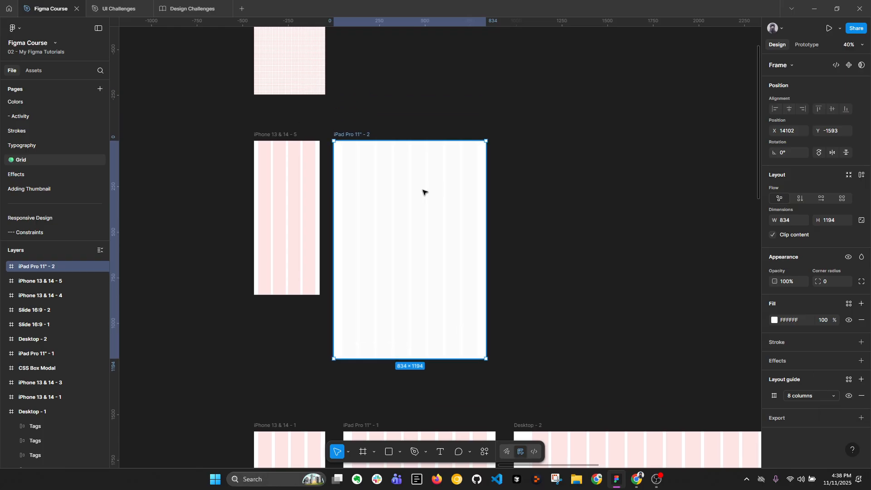
Add a 1280 × 720 TV preset frame and place it beside the iPad Pro 11" frame, aligned with its top edge
click(388, 117)
drag(449, 111, 373, 121)
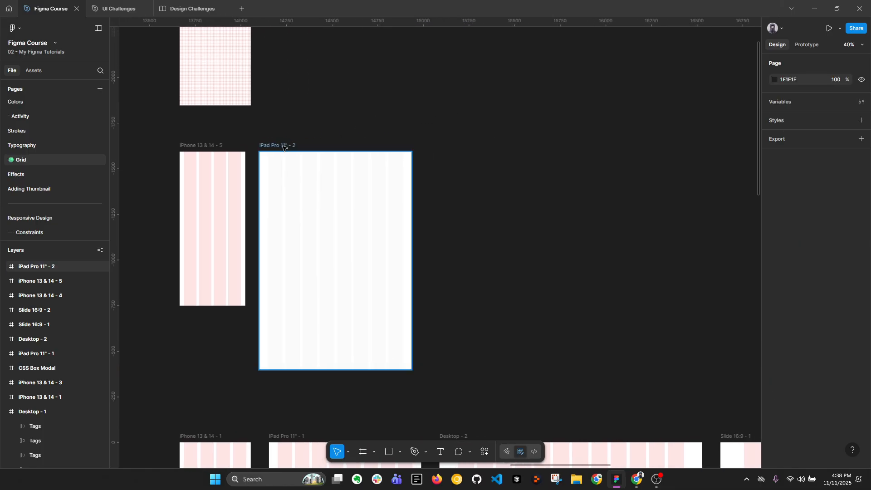
click(284, 146)
click(429, 135)
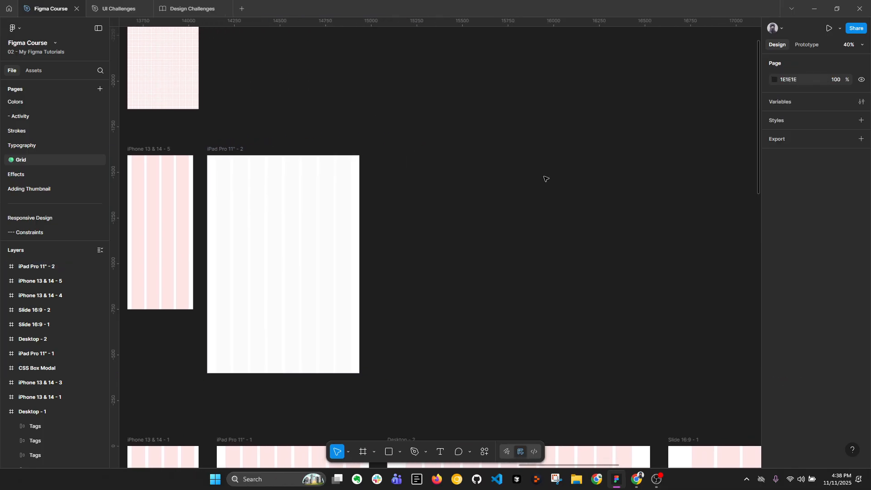
key(f)
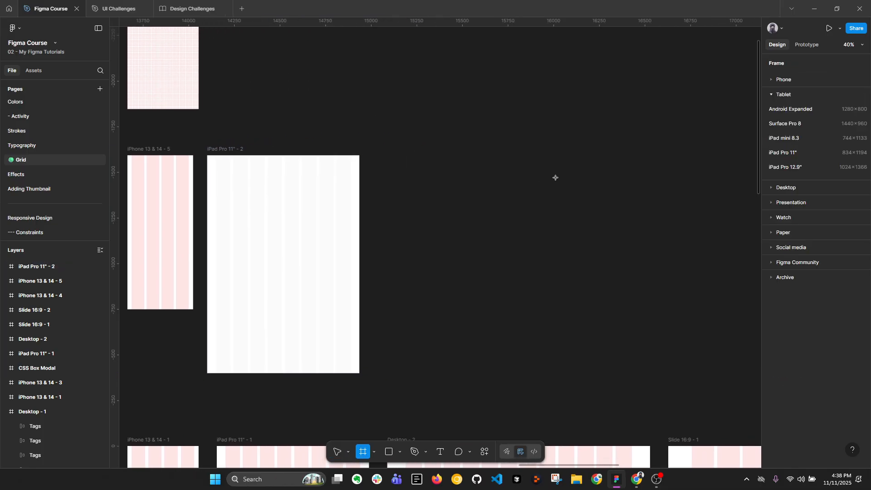
click(777, 188)
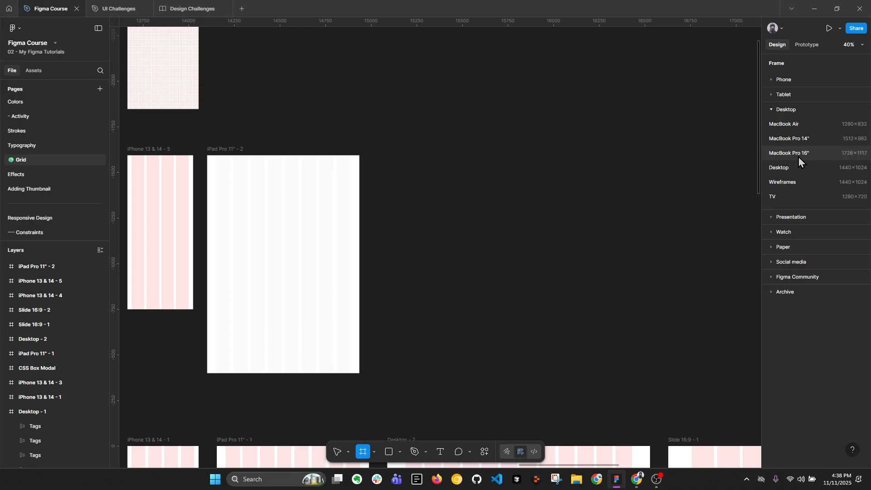
click(820, 196)
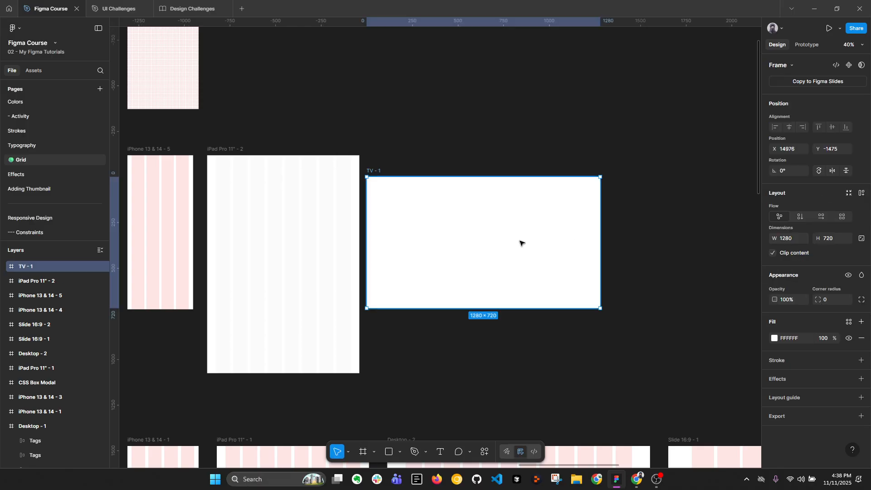
drag(521, 243, 525, 223)
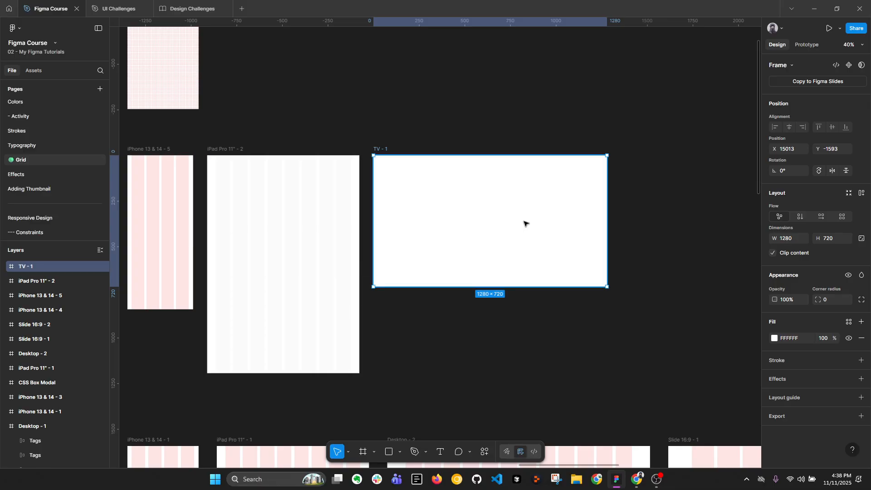
Switch to the browser and examine the 905-1239 and 1240-1439 rows of Material Design's breakpoint table
click(637, 479)
drag(271, 303, 246, 314)
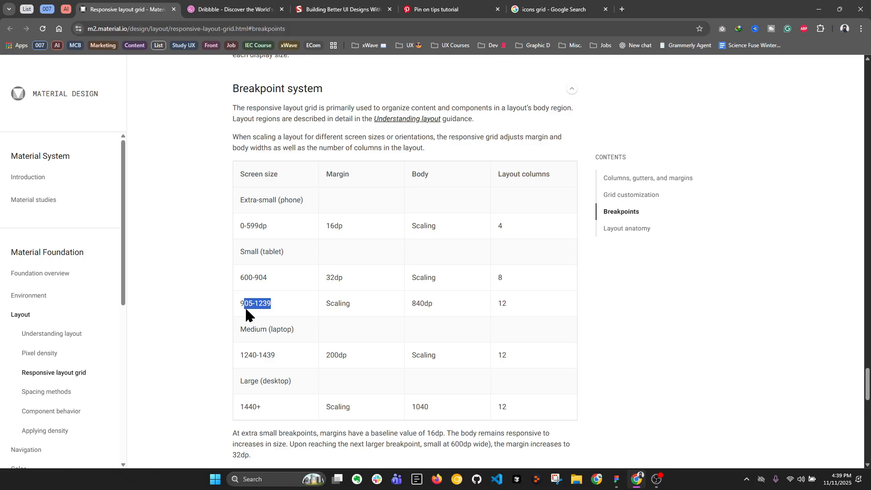
drag(509, 306, 239, 304)
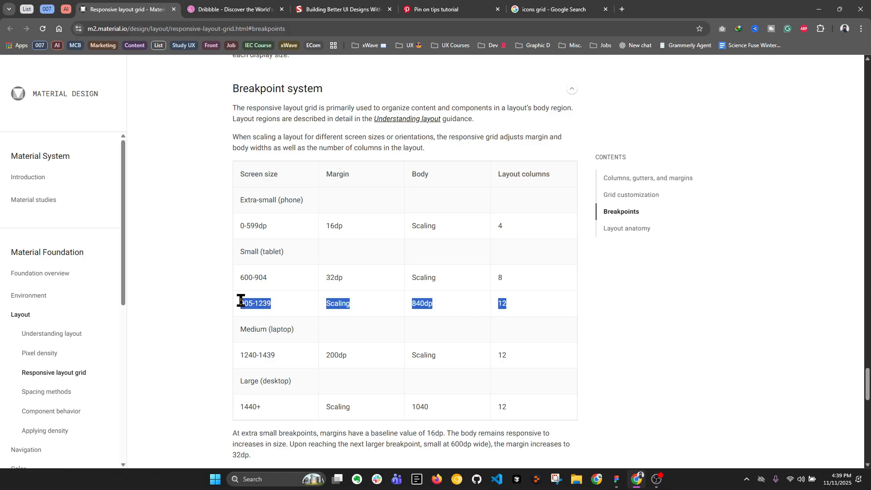
drag(282, 356, 243, 355)
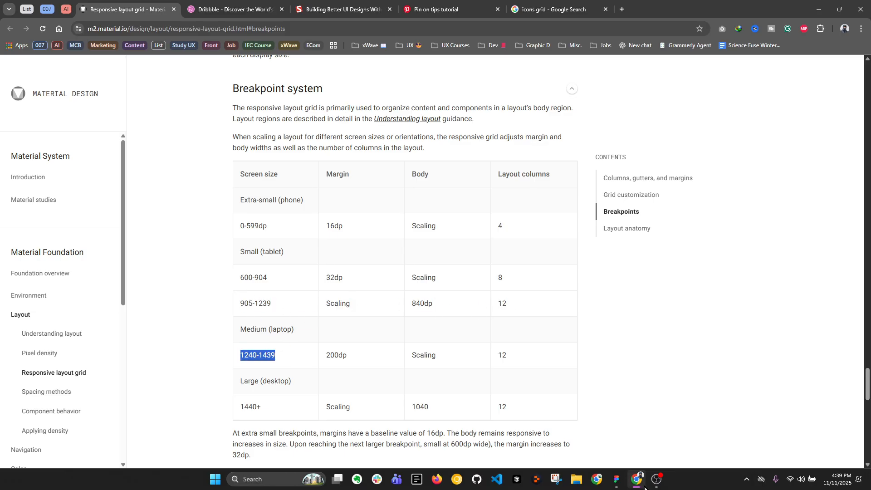
Switch back to Figma and give the TV frame a columns layout guide with a count of 12
click(616, 479)
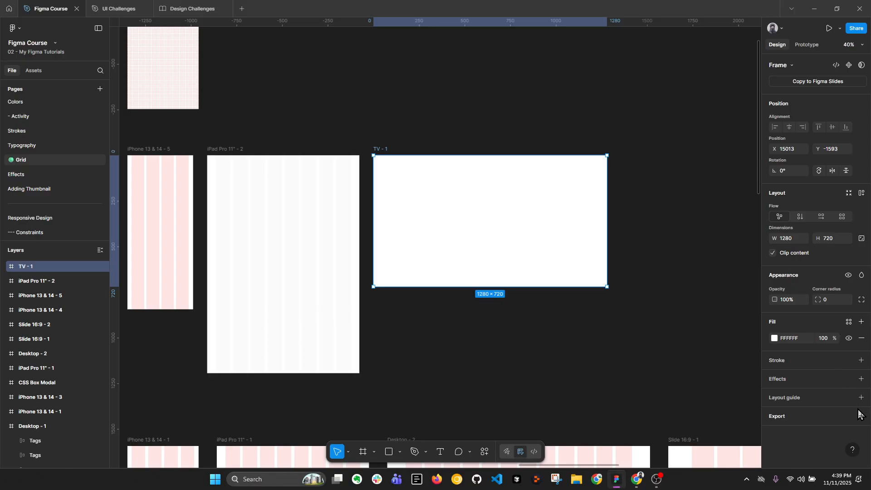
click(861, 397)
click(673, 413)
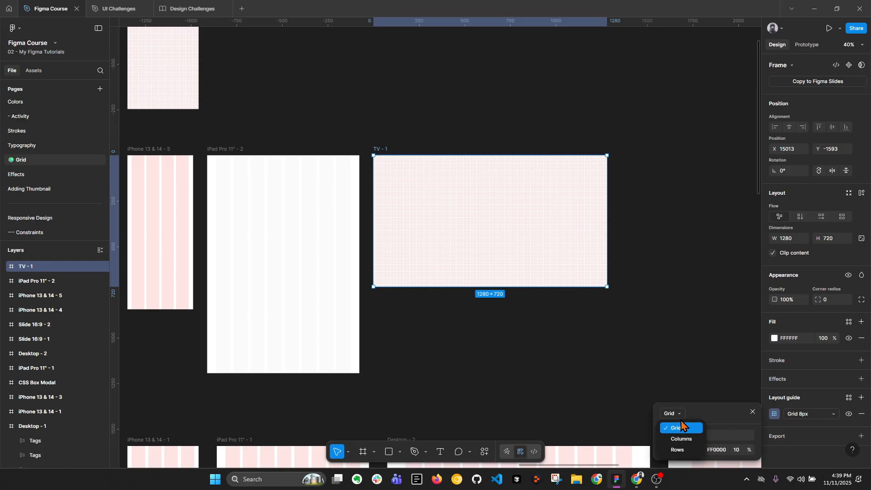
click(681, 439)
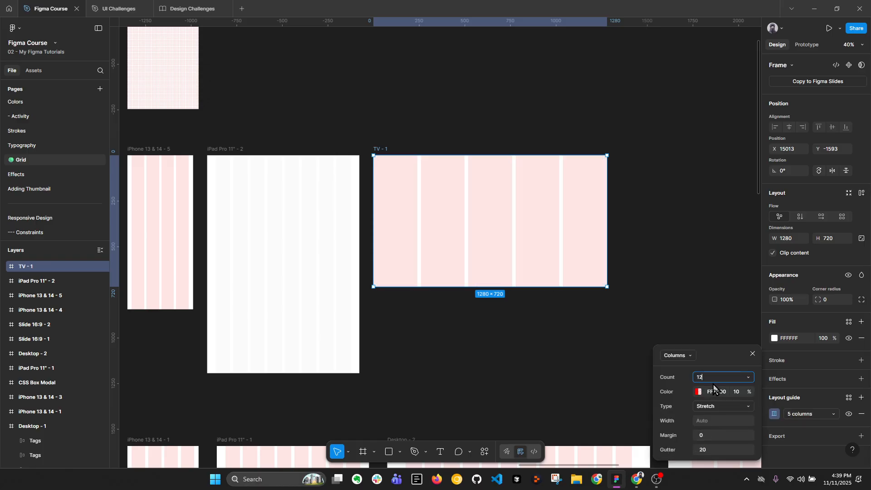
text(12)
key(Return)
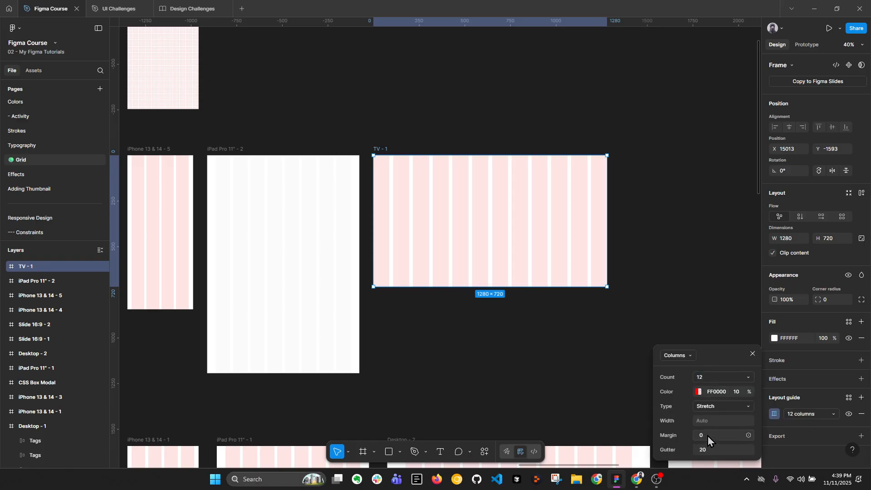
Look up the 1240-1439 laptop margin in the browser's breakpoint table and set the TV frame's column margin to 200
click(636, 478)
drag(346, 354, 327, 357)
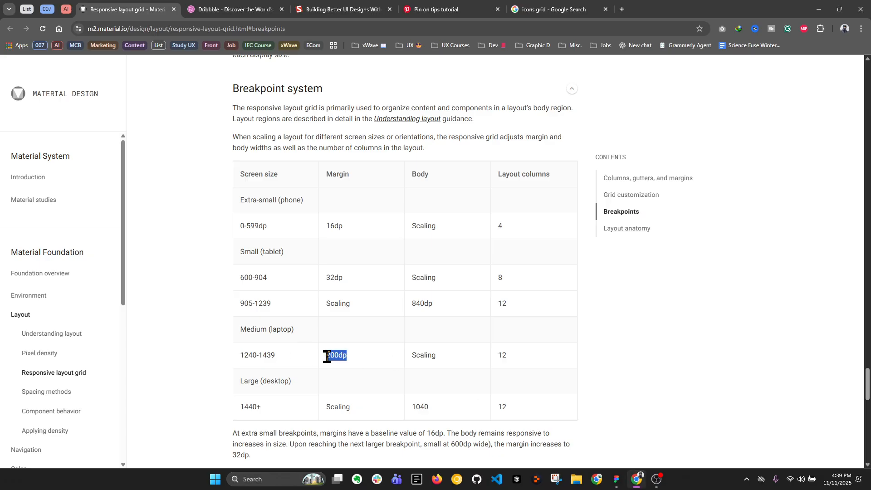
click(616, 479)
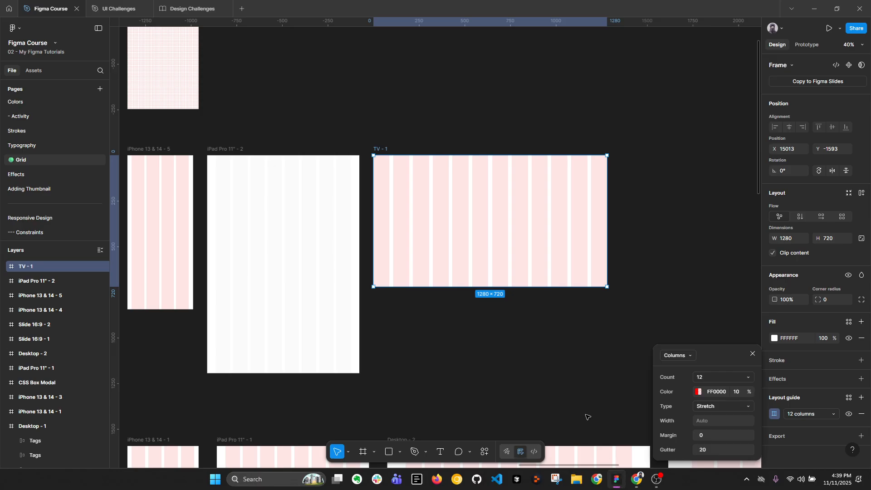
click(710, 437)
text(200)
key(Return)
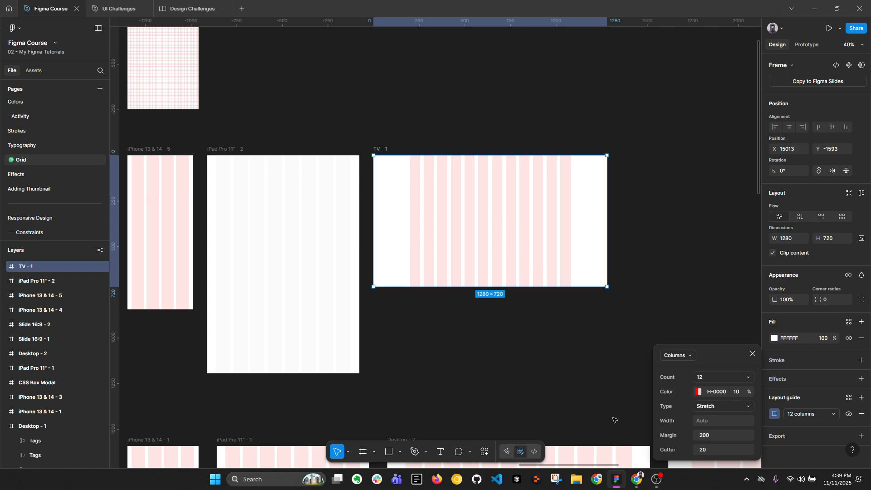
Switch to the browser and examine the side margins of the Dribbble homepage as a real layout example
click(636, 479)
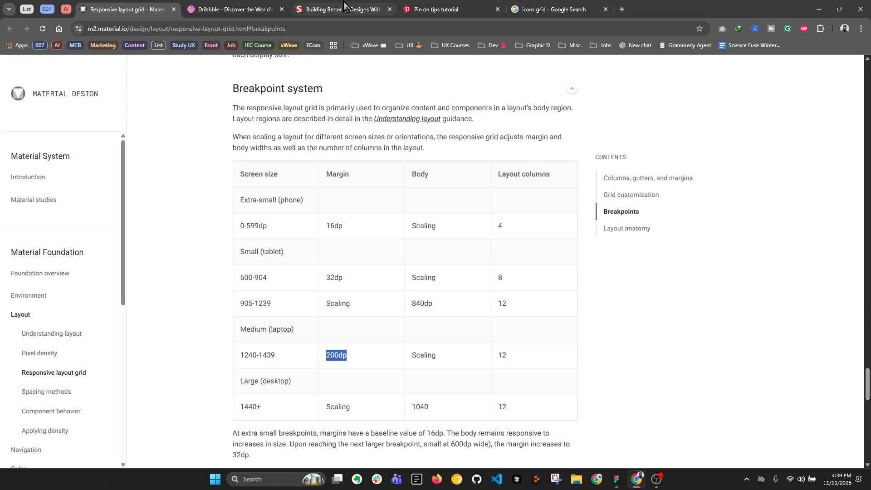
click(234, 9)
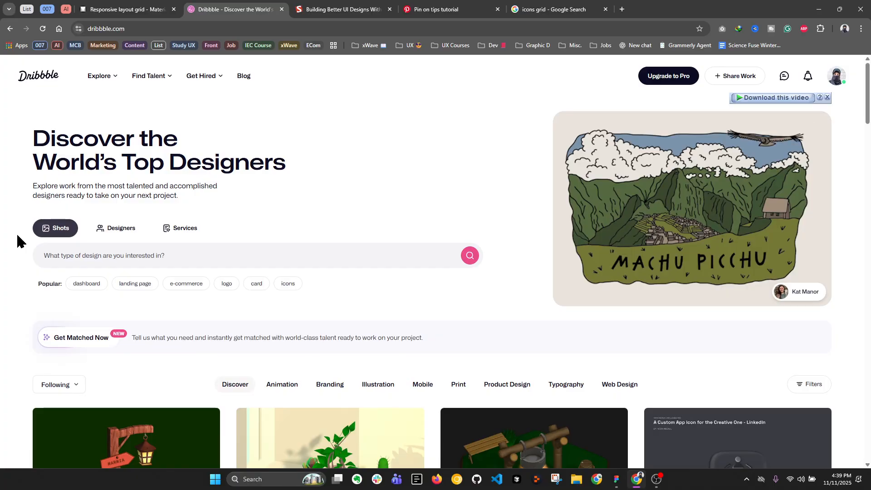
scroll(399, 218, down, 2)
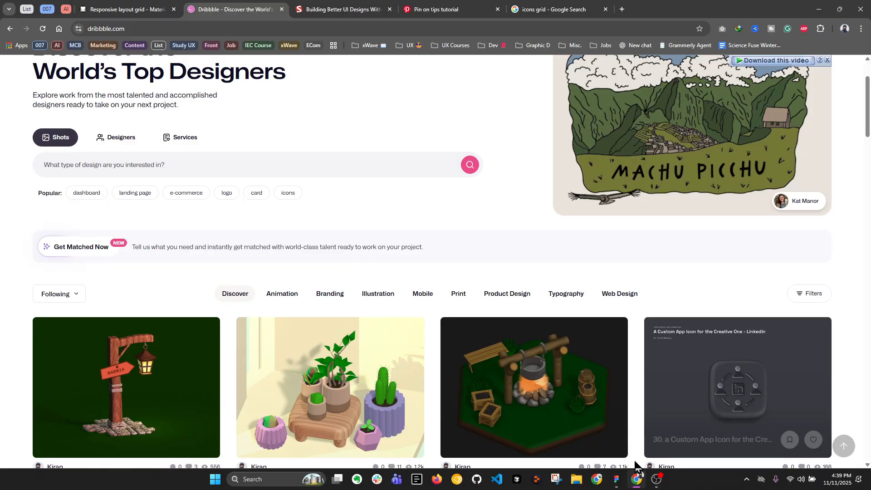
Switch back to Figma and set the TV frame's column guide to margin 80 and gutter 24
click(617, 479)
click(708, 436)
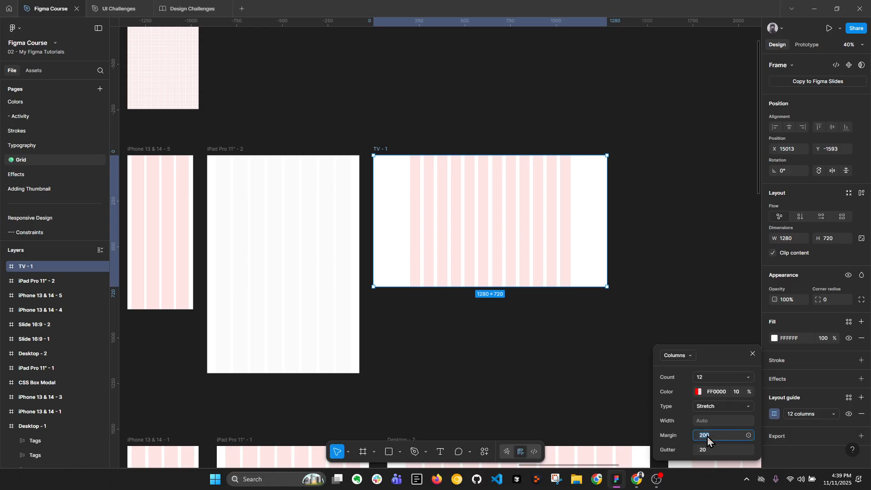
text(80)
key(Return)
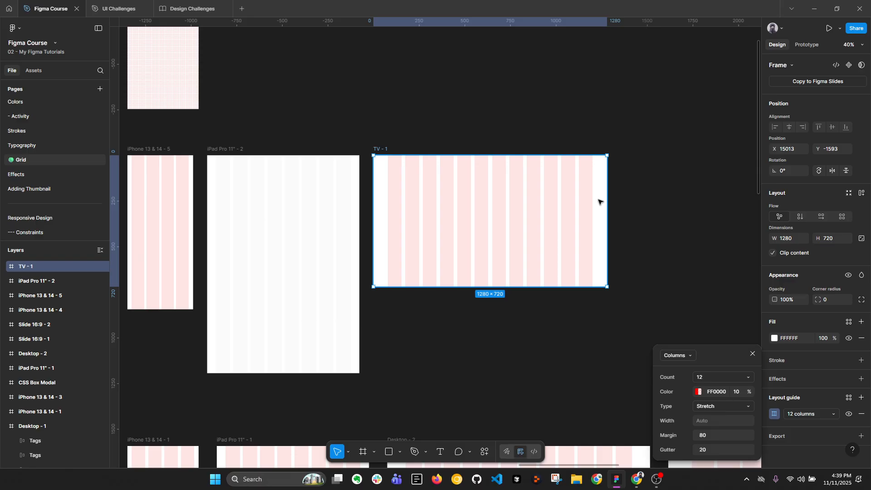
key(Return)
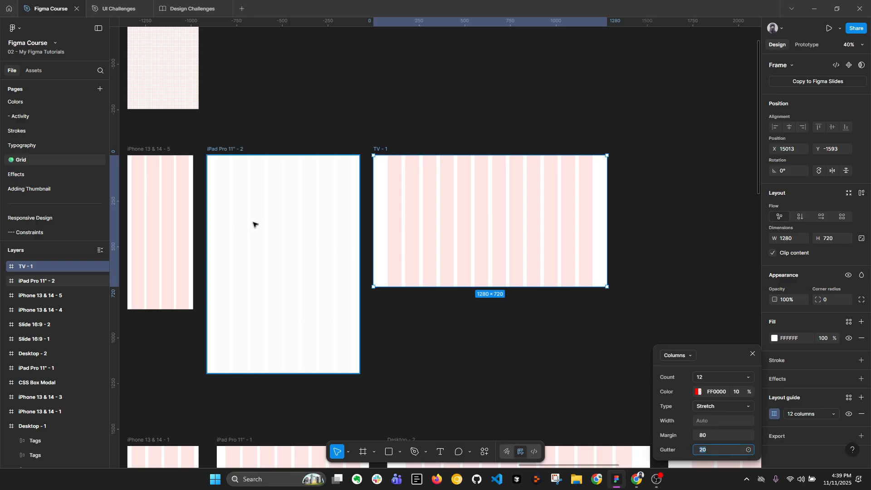
key(Return)
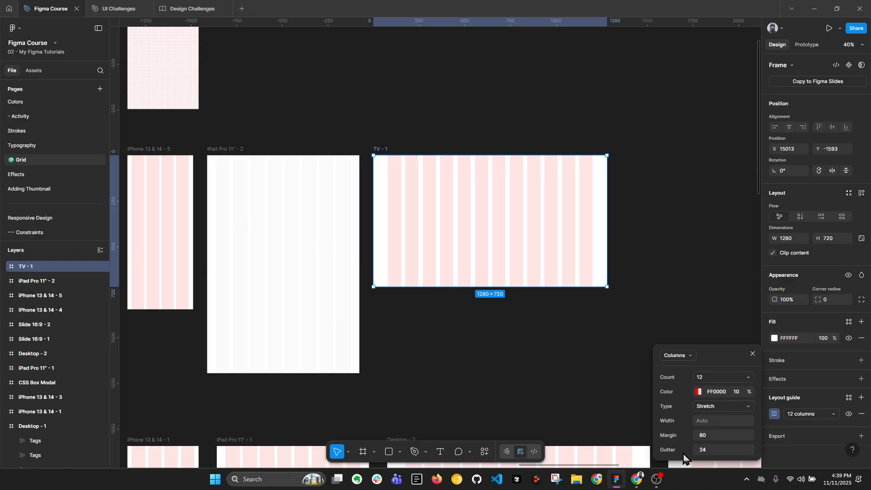
Add a 1920 × 1080 Slide 16:9 preset frame beside the TV frame, with their top edges aligned
click(604, 371)
click(461, 221)
drag(678, 228, 479, 228)
click(553, 236)
key(f)
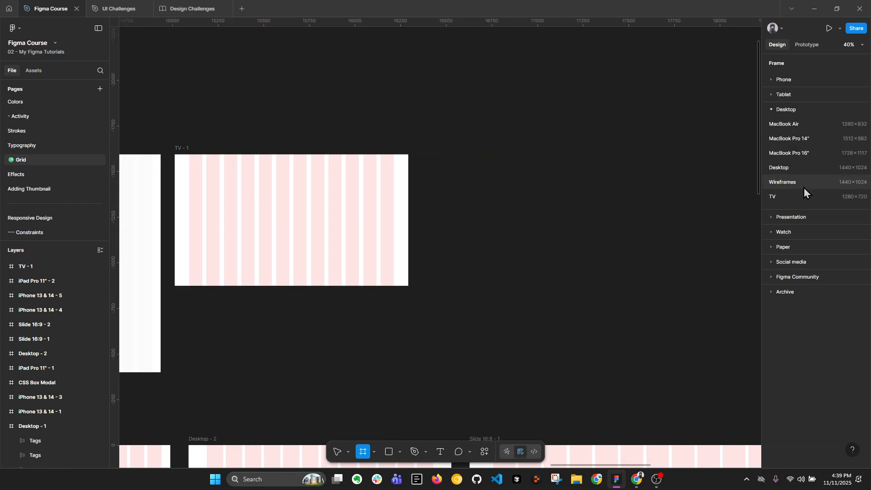
click(793, 219)
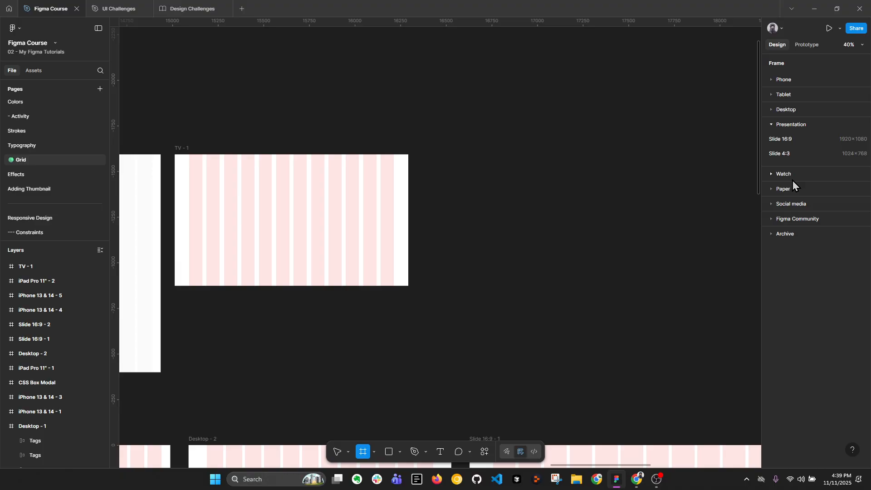
click(780, 140)
scroll(553, 241, down, 1)
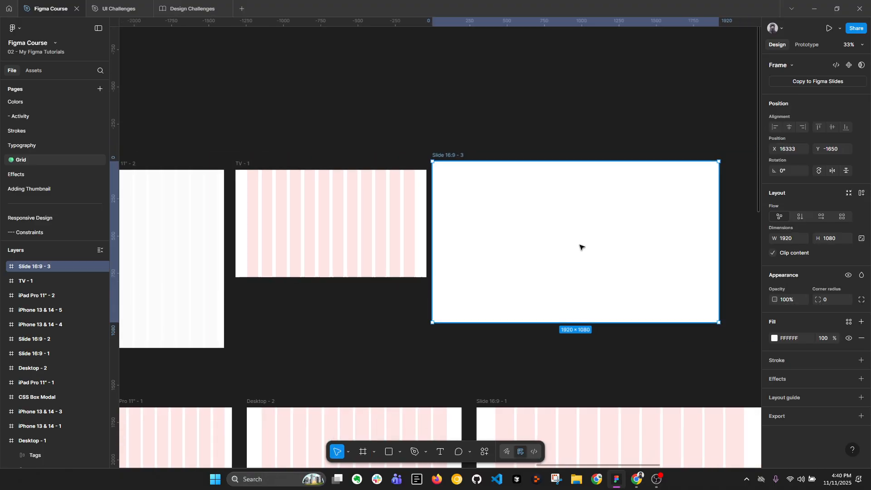
drag(580, 245, 584, 256)
Recolor the iPad Pro 11" frame's 8-column guide to red FF0000 at 10% opacity
drag(468, 247, 658, 252)
click(370, 213)
scroll(370, 213, up, 1)
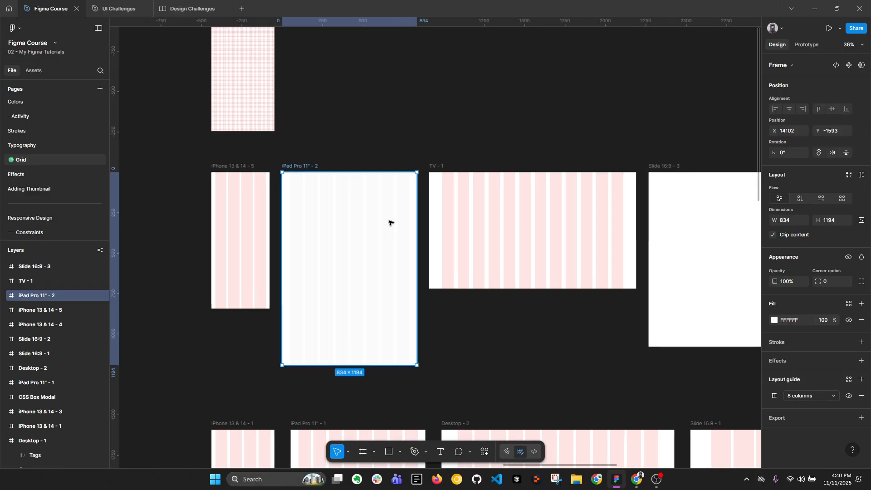
click(774, 396)
click(698, 392)
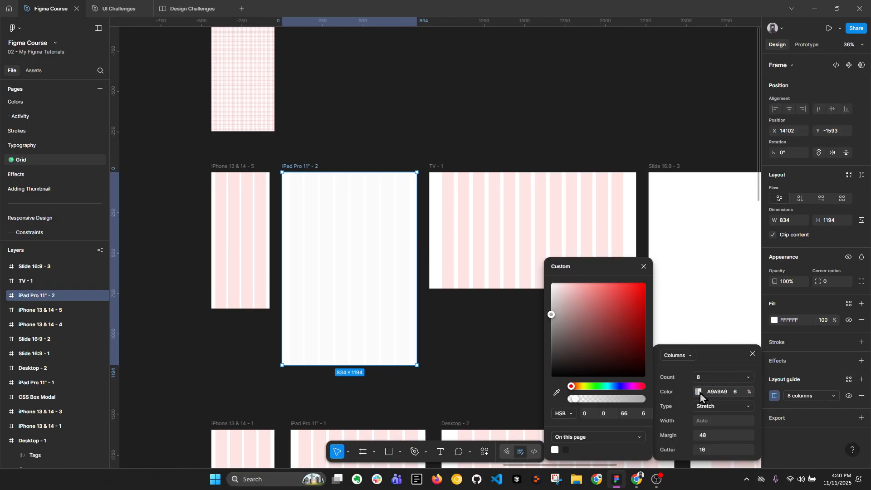
drag(632, 291, 637, 280)
click(740, 392)
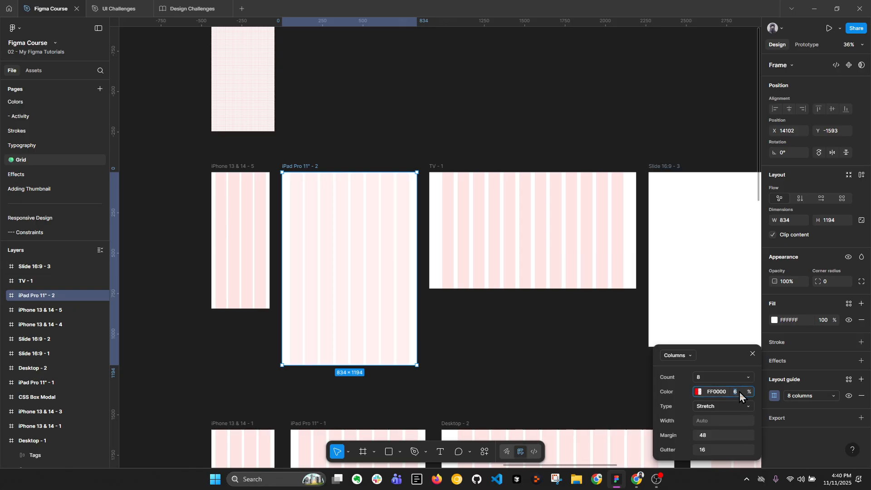
text(10)
key(Return)
click(447, 108)
Select the iPhone, iPad, TV and Slide frames of the upper row and widen their equal spacing to about 316
scroll(436, 135, down, 2)
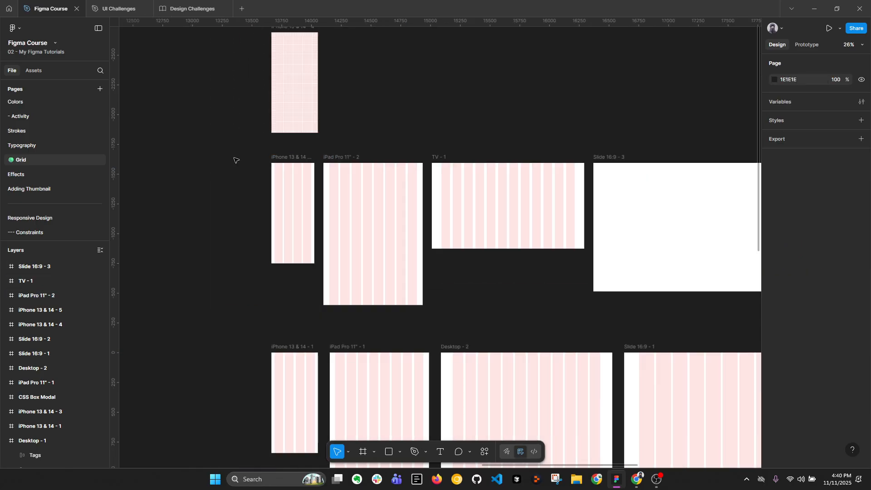
drag(231, 151, 770, 316)
scroll(614, 247, right, 3)
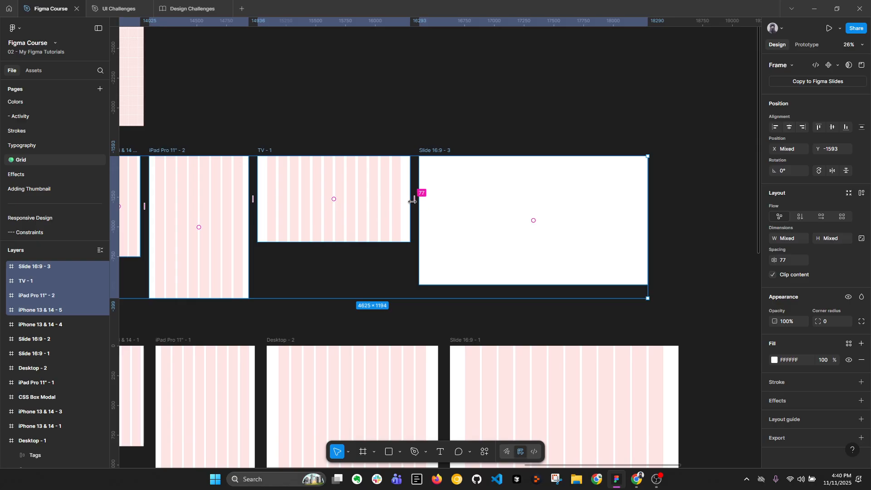
drag(422, 202, 483, 202)
drag(330, 144, 534, 160)
click(416, 166)
Test how the iPad Pro 11" frame's column guide responds to widening the frame, and undo the resize
scroll(320, 165, up, 2)
click(323, 171)
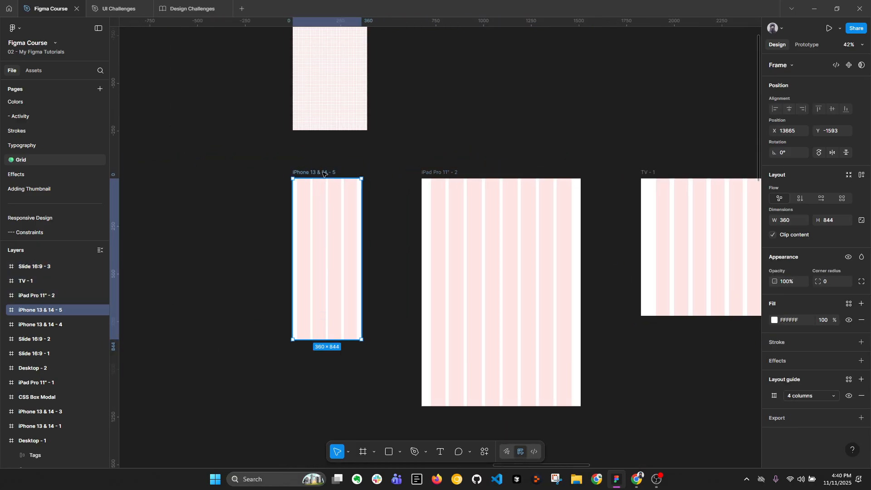
click(438, 209)
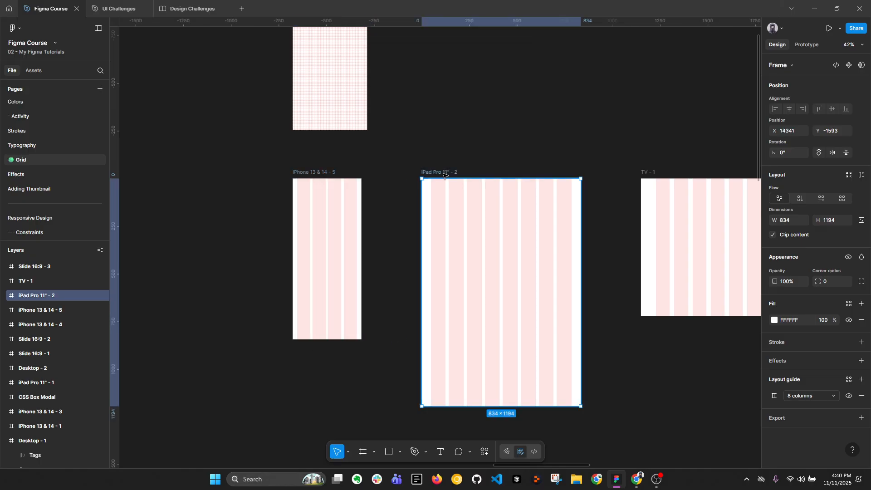
drag(583, 222, 624, 222)
key(ctrl+z)
Test how the TV frame's 12 columns respond to narrowing the frame, and undo the resize
drag(554, 224, 303, 210)
click(396, 160)
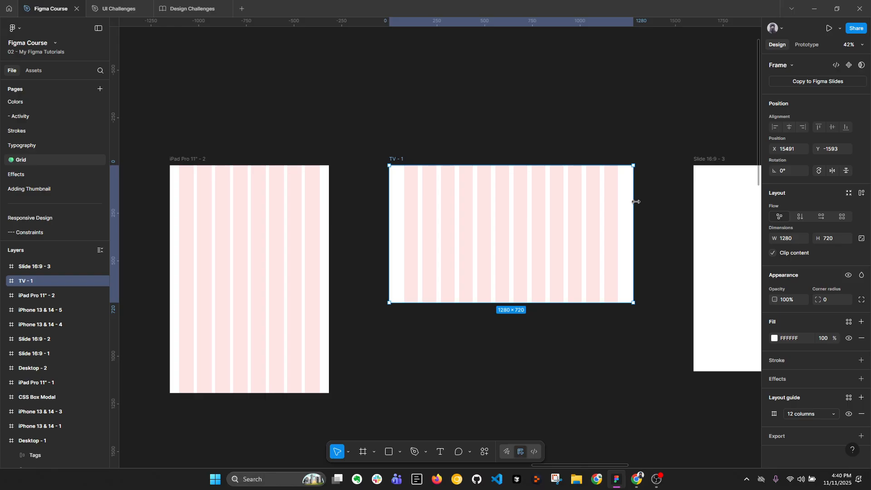
drag(633, 202, 472, 200)
key(ctrl+z)
Select the Slide 16:9 frame, then examine the Dribbble homepage in the browser zoomed out and restore its zoom to 100%
click(531, 201)
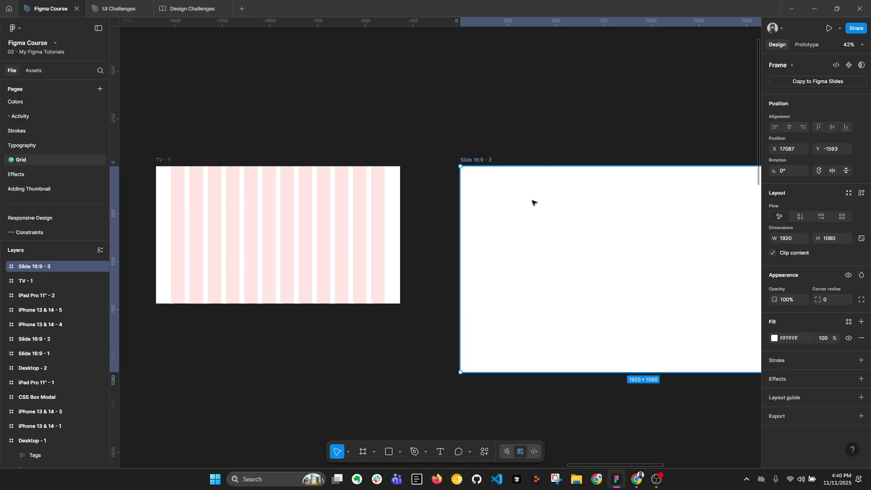
drag(547, 200, 461, 202)
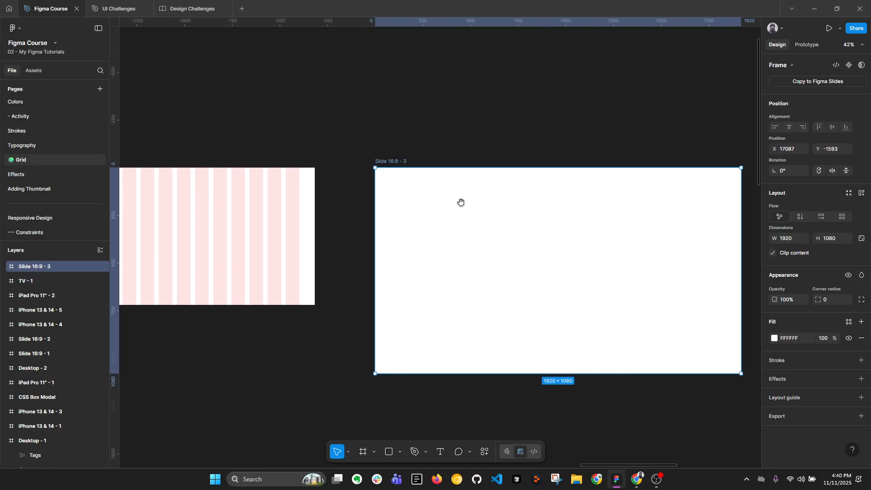
click(636, 479)
key(ctrl+minus)
key(ctrl+minus)
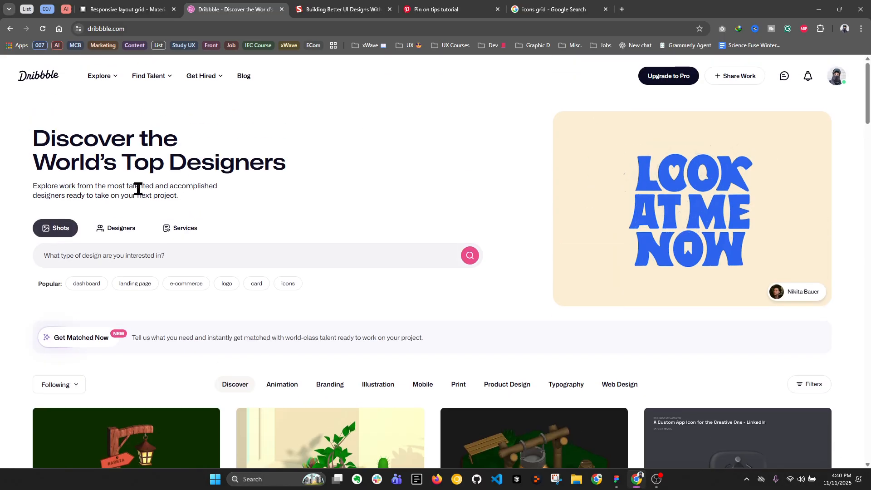
key(ctrl+minus)
key(ctrl+minus)
key(ctrl+minus)
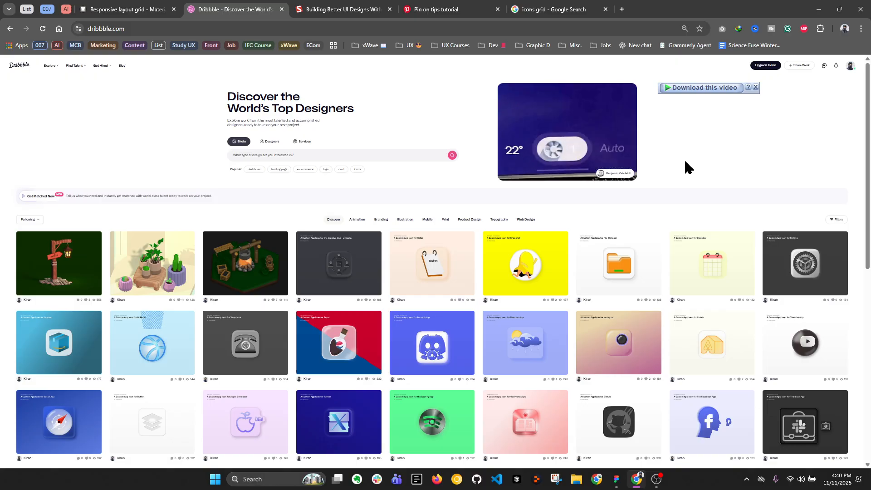
ctrl+scroll(685, 162, up, 2)
click(688, 50)
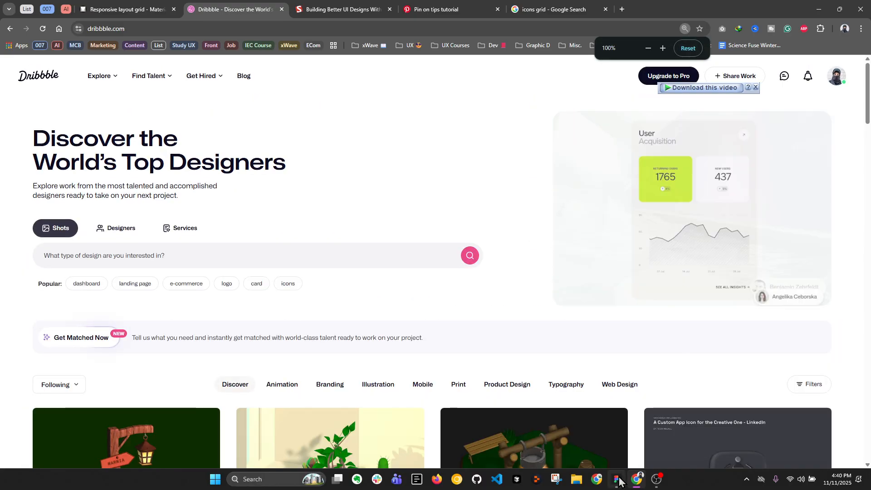
Switch back to Figma and add a layout guide of 12 columns with Center type to the empty Slide 16:9 frame
key(alt+Tab)
scroll(607, 235, right, 3)
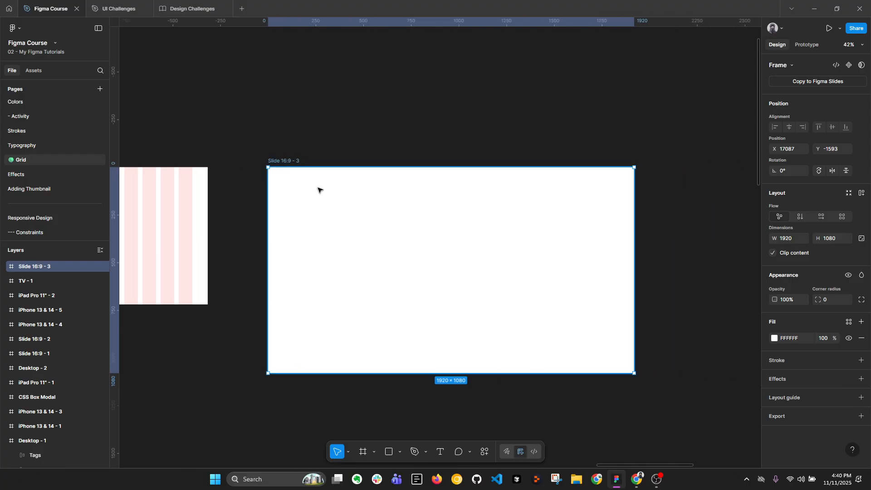
click(861, 397)
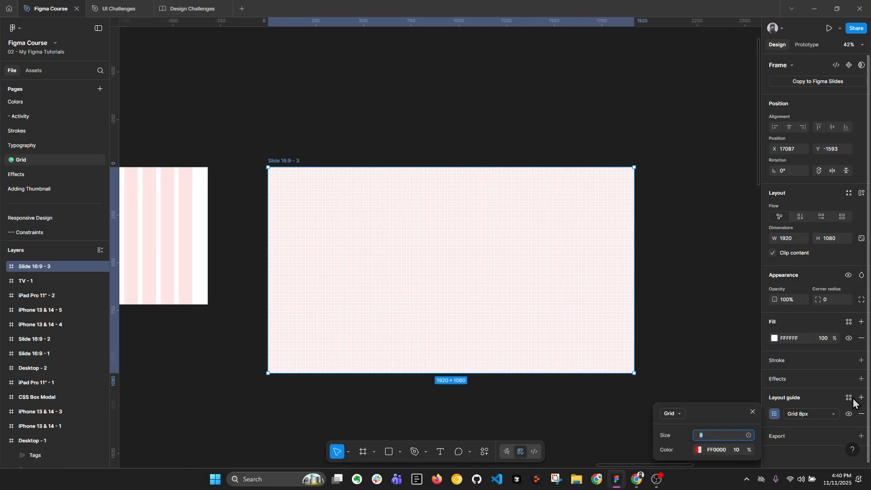
click(681, 412)
click(685, 439)
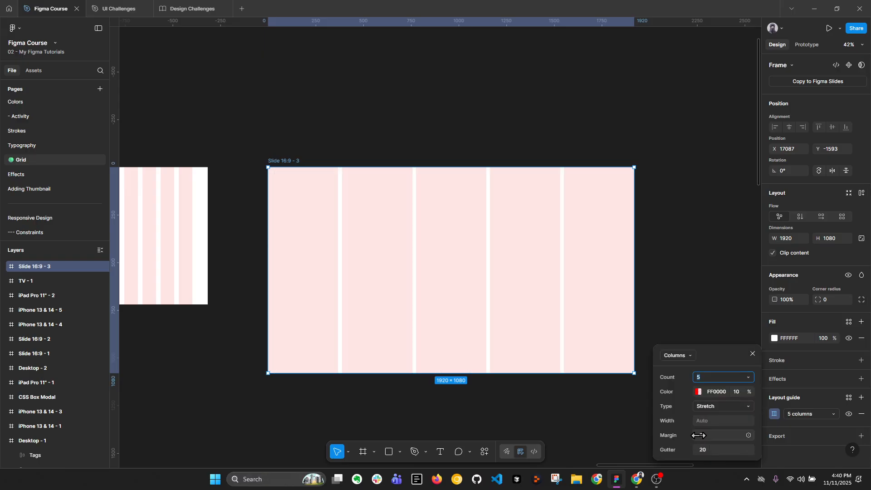
click(714, 376)
text(12)
key(Return)
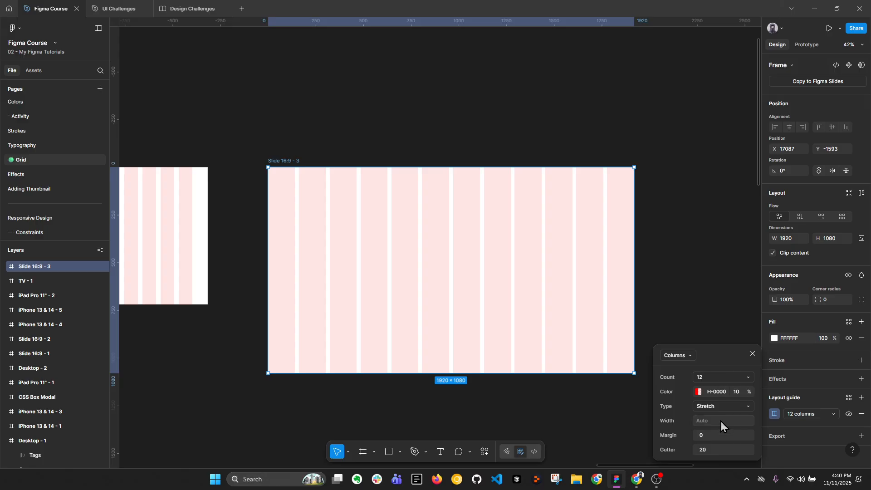
click(708, 406)
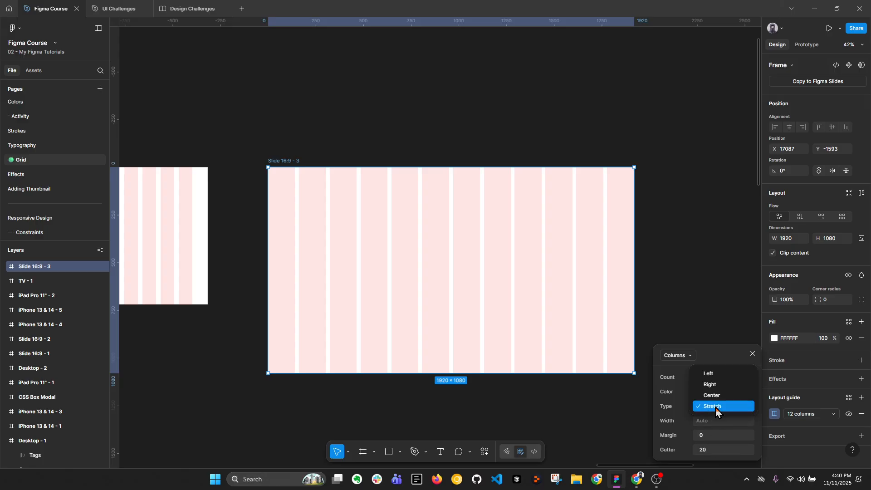
click(713, 396)
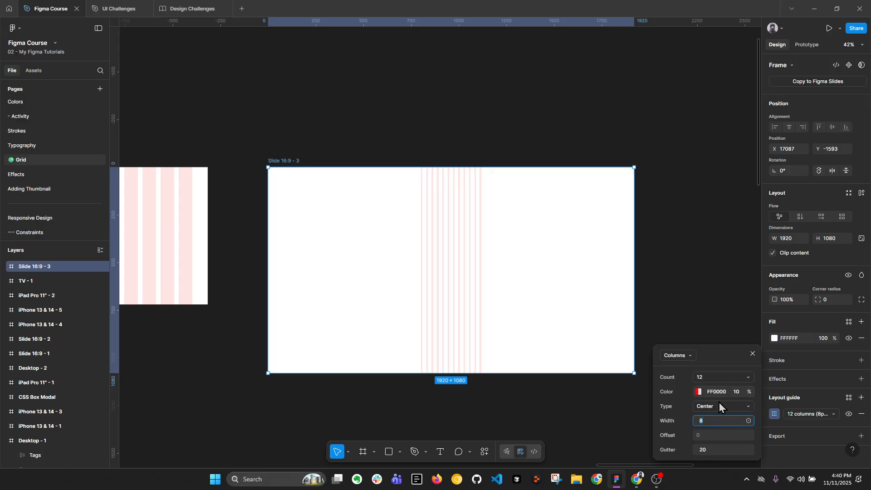
Switch to the browser and check the body and margin entries for the 1440+ desktop size in Material Design's breakpoint table
click(636, 479)
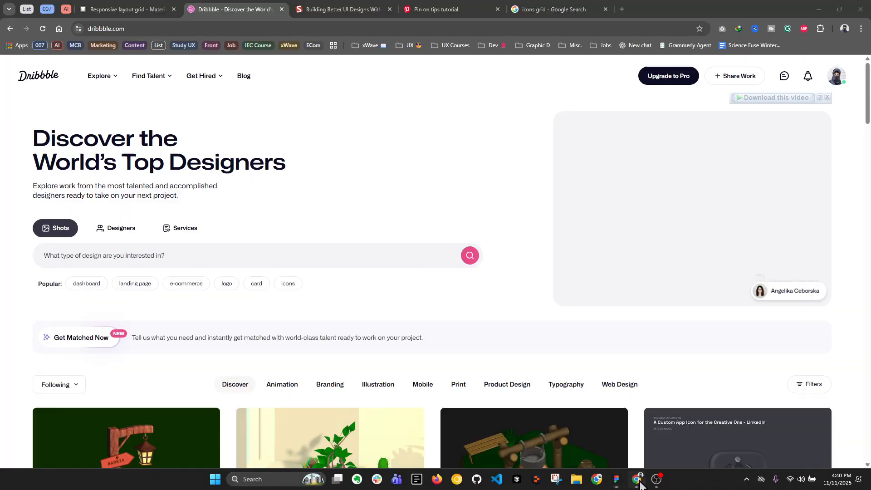
click(171, 8)
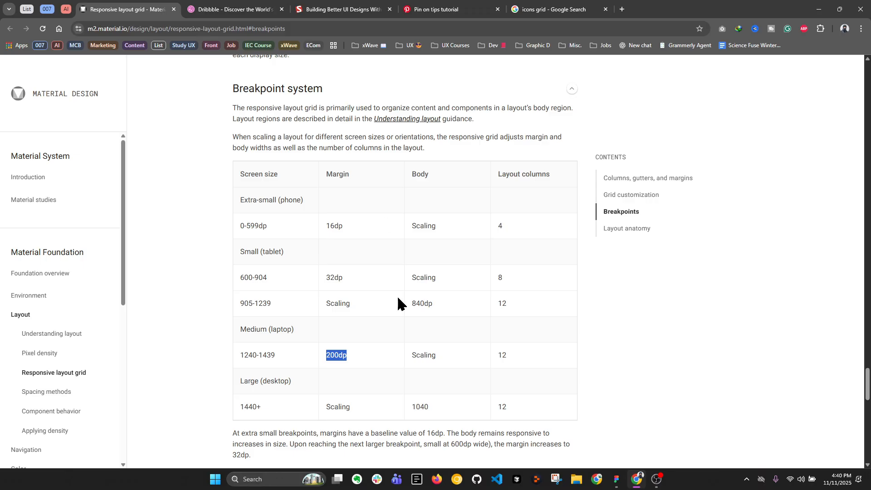
click(467, 364)
double_click(412, 408)
double_click(346, 408)
Return to Figma and open the TV frame's column guide settings to compare them with the Slide 16:9 frame's guide
click(616, 479)
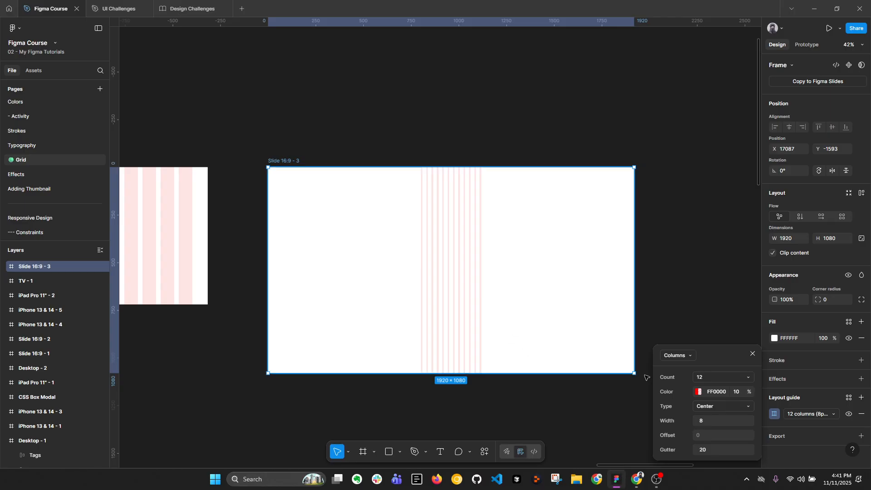
scroll(455, 191, up, 4)
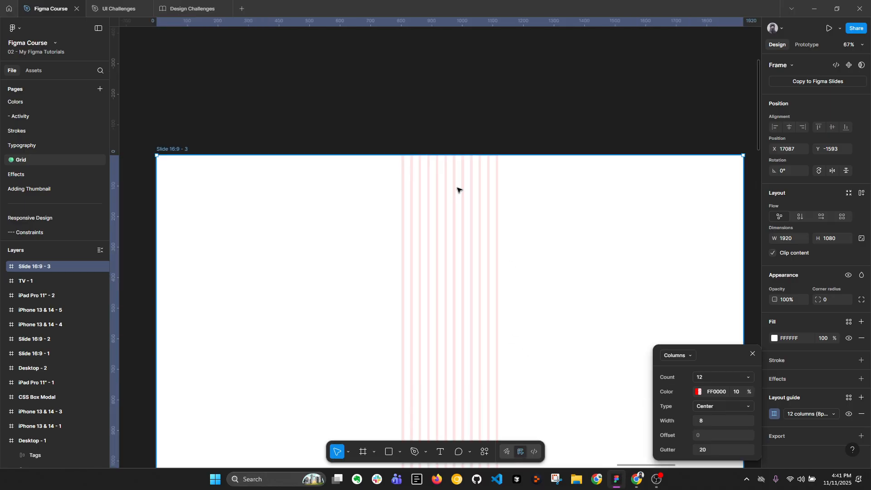
scroll(467, 202, down, 1)
click(708, 426)
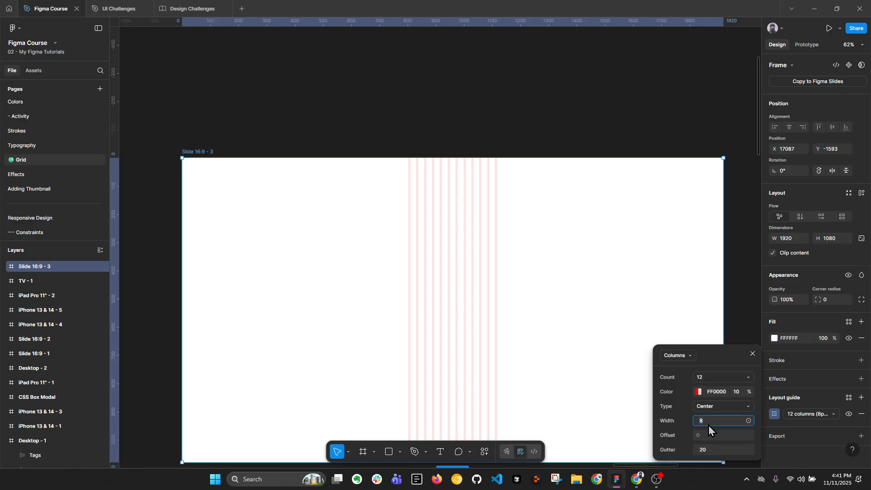
scroll(627, 179, down, 3)
click(265, 188)
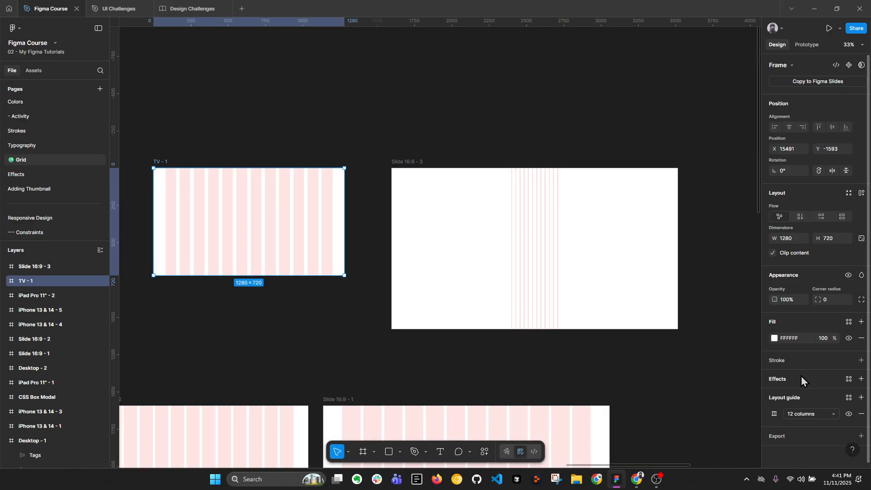
click(774, 413)
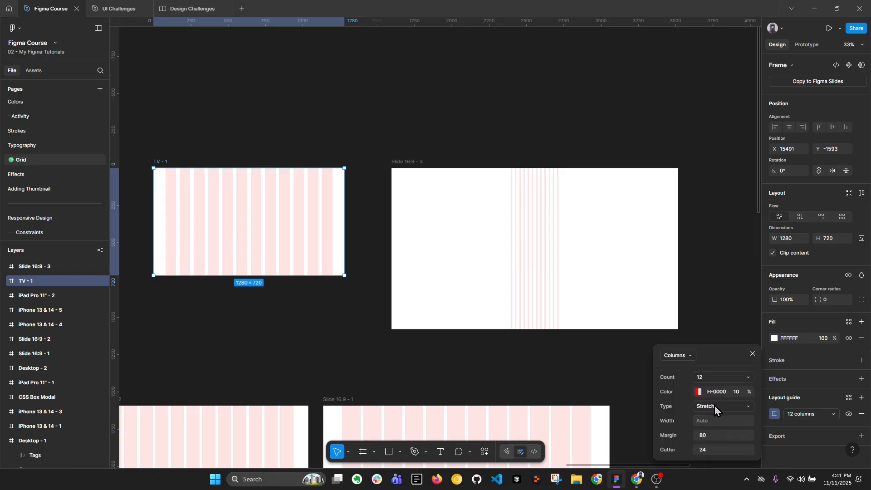
Widen the centered columns of the Slide 16:9 frame's guide to a width of 117
click(486, 195)
scroll(511, 235, right, 3)
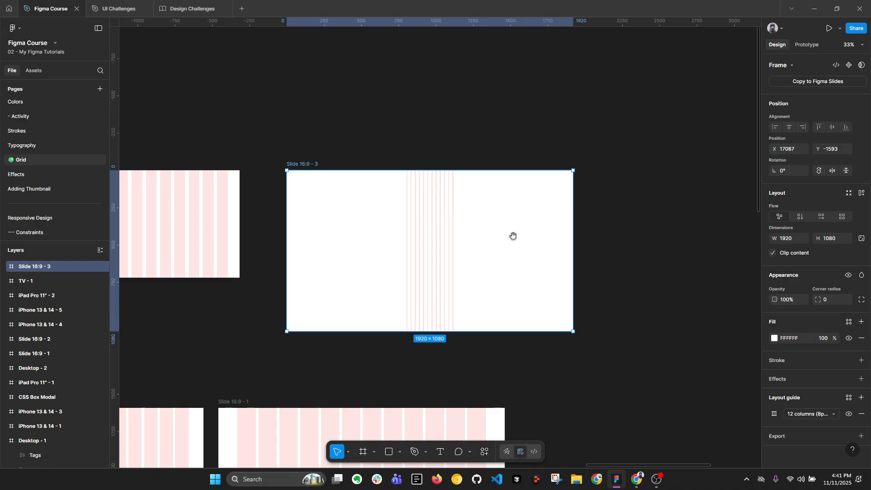
click(774, 413)
click(715, 419)
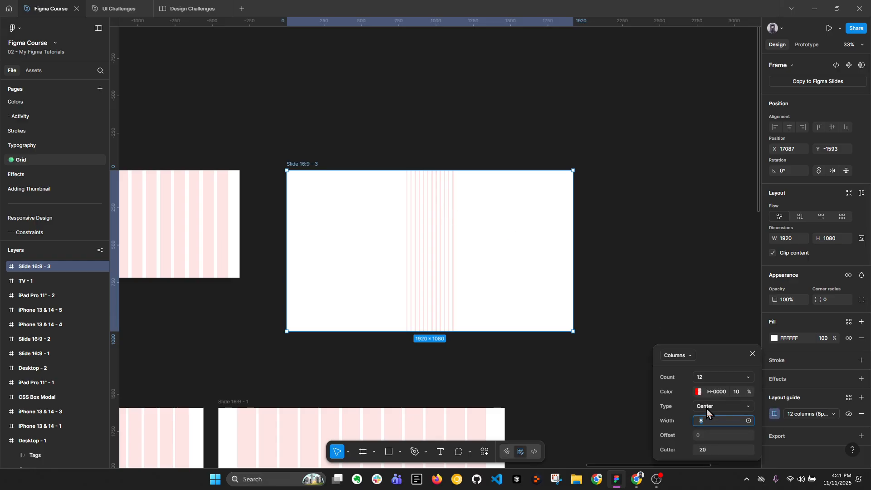
scroll(453, 241, up, 3)
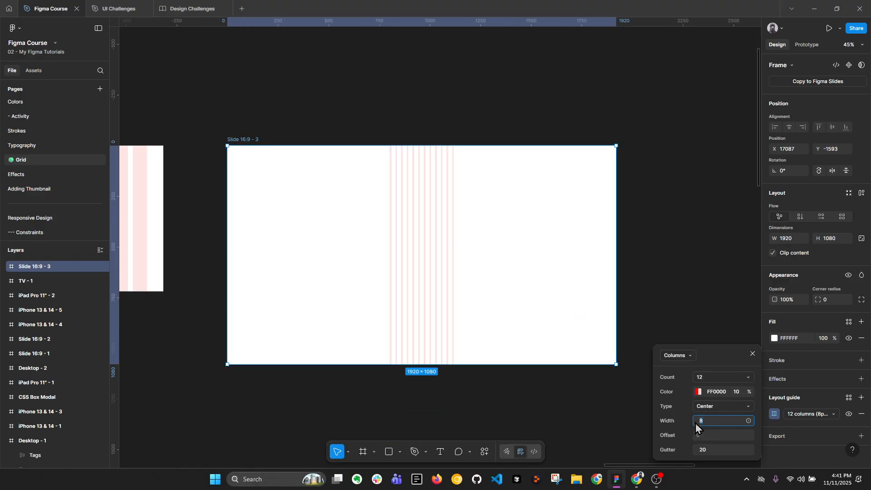
drag(695, 423, 800, 423)
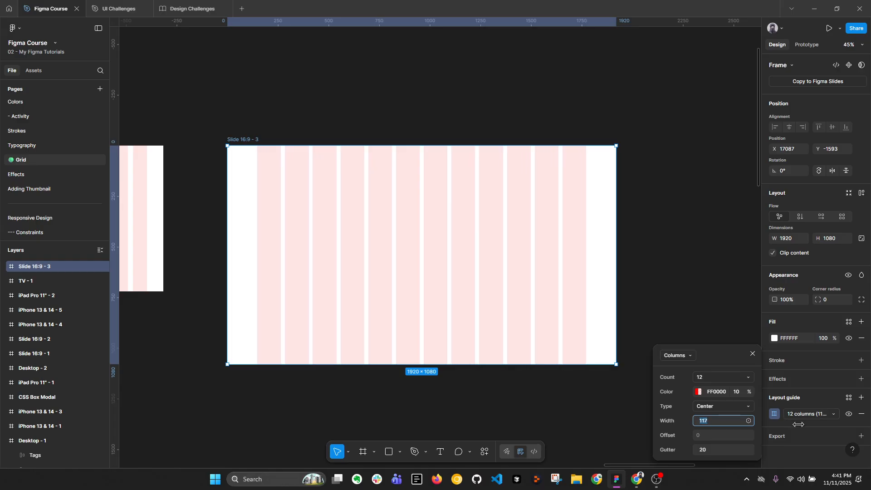
Draw a rectangle about 1500 × 441 across the columns near the top of the Slide 16:9 frame
click(674, 239)
key(r)
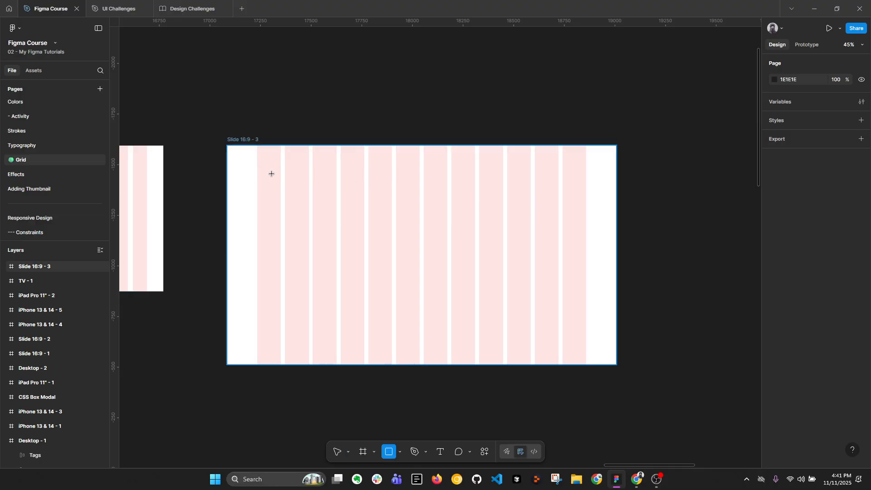
drag(258, 165, 564, 245)
mouse_move(455, 235)
mouse_down()
mouse_move(393, 216)
mouse_move(412, 212)
mouse_up()
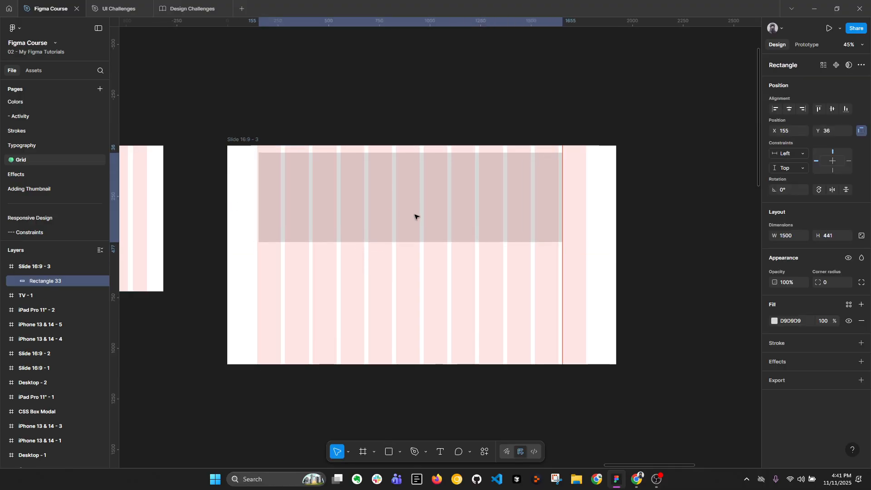
Set the rectangle's width to 1600 and center it horizontally in the Slide 16:9 frame
click(796, 240)
text(1600)
key(Return)
click(788, 108)
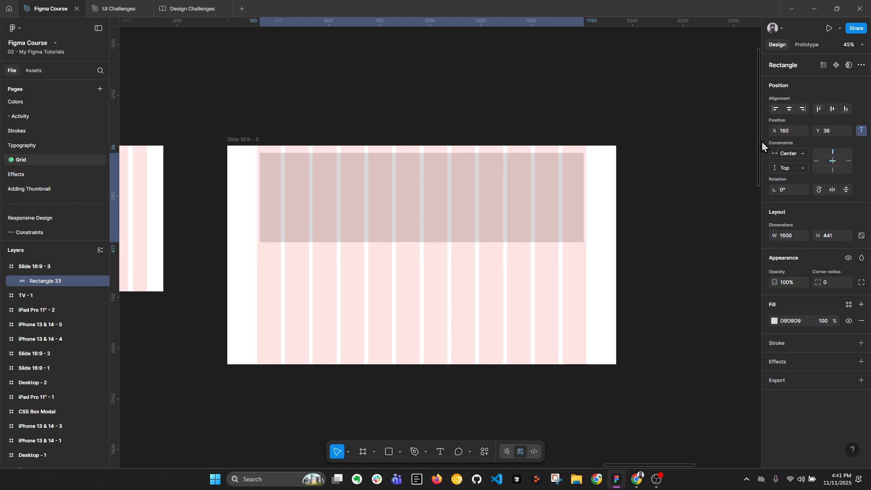
Fill the rectangle with pure red, FF0000
click(775, 321)
drag(733, 293, 781, 257)
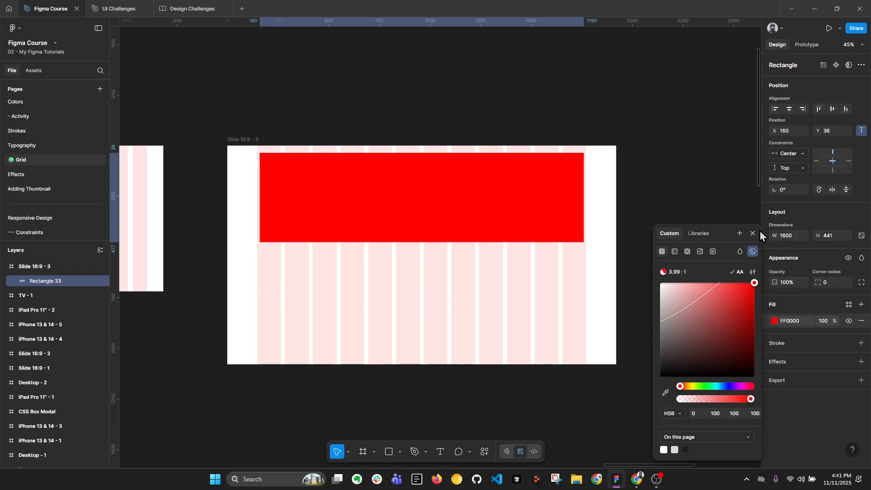
click(758, 232)
Adjust the Slide 16:9 frame's guide column width to 115 so the outer column lines up with the red rectangle's edge
click(228, 138)
scroll(404, 210, up, 5)
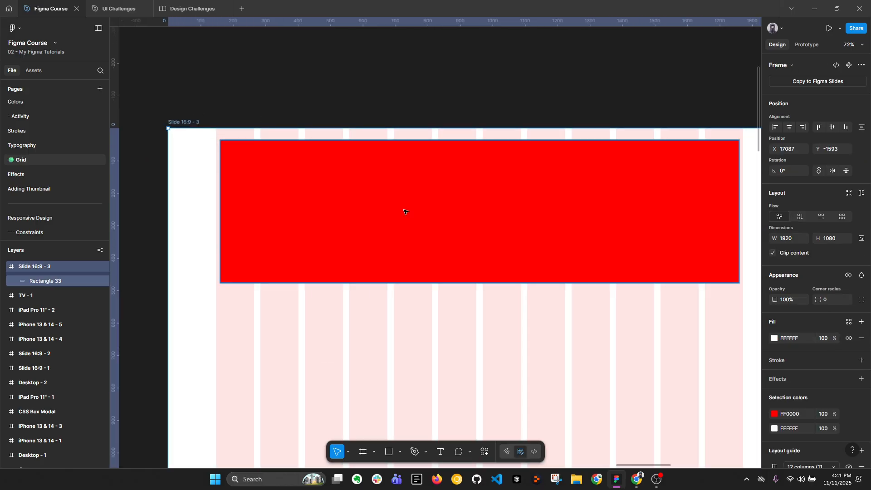
scroll(780, 434, down, 2)
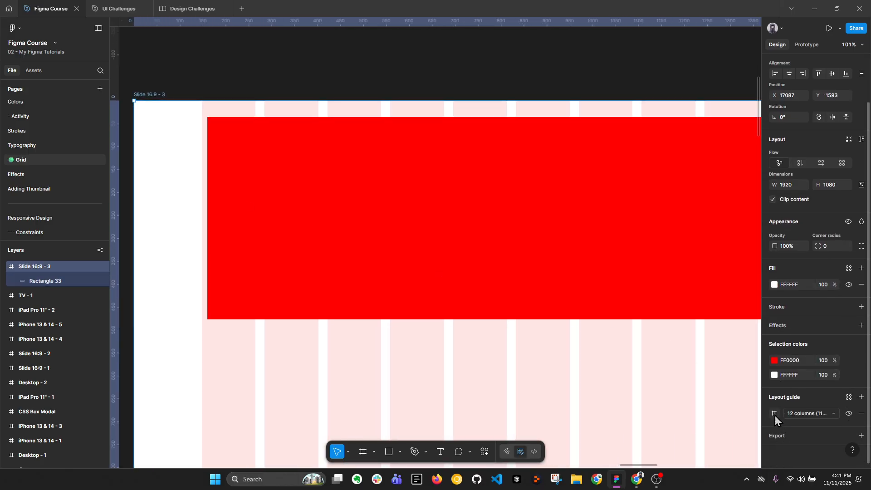
click(774, 413)
click(742, 420)
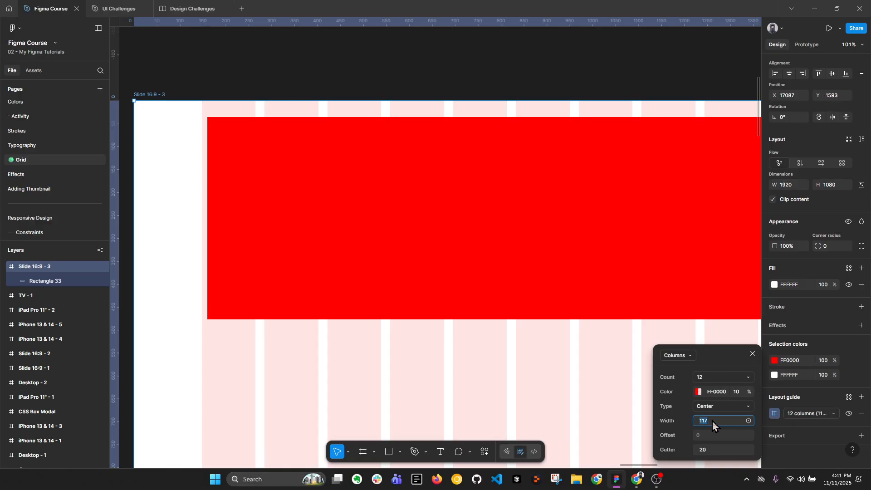
key(Down)
key(Down)
key(Down)
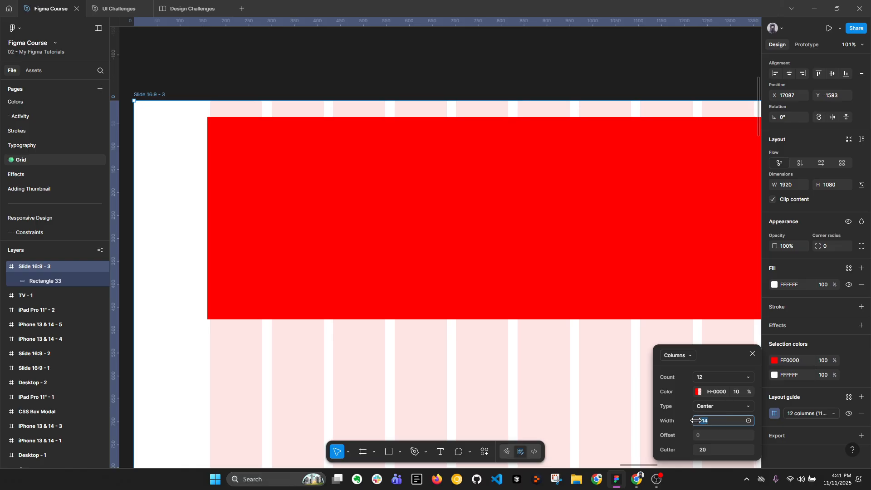
key(Up)
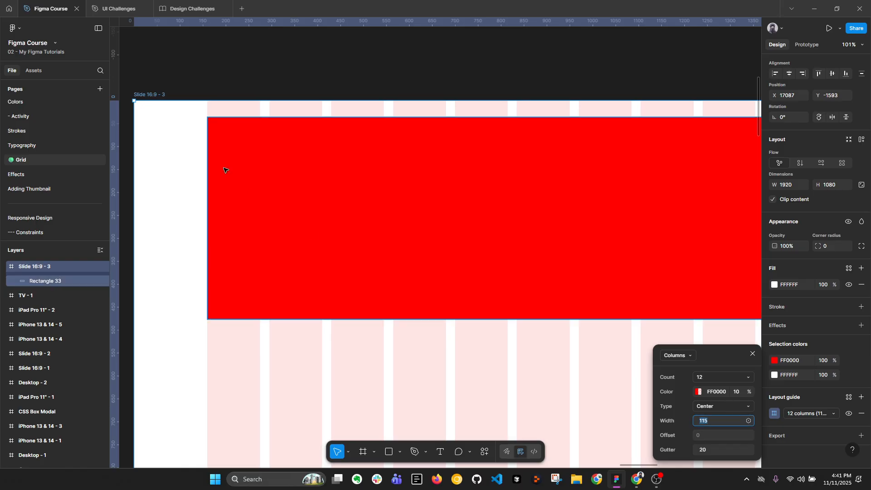
scroll(199, 163, up, 3)
scroll(217, 62, up, 5)
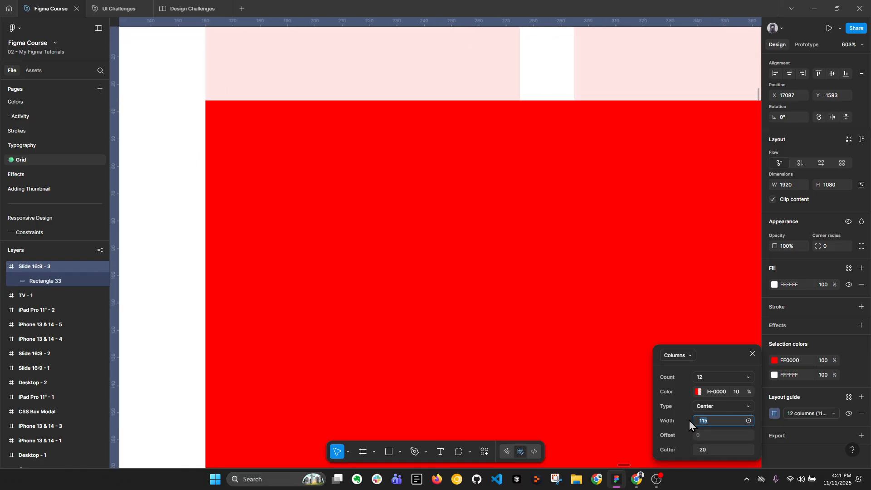
drag(700, 420, 692, 421)
scroll(436, 286, down, 6)
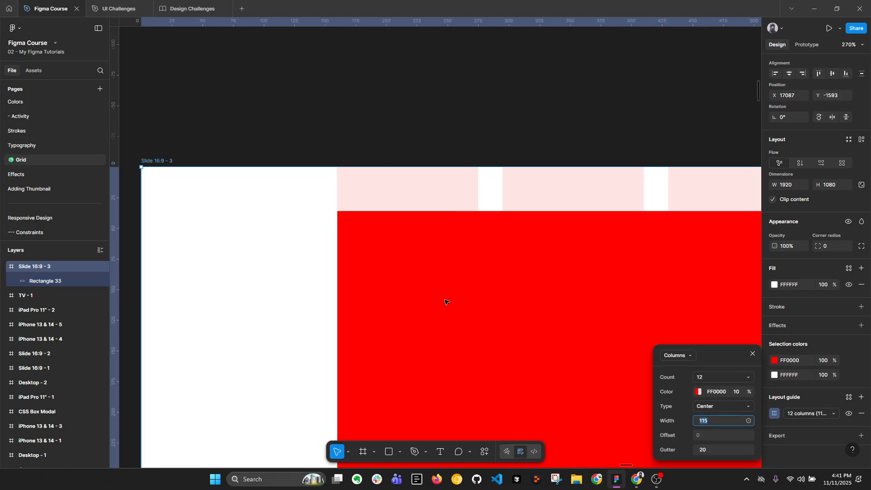
Delete the red reference rectangle from the Slide 16:9 frame
click(422, 255)
scroll(646, 213, down, 7)
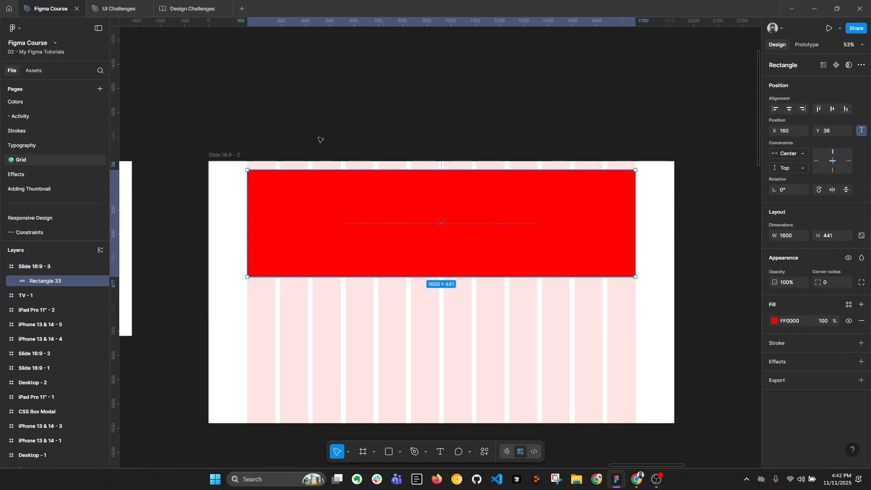
scroll(394, 196, down, 3)
key(Delete)
Test how the Slide 16:9 frame's centered columns respond to widening the frame, and restore its 1920 width
click(520, 213)
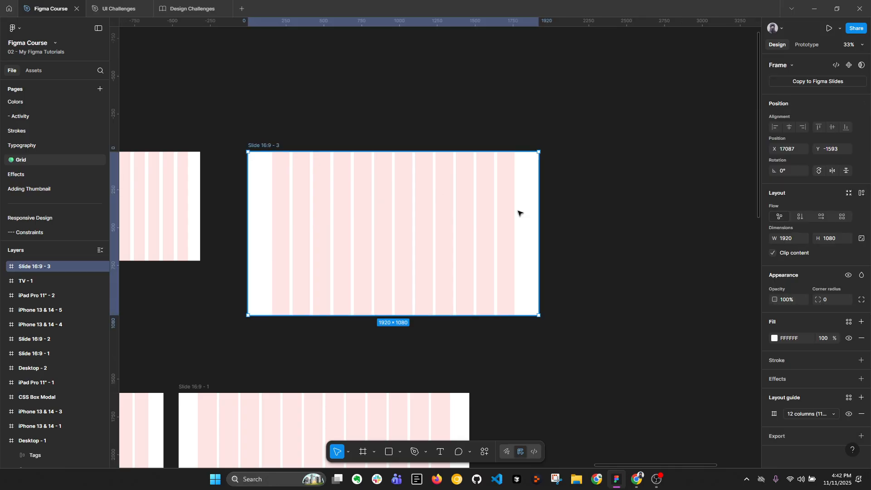
drag(538, 220, 696, 220)
drag(588, 220, 538, 225)
scroll(494, 227, left, 2)
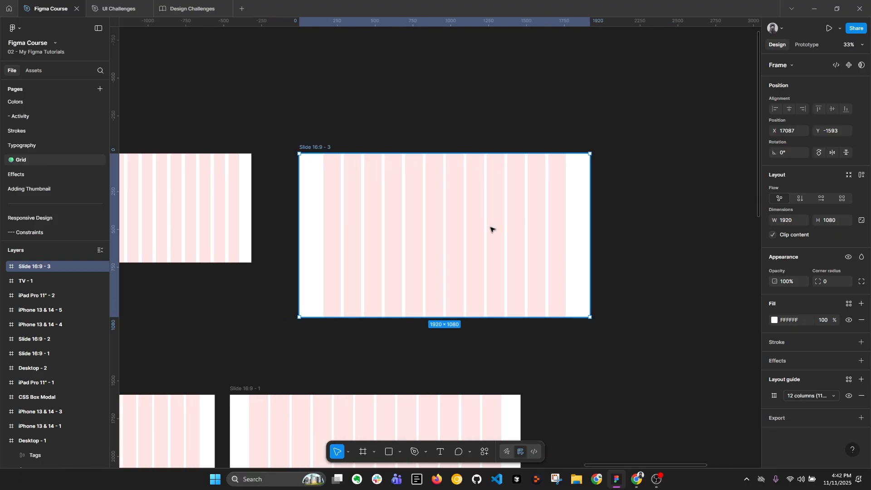
Delete the older row of column-guide frames below the device row, from the iPhone 13 & 14 frames to Slide 16:9 - 1
scroll(491, 229, down, 3)
scroll(481, 191, right, 3)
click(455, 195)
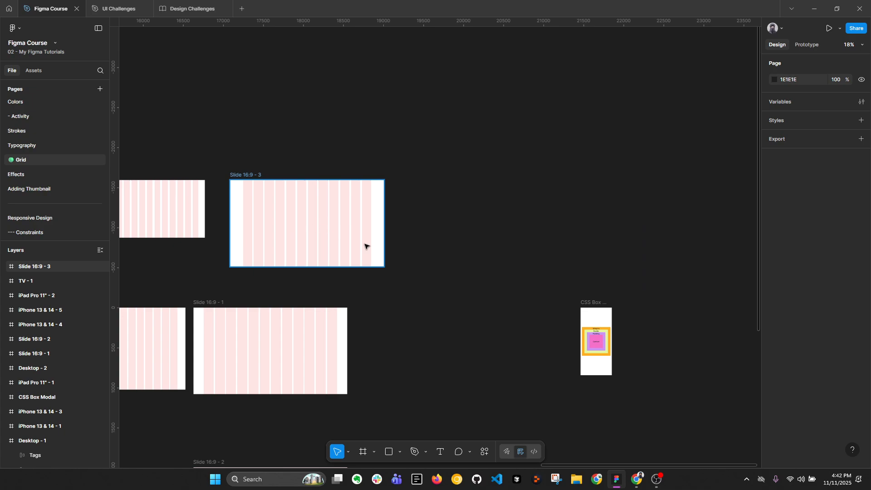
drag(319, 248, 620, 175)
scroll(445, 247, down, 1)
drag(313, 254, 267, 222)
mouse_move(198, 193)
mouse_down()
mouse_move(292, 245)
mouse_move(562, 288)
mouse_up()
key(Delete)
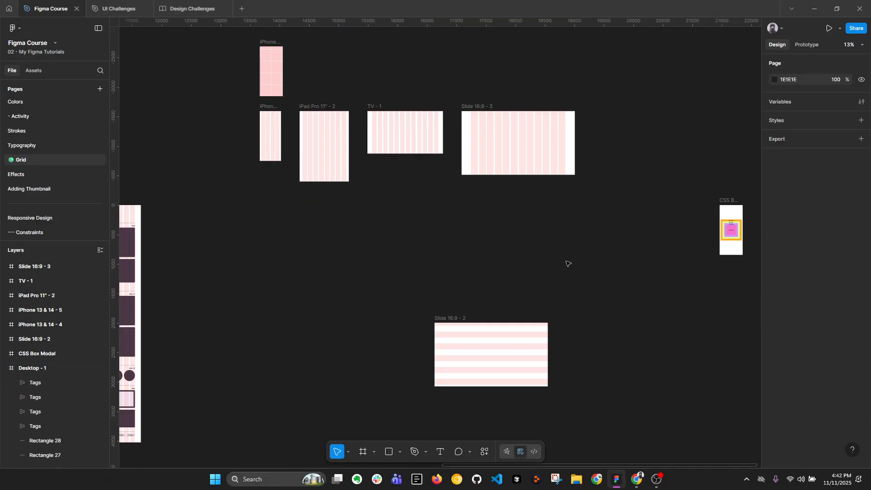
Duplicate the 1920-wide Slide 16:9 frame with its centered columns, placing the copy beside it at about X 19206 and Y -1593
drag(574, 202, 399, 260)
scroll(365, 183, up, 1)
drag(193, 195, 202, 198)
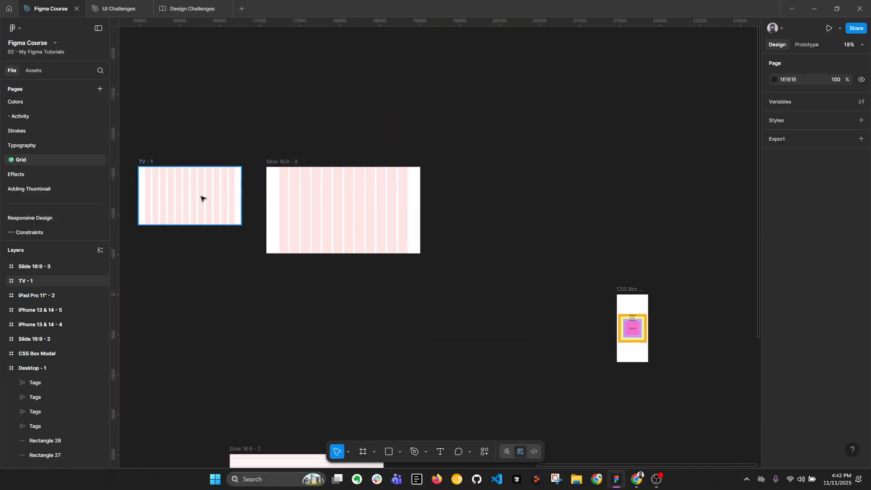
click(315, 206)
drag(310, 196, 466, 224)
scroll(503, 197, up, 2)
scroll(466, 225, up, 3)
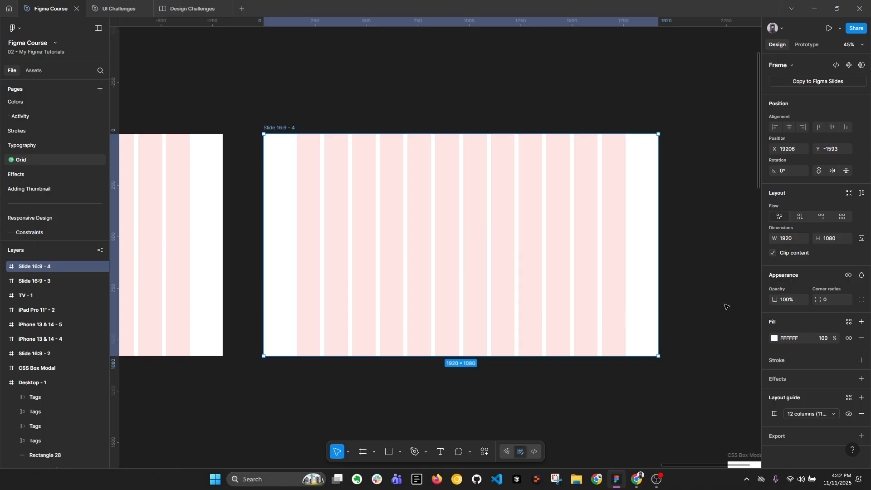
Remove the 12-column layout guide from the Slide 16:9 - 4 frame
drag(580, 212, 548, 223)
ctrl+scroll(533, 229, up, 1)
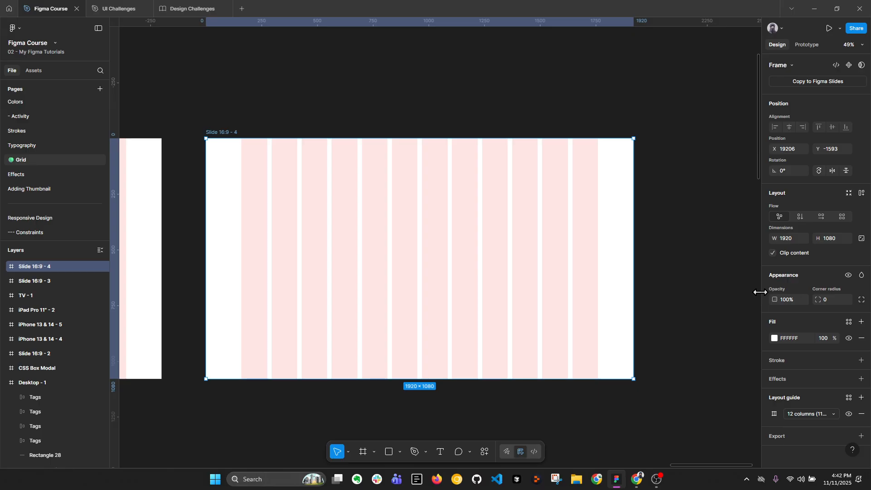
click(862, 415)
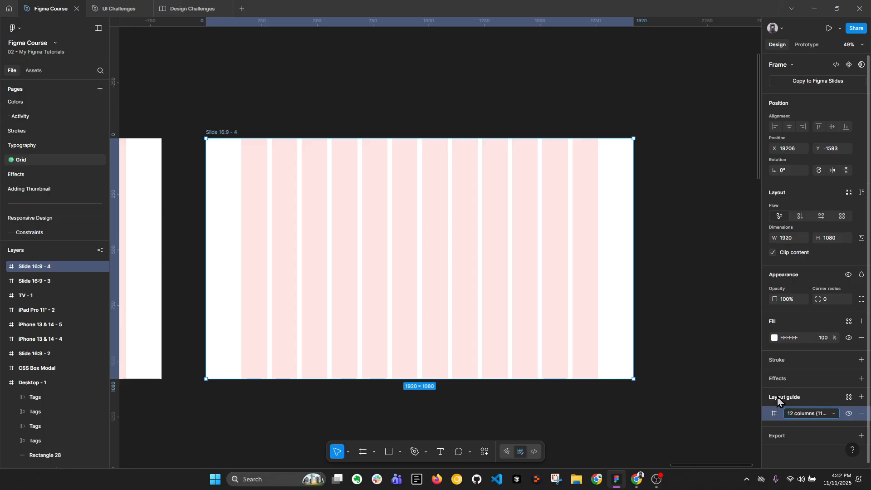
scroll(518, 171, down, 1)
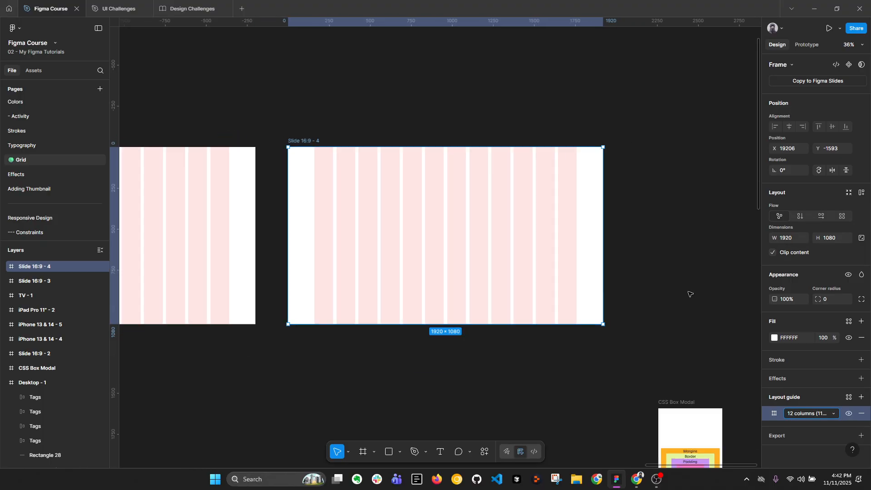
click(861, 413)
scroll(566, 190, down, 1)
scroll(540, 206, left, 4)
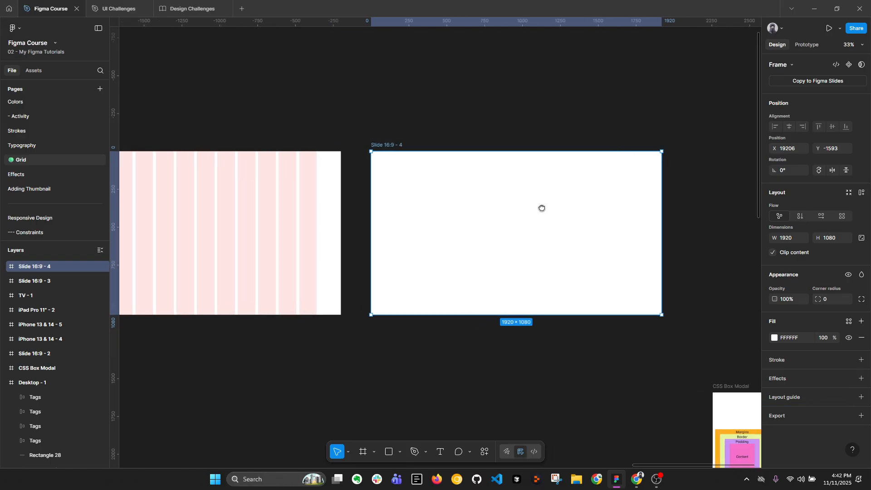
scroll(537, 212, left, 3)
Copy the 12-column layout guide from the Slide 16:9 - 3 frame and paste it onto the Slide 16:9 - 4 frame
click(247, 212)
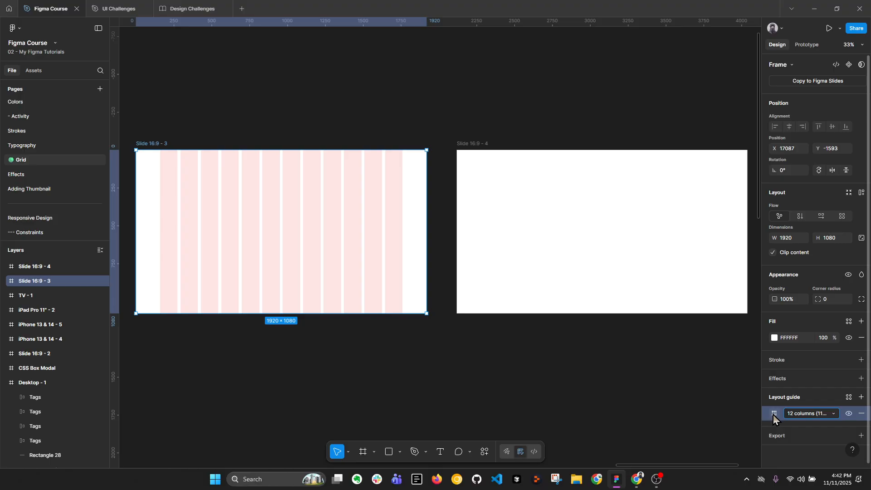
click(772, 414)
click(774, 415)
click(797, 414)
click(797, 415)
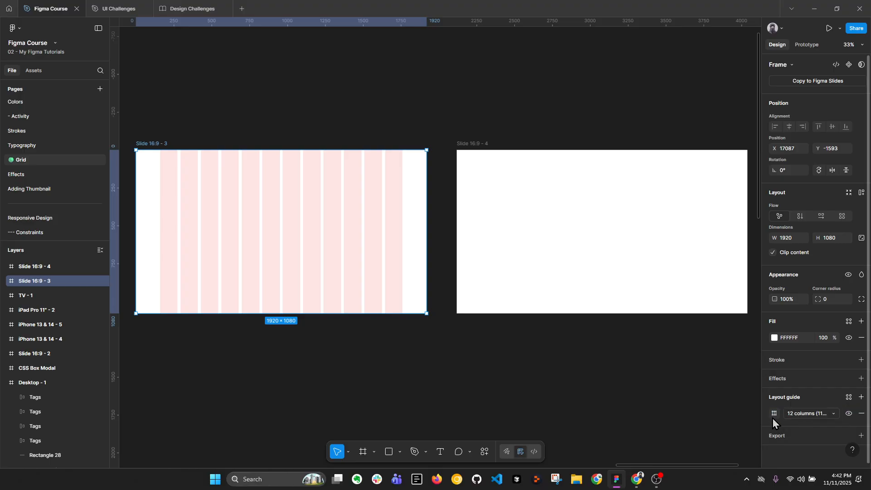
click(764, 418)
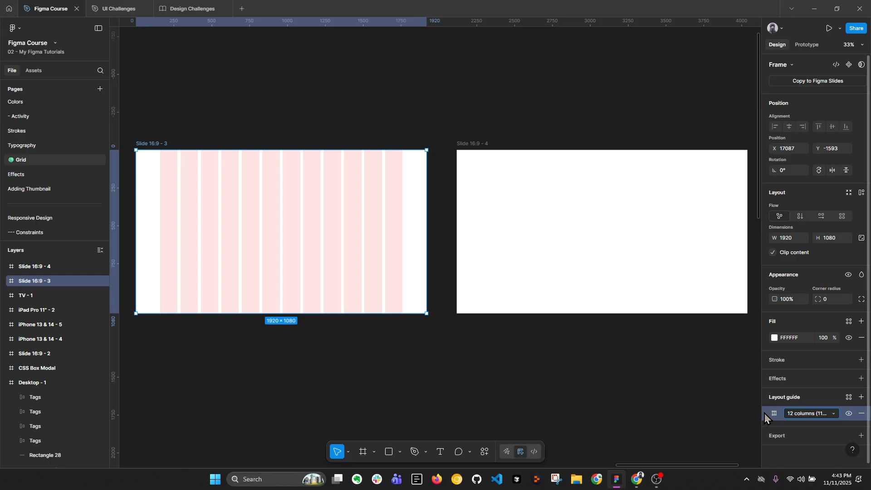
click(764, 339)
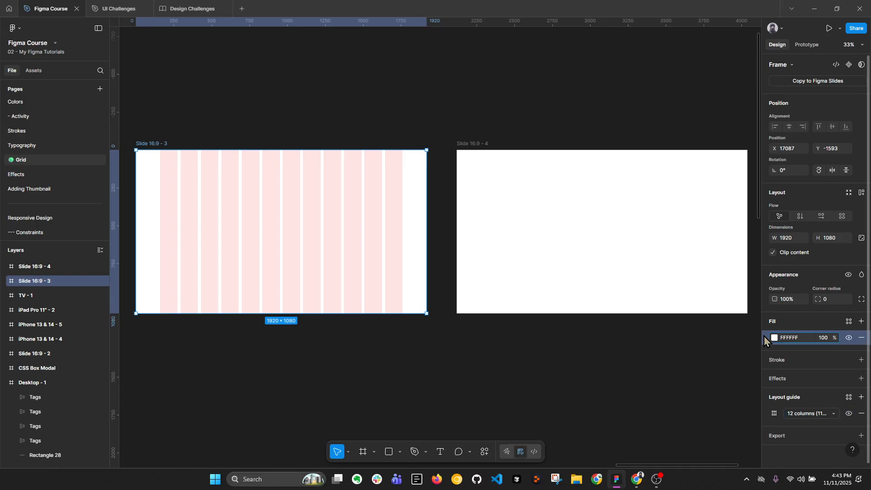
click(766, 419)
click(544, 230)
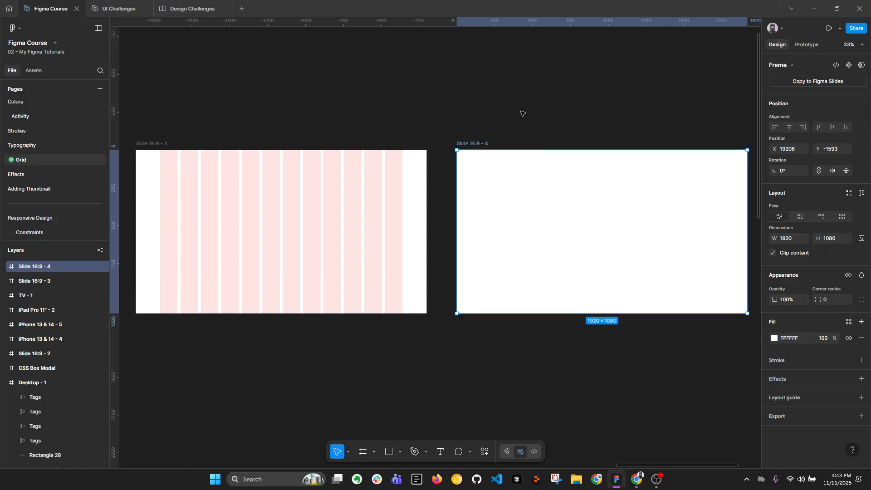
key(ctrl+v)
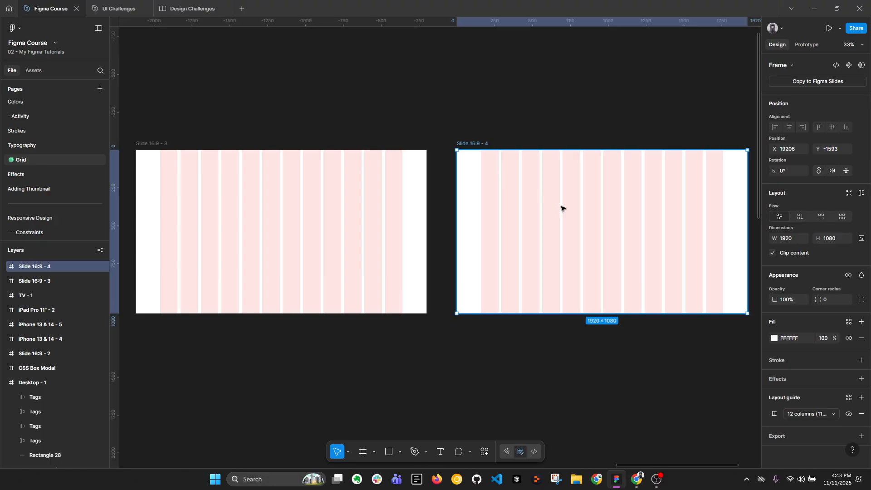
Set the gutter of the Slide 16:9 - 4 frame's centered columns to 32
scroll(535, 213, right, 3)
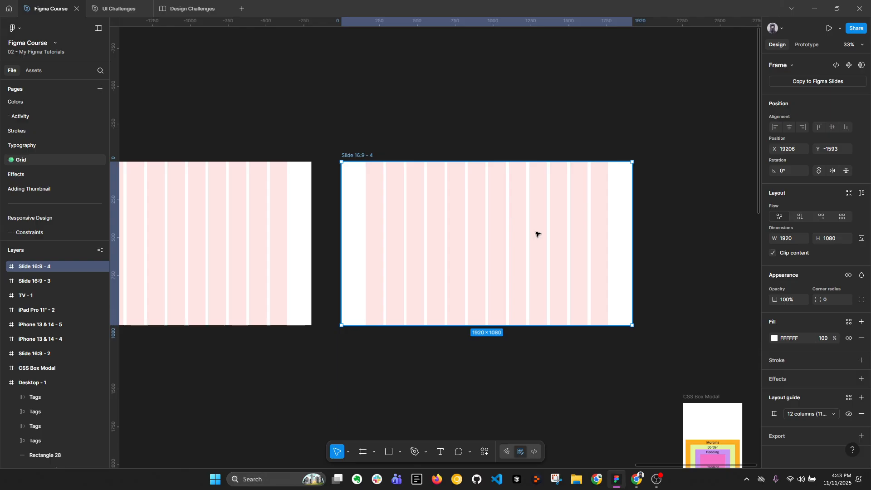
click(773, 414)
click(707, 452)
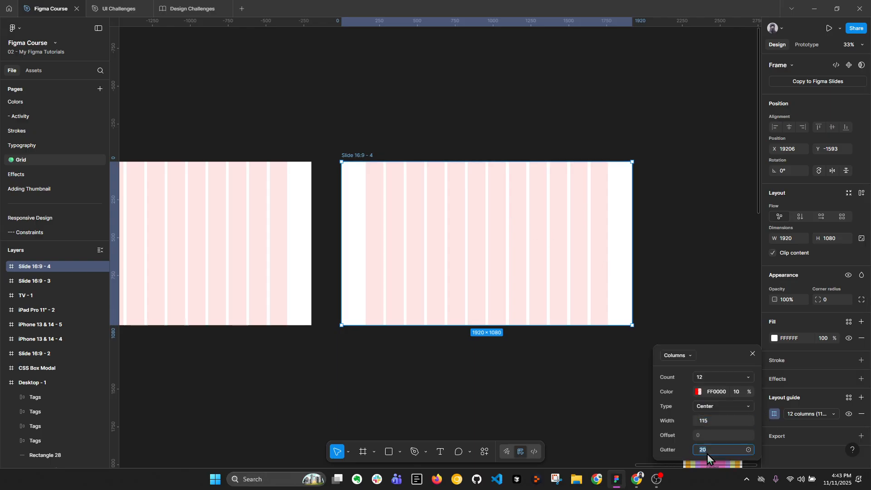
text(2)
key(Return)
Set the gutter of the Slide 16:9 - 3 frame's centered columns to 32 and deselect the frame
click(236, 219)
drag(277, 219, 400, 216)
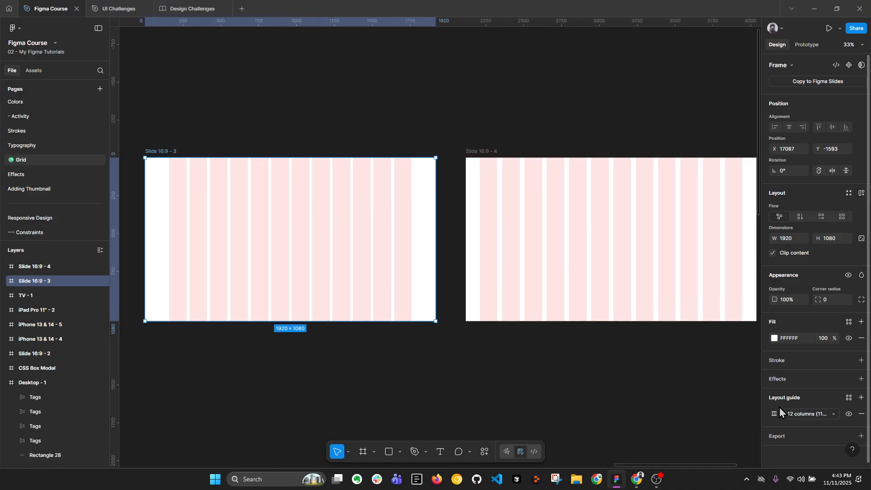
click(775, 412)
click(715, 451)
text(32)
key(Return)
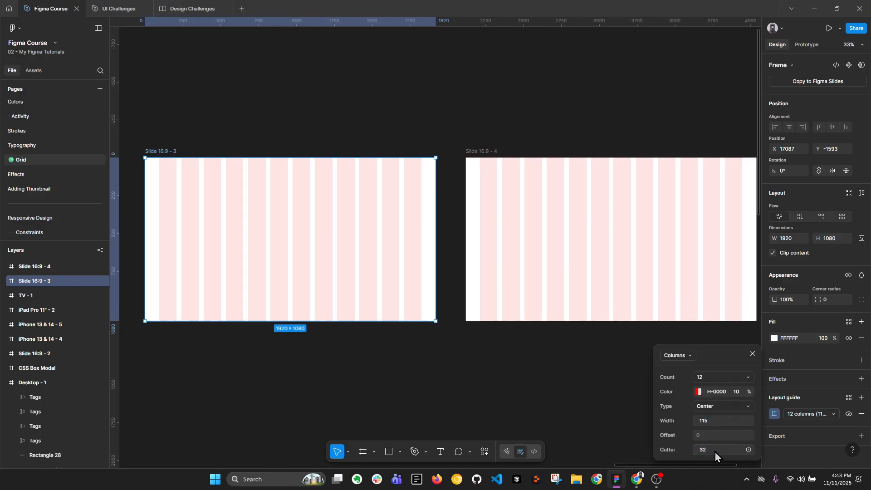
click(551, 153)
Add a second layout guide to the Slide 16:9 - 4 frame and make it a Rows guide
ctrl+scroll(546, 132, down, 3)
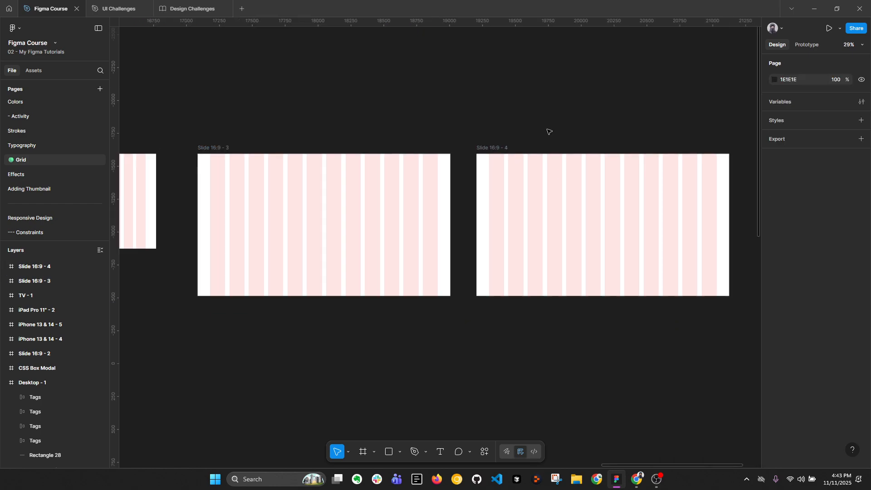
drag(581, 165, 491, 183)
ctrl+scroll(474, 187, up, 3)
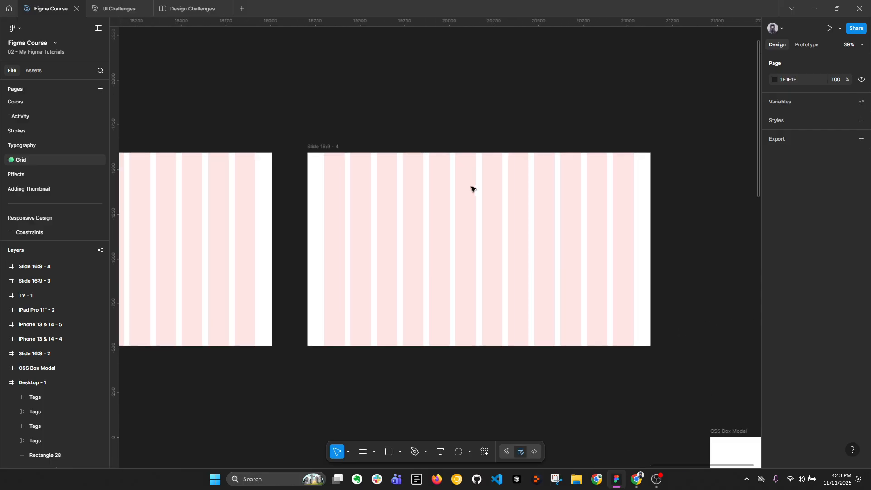
ctrl+scroll(472, 212, up, 2)
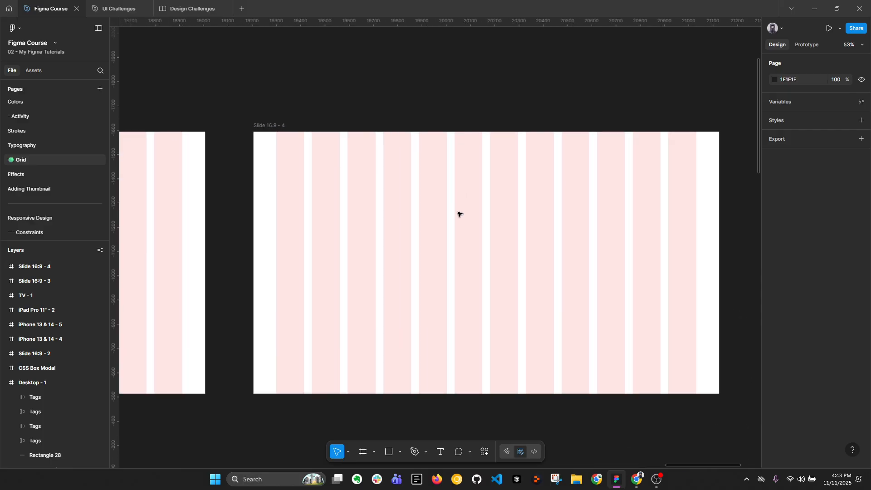
click(451, 205)
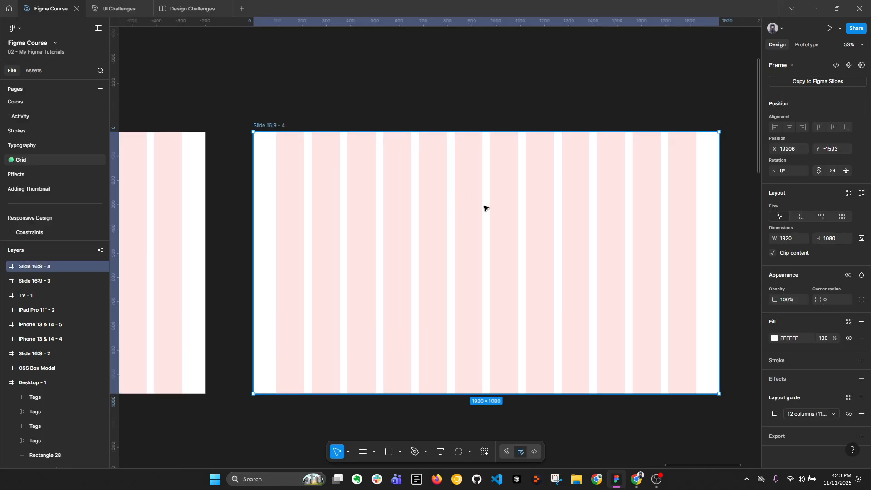
scroll(508, 217, right, 1)
click(860, 397)
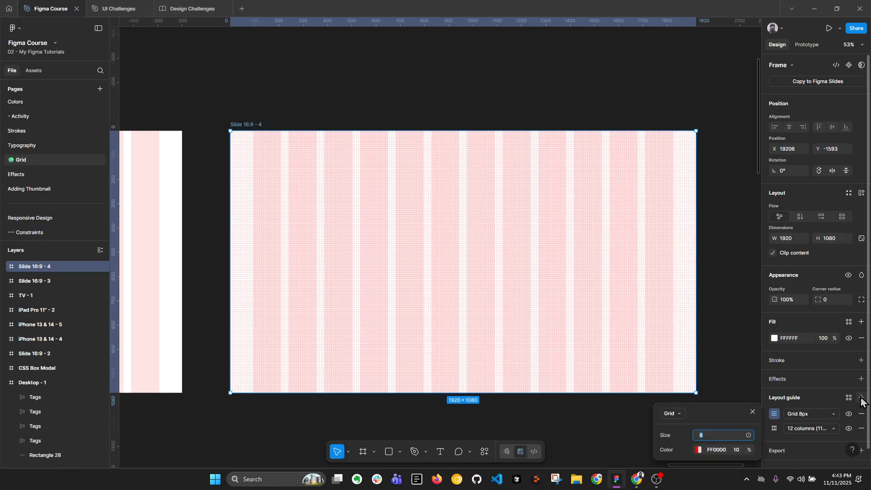
click(672, 413)
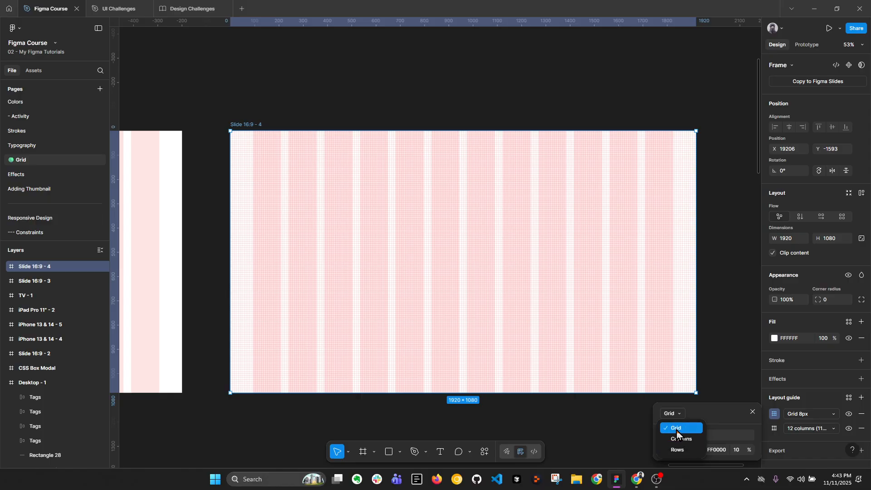
click(678, 449)
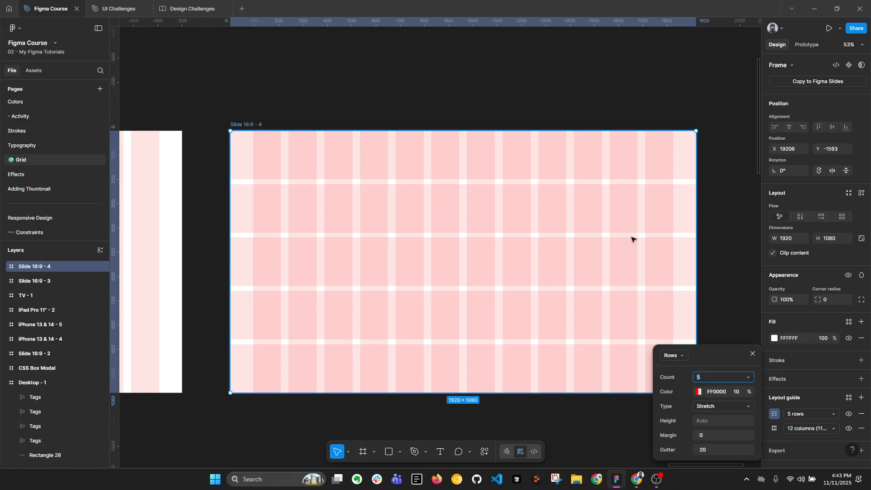
Keep the row guide's Stretch type and set its count to 6
click(716, 409)
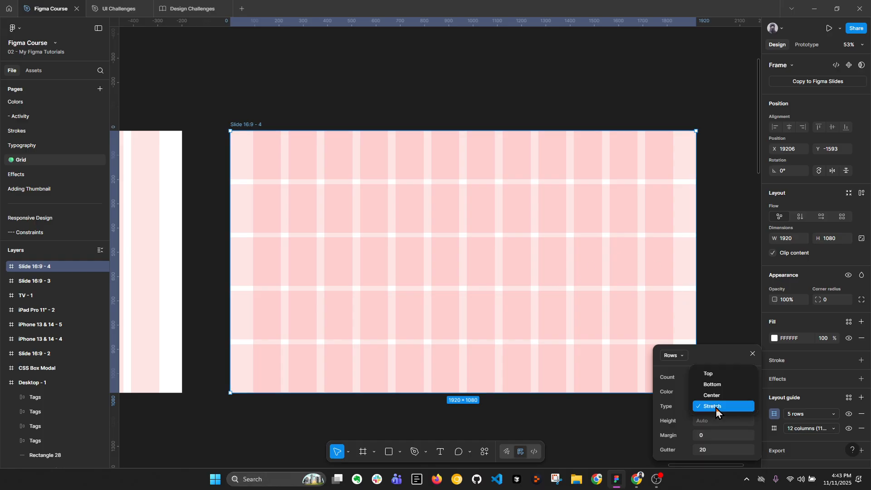
click(716, 407)
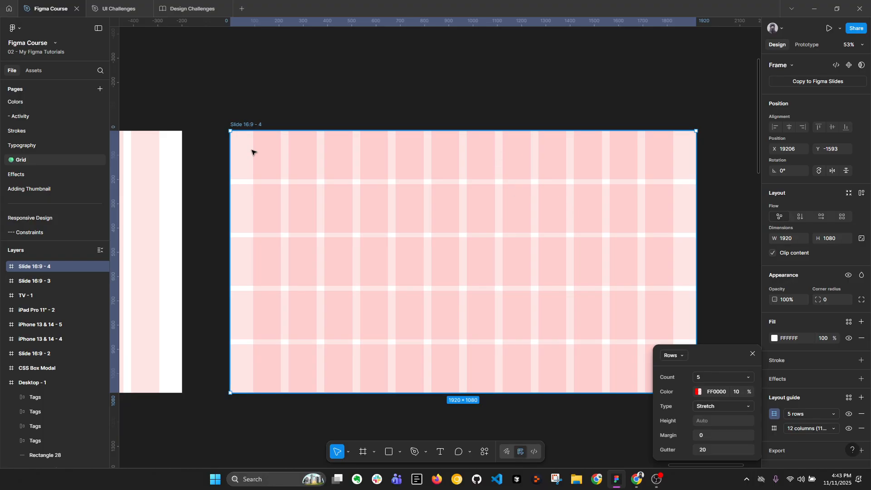
click(707, 377)
text(6)
key(Return)
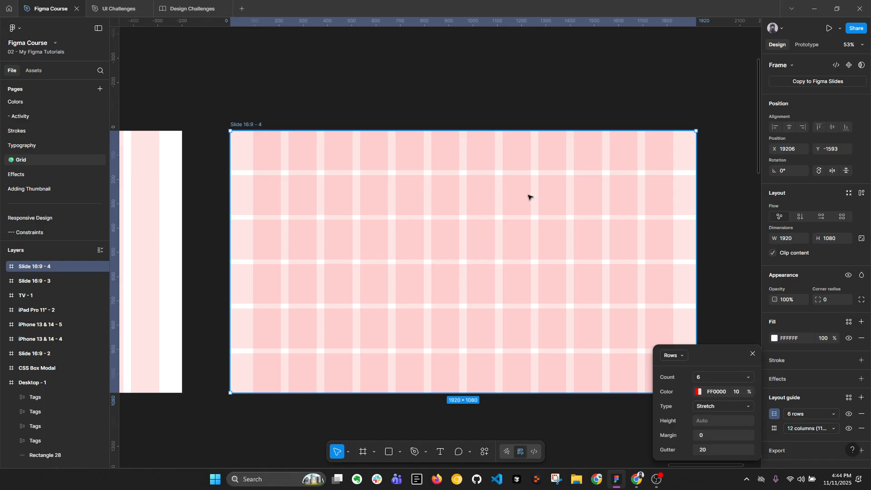
Set the row guide's count to 1000 and its type to Top
click(736, 379)
text(10)
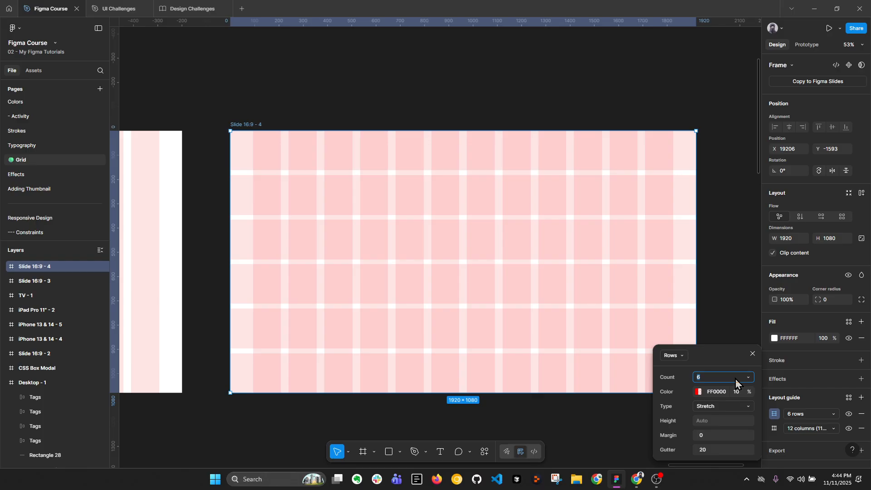
text(00)
key(Return)
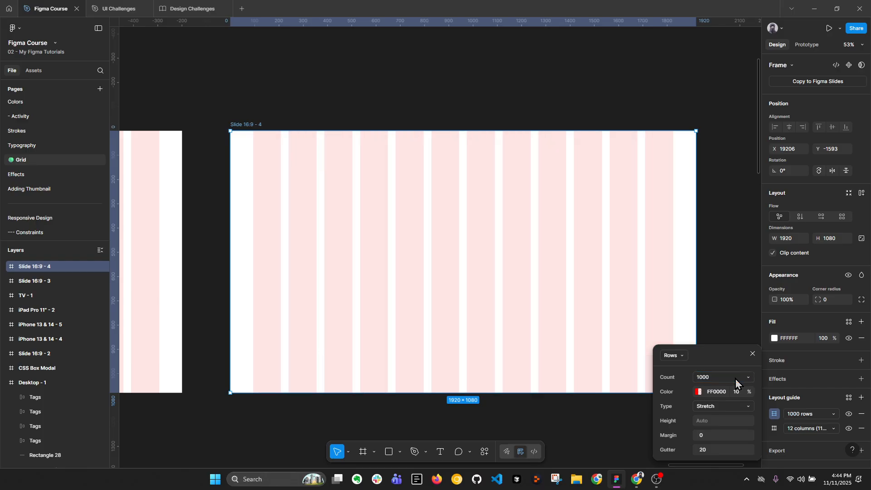
click(707, 407)
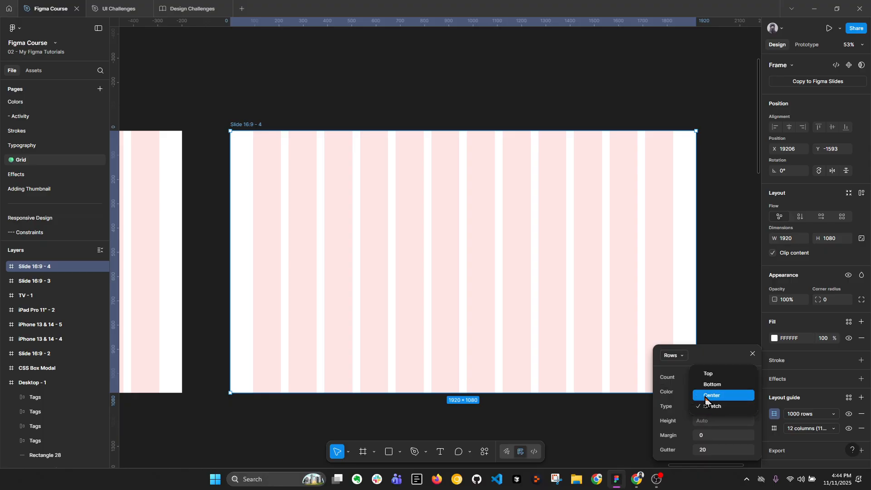
click(711, 376)
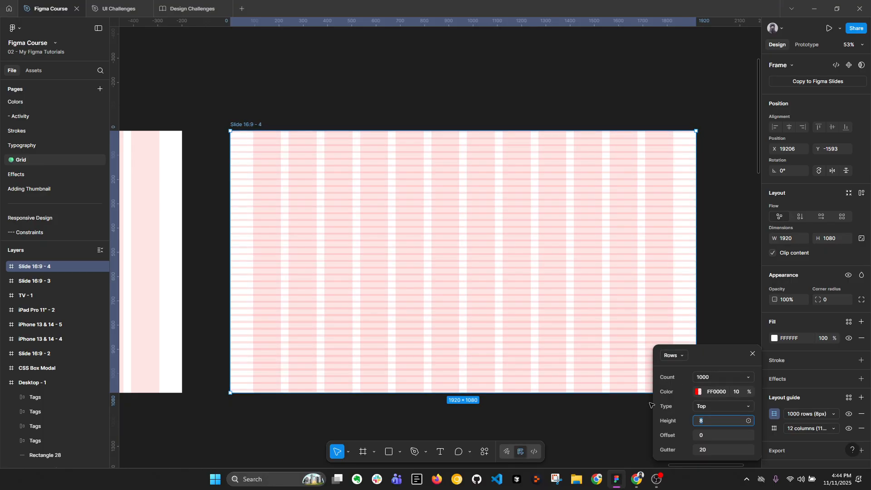
Test row guide offsets of 1000 and 100, and reset the offset to 0
key(BackSpace)
click(705, 439)
text(1000)
key(Return)
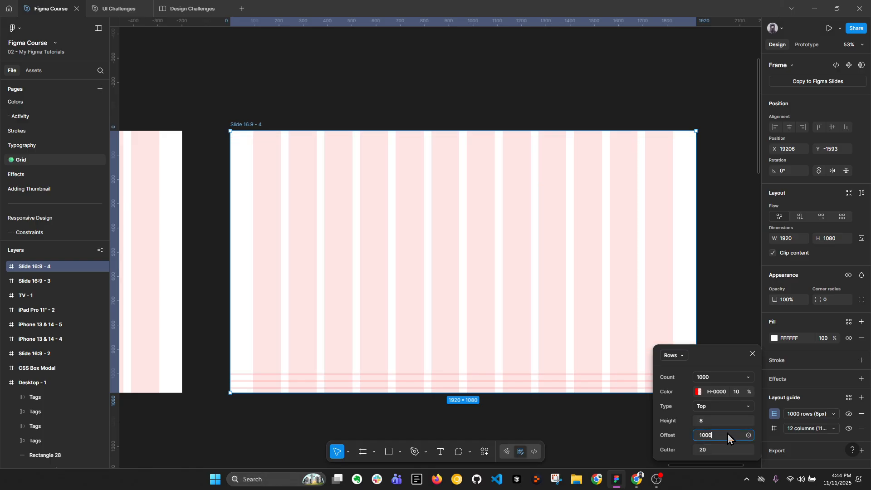
key(BackSpace)
key(Return)
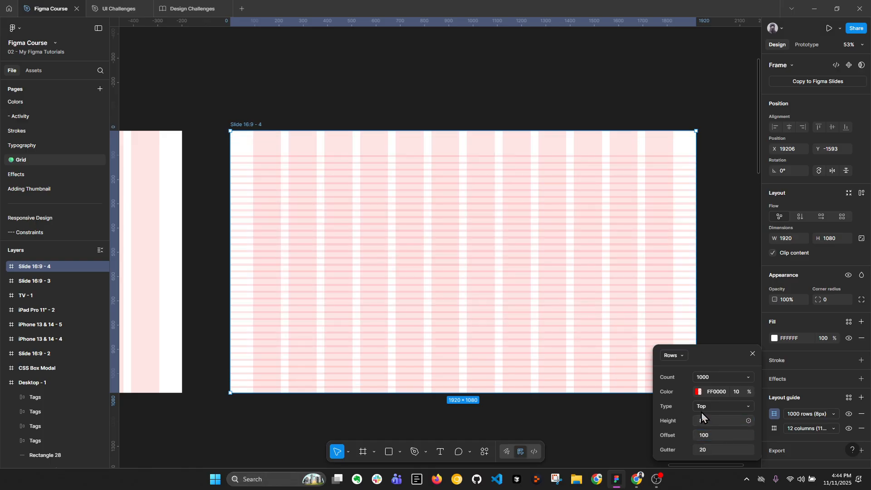
click(715, 439)
text(0)
key(Return)
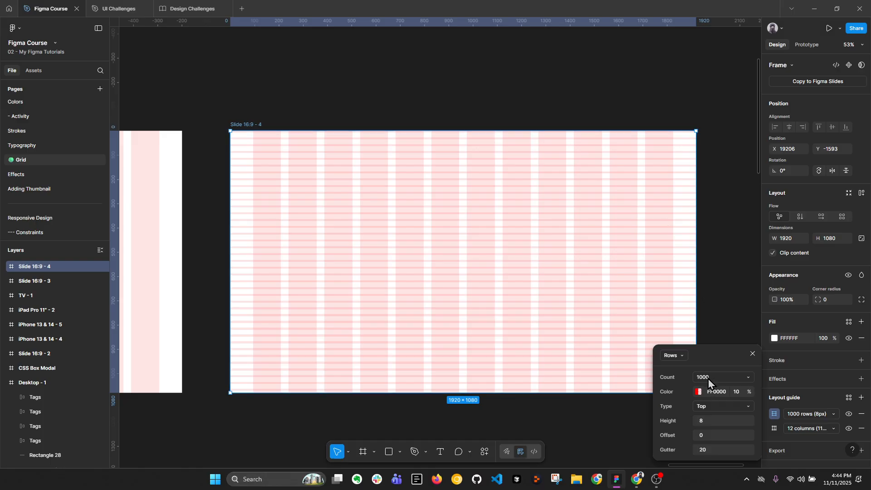
Recolor the row guide to green 00B746 at 20% opacity
click(698, 391)
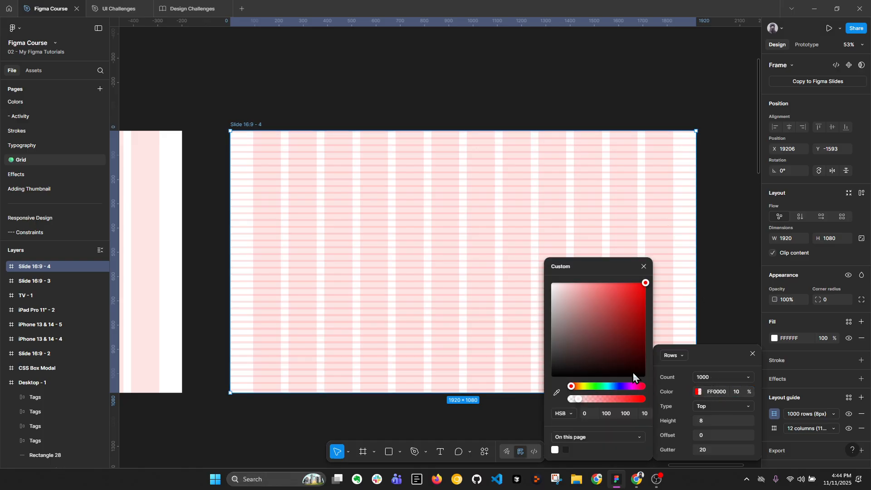
drag(592, 386, 599, 386)
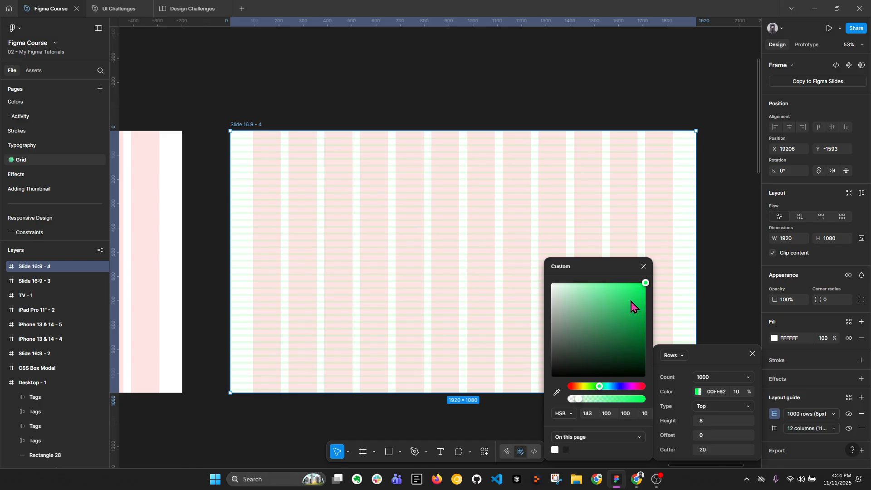
drag(631, 301, 648, 310)
click(743, 393)
text(2)
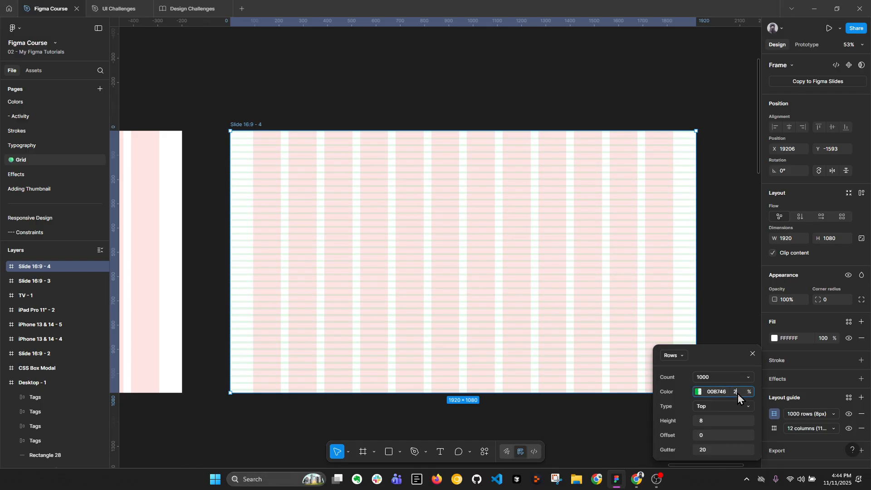
text(0)
key(Return)
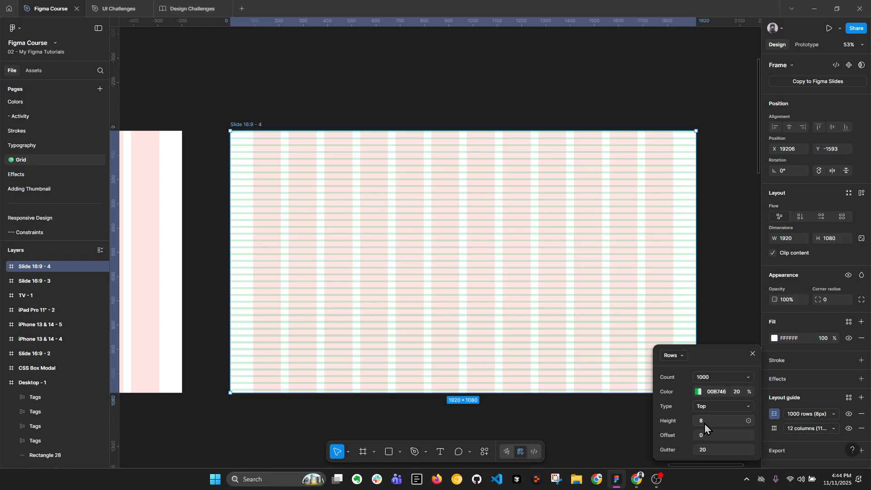
Set the row guide's height to 4 and its gutter to 4
click(704, 425)
click(706, 420)
key(Return)
click(705, 450)
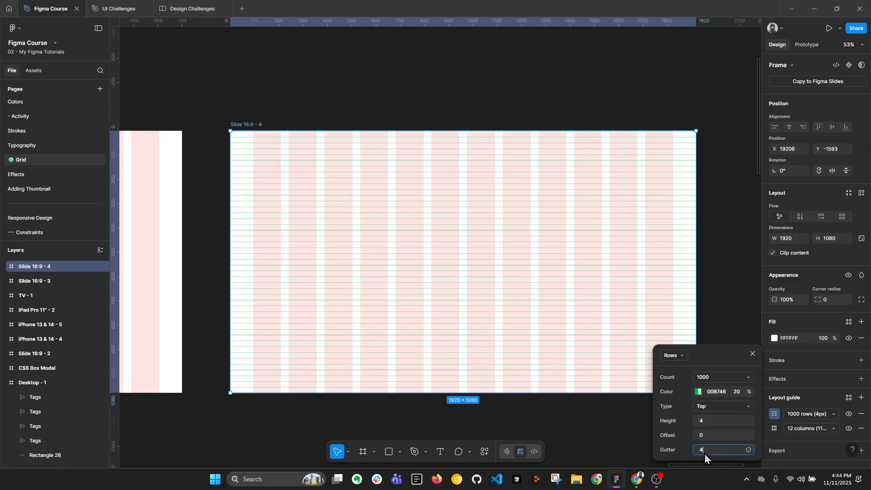
text(4)
key(Return)
Draw a 4 × 4 test rectangle between the row guides near the frame's upper edge and delete it
scroll(632, 130, up, 10)
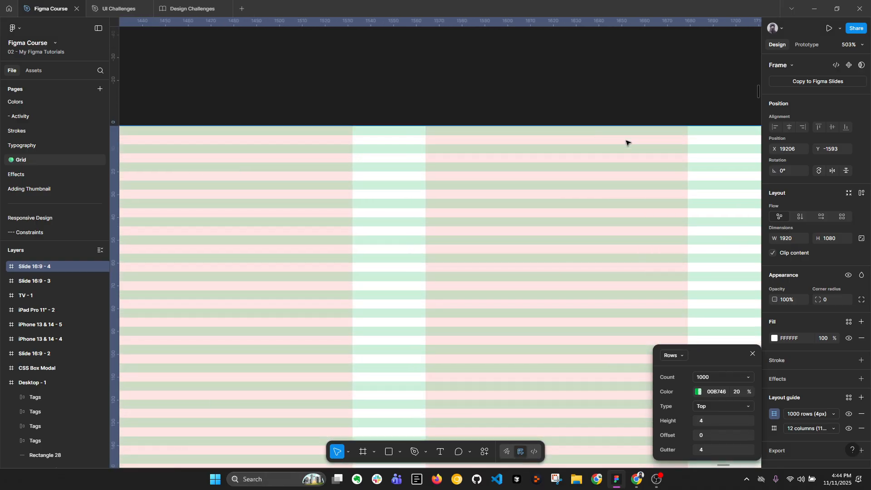
scroll(626, 143, up, 8)
key(r)
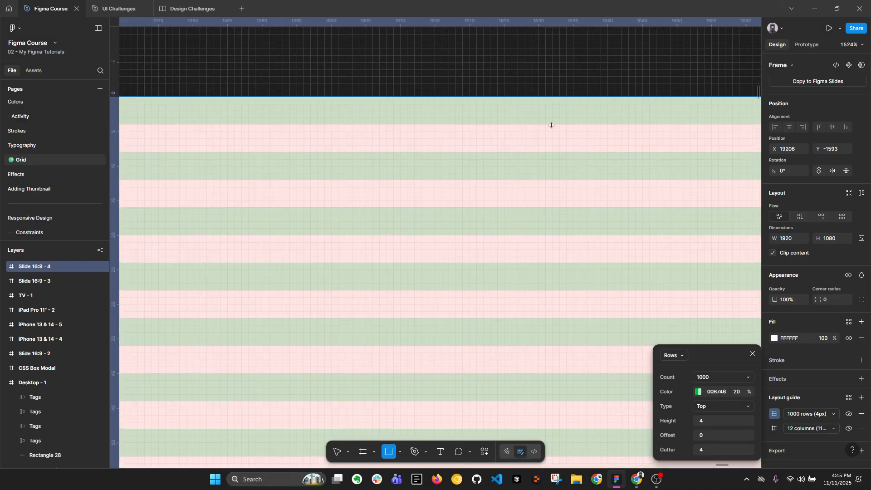
mouse_move(551, 125)
mouse_down()
mouse_move(579, 152)
mouse_move(570, 171)
mouse_move(577, 192)
mouse_up()
scroll(576, 181, down, 8)
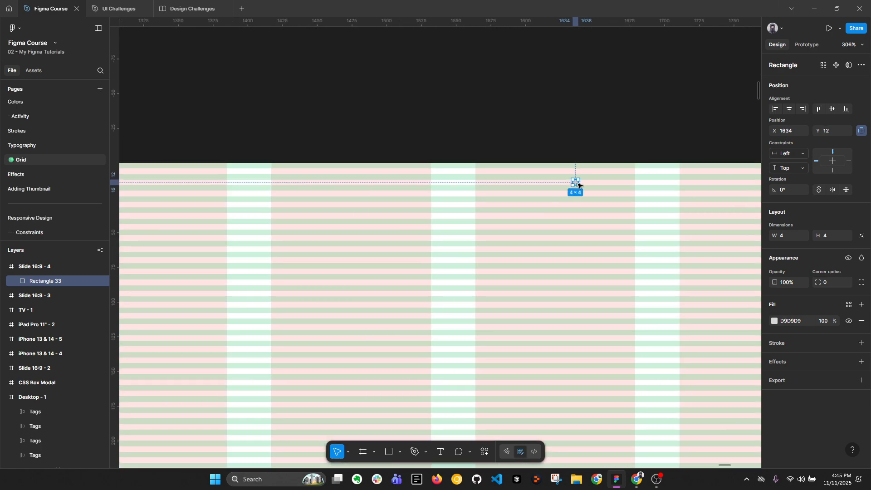
key(Delete)
Add the text "Heading 1" near the upper-left corner of the Slide 16:9 - 4 frame
scroll(556, 155, down, 4)
drag(312, 170, 509, 169)
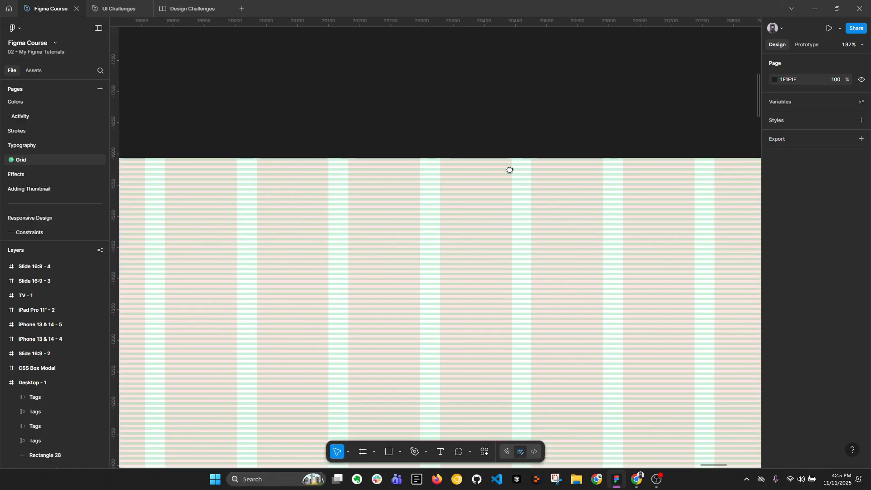
drag(292, 188, 612, 180)
scroll(425, 176, up, 5)
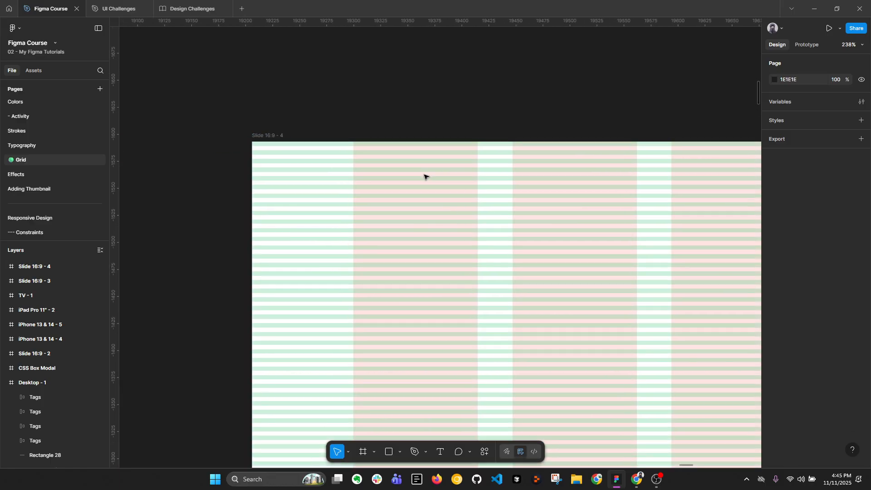
key(t)
click(420, 183)
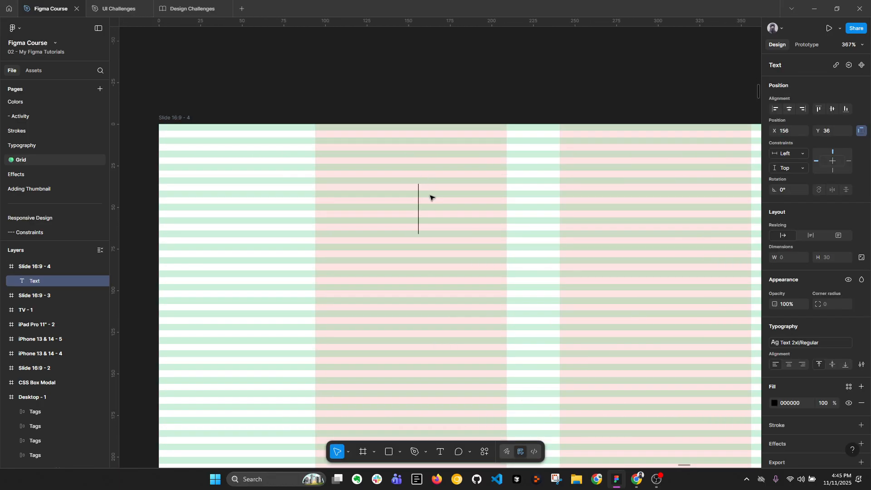
text(heading 1)
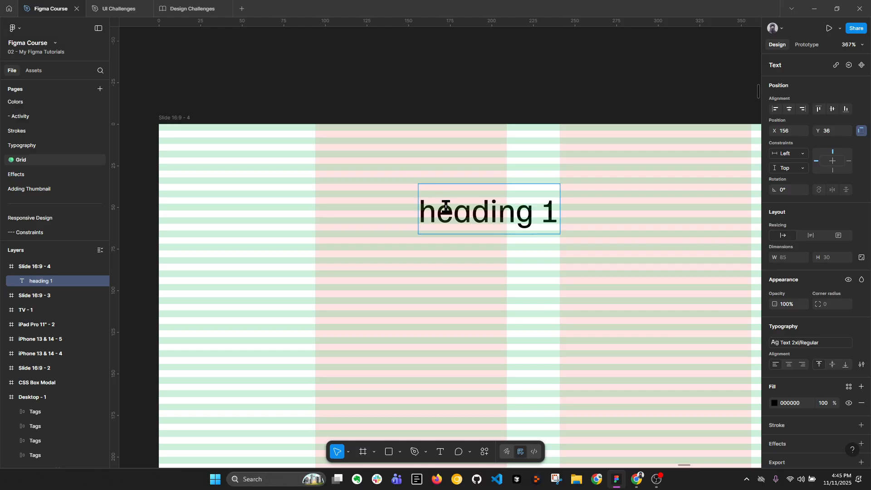
drag(431, 213, 421, 213)
text(H)
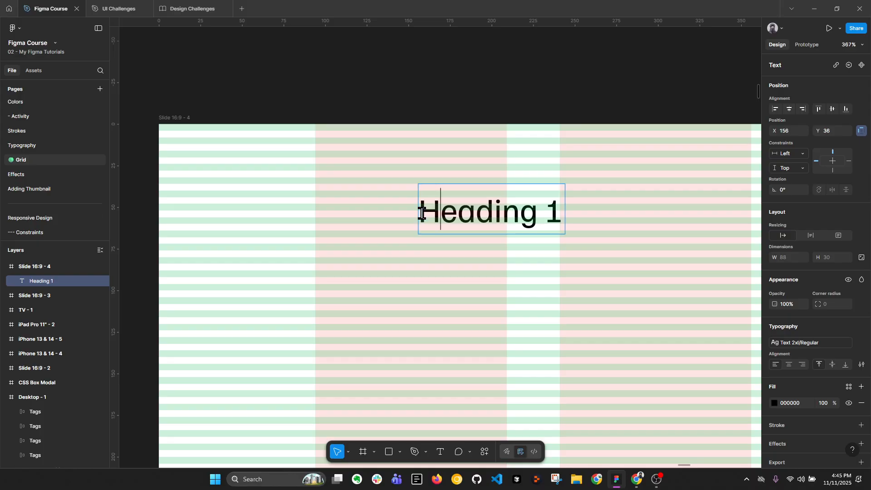
Align the heading to the start of the first column and a row guide, at X 94 and Y 28
key(Escape)
drag(468, 219, 365, 205)
scroll(366, 207, up, 3)
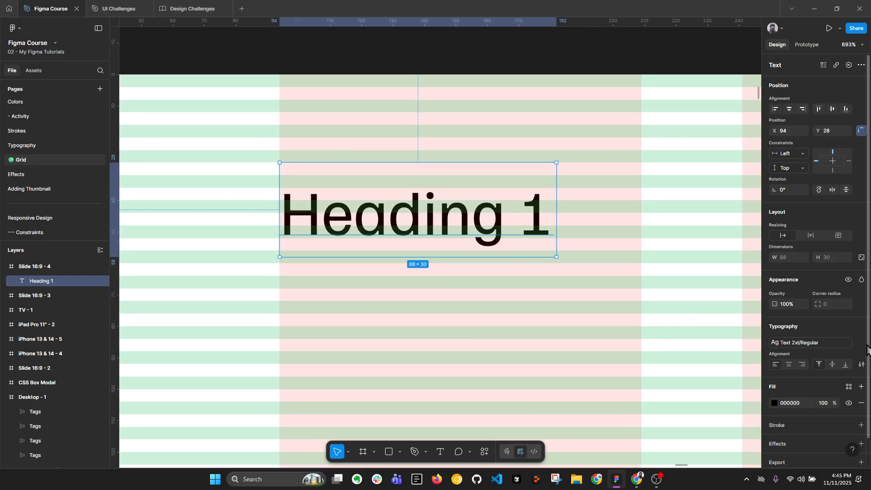
Detach the heading's text style and set its line height to Auto
click(861, 342)
click(789, 379)
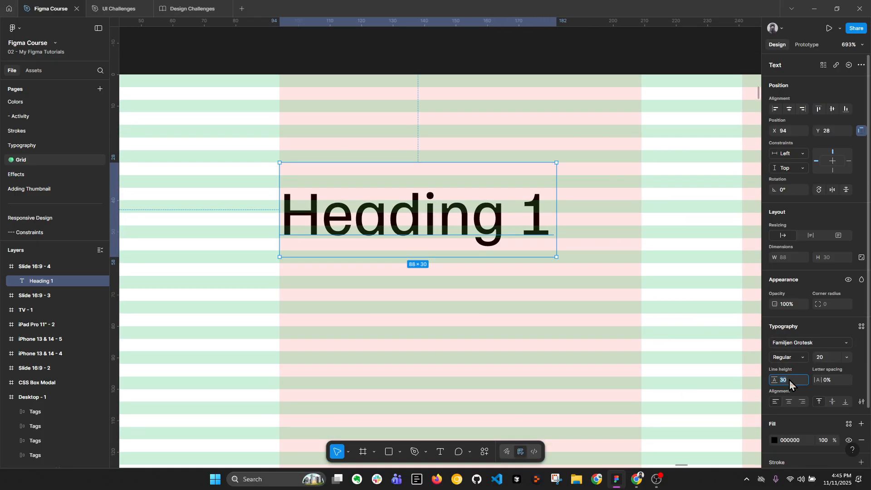
text(auto)
key(Return)
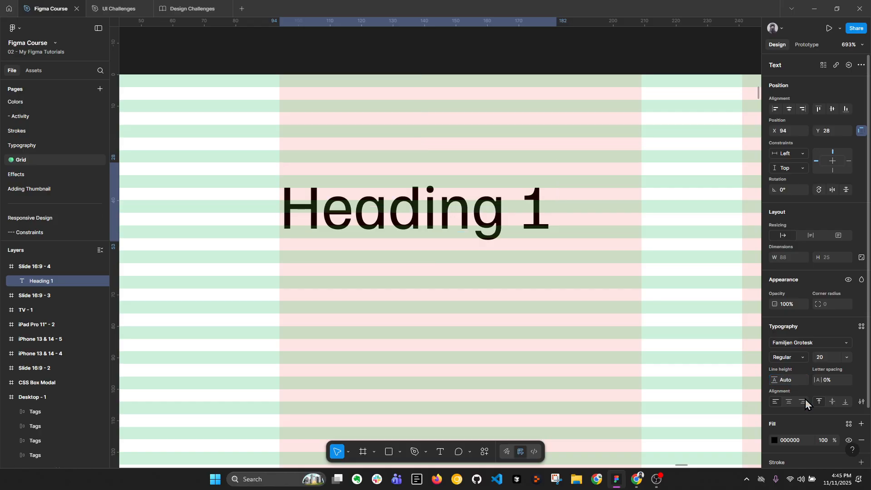
Make the heading bold and set its line height to 24
click(822, 359)
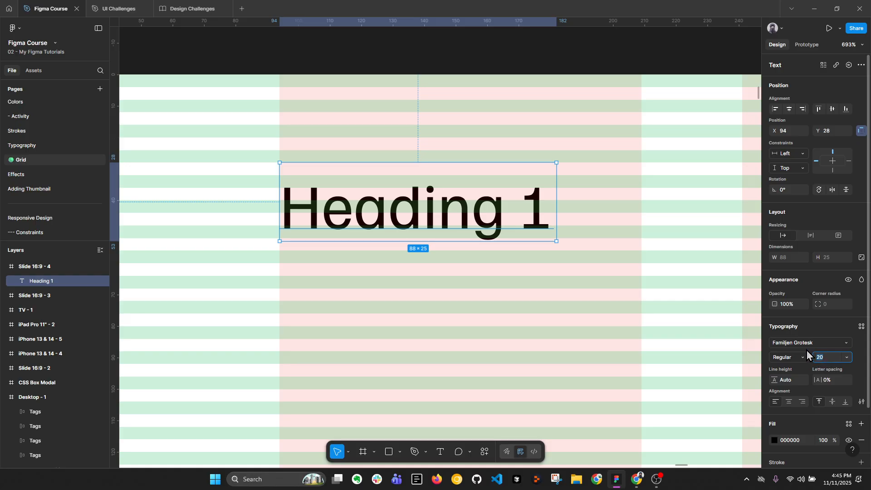
key(ctrl+b)
scroll(379, 203, up, 5)
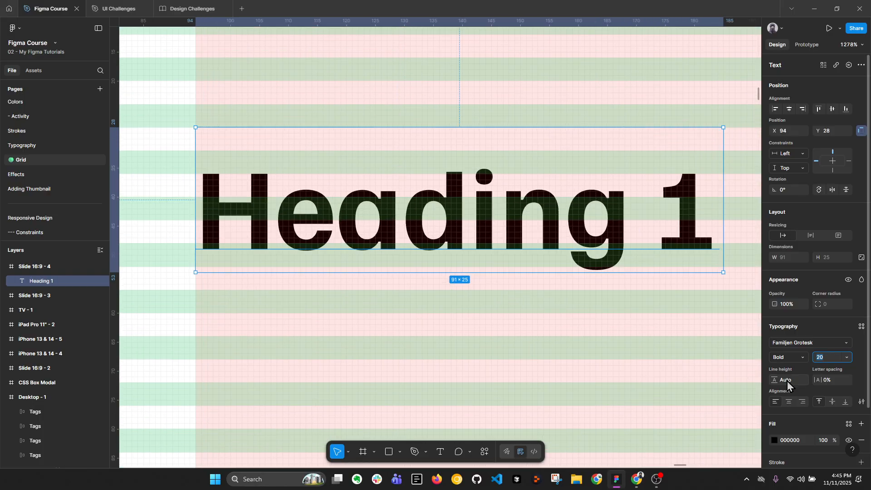
click(790, 381)
text(24)
key(Return)
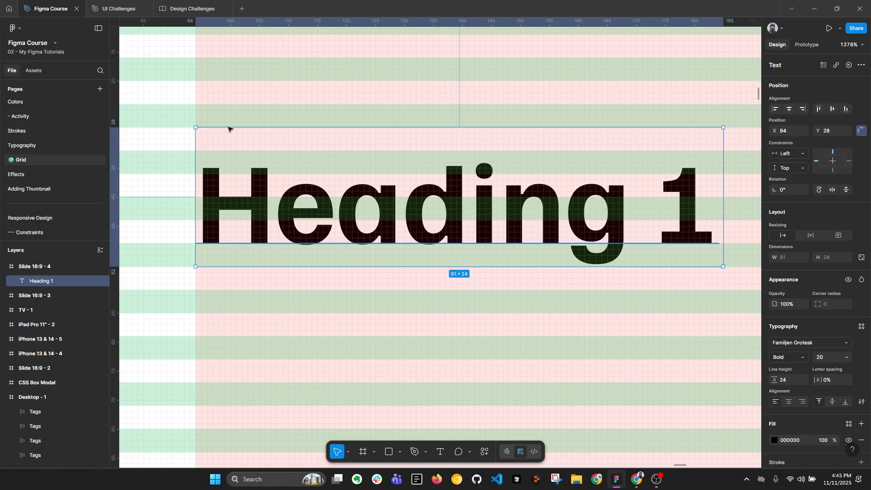
Duplicate the heading directly below the original, aligned to the same column at Y 56
drag(254, 171, 255, 172)
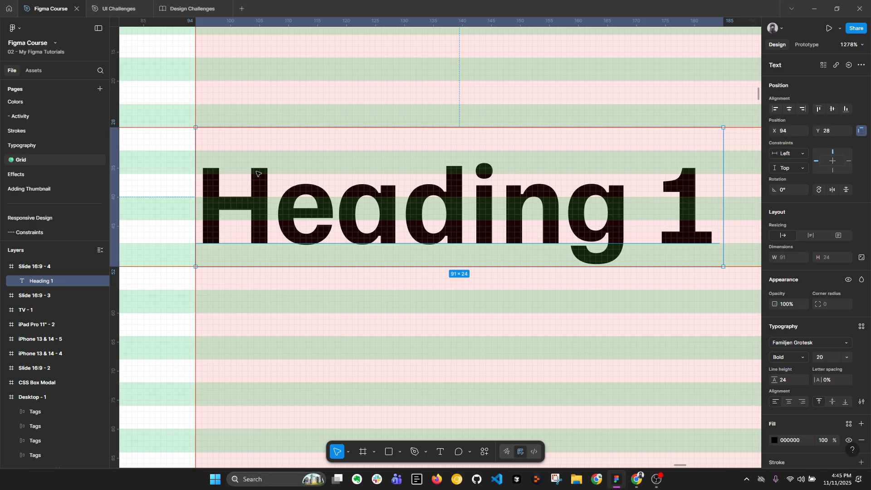
scroll(372, 177, down, 5)
drag(375, 181, 371, 263)
scroll(370, 262, up, 2)
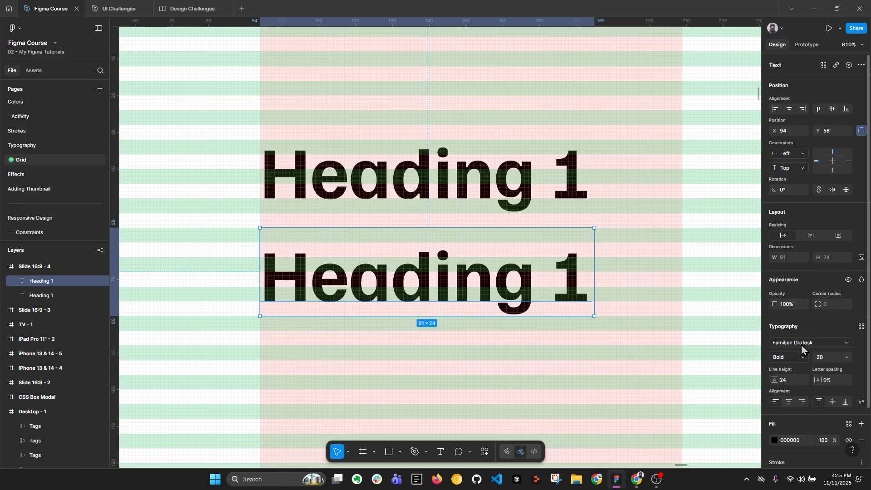
Set the lower heading copy's font size to 16 and its weight to Regular
click(825, 358)
text(16)
key(Return)
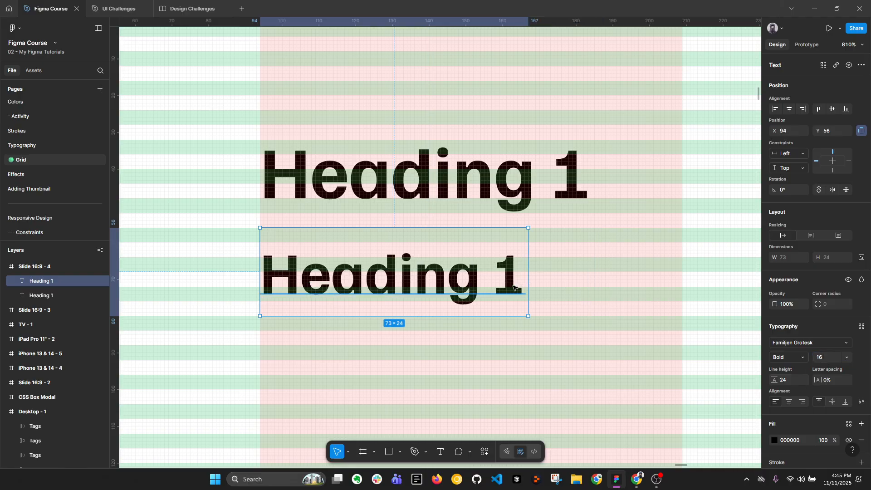
key(ctrl+b)
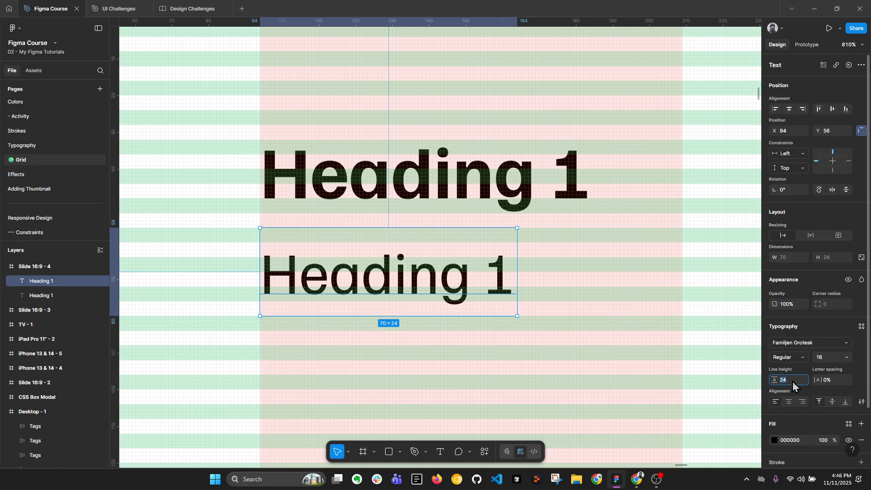
Replace the copy's text with "Lorem ipsum" on the first line and "Lorem" on the second
double_click(489, 275)
text(L)
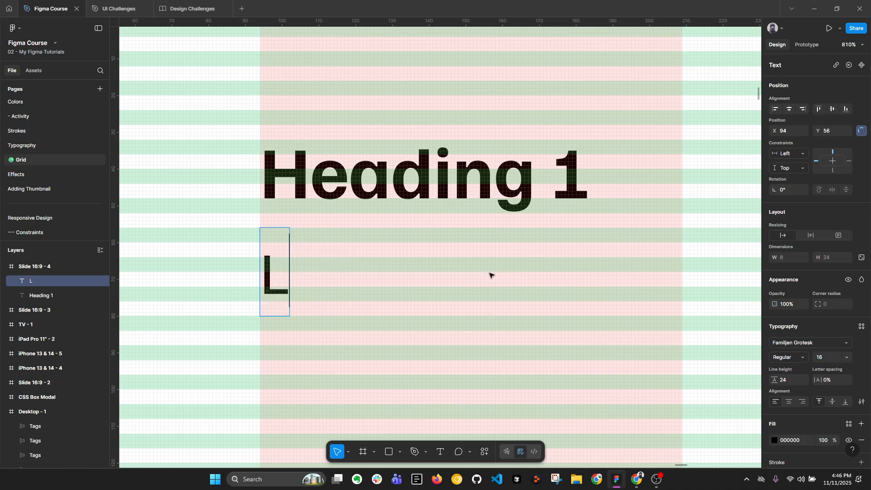
text(orem ipsu)
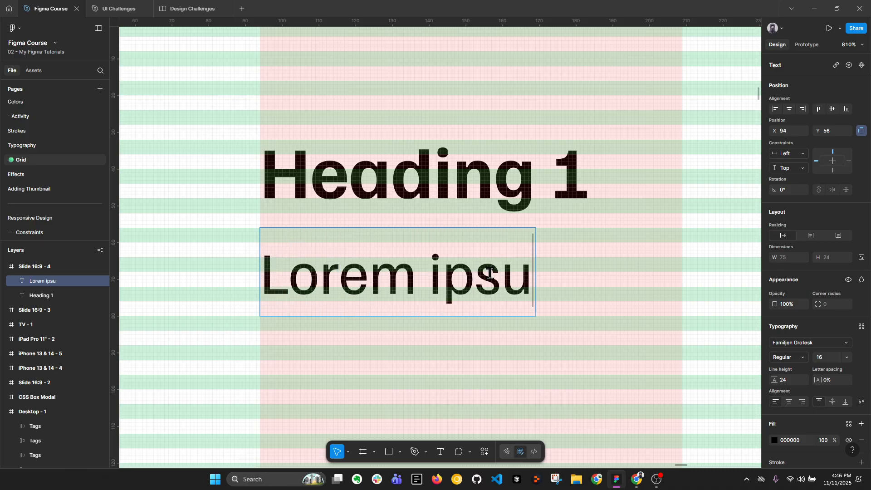
text(m)
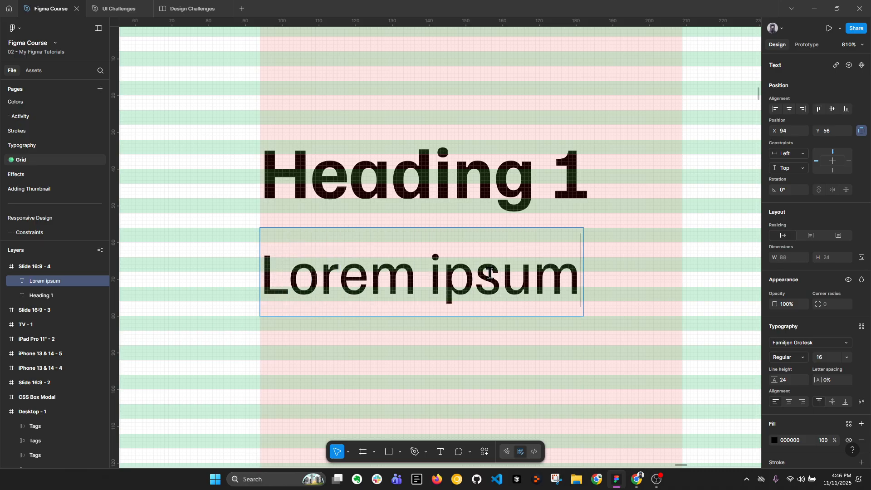
key(Return)
text(Lore,)
key(BackSpace)
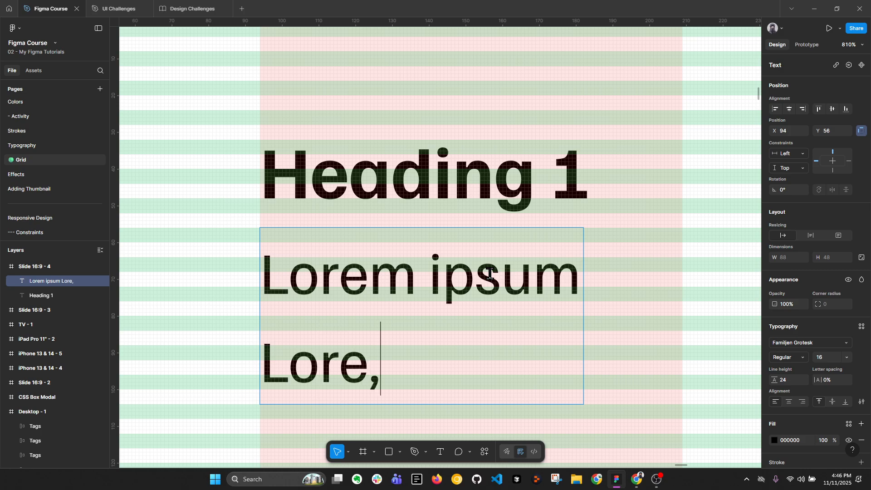
key(BackSpace)
text(m)
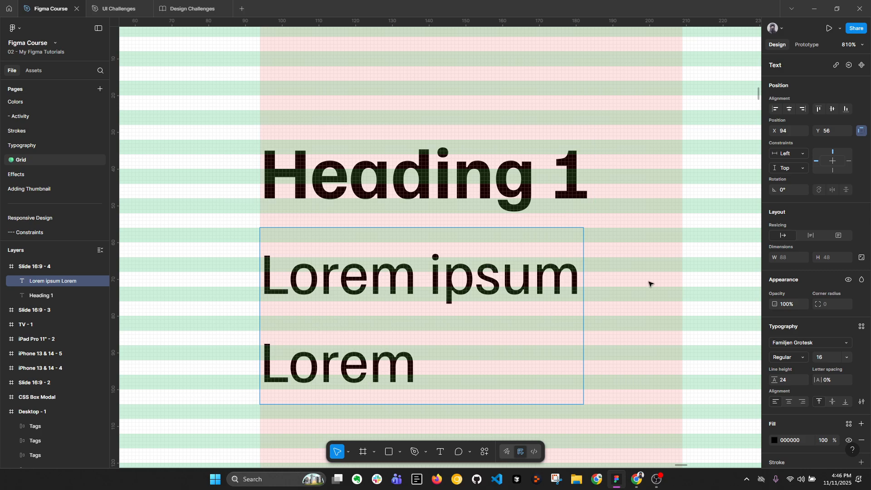
key(Escape)
Set the two-line Lorem ipsum text's line height to 20
scroll(499, 295, down, 2)
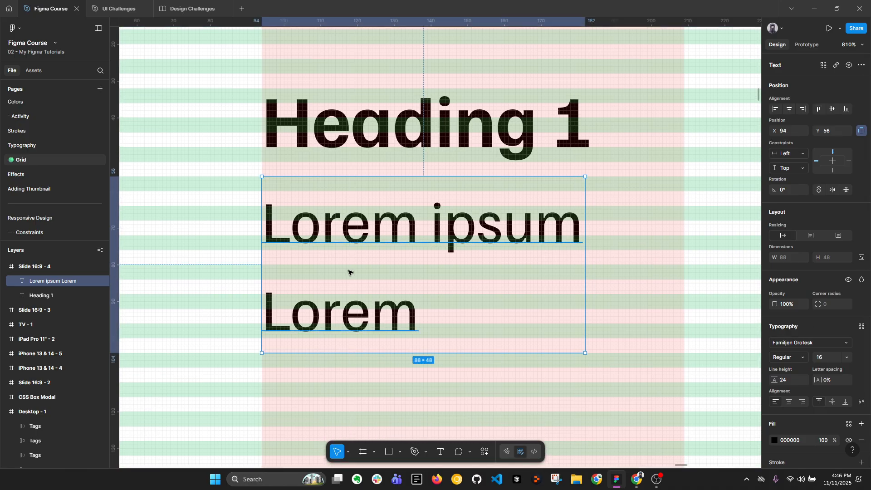
click(789, 379)
text(20)
key(Return)
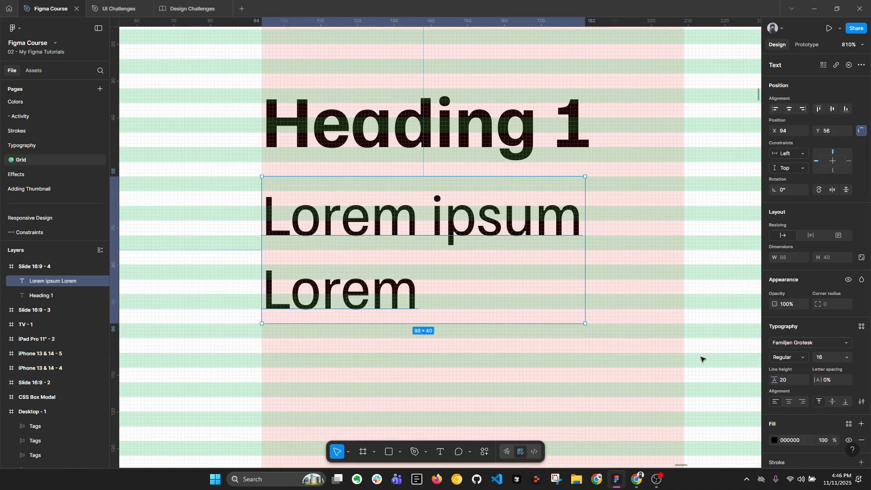
Examine how both texts sit on the row guides, and view the whole Slide 16:9 - 4 frame
scroll(343, 268, up, 1)
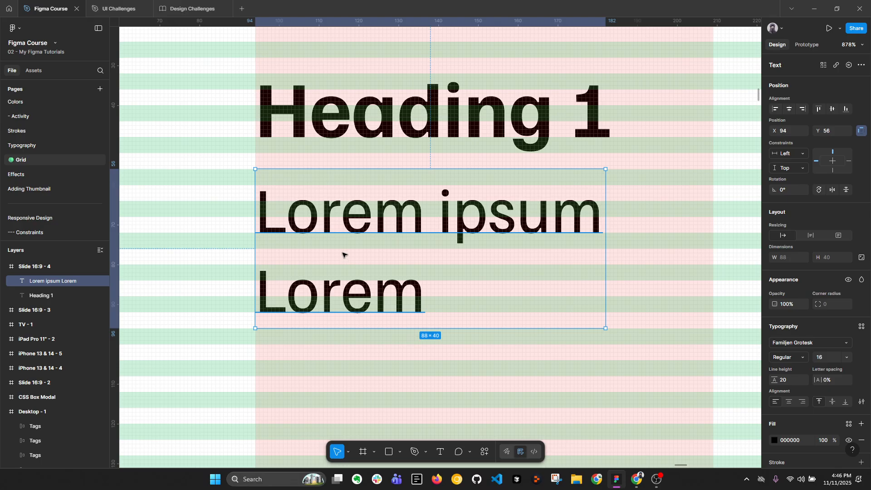
scroll(342, 255, down, 3)
scroll(342, 247, down, 3)
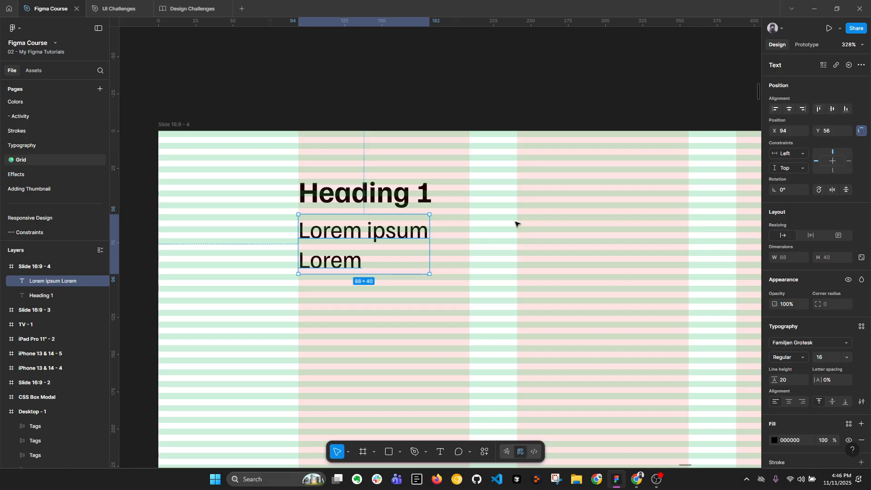
scroll(464, 209, down, 4)
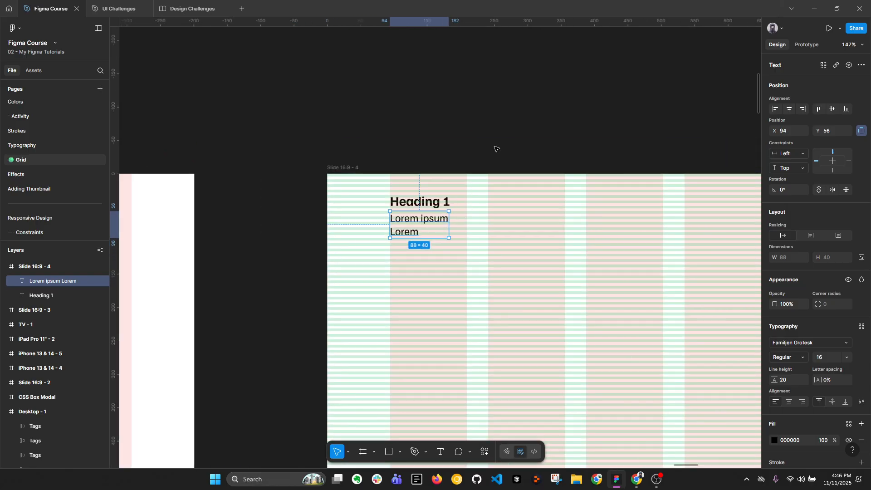
click(500, 135)
click(349, 166)
scroll(363, 145, down, 6)
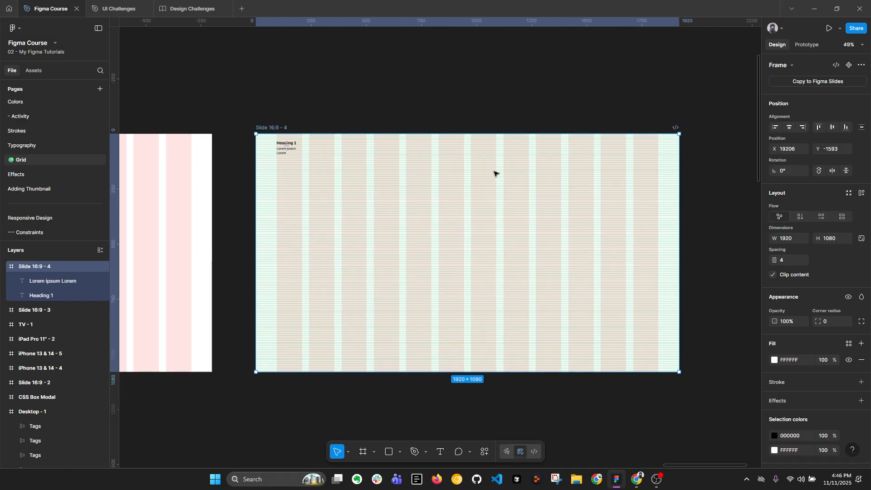
Go to the Desktop - 1 portfolio layout and select the Tag #1 pill below the recent work tiles
click(513, 110)
scroll(512, 113, down, 3)
drag(691, 258, 482, 205)
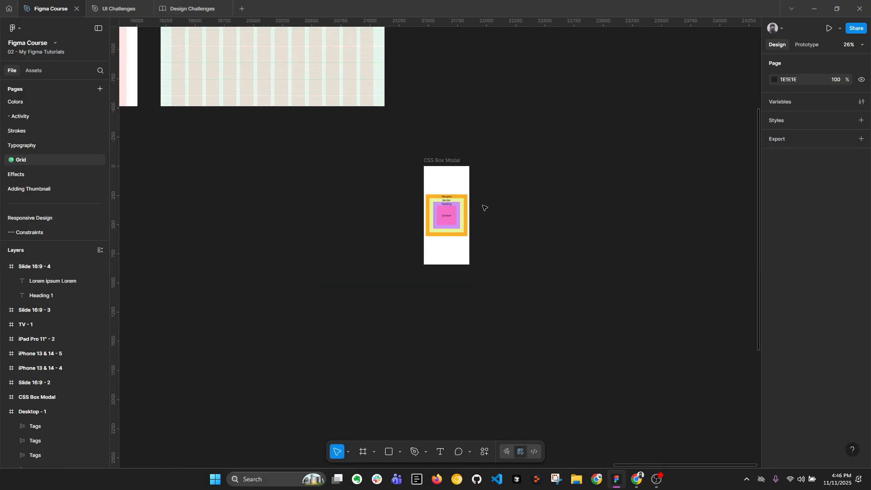
scroll(460, 204, up, 5)
scroll(614, 222, down, 8)
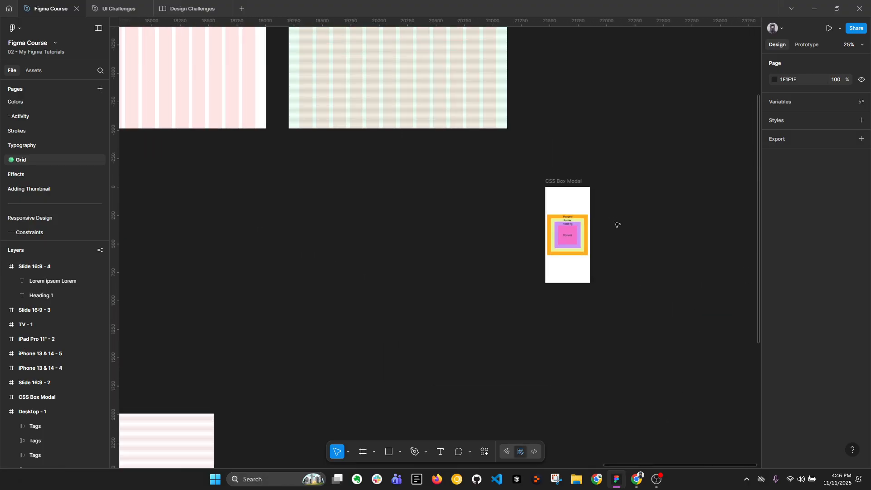
drag(325, 206, 658, 247)
drag(328, 229, 417, 147)
scroll(303, 244, up, 3)
scroll(303, 243, up, 10)
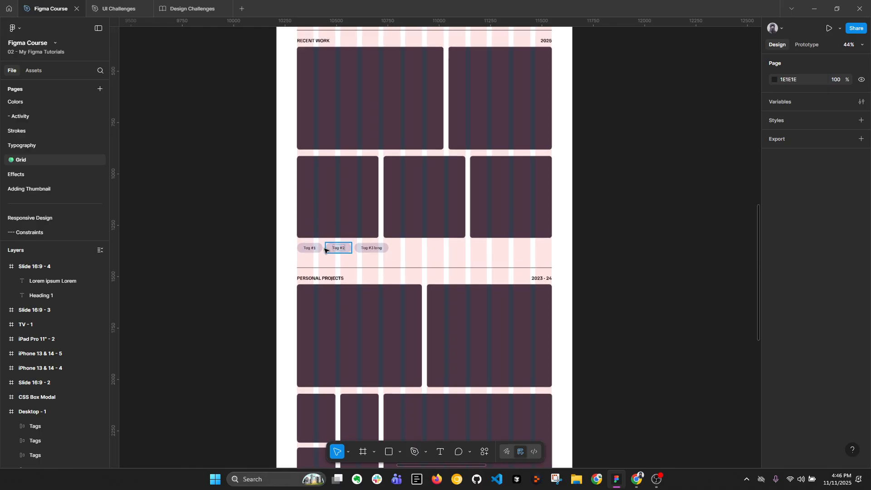
click(313, 246)
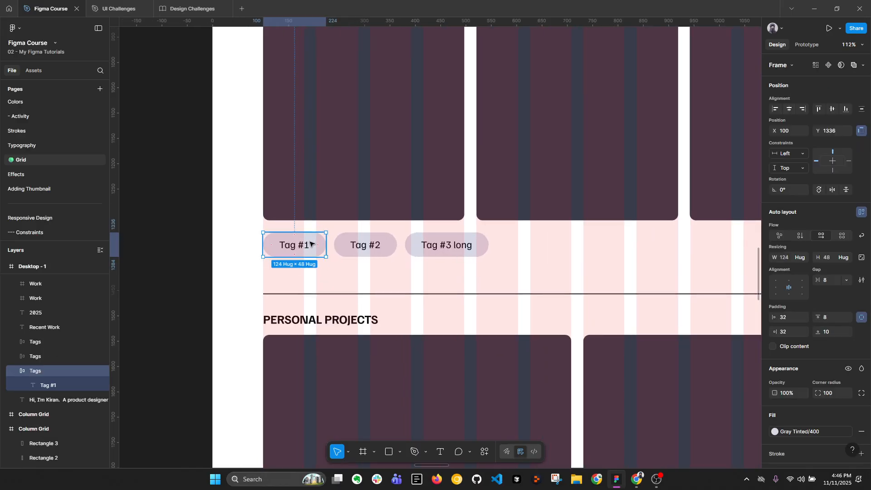
Go to the CSS Box Modal frame and examine its Content, Padding, Border and Margins layers one by one
scroll(312, 244, down, 10)
drag(626, 200, 144, 198)
drag(632, 182, 548, 198)
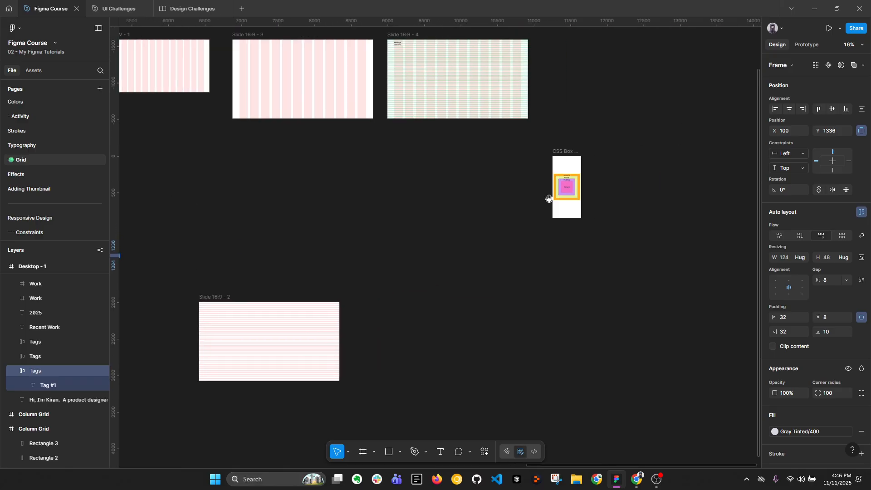
scroll(549, 198, up, 10)
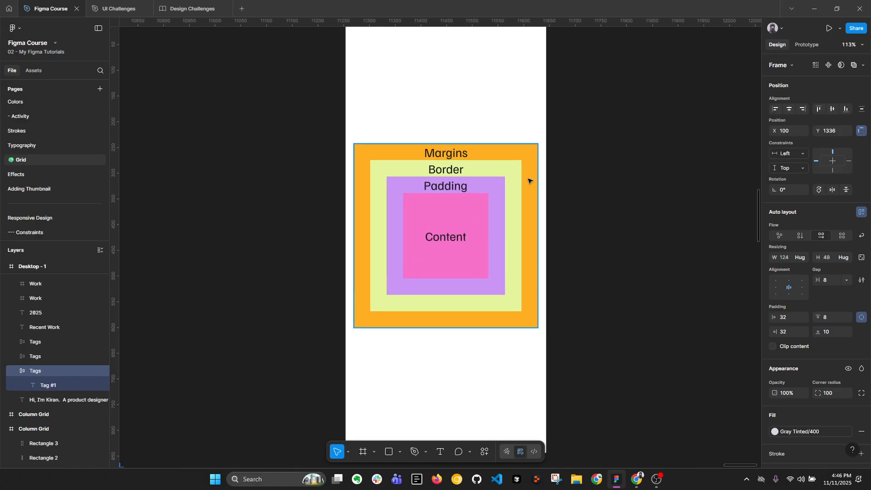
double_click(453, 238)
click(473, 211)
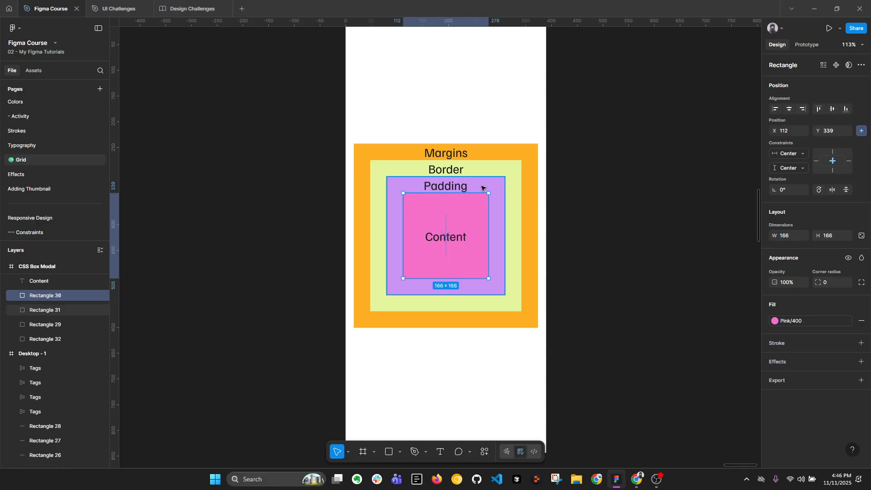
click(490, 182)
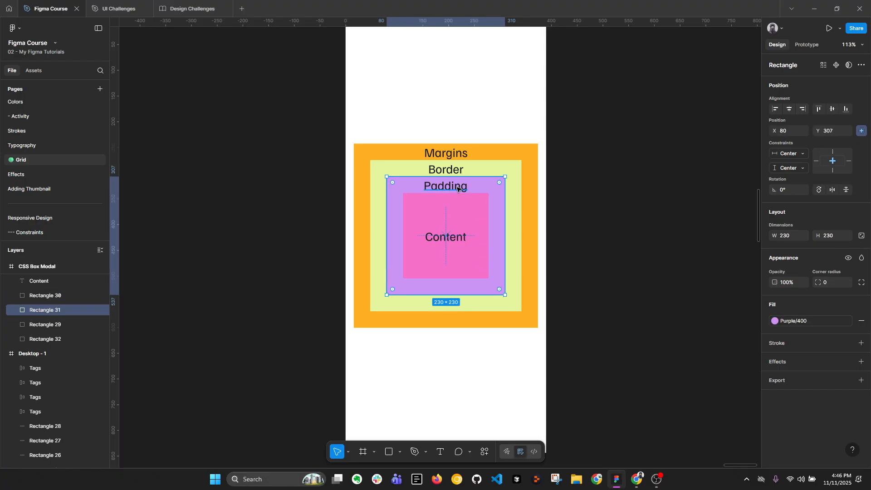
click(478, 168)
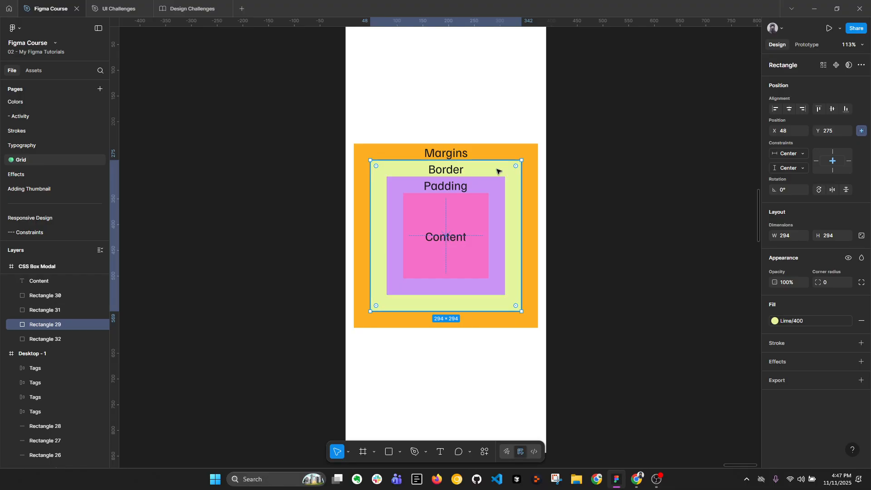
click(498, 154)
scroll(686, 190, down, 5)
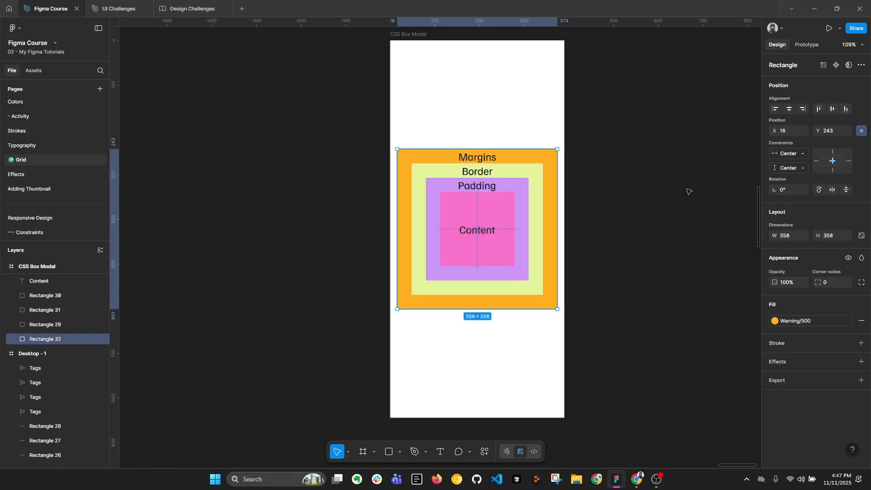
scroll(616, 177, up, 5)
scroll(643, 177, right, 3)
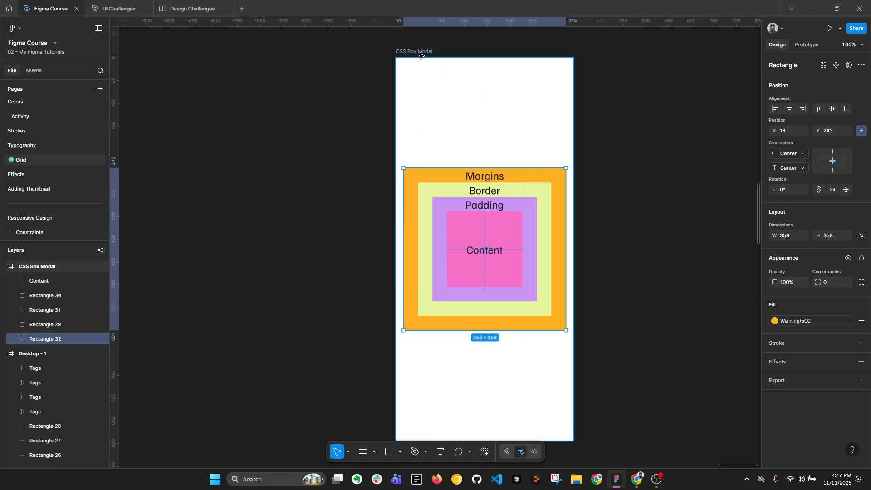
On the Tag #1 pill in Desktop - 1, try a drop shadow, add a black 1-weight inside stroke, and remove the shadow
scroll(646, 194, down, 8)
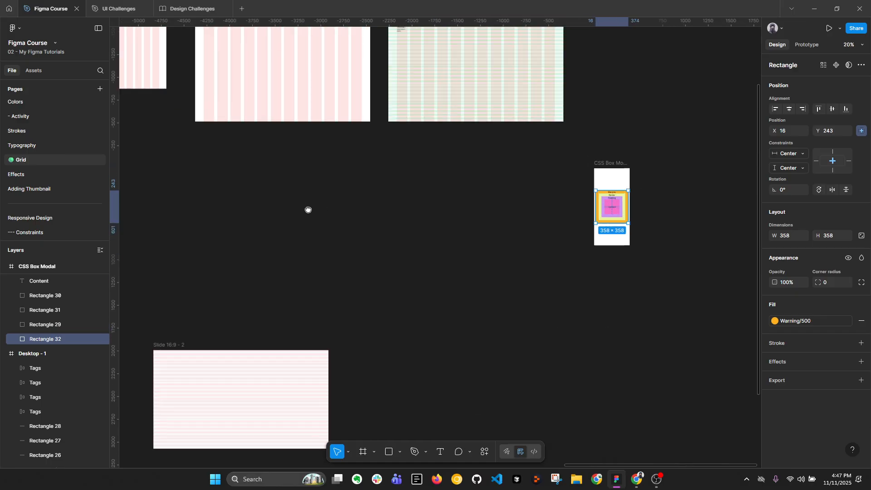
scroll(365, 198, left, 5)
scroll(365, 198, left, 5)
scroll(305, 306, up, 10)
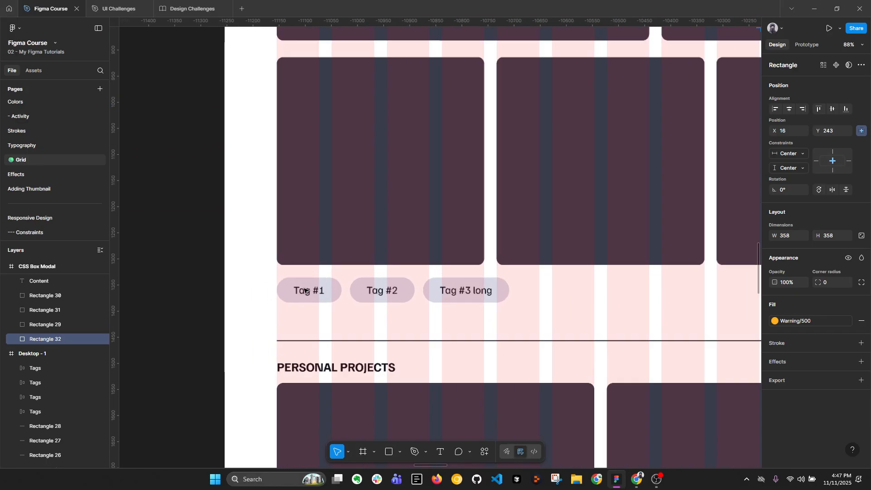
ctrl+click(305, 291)
scroll(305, 290, up, 3)
click(375, 289)
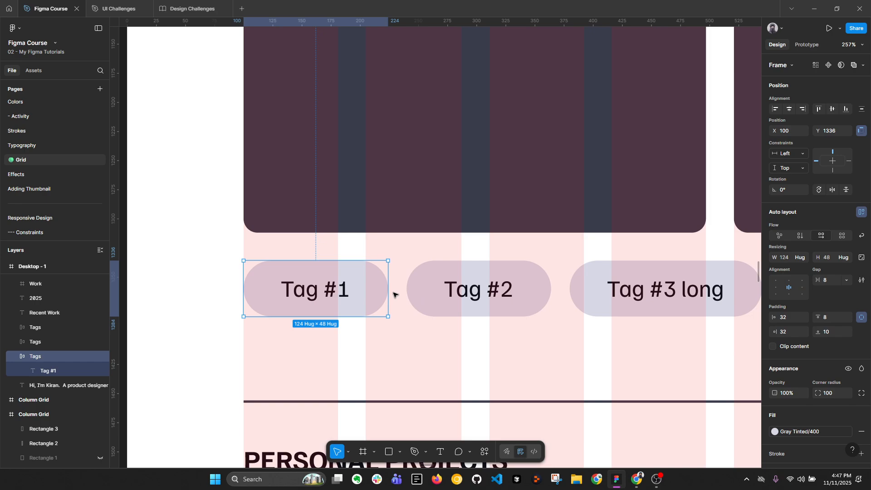
scroll(843, 344, down, 3)
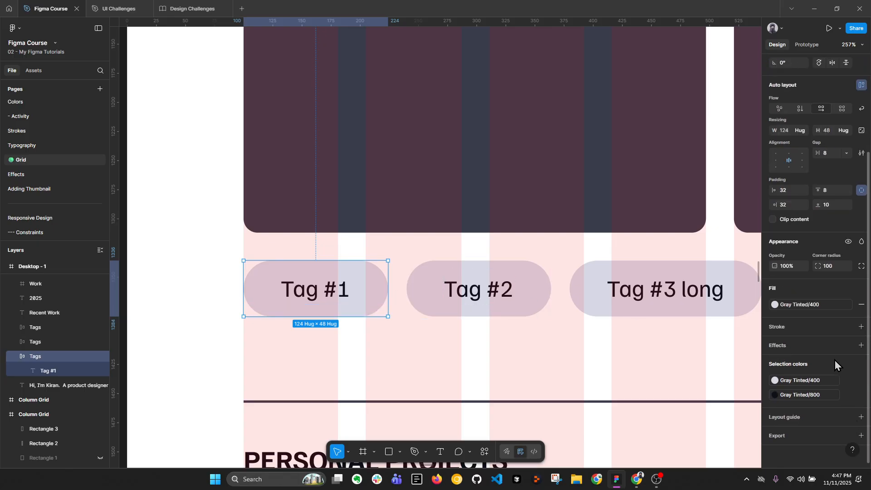
click(861, 345)
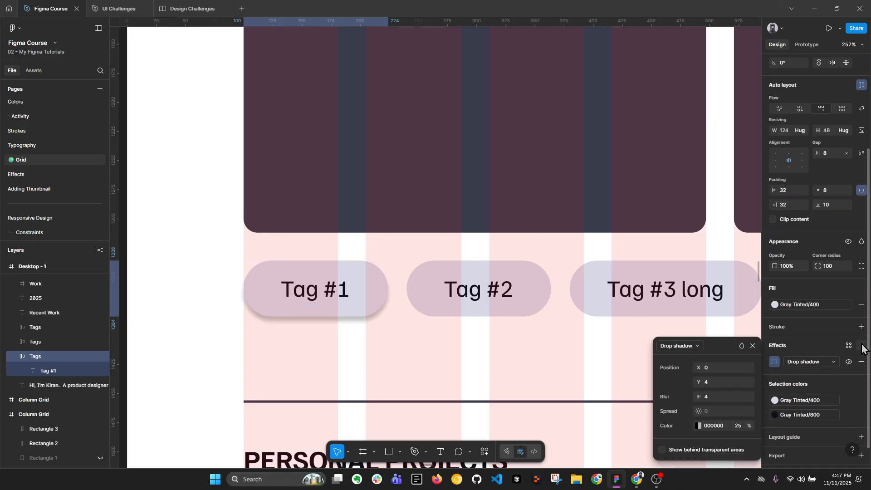
click(863, 356)
click(861, 326)
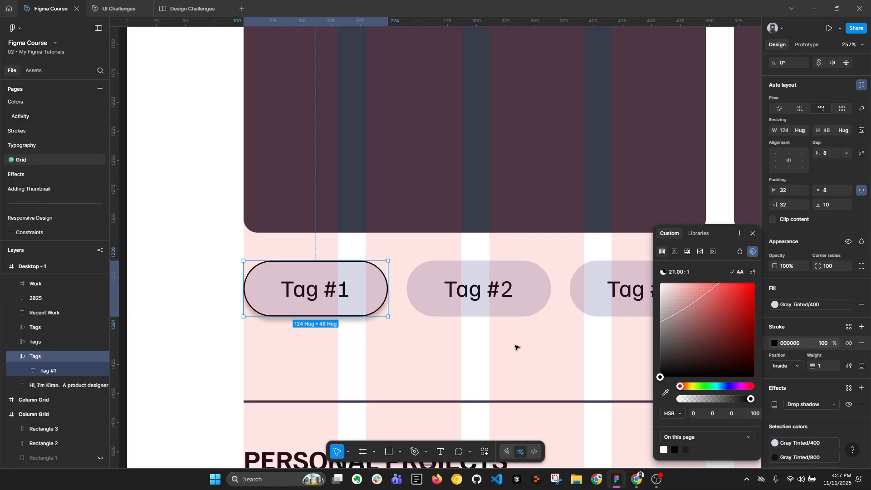
click(861, 404)
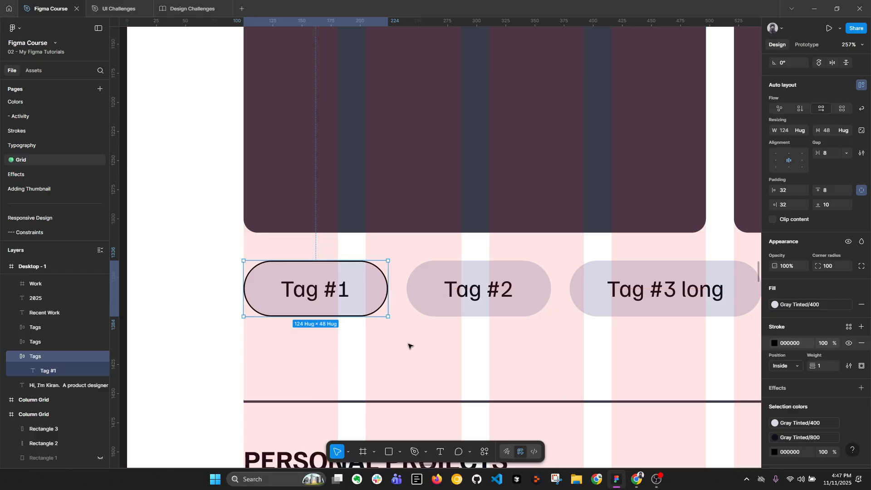
Wrap the Tag #1, Tag #2 and Tag #3 long pills together in one auto layout frame
shift+click(422, 313)
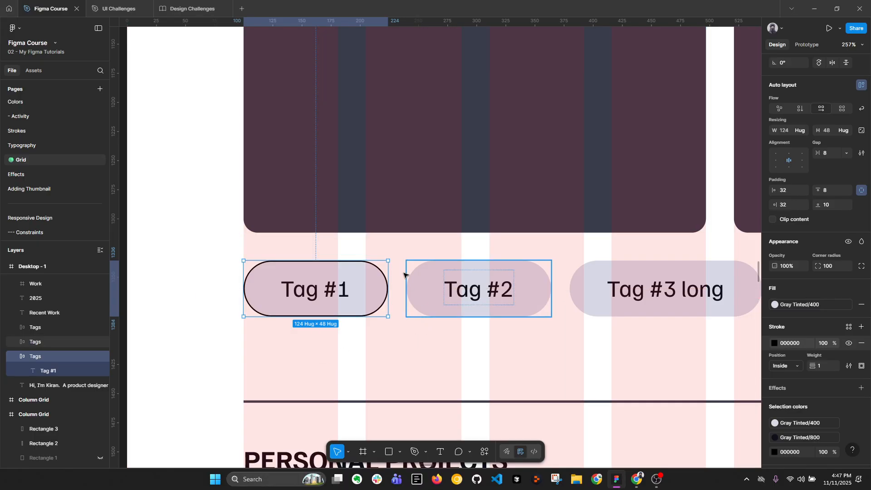
scroll(421, 314, down, 2)
shift+click(611, 287)
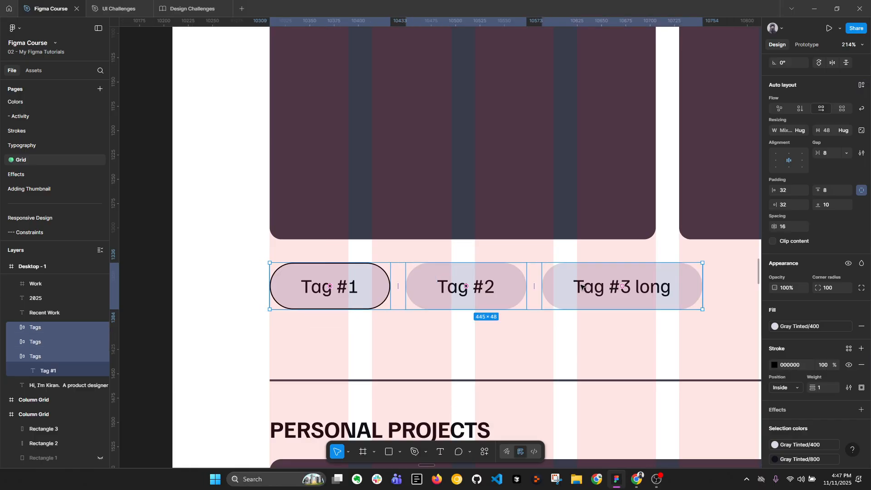
key(shift+a)
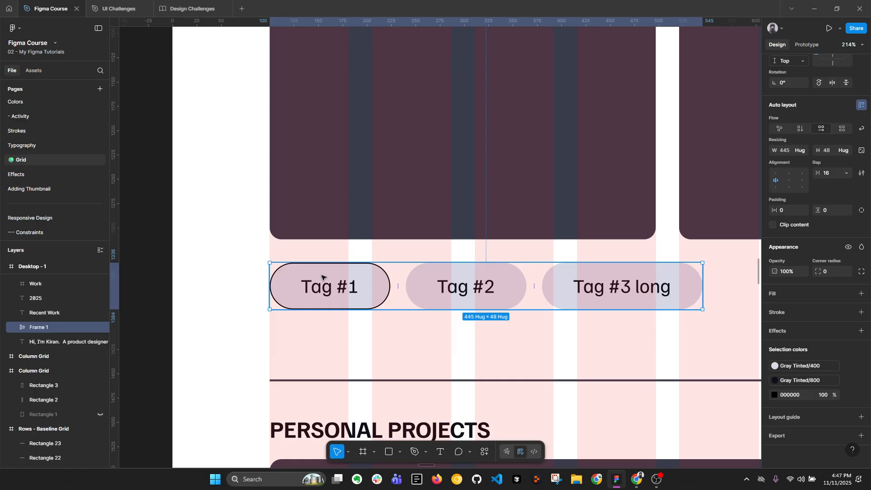
scroll(321, 276, down, 1)
scroll(321, 275, down, 1)
Rename the auto layout frame around the tag pills as Div
double_click(56, 327)
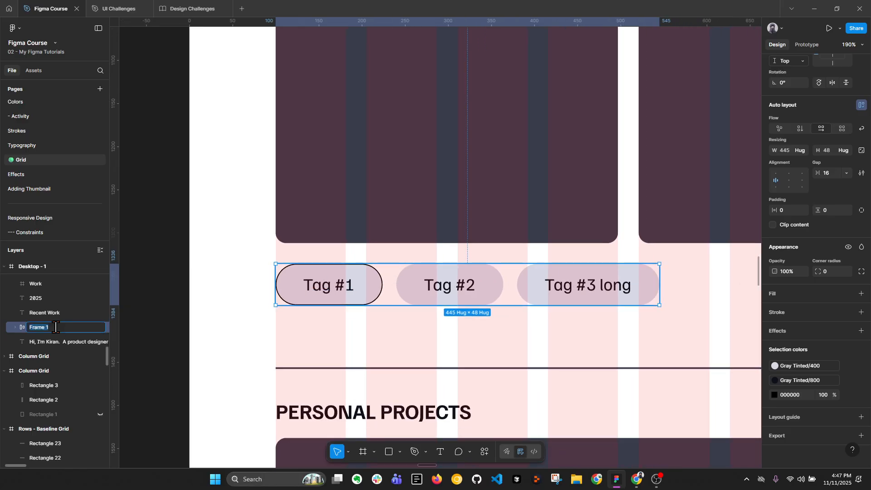
text(Div)
key(Return)
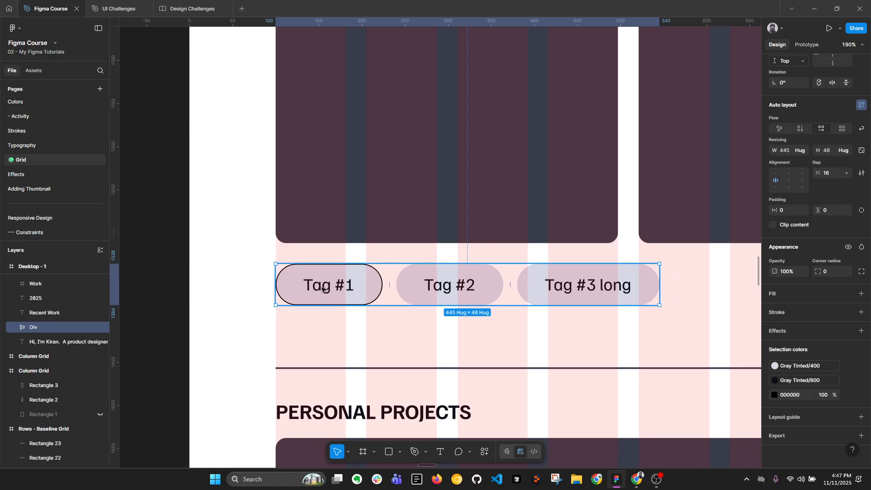
Examine the gaps between the tag pills and give the Div frame a red FF0000 fill
scroll(278, 271, up, 3)
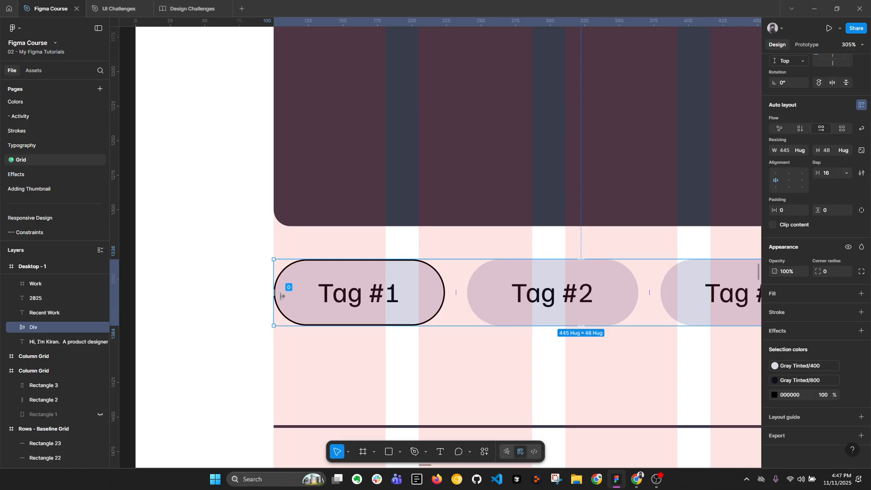
scroll(286, 291, down, 2)
scroll(509, 283, right, 3)
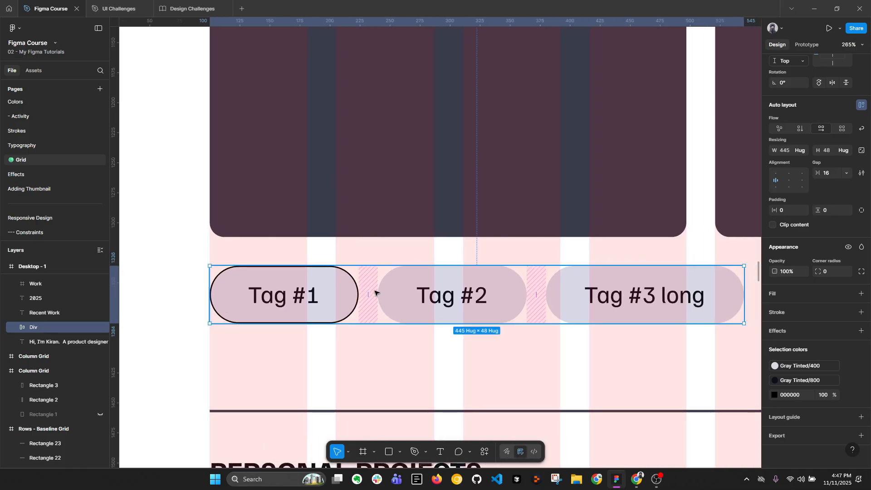
mouse_move(535, 295)
double_click(509, 292)
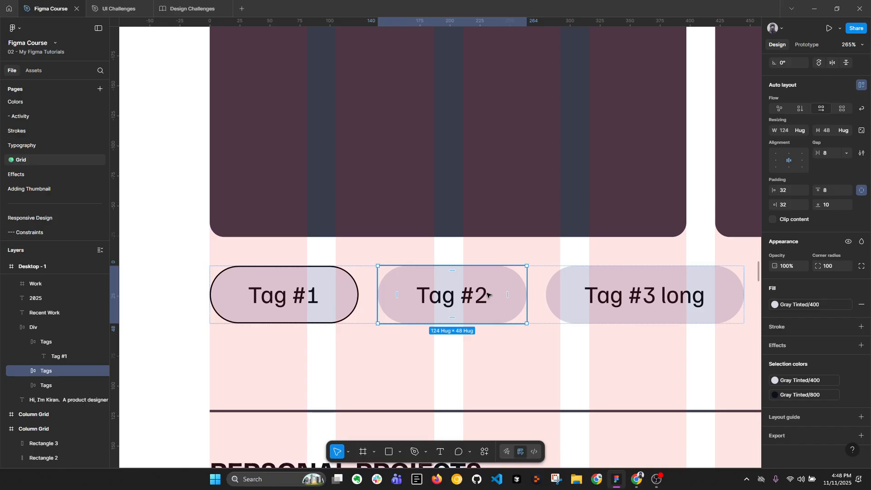
click(534, 296)
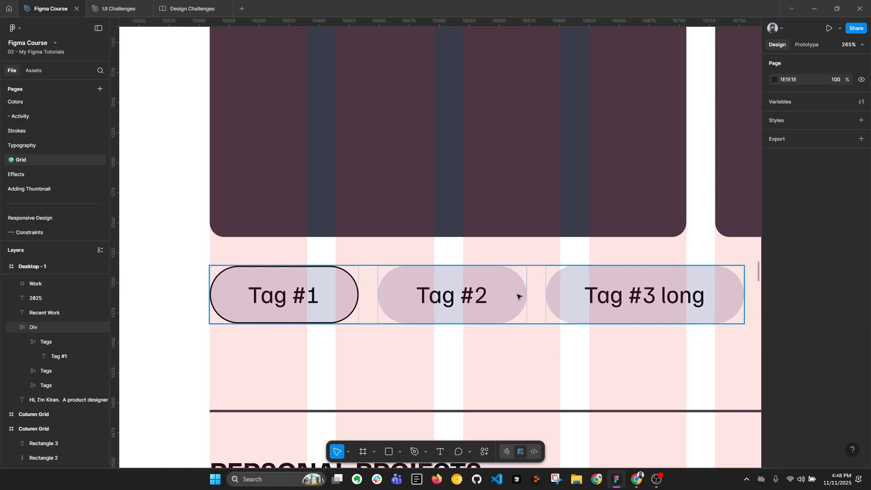
click(860, 400)
click(774, 417)
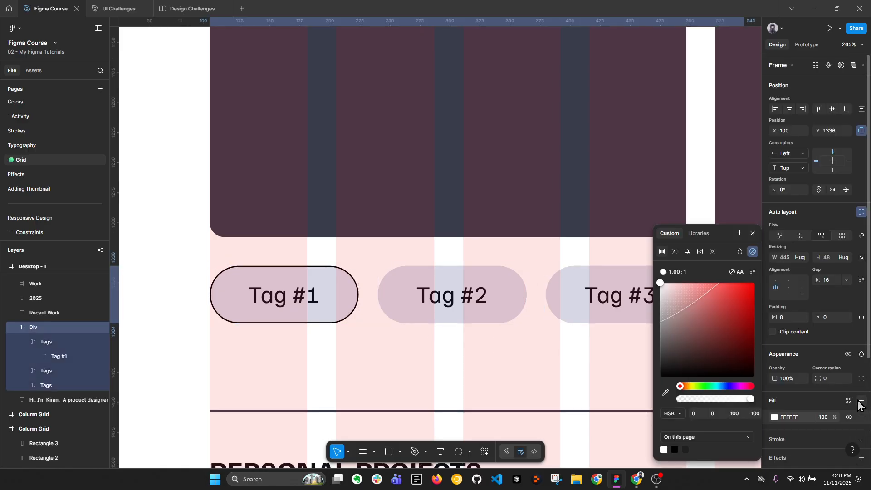
drag(734, 300, 764, 238)
key(Escape)
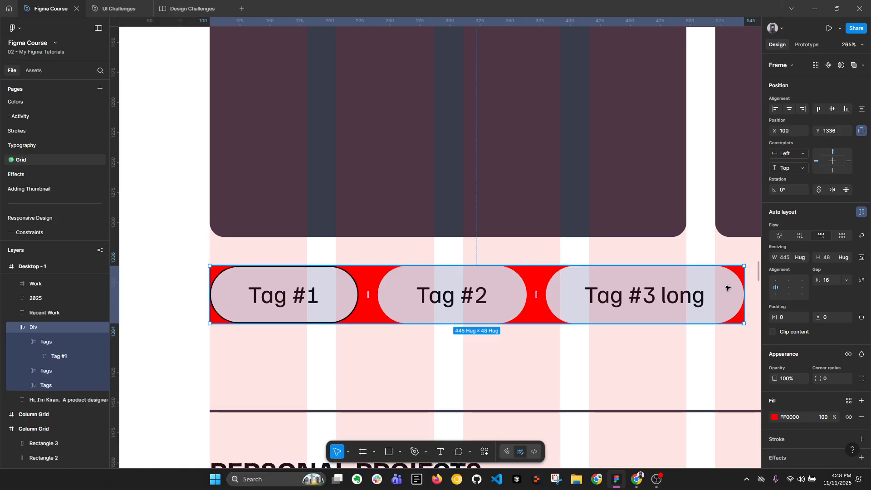
Inspect the red gaps between the pills and remove the Div frame's fill
scroll(740, 281, up, 3)
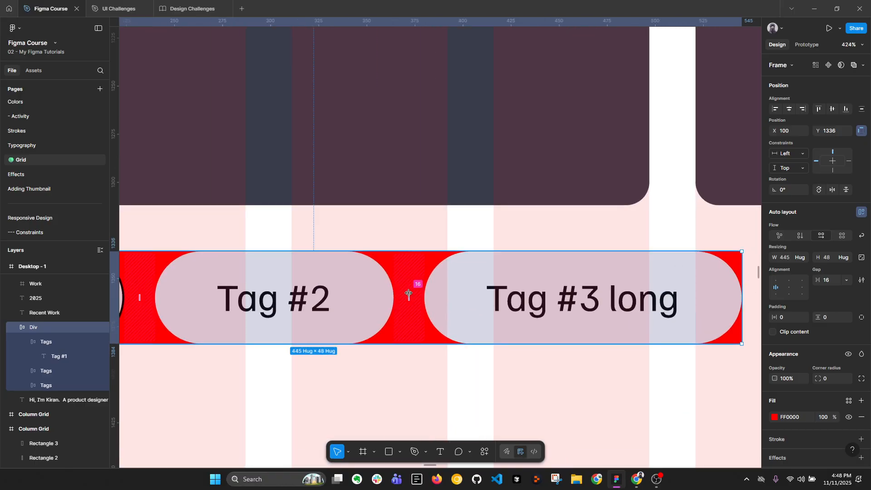
scroll(599, 278, down, 3)
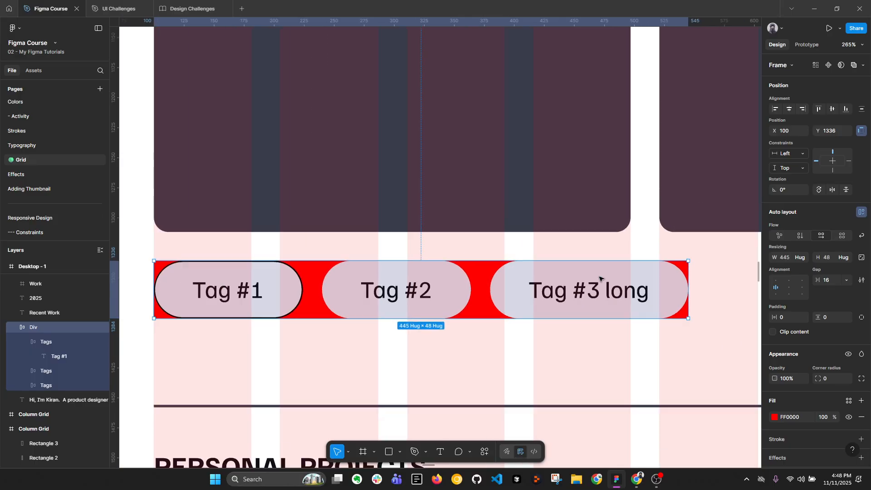
click(863, 419)
Remove the black stroke from the Tag #1 pill
click(278, 290)
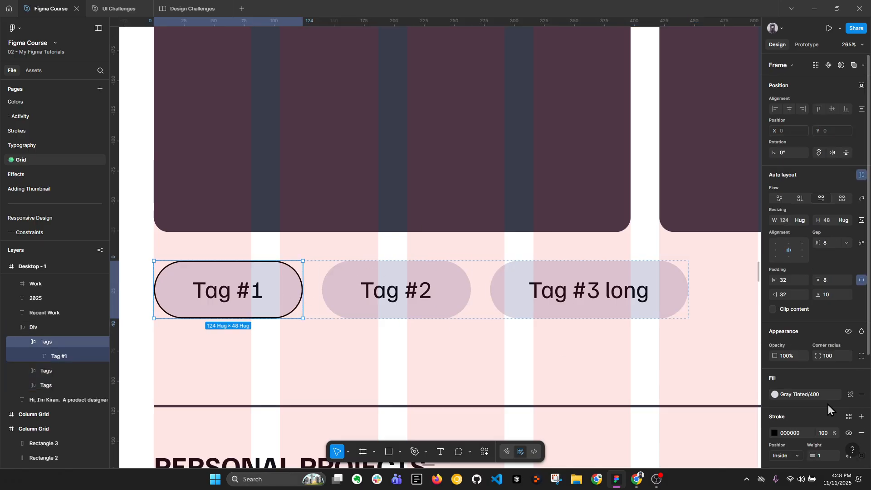
click(862, 433)
scroll(356, 237, down, 5)
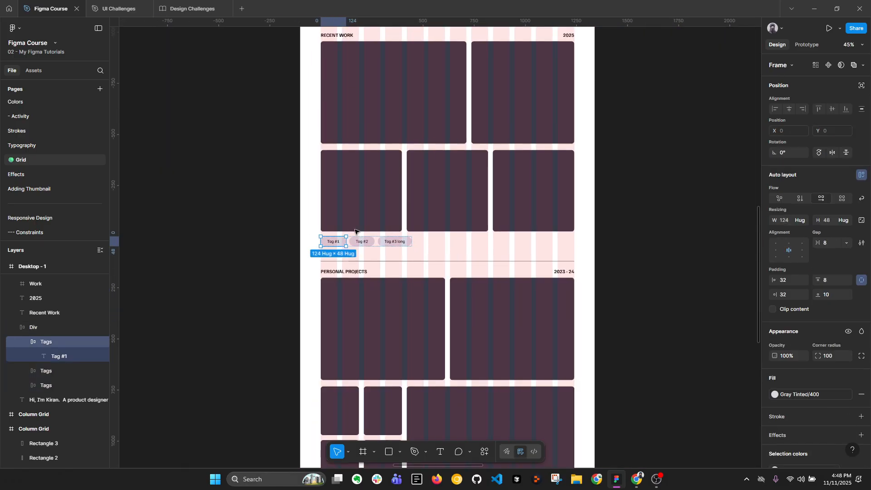
Return past the CSS Box Modal to the device frames, select the iPhone 13 & 14 - 5 frame and open its width value
click(270, 262)
scroll(270, 262, down, 3)
scroll(594, 221, right, 10)
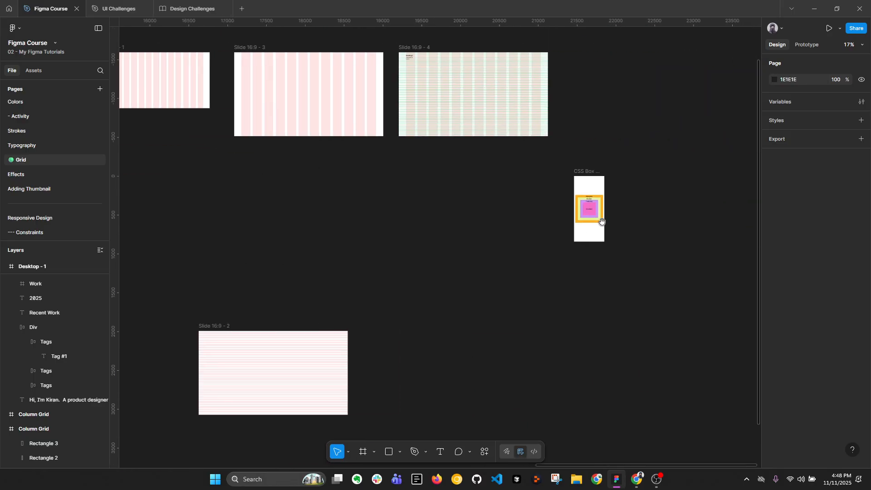
scroll(596, 229, up, 5)
scroll(414, 235, down, 5)
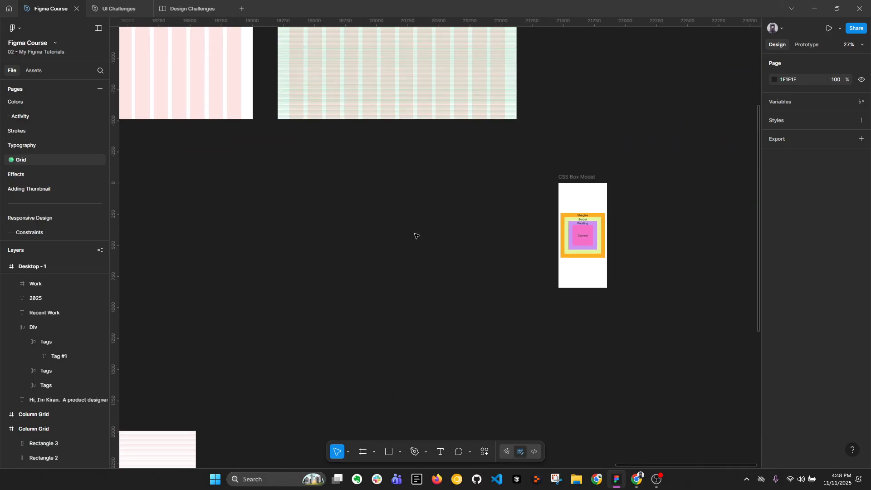
scroll(671, 268, left, 5)
scroll(592, 267, down, 3)
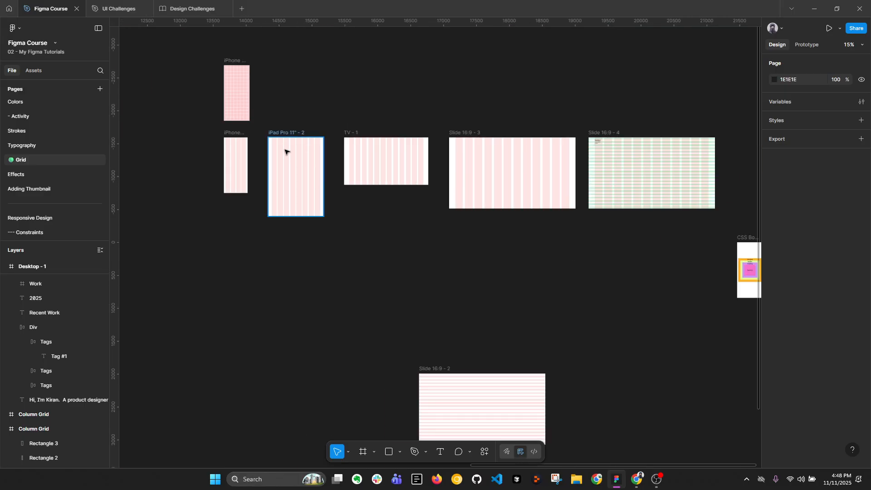
scroll(276, 149, up, 3)
scroll(276, 150, left, 3)
scroll(355, 190, up, 2)
click(355, 190)
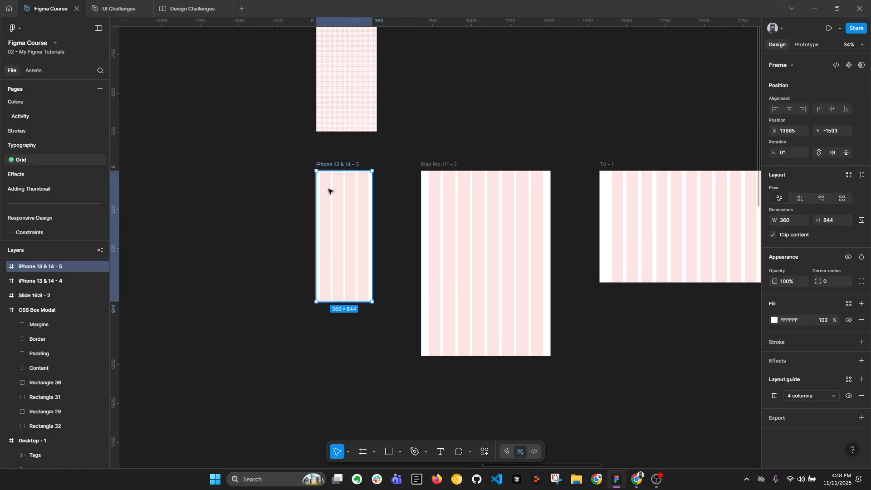
scroll(336, 188, up, 2)
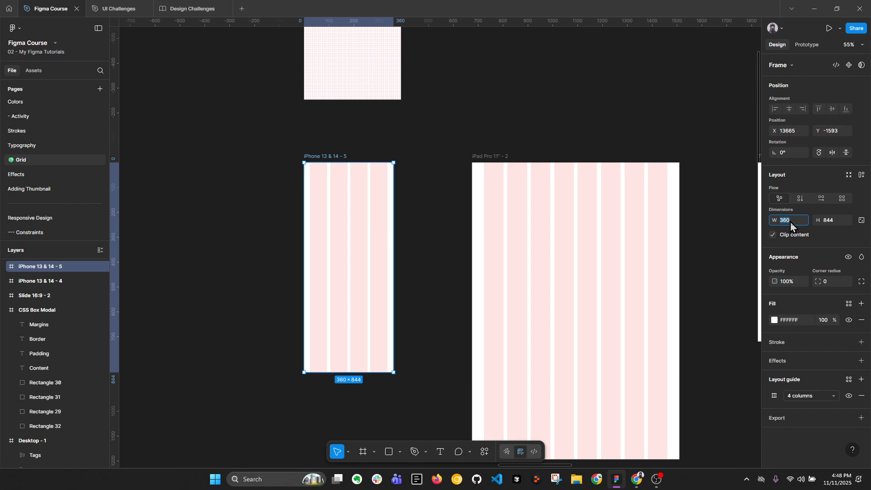
scroll(444, 252, down, 3)
scroll(442, 256, up, 2)
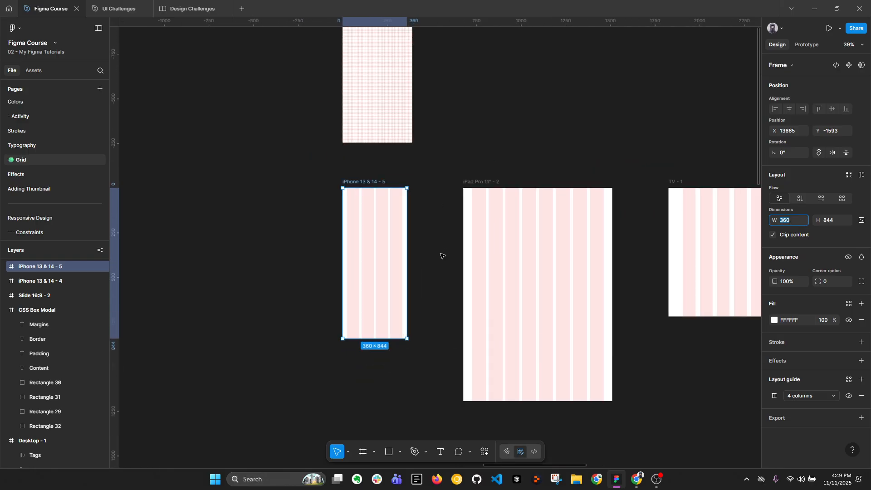
Review the dimensions and layout guides of the iPhone 13 & 14 - 4, iPhone 13 & 14 - 5 and iPad Pro 11" - 2 frames
scroll(443, 227, up, 3)
click(387, 97)
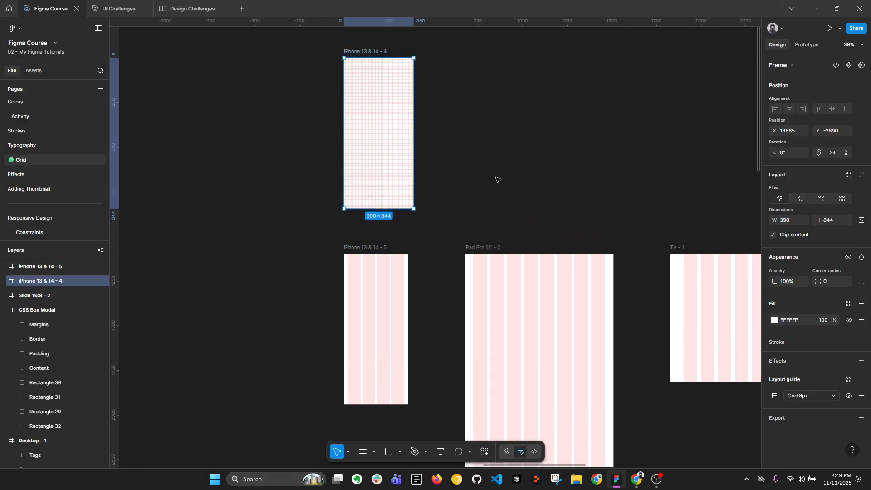
click(371, 273)
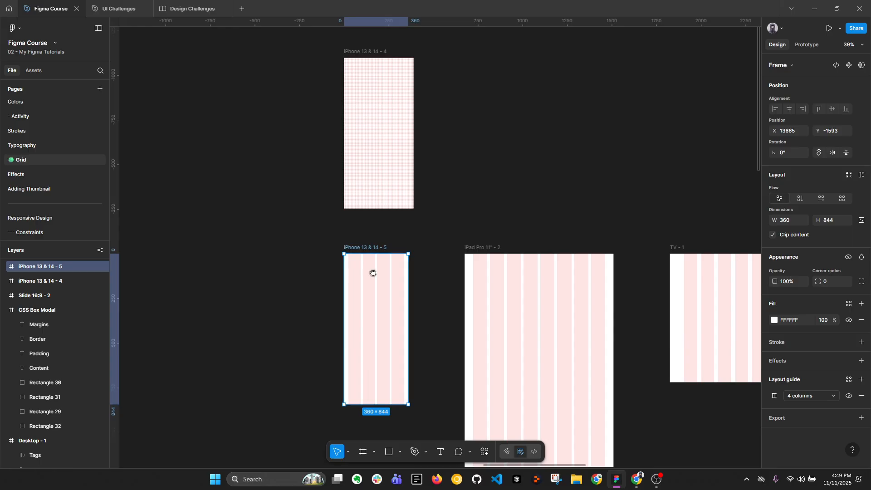
scroll(373, 273, down, 2)
scroll(383, 123, up, 4)
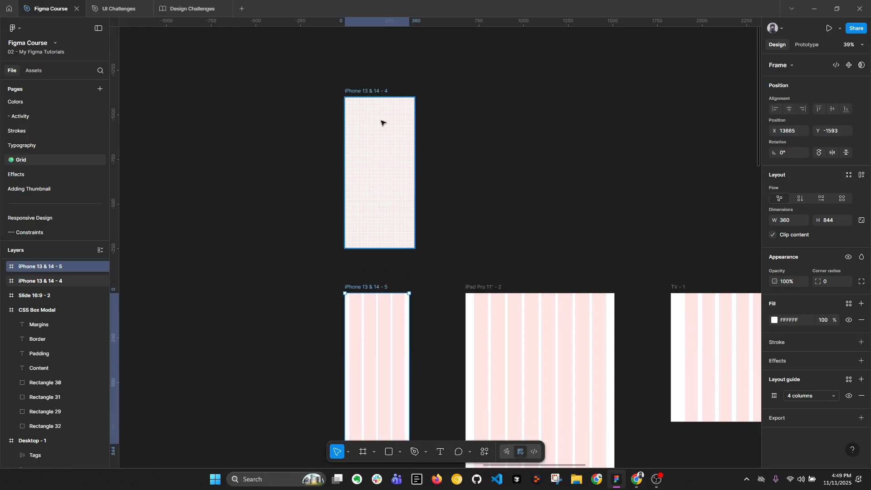
click(382, 122)
click(442, 265)
drag(442, 267, 444, 165)
click(393, 232)
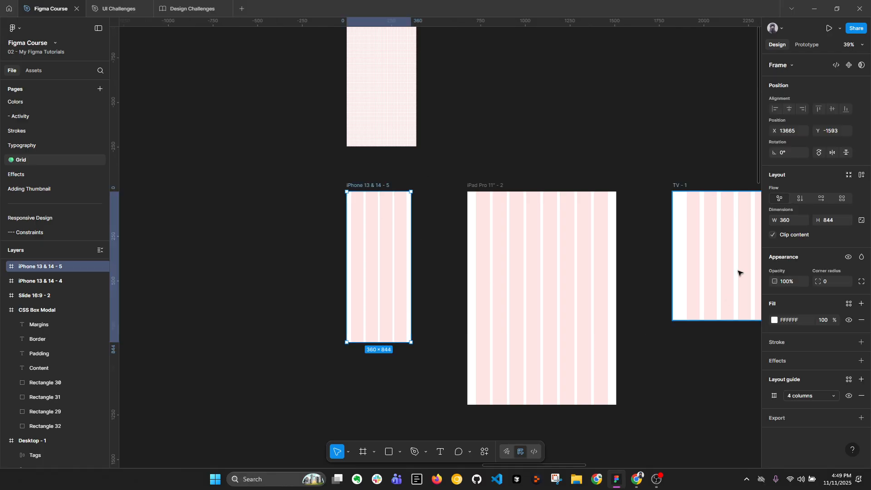
click(589, 251)
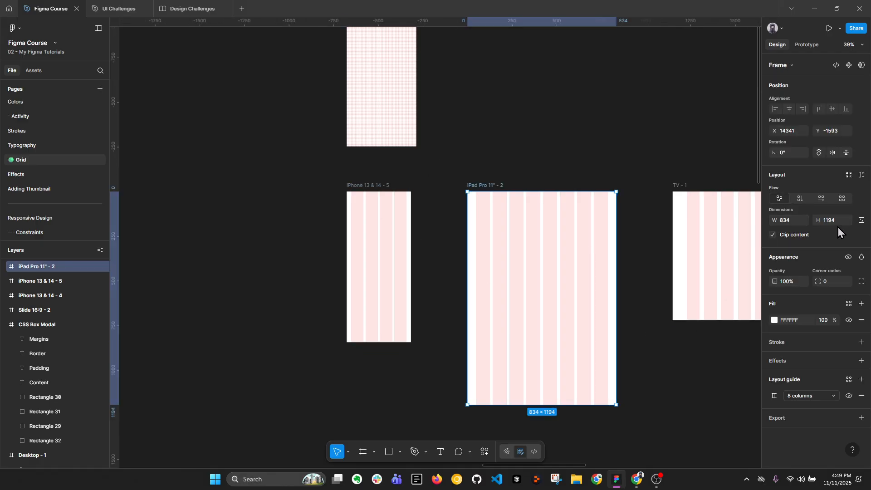
click(790, 223)
Start a new layout guide style from the iPhone 13 & 14 - 5 frame's column guide and name it "Mobile 834"
click(391, 230)
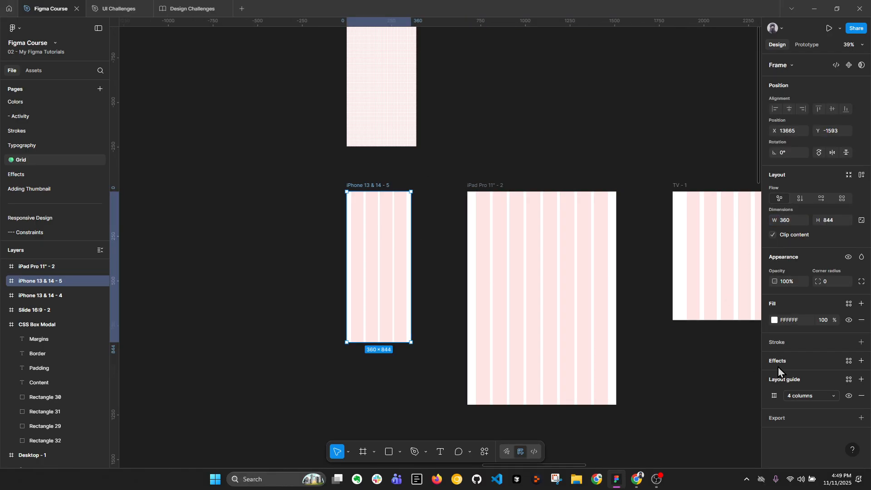
click(848, 379)
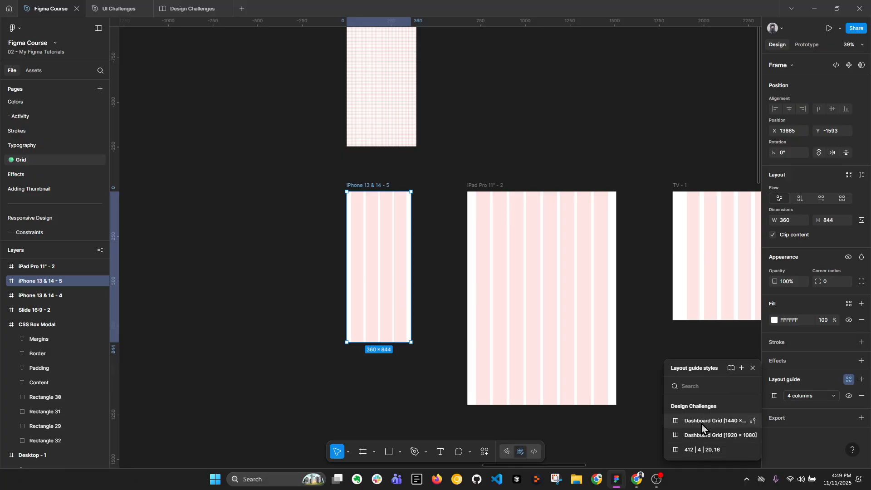
click(740, 369)
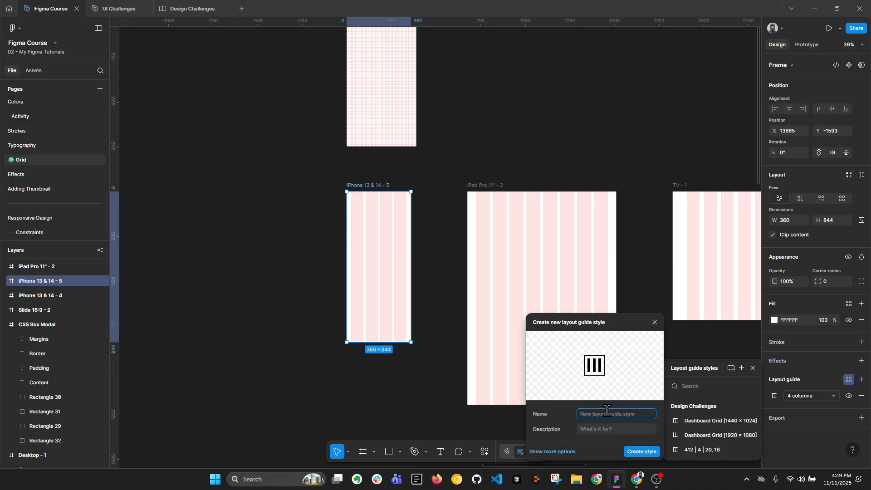
text(Web)
key(ctrl+a)
text(Mobile 834)
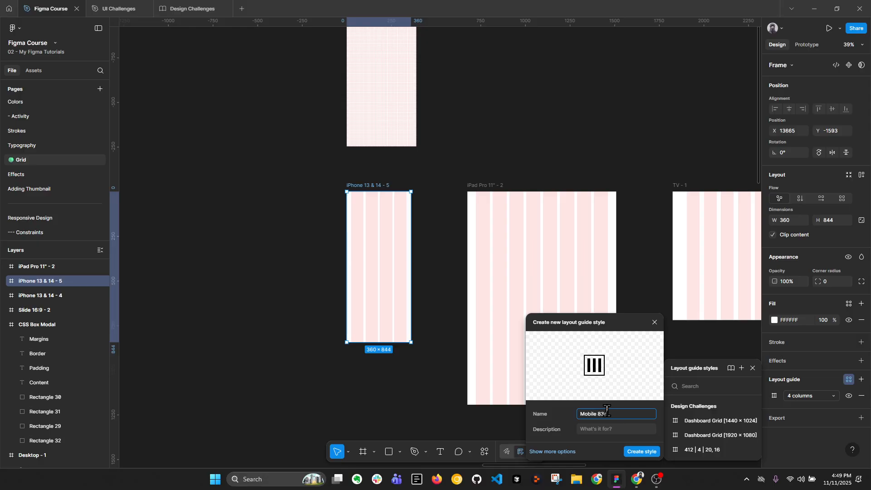
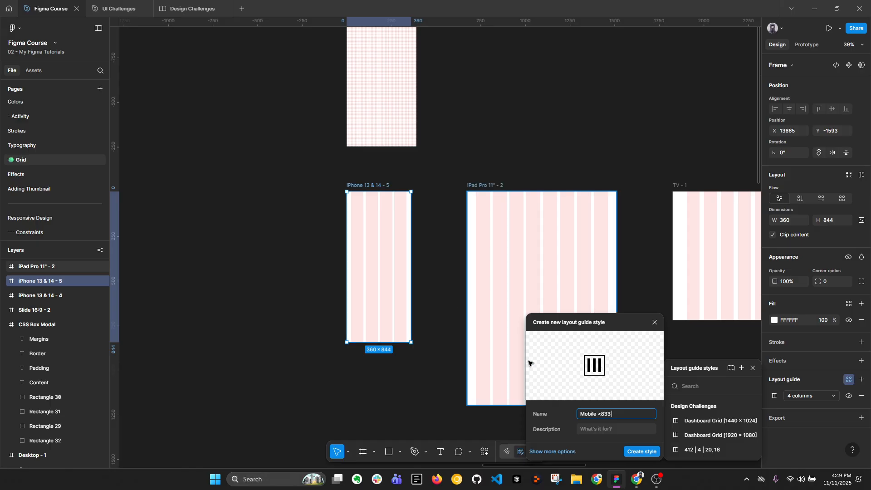
Complete the new layout guide style's name as "Mobile 360<833", describe it as "Only use it in web design." and create it
click(597, 415)
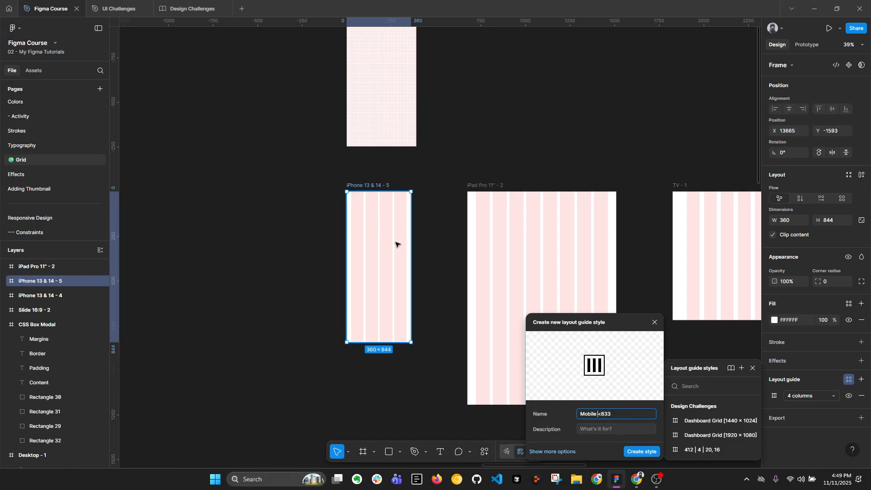
text(360)
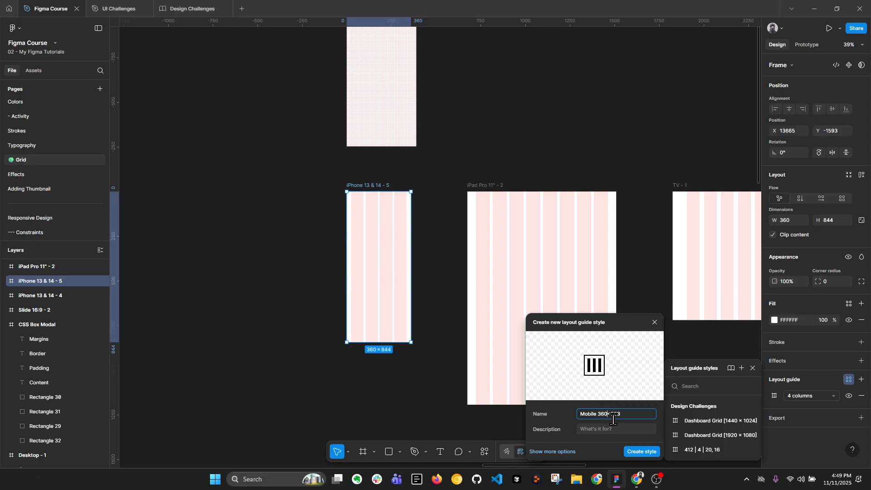
click(646, 453)
click(590, 429)
text(Only use it in web design.)
click(639, 455)
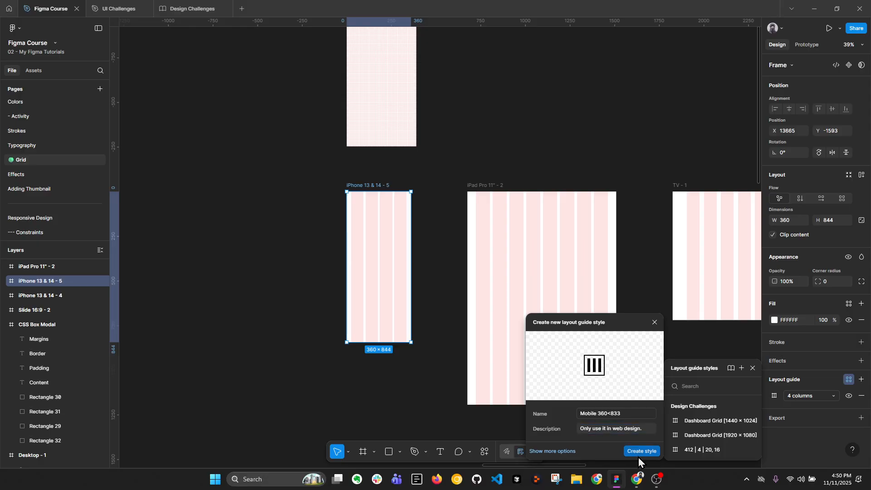
click(638, 455)
Compare the layout guide entries of the iPhone 13 & 14 - 5 and iPad Pro 11" - 2 frames
click(379, 200)
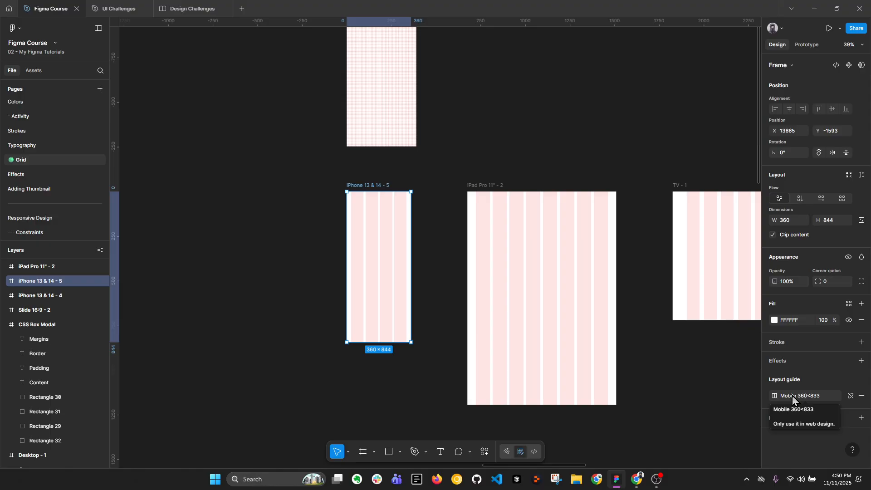
click(519, 260)
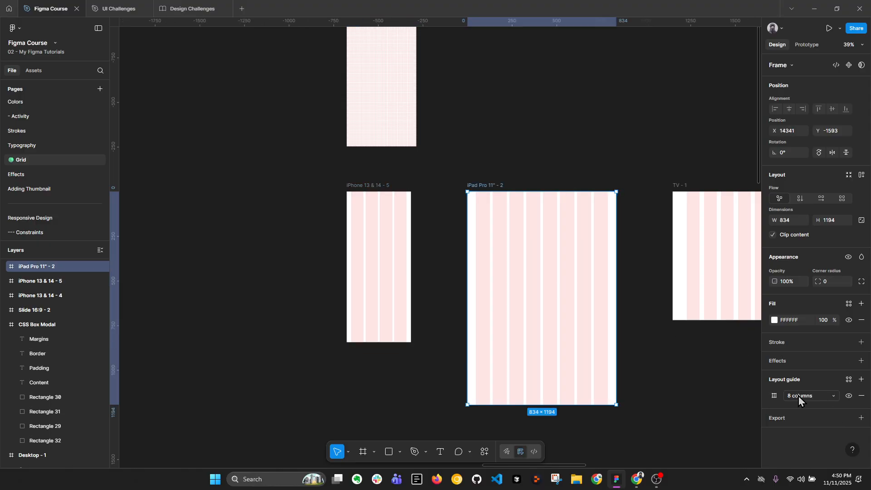
click(371, 282)
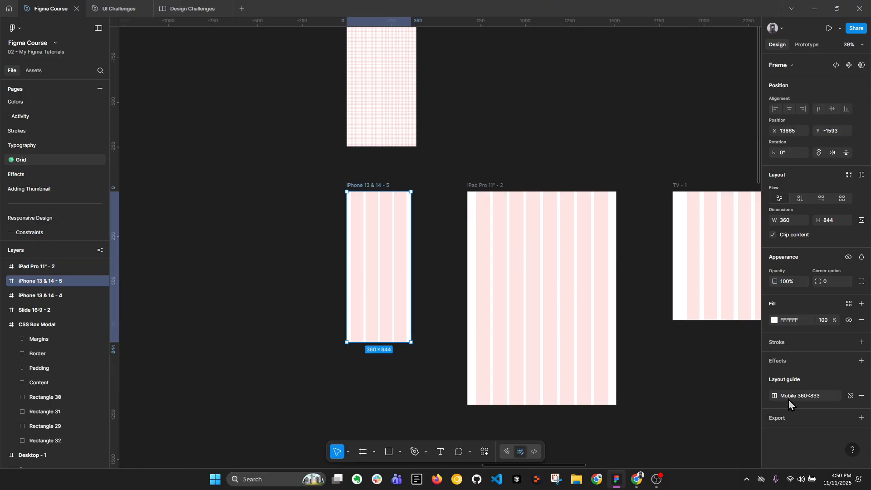
click(563, 119)
Add an iPhone 14 & 15 Pro Max frame and place it left of the iPhone 13 & 14 - 5 frame
drag(544, 122, 651, 107)
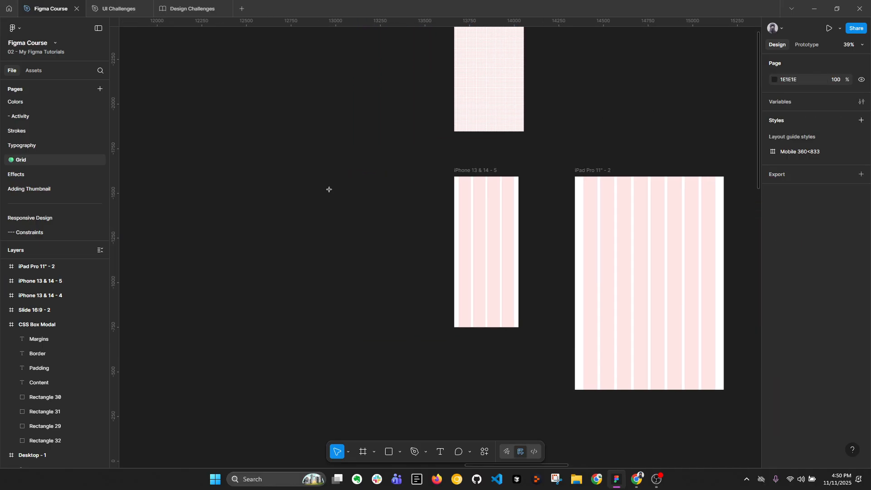
key(f)
click(797, 79)
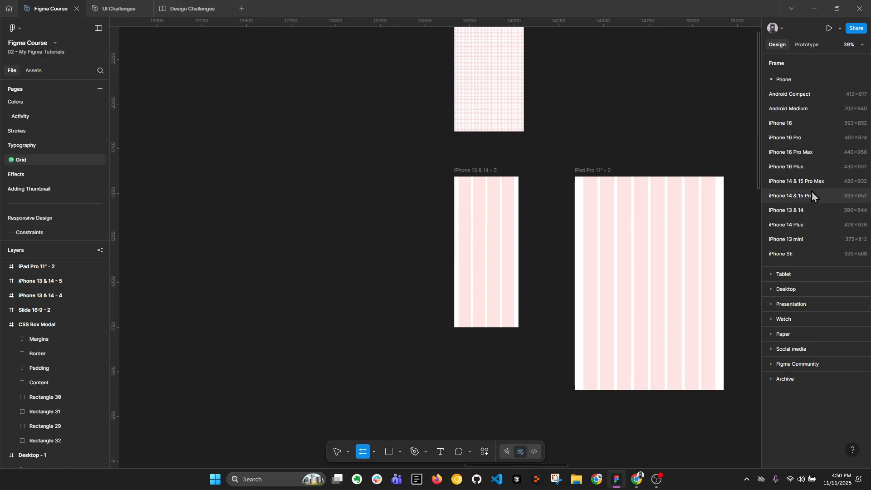
click(811, 189)
scroll(521, 256, down, 3)
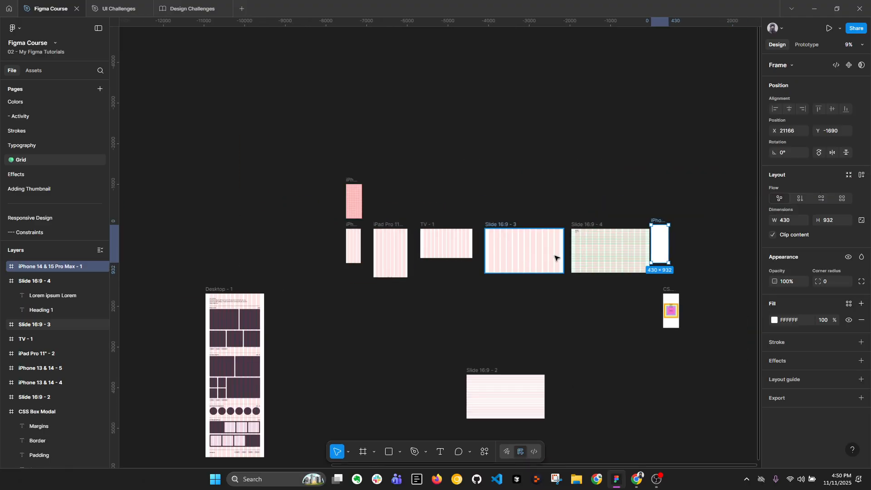
drag(659, 257, 331, 245)
scroll(331, 245, up, 5)
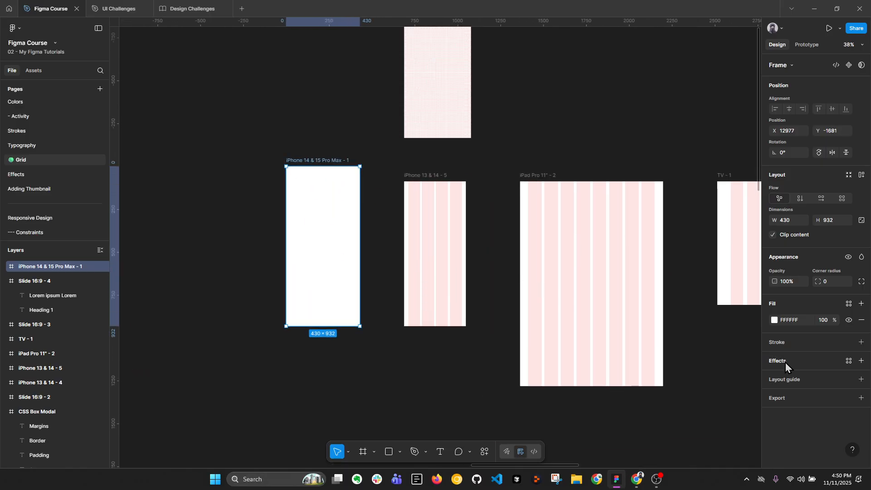
Apply the Mobile 360<833 layout guide style to the iPhone 14 & 15 Pro Max frame
click(848, 380)
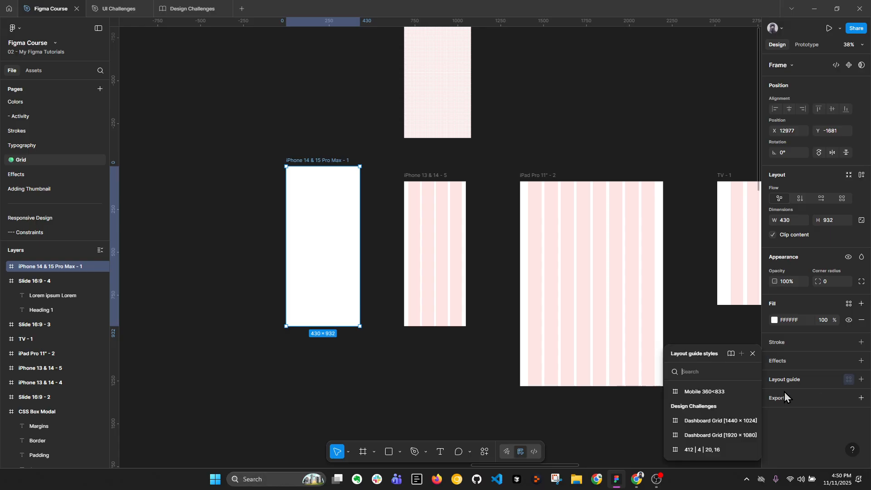
click(690, 392)
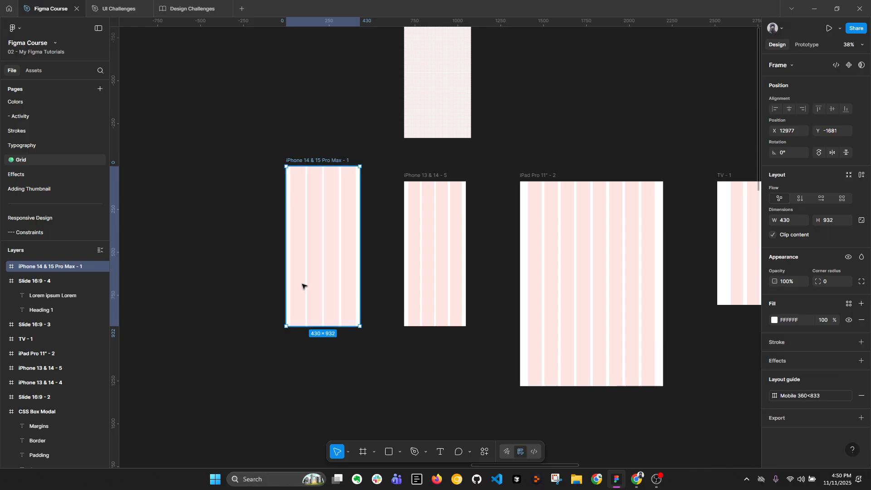
scroll(317, 232, up, 3)
scroll(317, 231, down, 2)
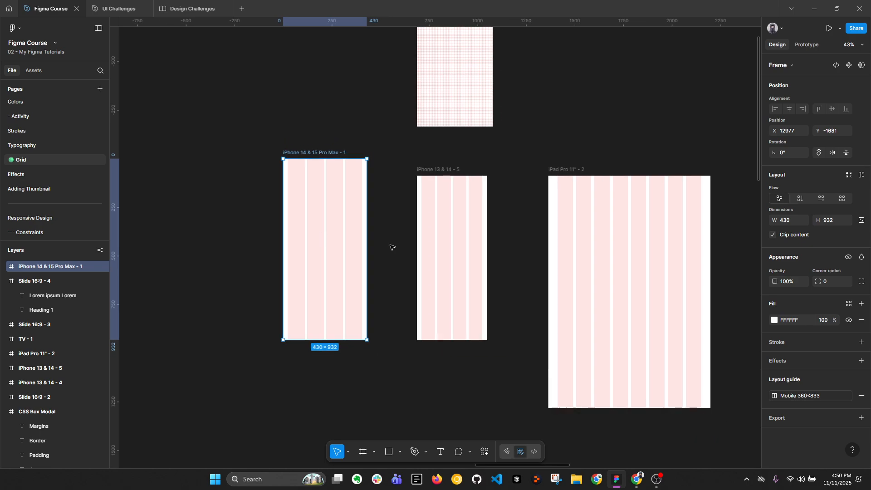
scroll(324, 242, up, 1)
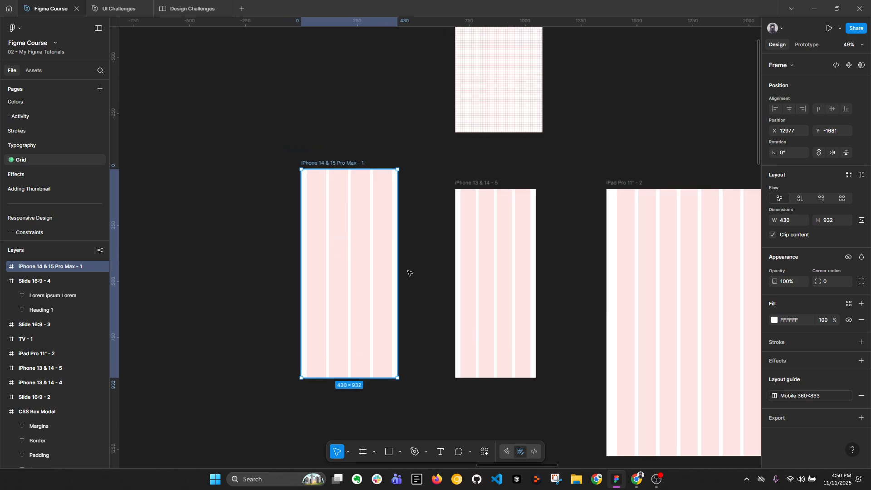
Edit the Mobile 360<833 style and set its column gutter to 16
click(784, 396)
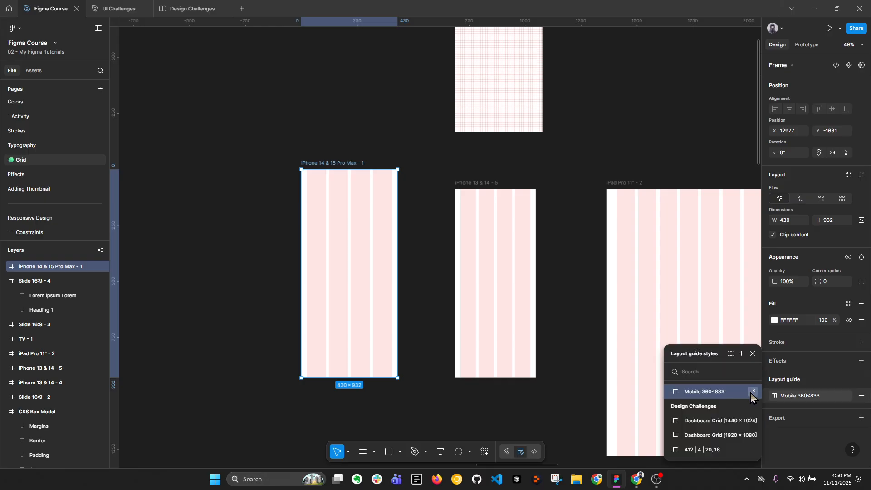
click(752, 392)
click(538, 448)
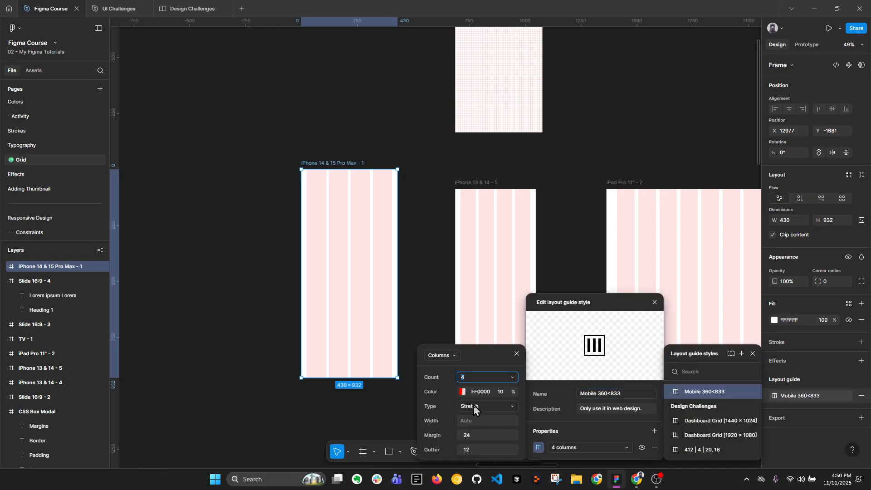
click(472, 450)
text(16)
click(347, 245)
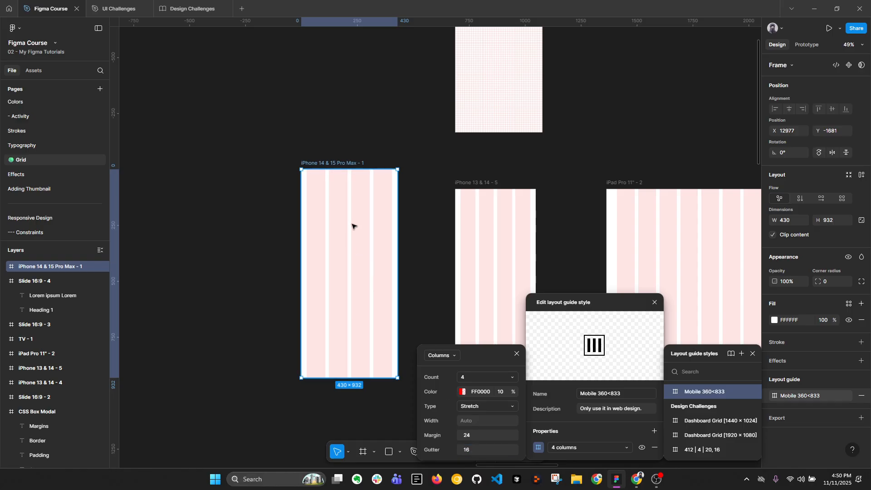
Change the style's column color to dark grey 313131
click(462, 391)
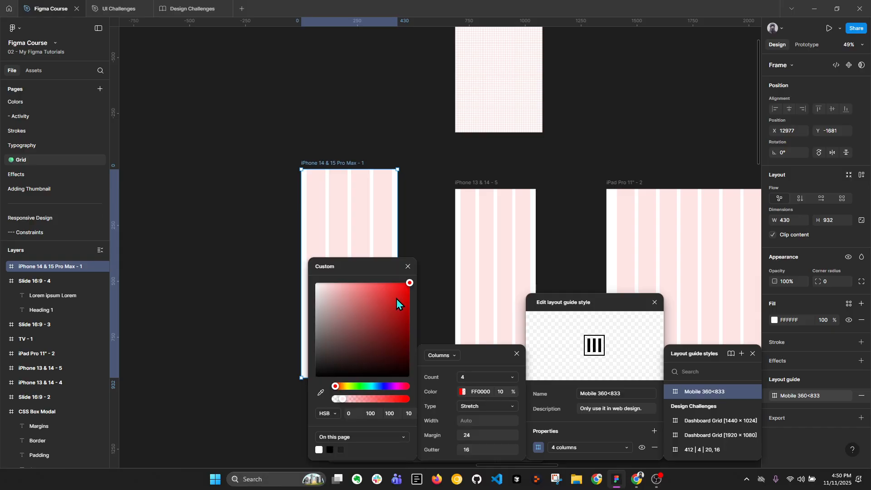
click(347, 385)
click(387, 289)
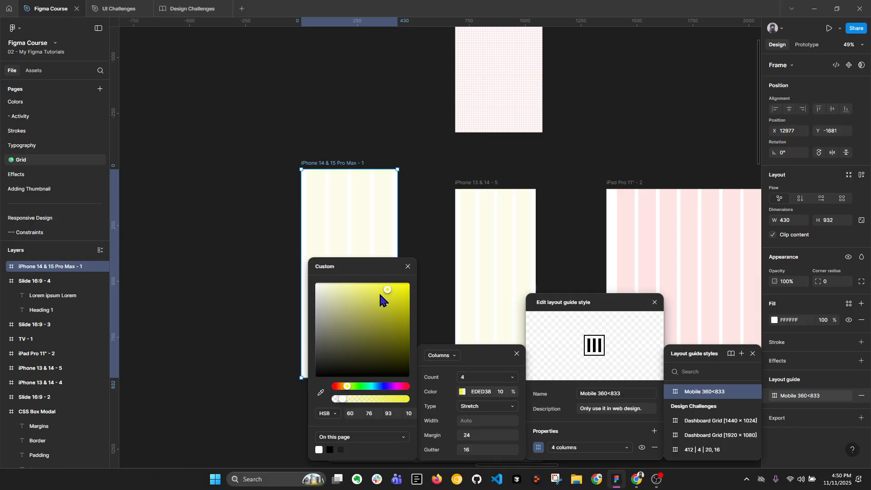
drag(379, 294, 313, 363)
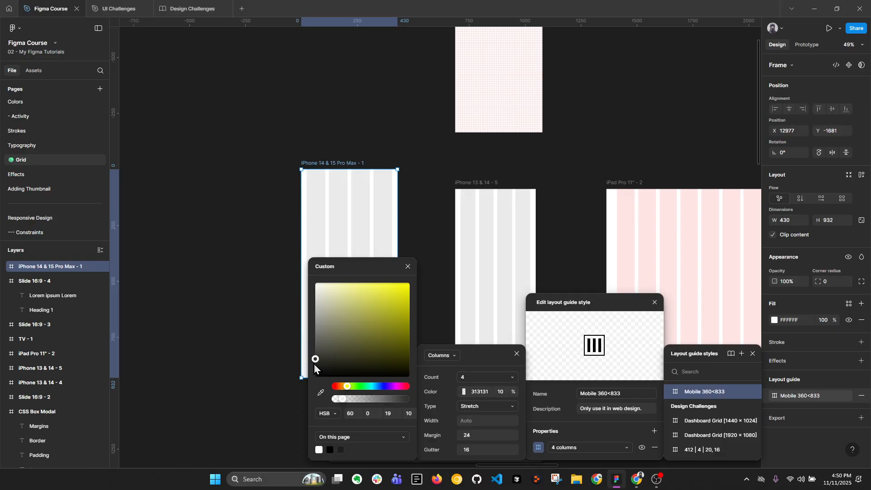
click(407, 267)
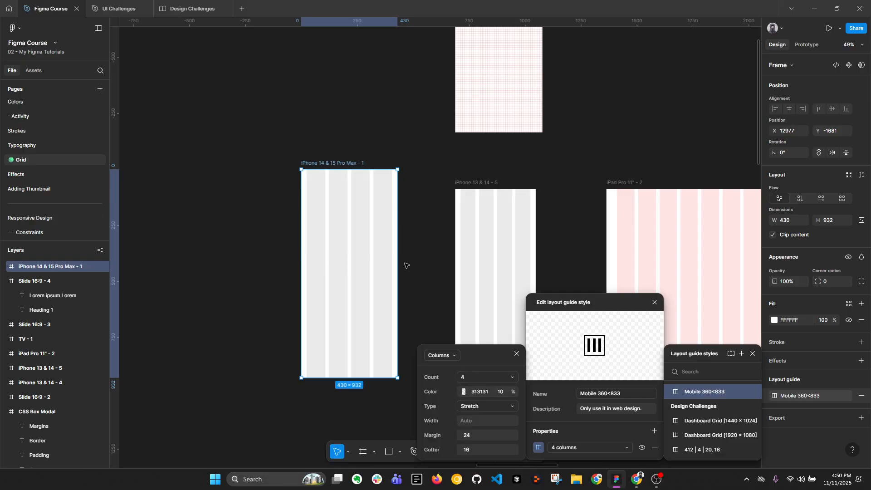
Try adding an 8 px grid to the Mobile 360<833 style, undo the addition and close the style editor
click(647, 387)
click(655, 431)
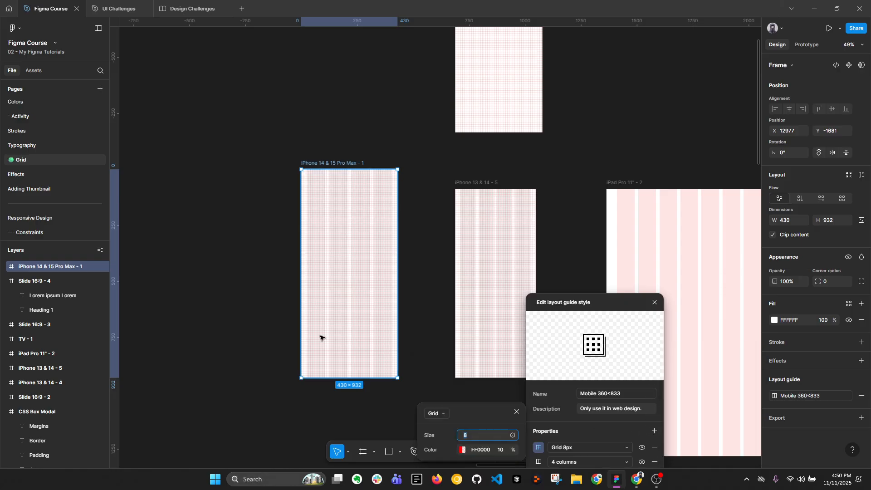
key(ctrl+z)
click(655, 302)
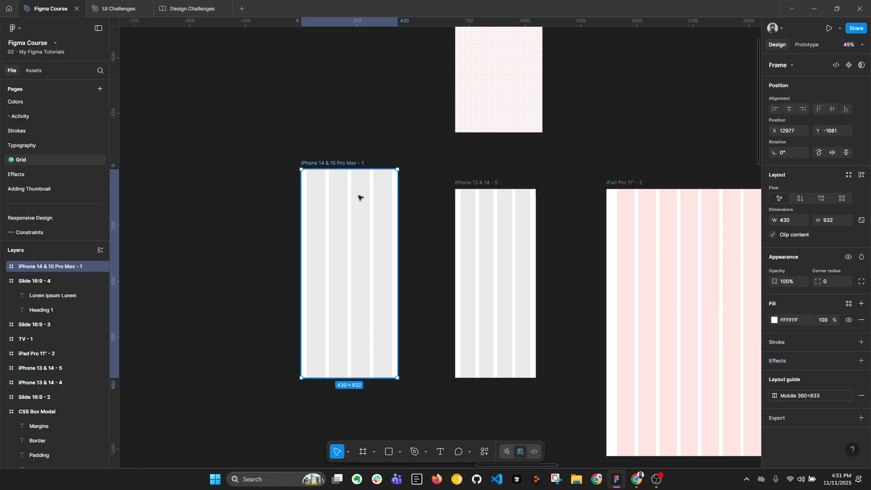
Add a 1440×1024 Desktop frame in the empty area right of the Slide 16:9 - 4 frame
click(402, 132)
scroll(390, 178, down, 3)
scroll(468, 216, right, 3)
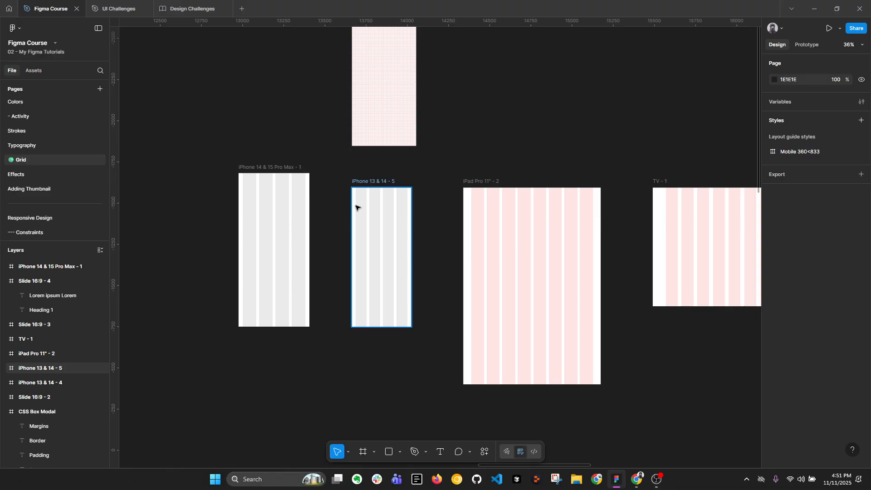
scroll(356, 206, down, 3)
scroll(622, 239, right, 5)
scroll(474, 243, down, 3)
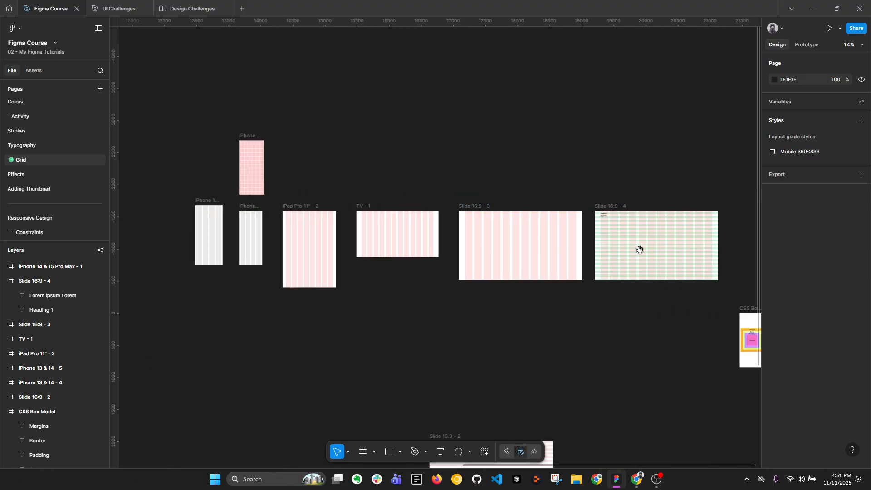
scroll(639, 247, right, 6)
scroll(384, 257, up, 3)
scroll(499, 235, right, 4)
key(f)
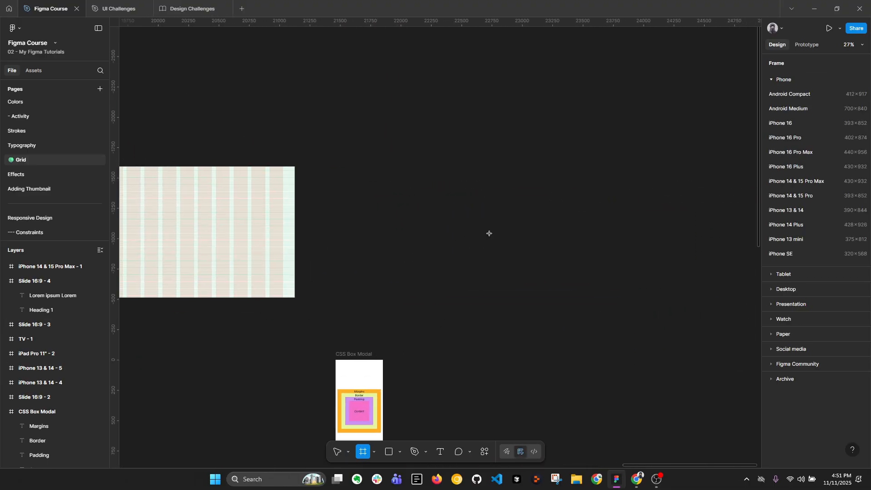
click(797, 291)
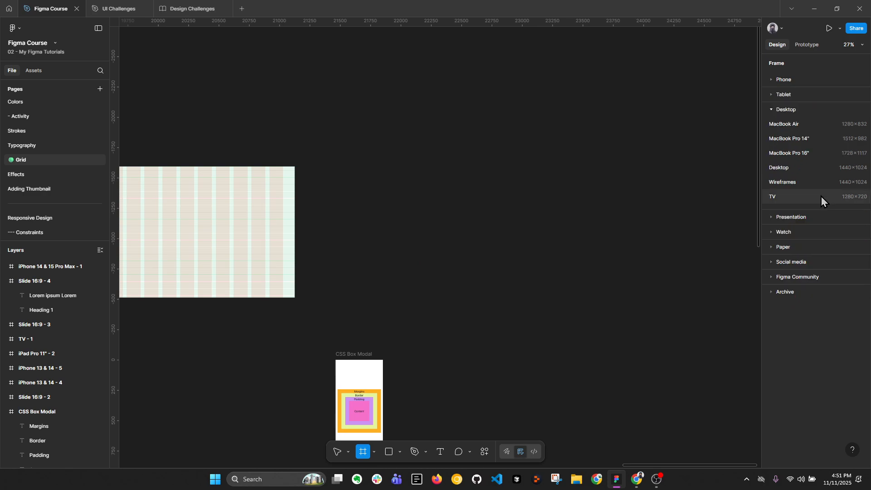
click(821, 171)
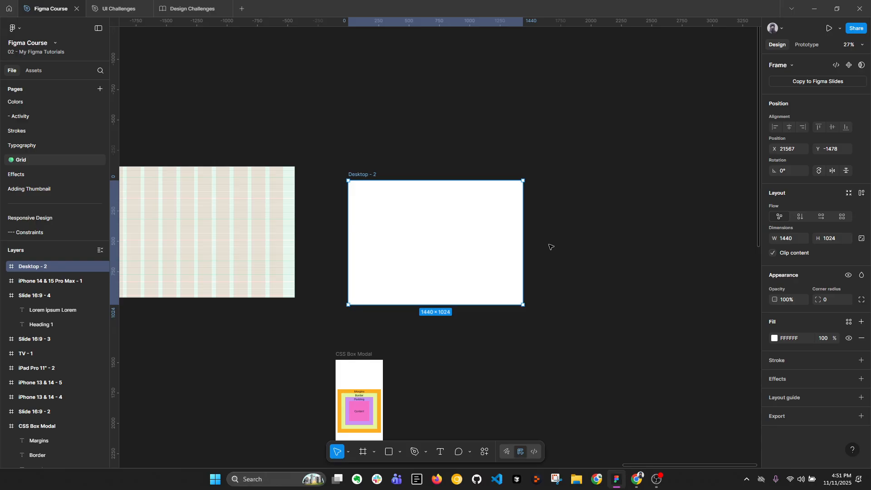
Draw a rectangle about 252 × 431 in the new Desktop frame and align it to the frame's top-left corner
scroll(441, 236, up, 3)
drag(440, 235, 463, 228)
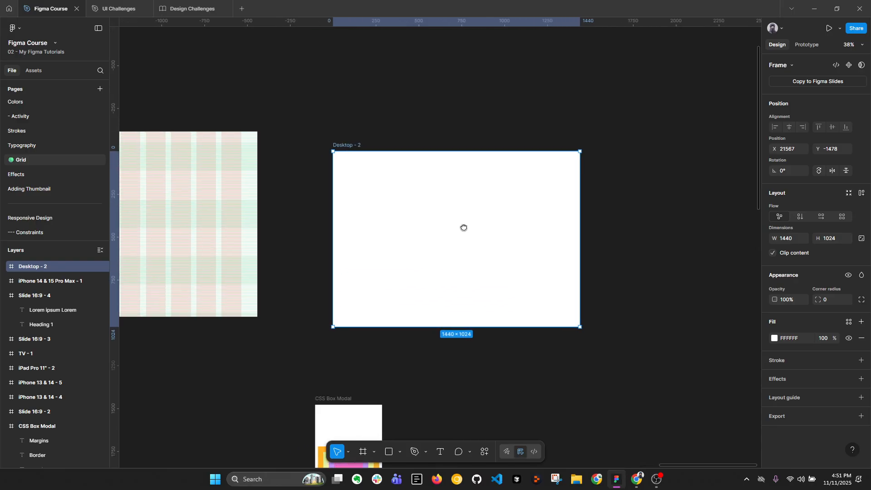
scroll(421, 177, up, 1)
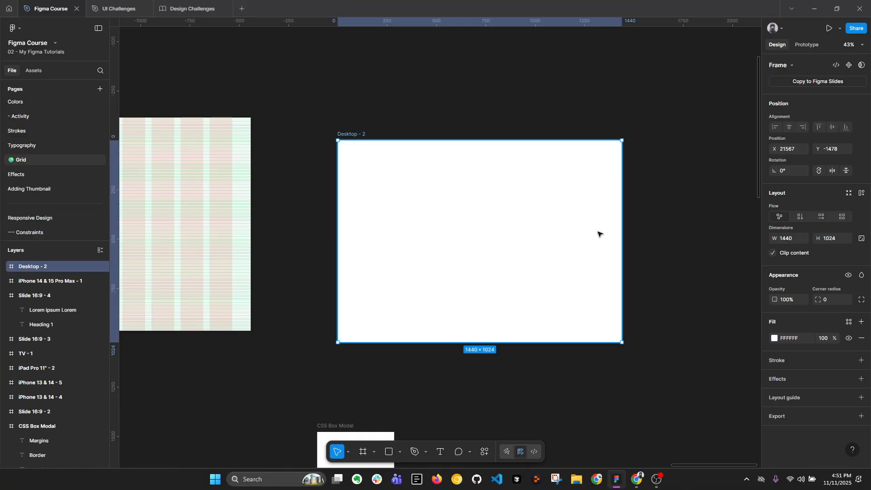
scroll(476, 230, up, 1)
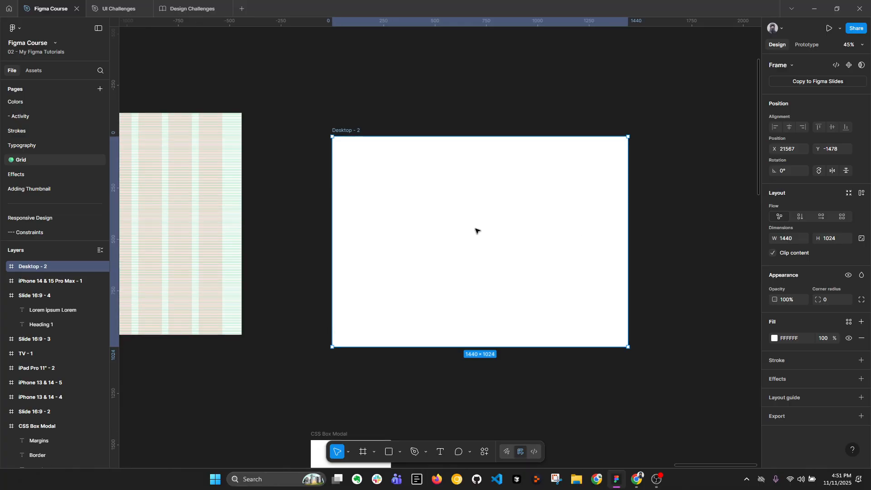
key(r)
drag(418, 206, 469, 294)
drag(451, 266, 362, 191)
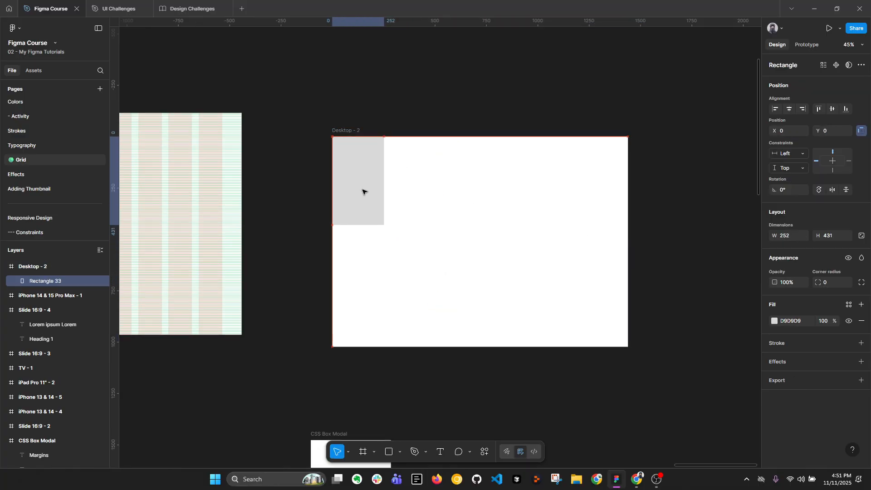
Switch to Chrome, open YouTube to examine its sidebar layout, and return to the Desktop frame in Figma
click(636, 479)
click(621, 9)
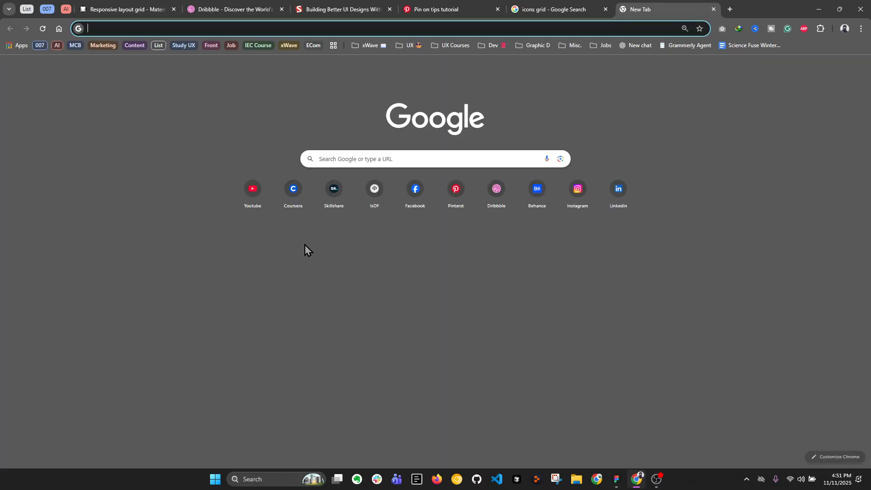
click(253, 194)
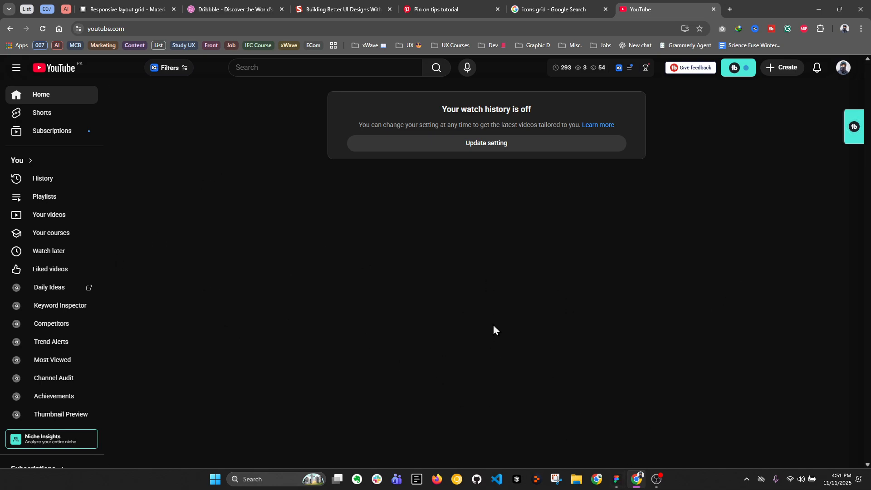
click(616, 479)
scroll(379, 181, up, 2)
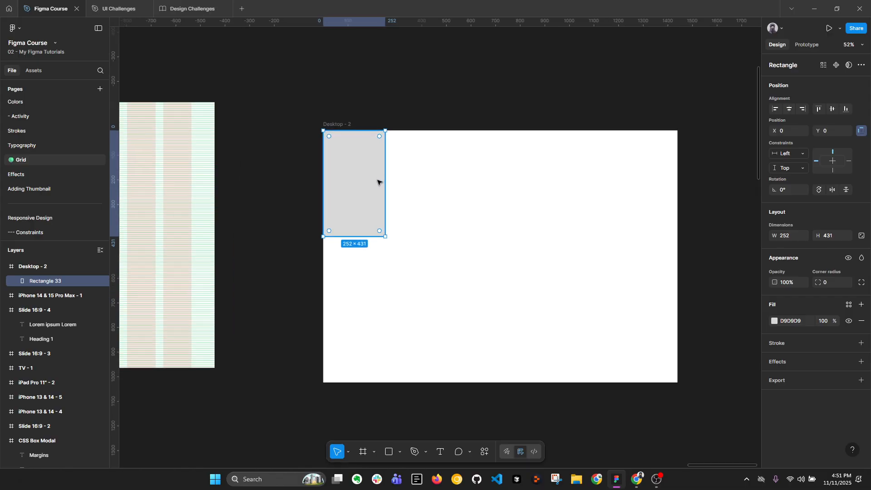
Stretch the sidebar rectangle to the frame's full 1024 px height and set its width to 240
drag(361, 233, 367, 382)
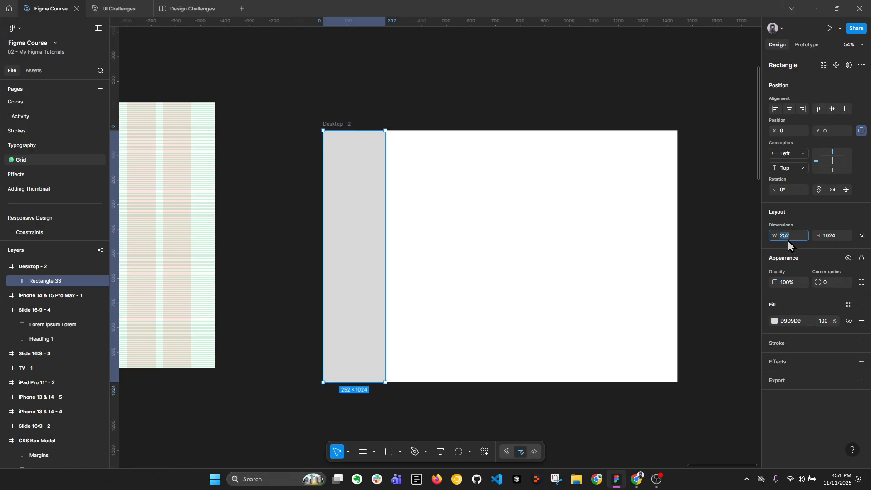
click(788, 239)
text(240)
key(Return)
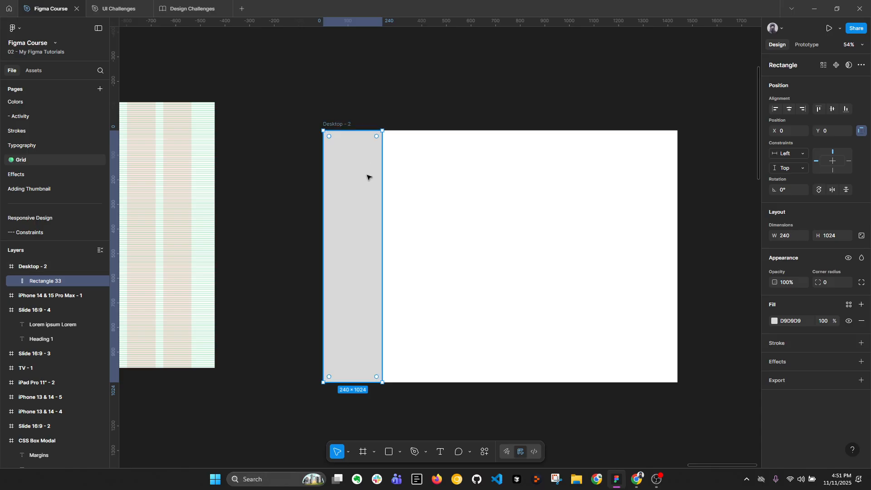
Duplicate the sidebar rectangle, fill the copy with FFB1B1 and stretch it to 1200 px wide to cover the remaining frame area
drag(360, 175, 422, 175)
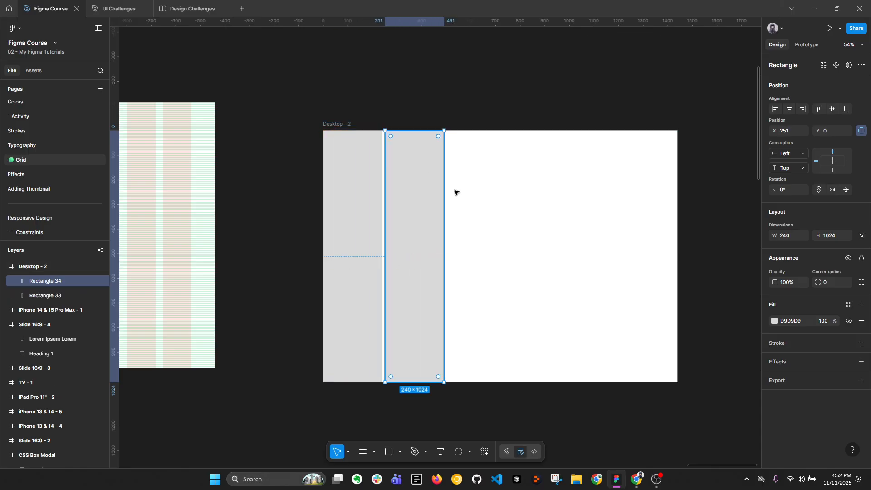
click(774, 321)
click(689, 283)
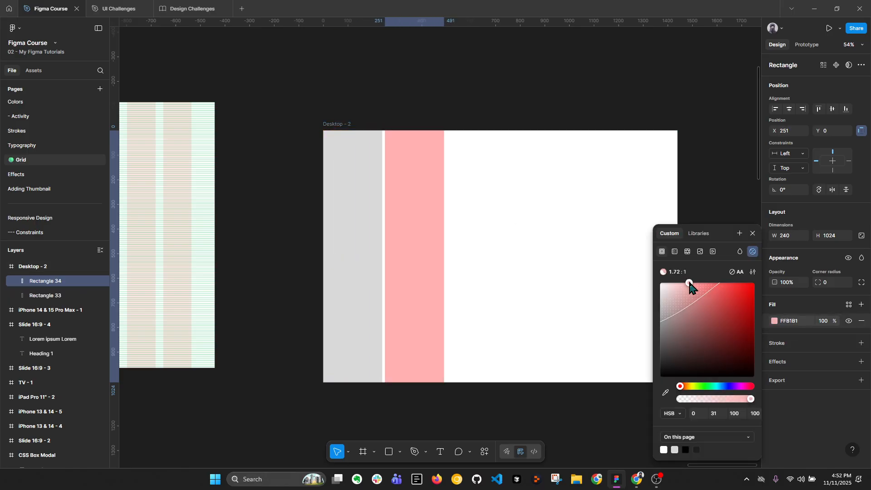
click(753, 233)
drag(414, 265, 676, 255)
scroll(509, 237, down, 1)
scroll(508, 237, down, 2)
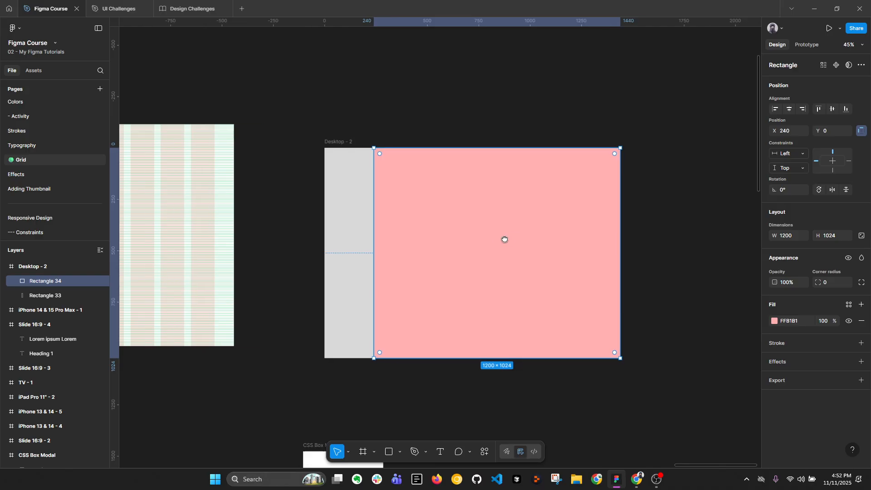
scroll(408, 204, right, 1)
Duplicate the Desktop - 2 frame beside the original and delete both rectangles from the copy
shift+click(326, 181)
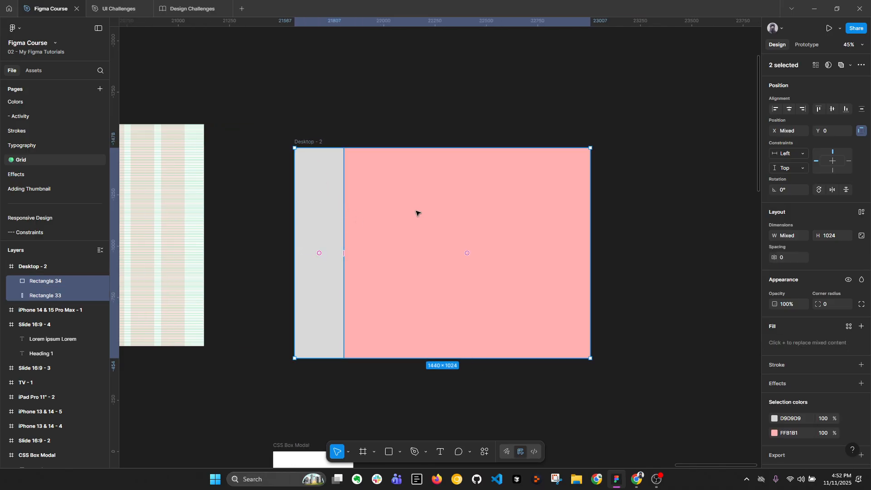
scroll(415, 211, down, 3)
key(shift+Return)
key(ctrl+d)
scroll(540, 200, right, 2)
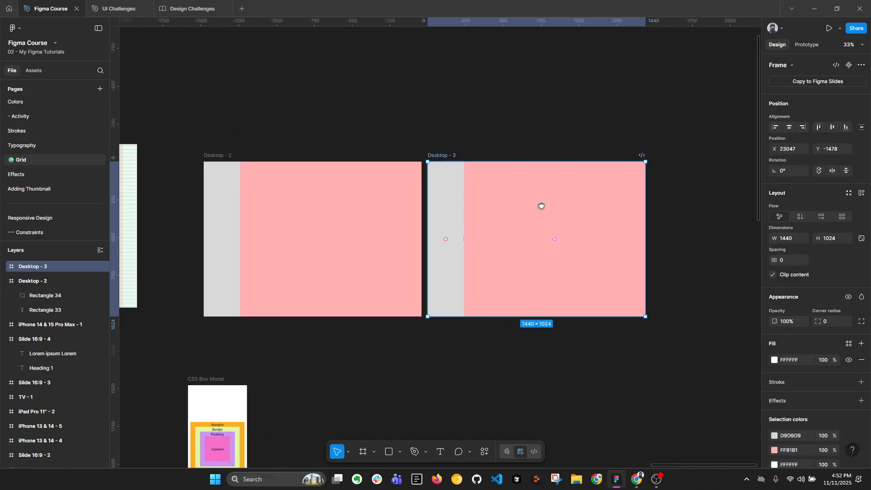
key(Return)
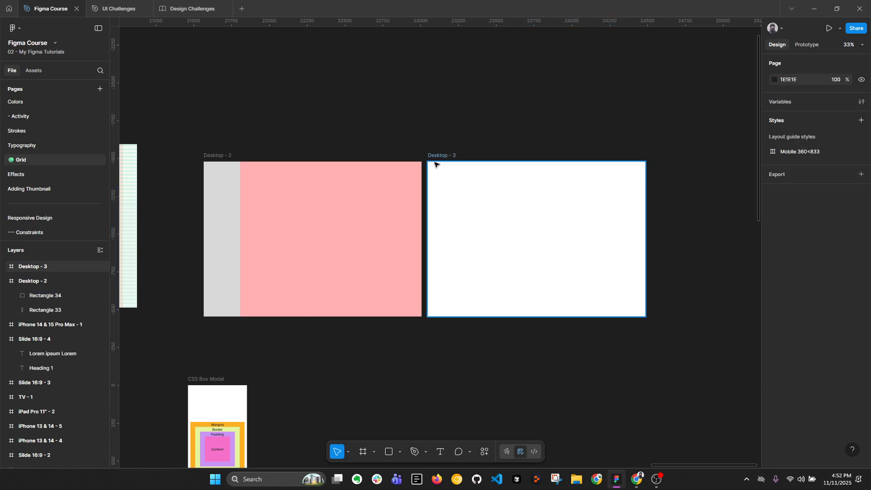
click(434, 164)
Add a columns layout guide to the Desktop - 3 frame with count 1, type Left and width 240
scroll(472, 192, up, 3)
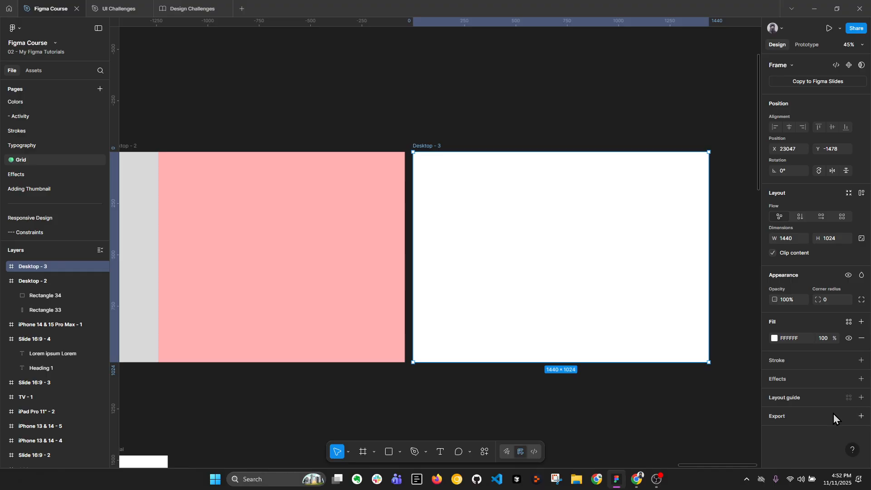
click(861, 397)
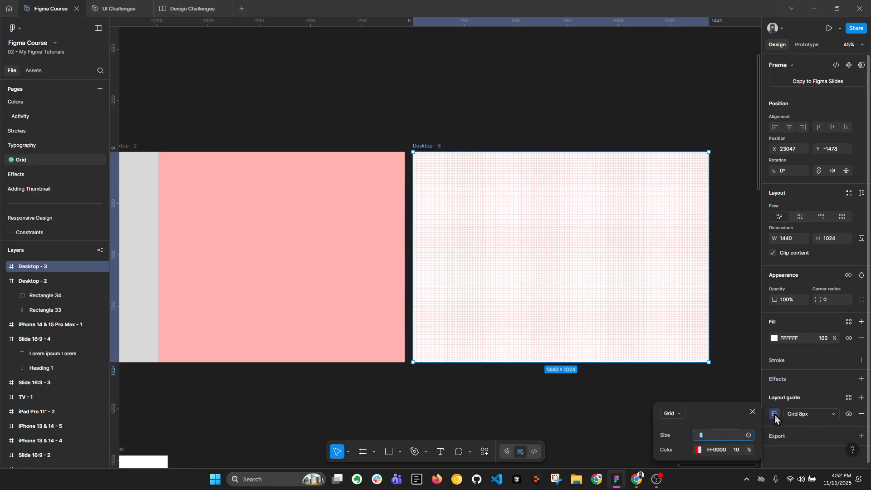
click(682, 412)
click(687, 440)
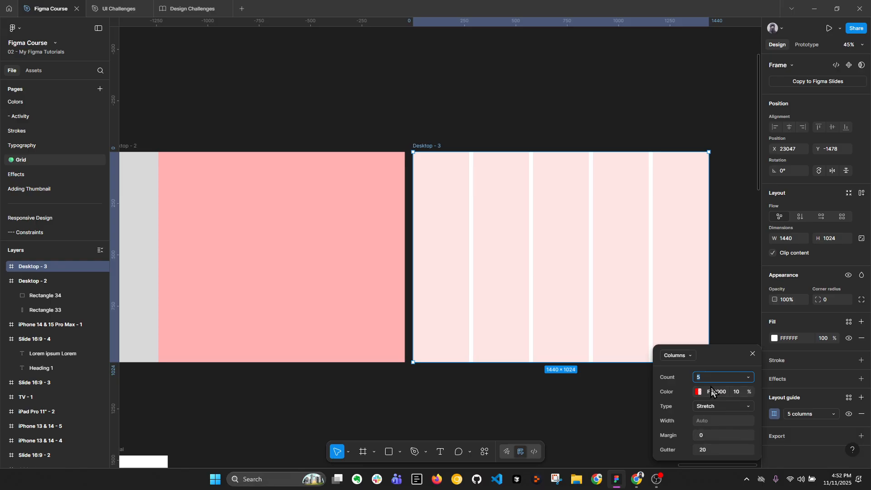
key(Return)
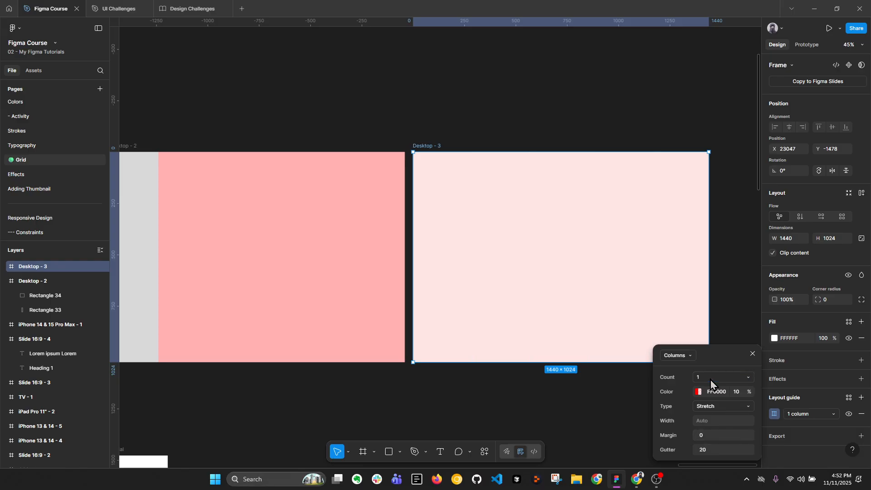
click(712, 407)
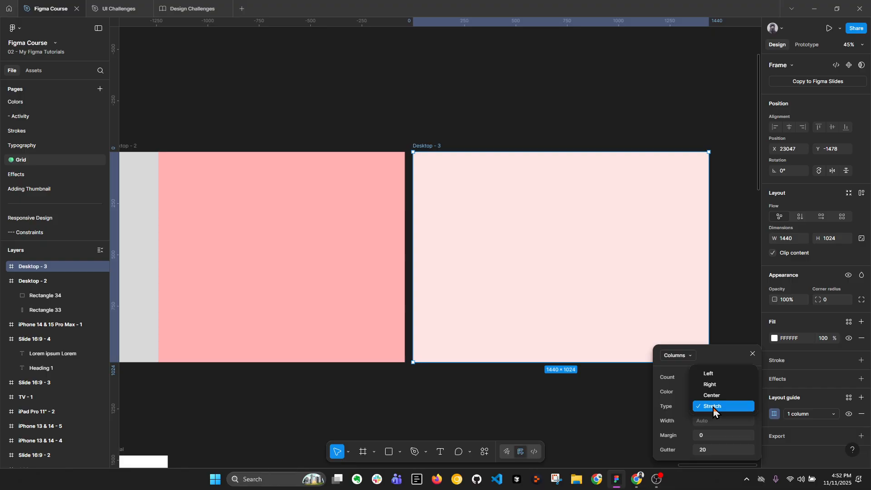
click(709, 371)
scroll(430, 241, up, 5)
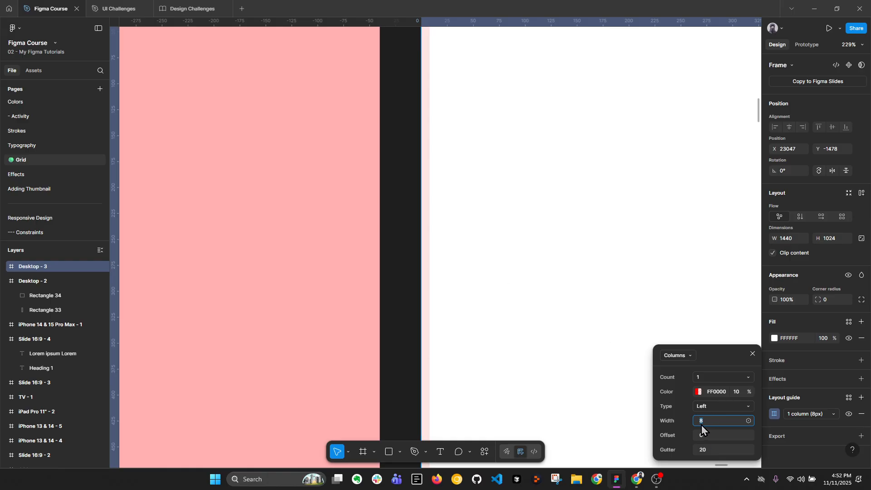
key(Return)
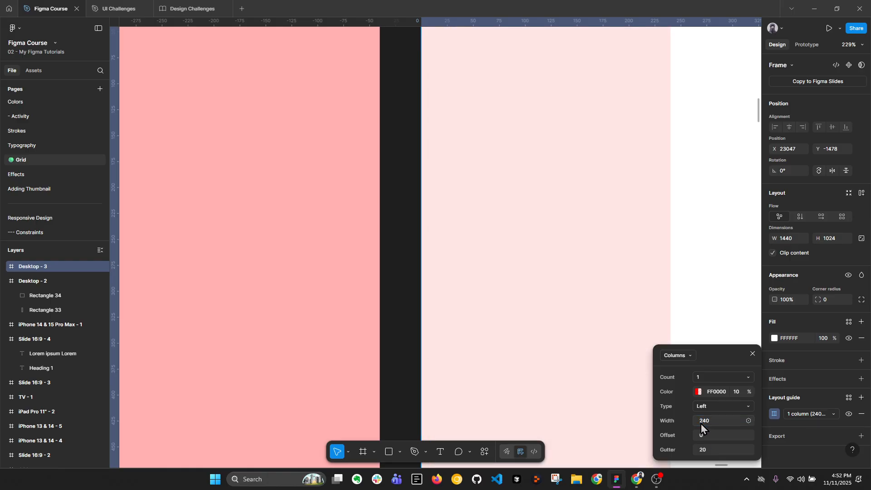
Try a gutter of 0 on the column guide, and set the gutter to 24
click(712, 452)
text(0)
key(Return)
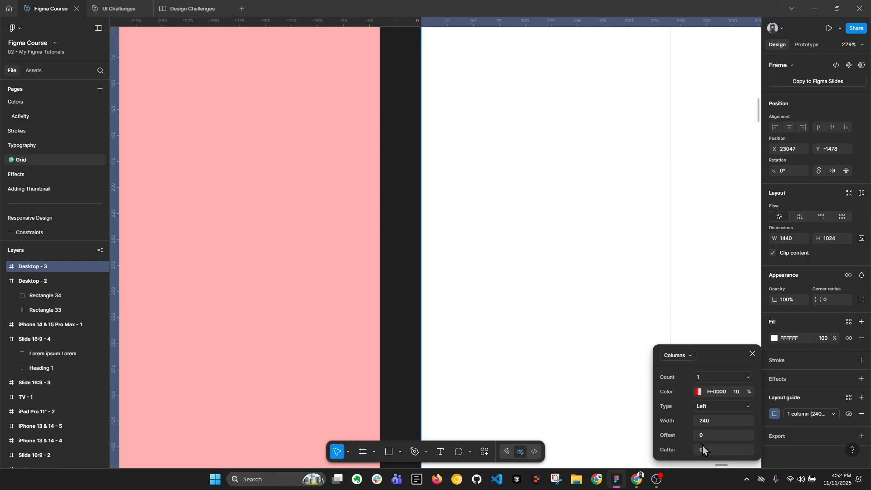
click(710, 451)
text(24)
key(Return)
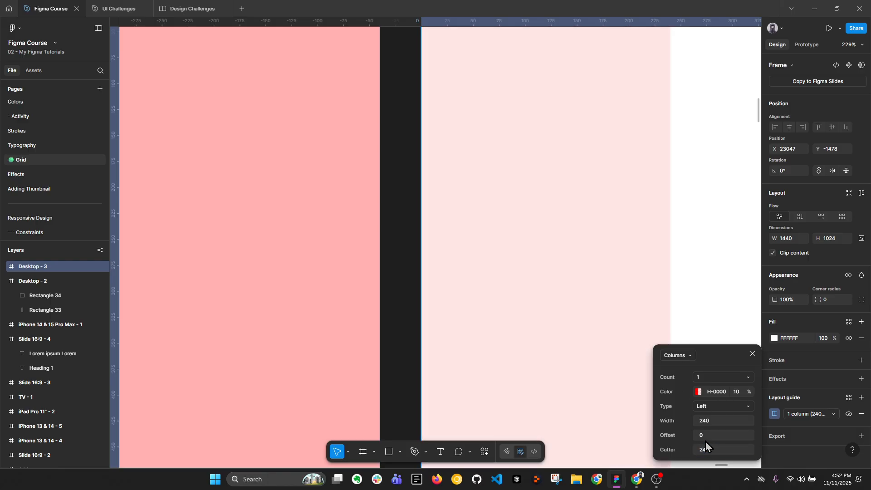
scroll(436, 291, down, 3)
drag(567, 278, 512, 254)
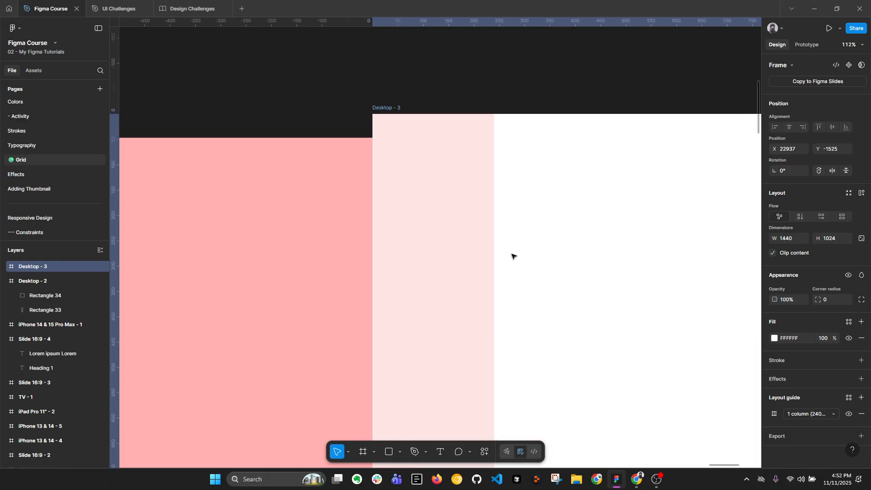
key(ctrl+z)
Duplicate the 240 px column guide on the Desktop - 3 frame
drag(613, 260, 495, 239)
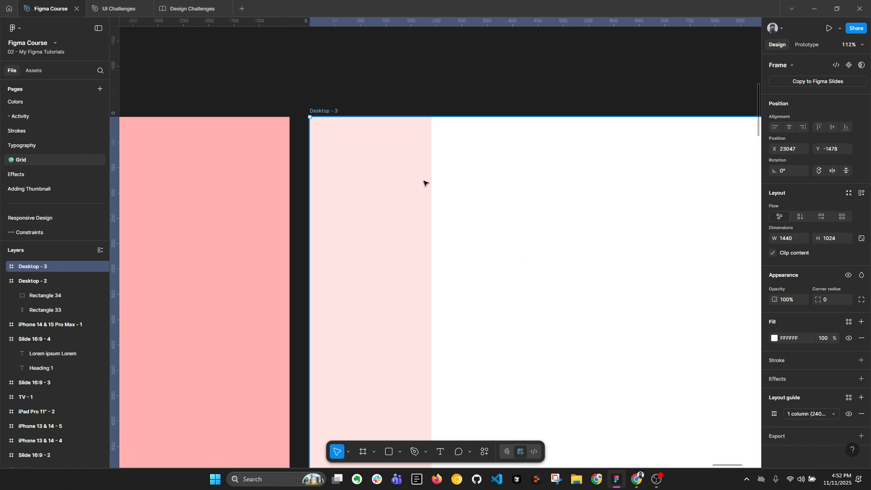
click(775, 414)
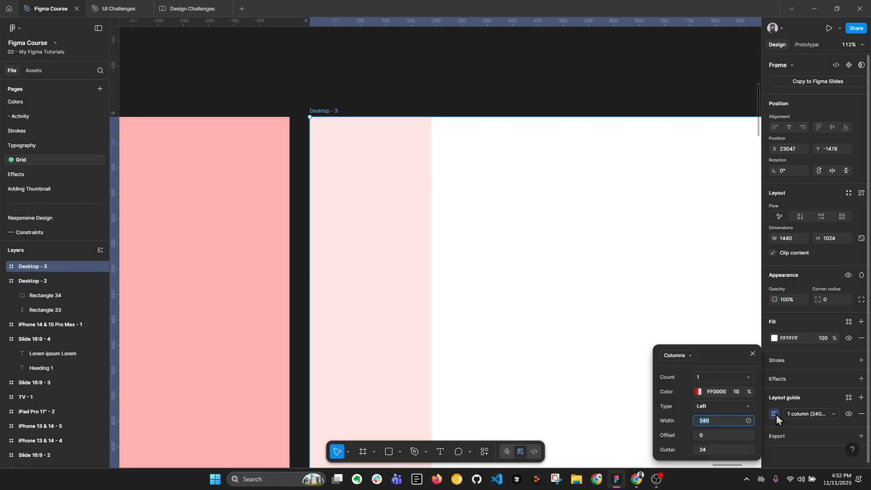
click(702, 438)
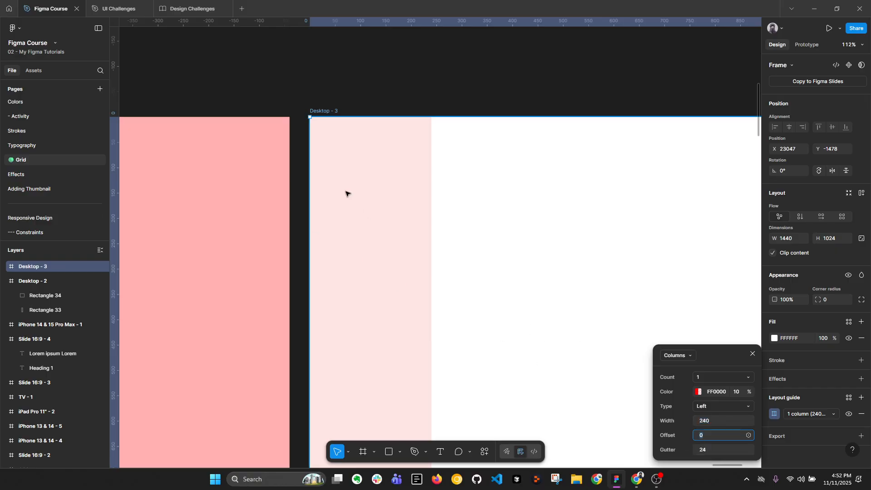
click(824, 399)
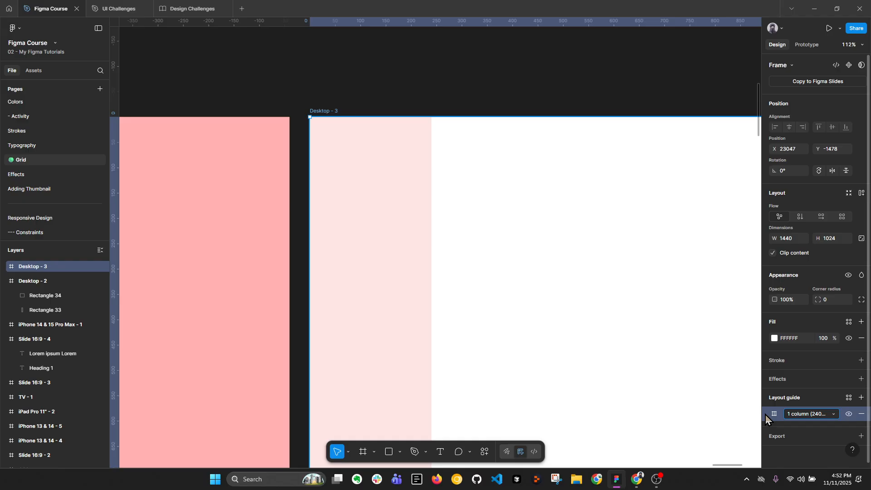
key(ctrl+d)
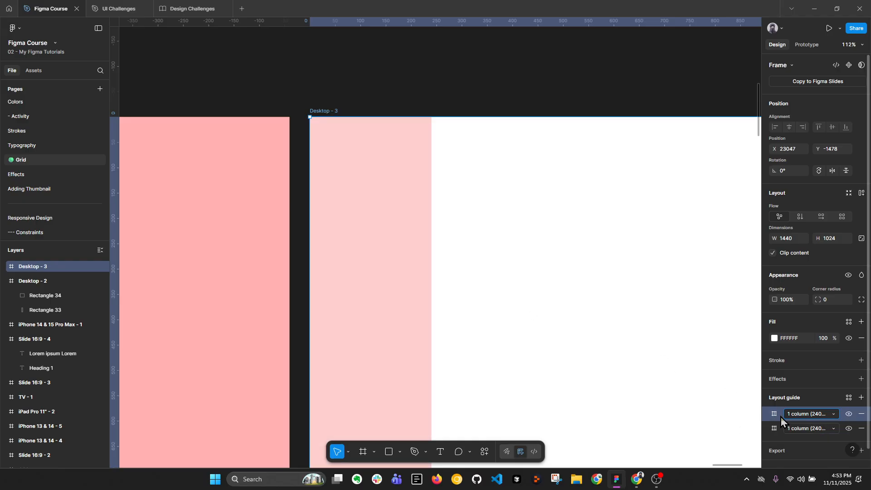
click(775, 414)
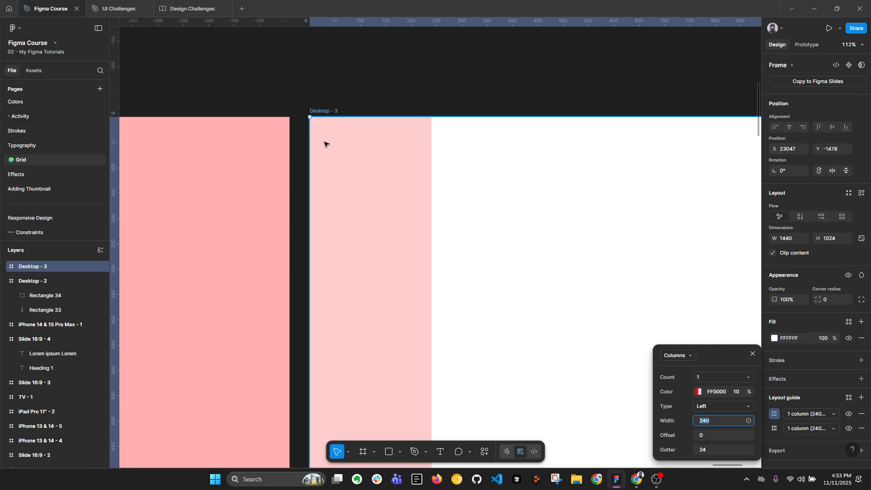
scroll(326, 144, up, 2)
key(Escape)
Draw a 240 × 118 rectangle spanning the sidebar guide near the frame's top and fill it with FF0000
key(r)
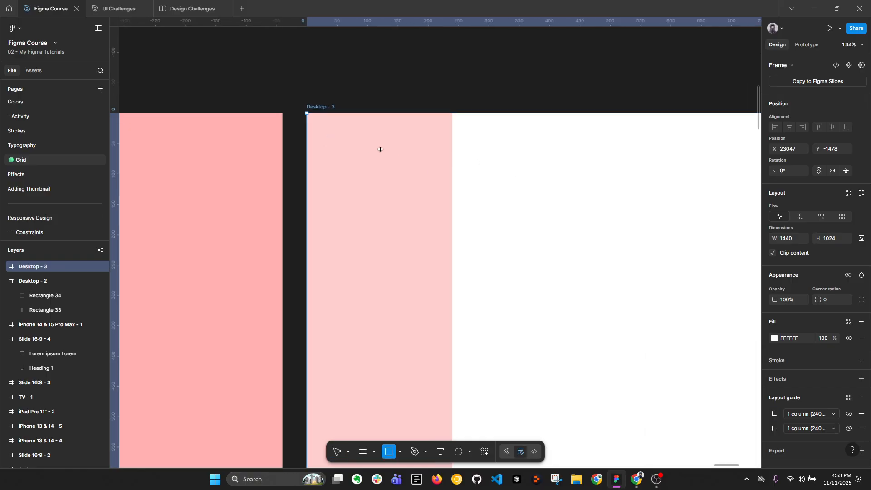
mouse_move(380, 149)
mouse_down()
mouse_move(413, 221)
mouse_move(324, 177)
mouse_move(452, 179)
mouse_up()
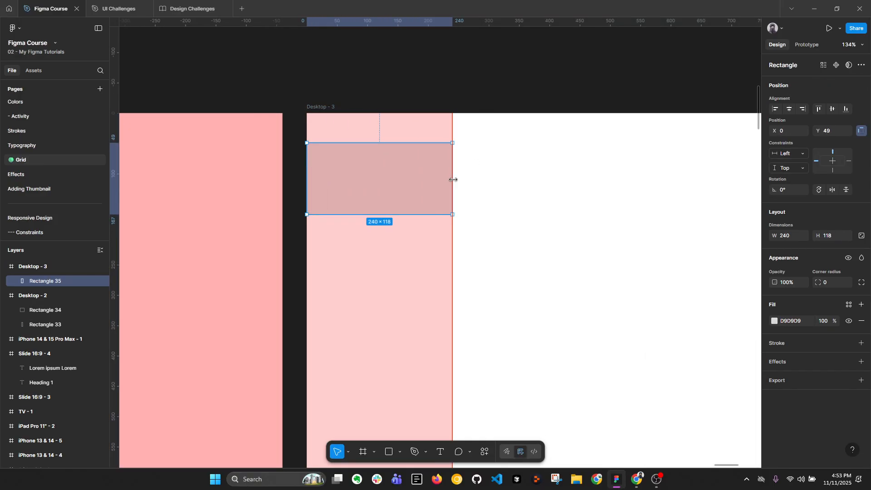
click(775, 321)
drag(723, 305, 780, 274)
click(753, 234)
Reduce the red rectangle's width by 24*2 to 192 and shift it horizontally to X 24
scroll(339, 157, up, 3)
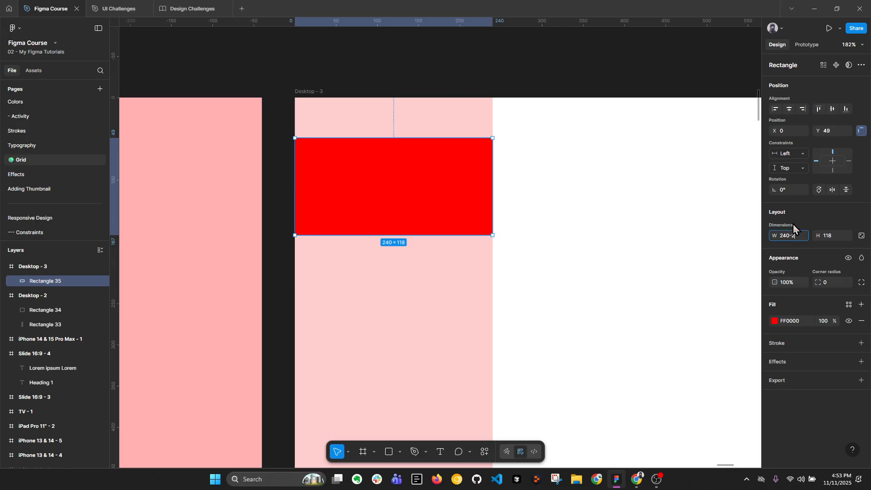
text(-24*2)
key(Return)
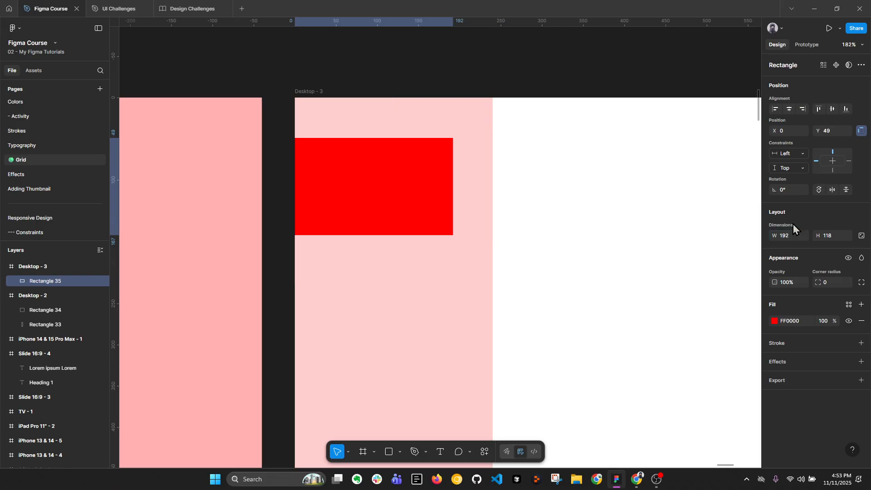
key(shift+Right)
key(shift+Right)
key(shift+Right)
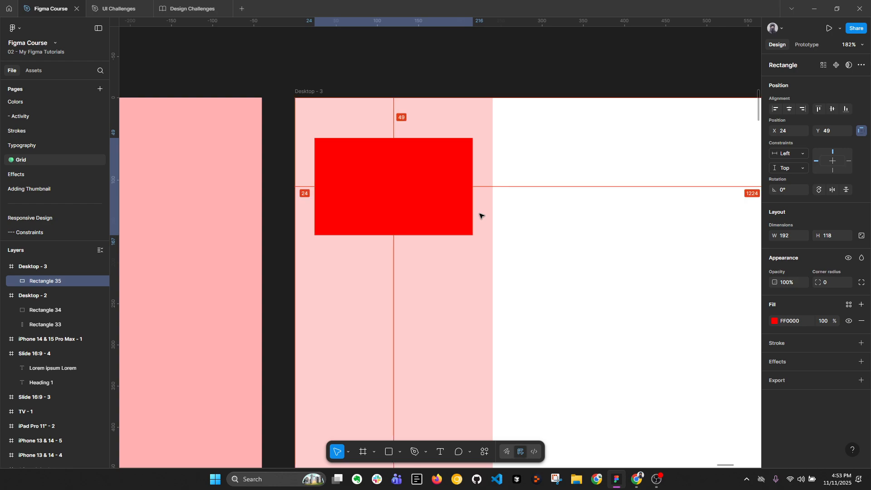
Set the duplicated column guide's offset to 24 and its width to 192 on the Desktop - 3 frame
scroll(348, 144, down, 1)
key(Escape)
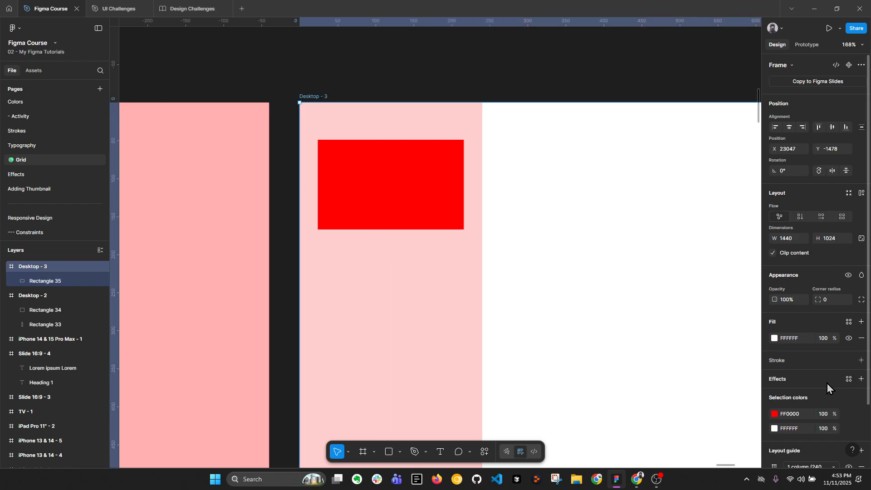
scroll(807, 394, down, 1)
click(775, 398)
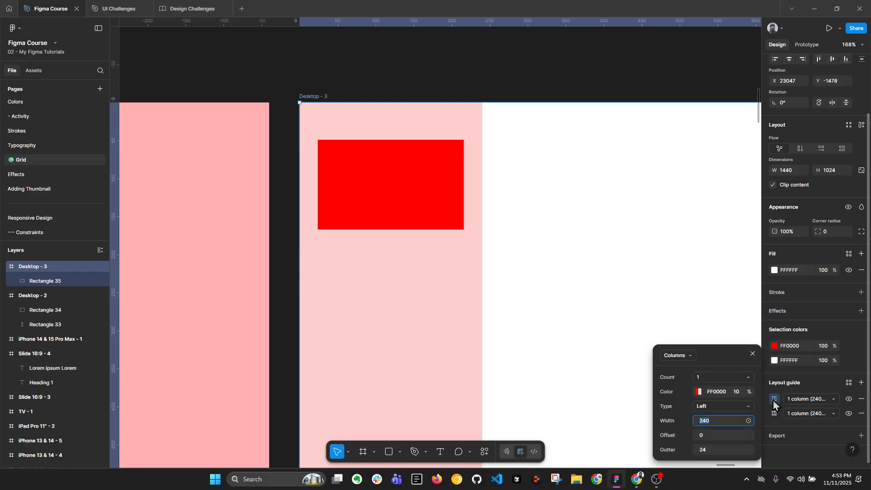
click(715, 422)
click(703, 438)
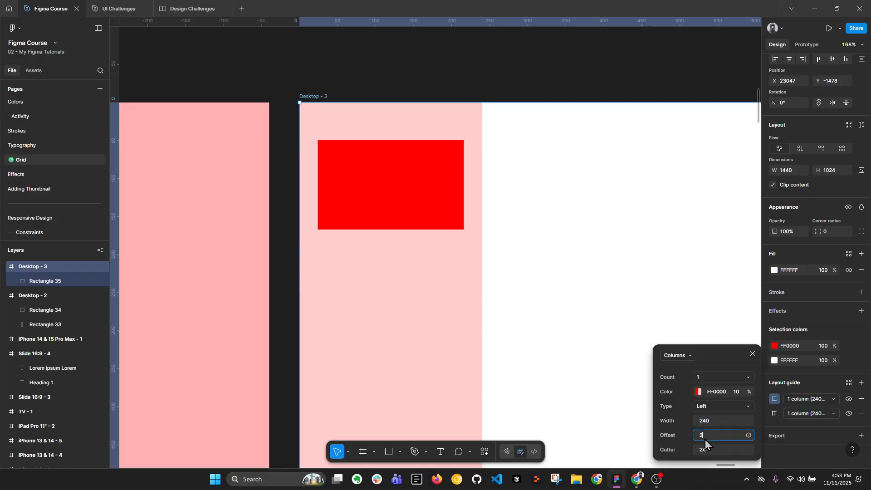
text(24)
key(Return)
click(702, 424)
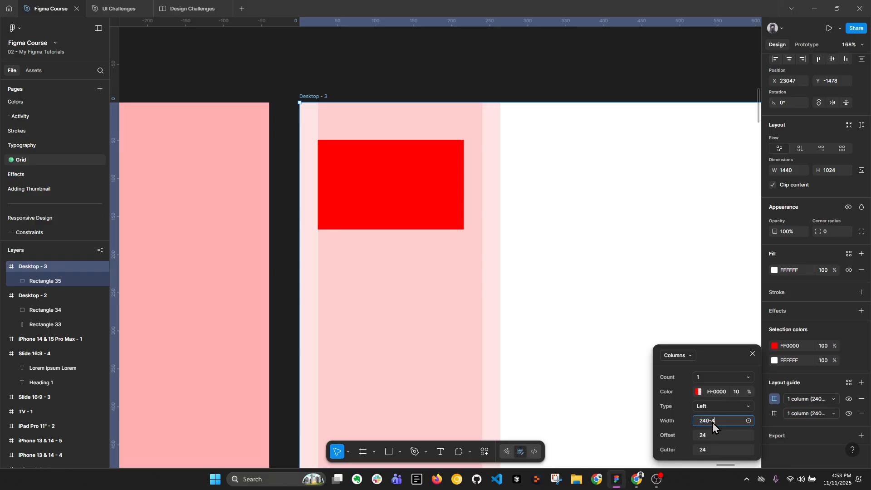
text(-48)
key(Return)
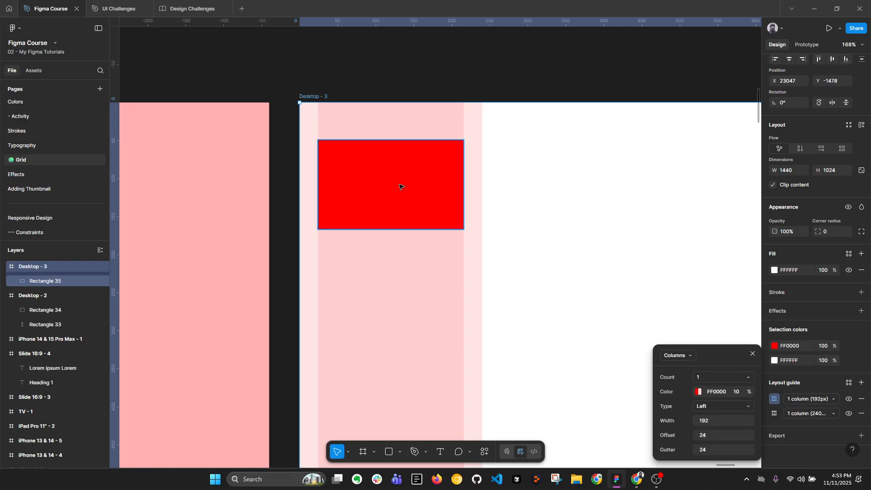
Delete the red rectangle from the sidebar area of the Desktop - 3 frame
click(367, 182)
scroll(367, 184, down, 5)
key(Delete)
scroll(368, 185, down, 5)
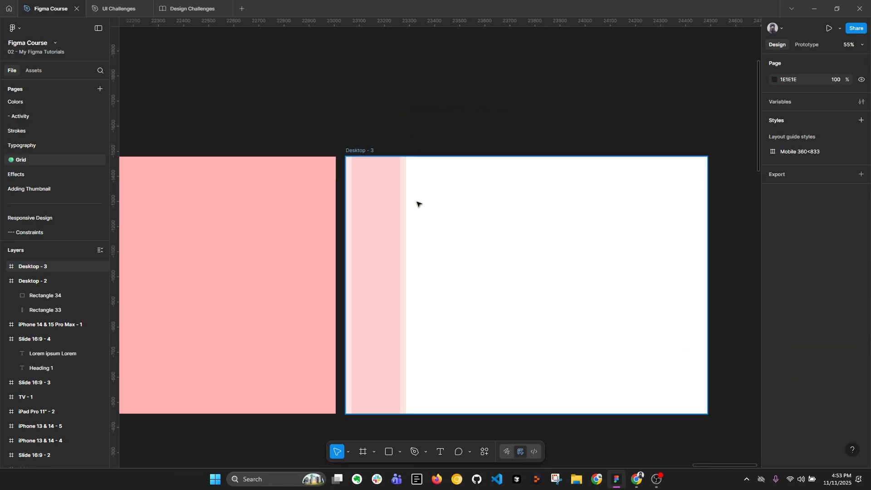
Draw a 528 × 376 frame inside the white content area of the Desktop - 3 frame
click(313, 151)
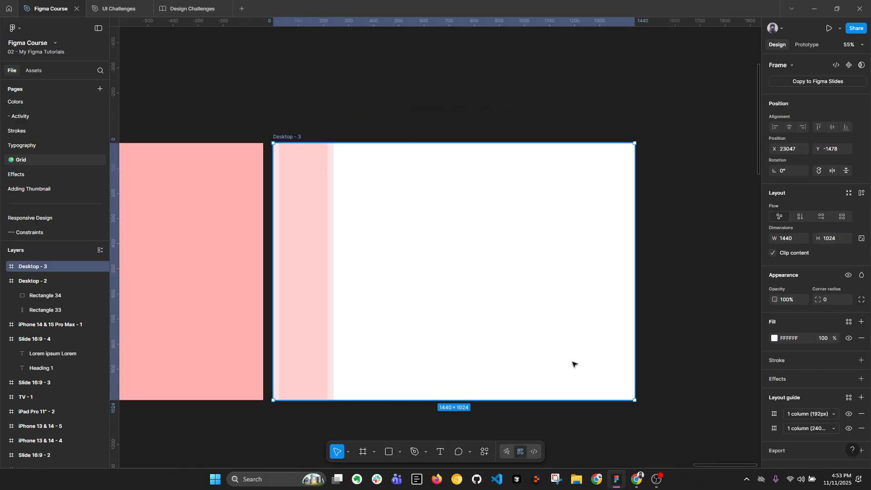
key(f)
drag(375, 219, 510, 315)
drag(416, 266, 393, 217)
Add a light green BAFFBA fill to the new inner frame
click(861, 341)
click(774, 357)
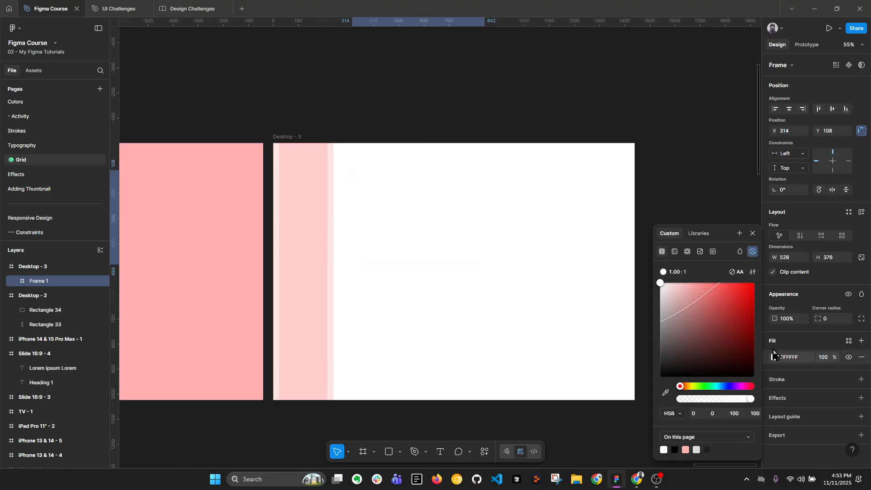
click(685, 284)
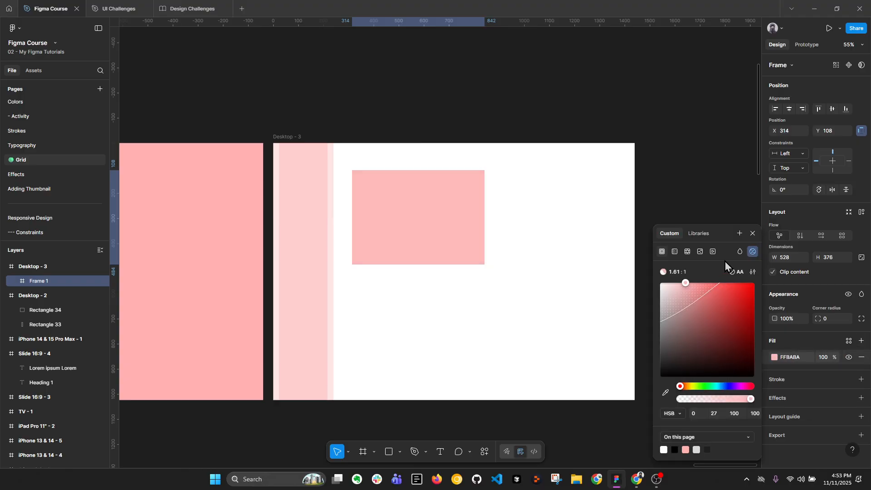
click(752, 233)
click(774, 357)
click(700, 386)
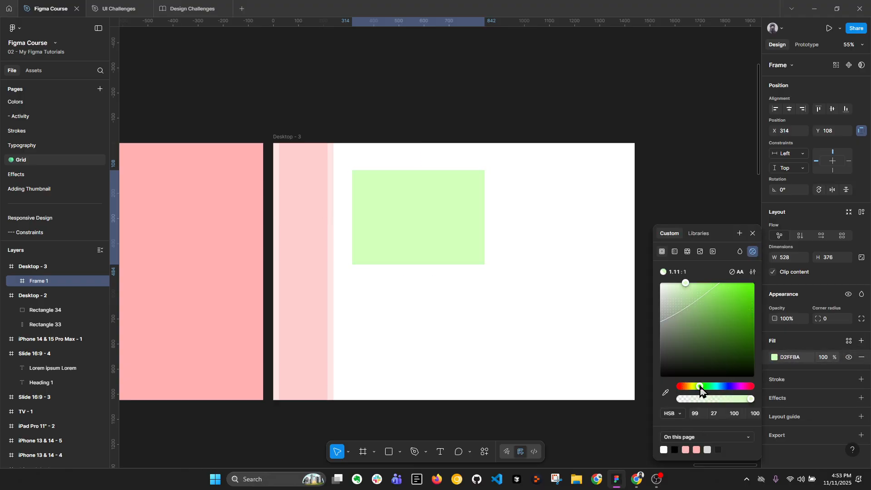
drag(700, 388, 703, 387)
Move the green frame to X 240, Y 0 beside the sidebar guide and stretch it to 1200 × 1024
drag(414, 206, 401, 187)
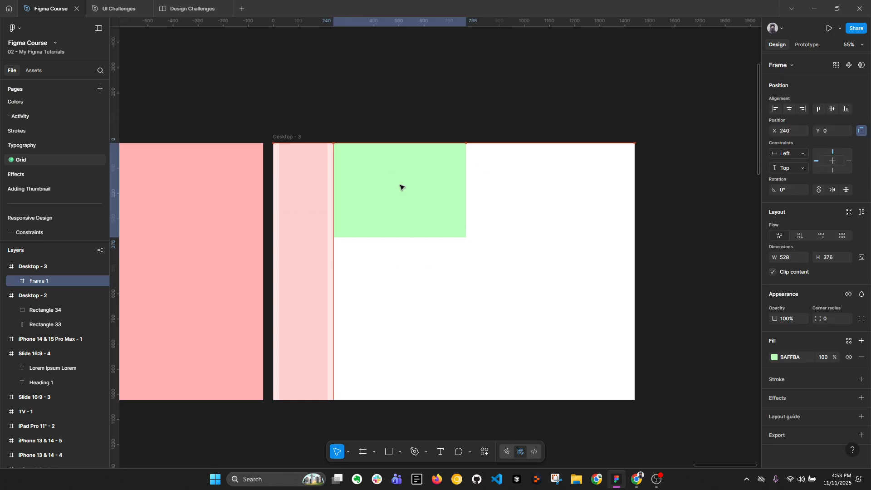
drag(466, 199, 634, 205)
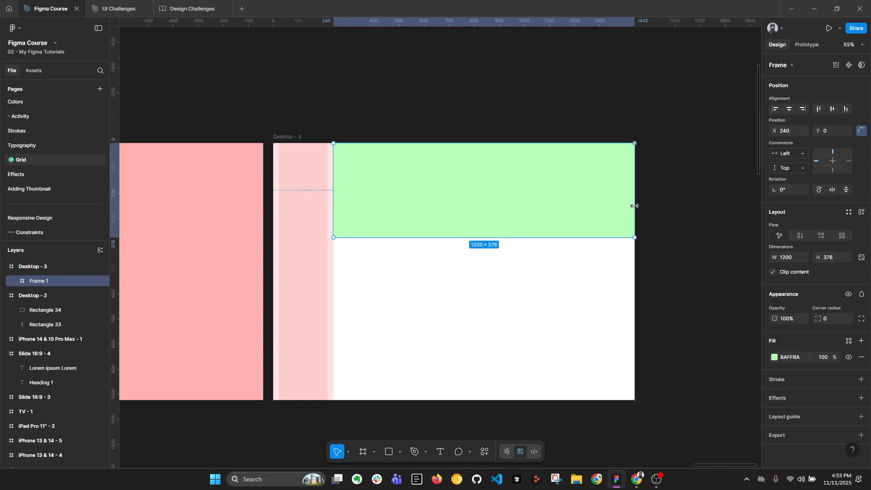
drag(550, 236, 565, 400)
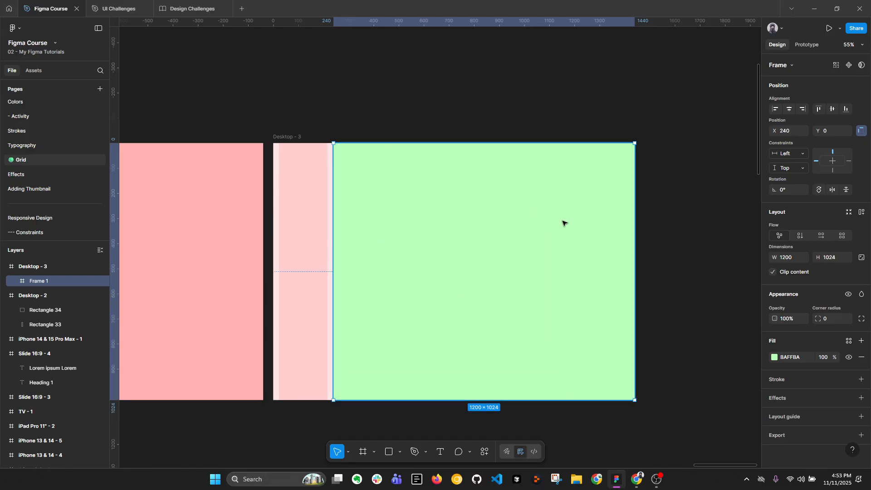
Add a layout guide of 12 columns to the green content frame
click(861, 416)
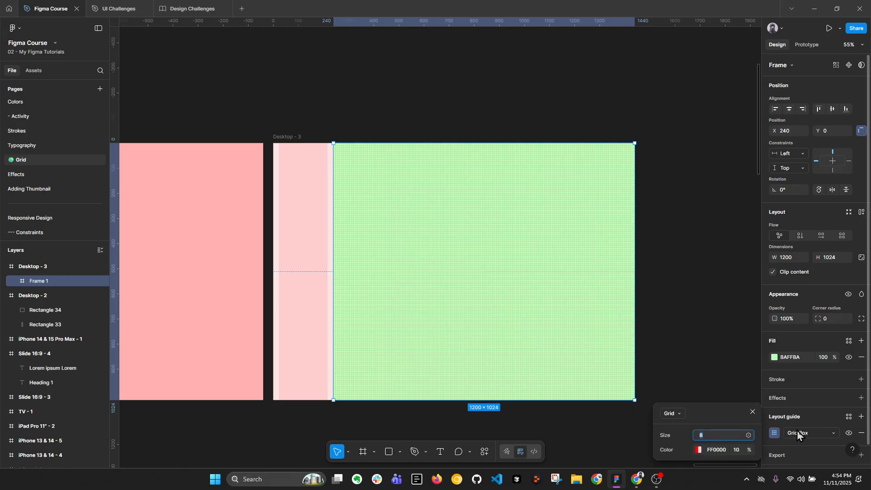
click(679, 413)
click(676, 439)
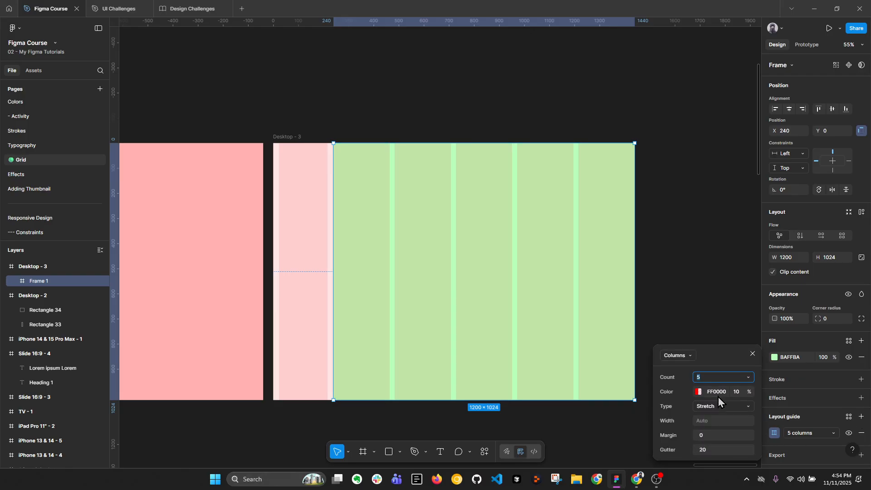
text(12)
key(Return)
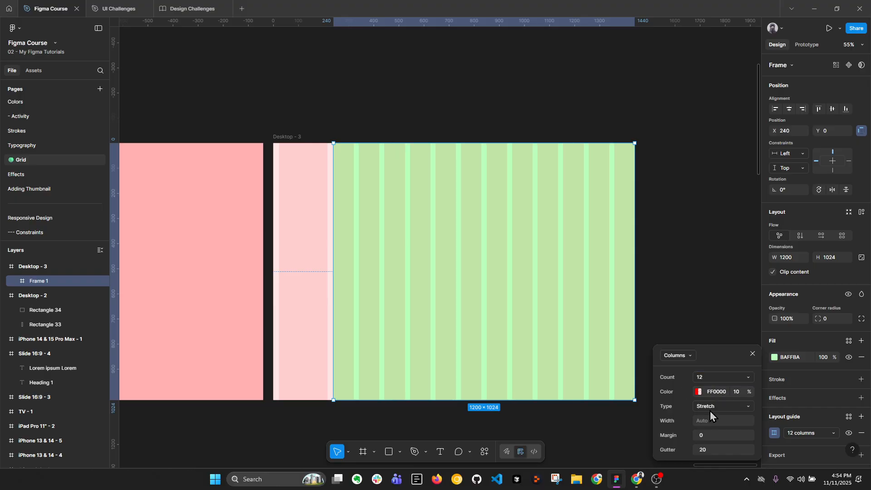
Set the green frame's column guide to a gutter of 24 and a margin of 32
click(708, 439)
text(24)
key(Return)
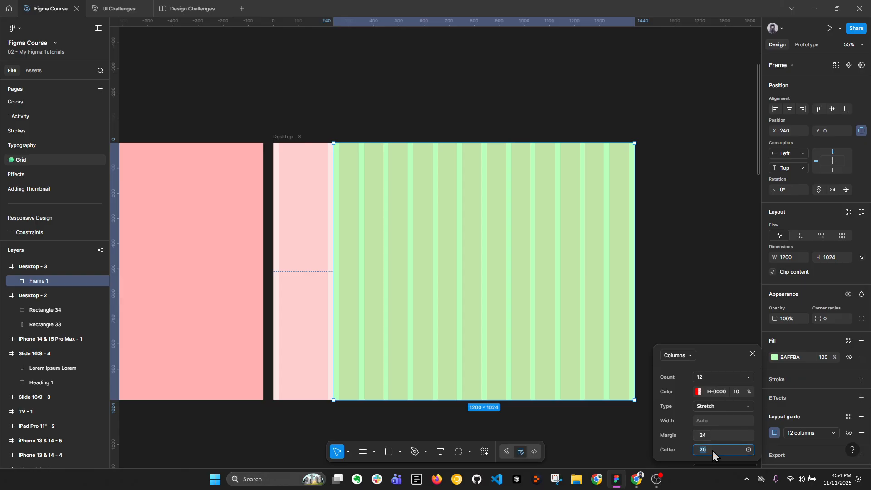
text(24)
key(Return)
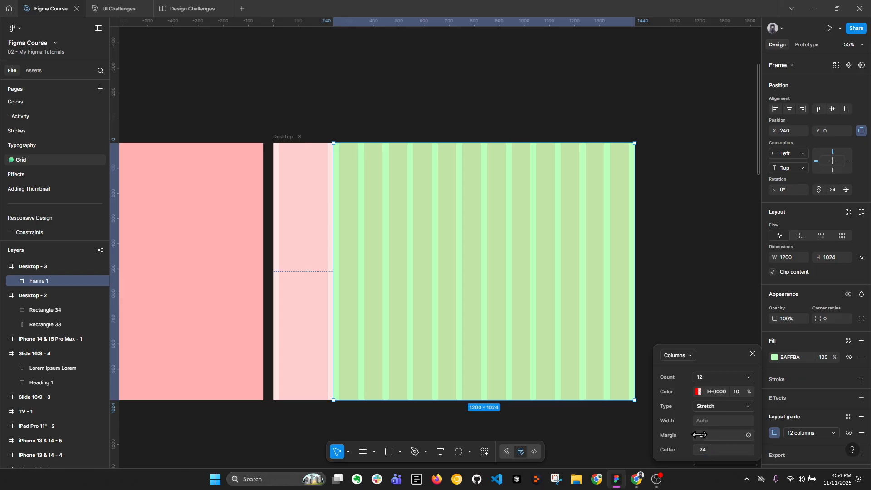
click(711, 438)
text(32)
key(Return)
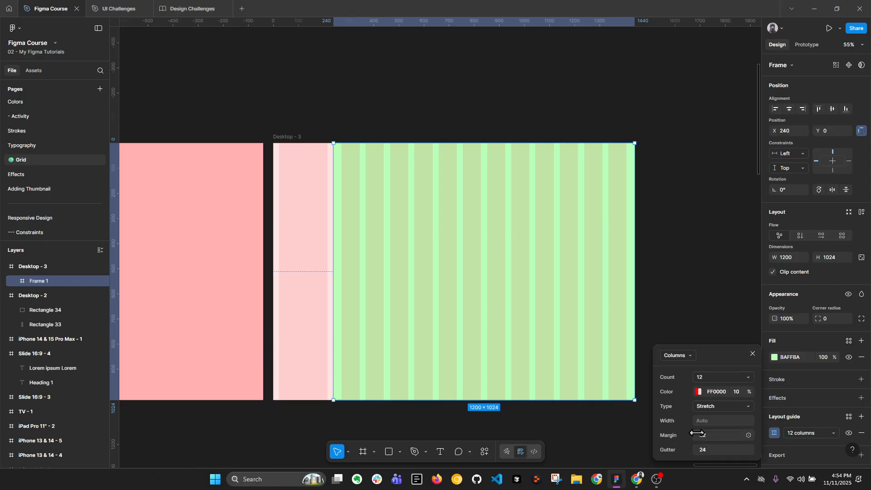
click(704, 257)
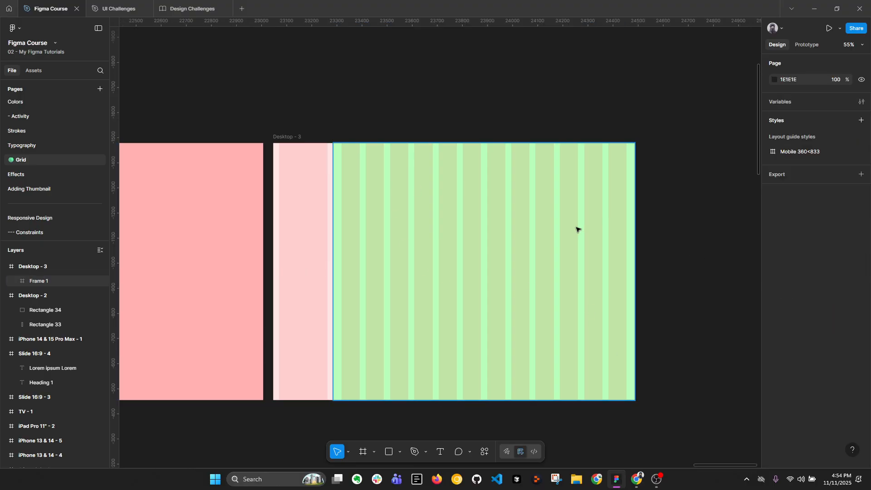
click(637, 479)
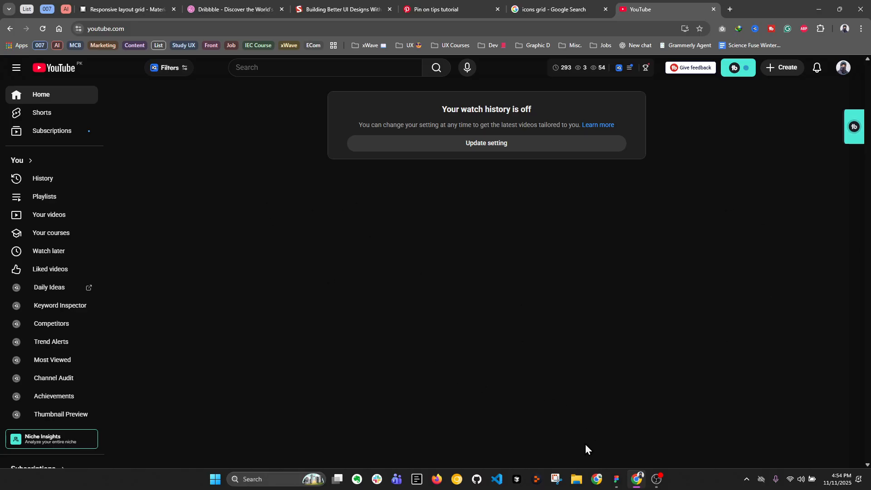
click(616, 479)
Duplicate the Desktop - 3 frame and delete the green inner frame from the copy
click(393, 153)
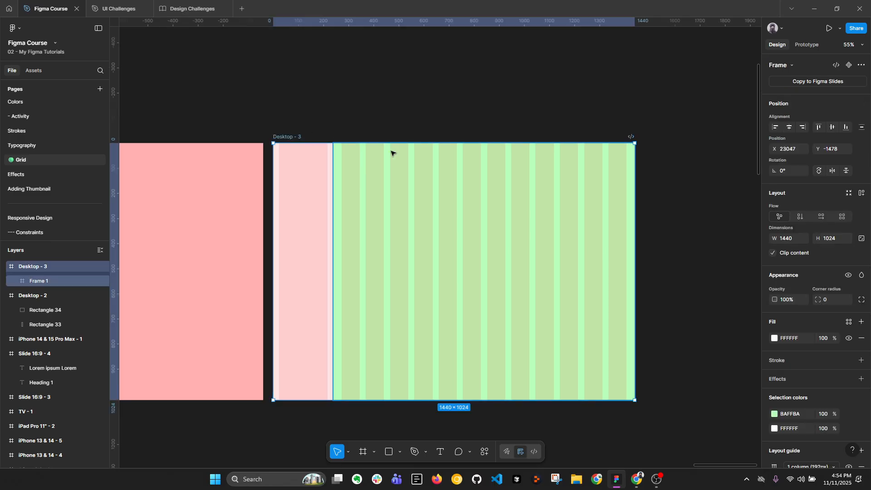
key(ctrl+d)
click(550, 213)
key(Delete)
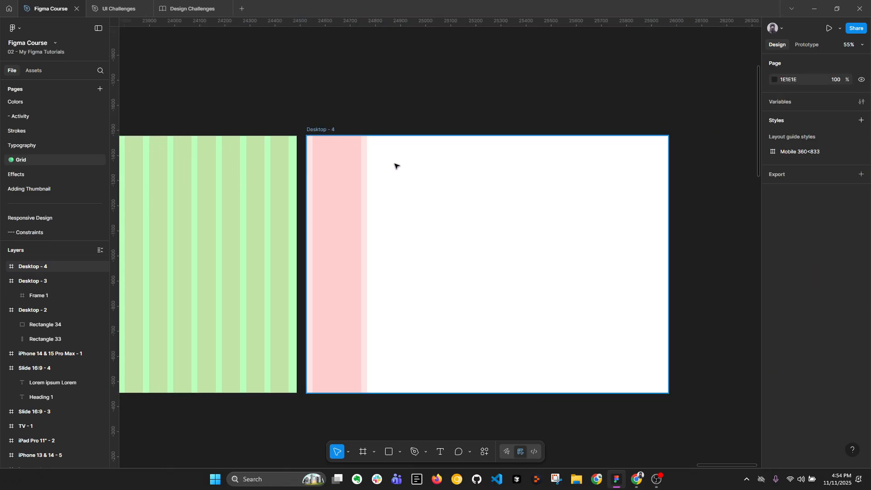
Add a layout guide of 12 columns directly to the Desktop - 4 frame
click(318, 130)
scroll(855, 386, down, 1)
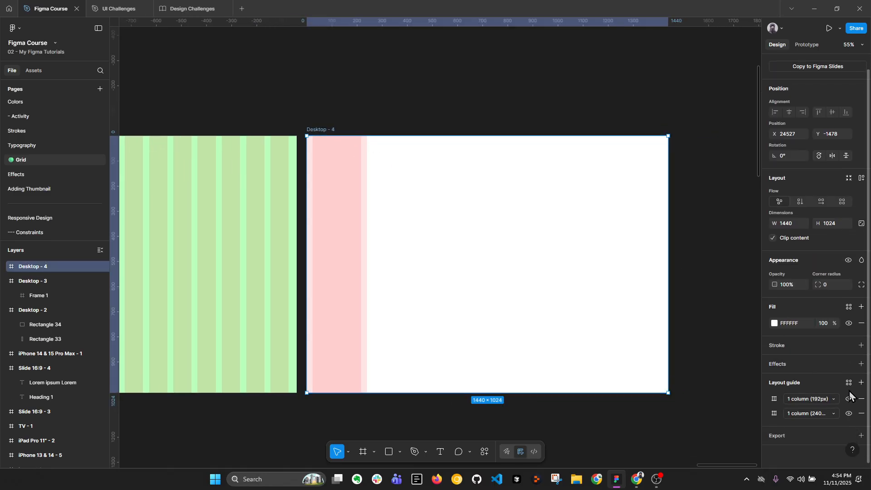
click(861, 383)
click(679, 398)
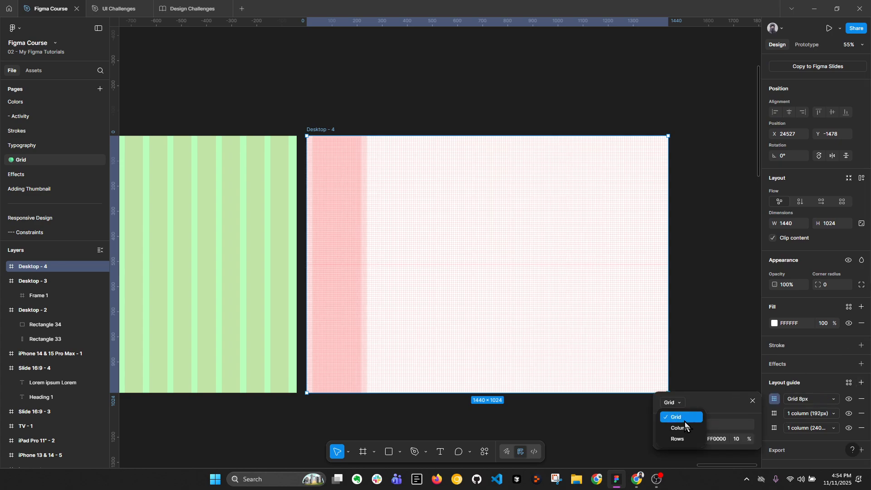
click(687, 425)
key(Return)
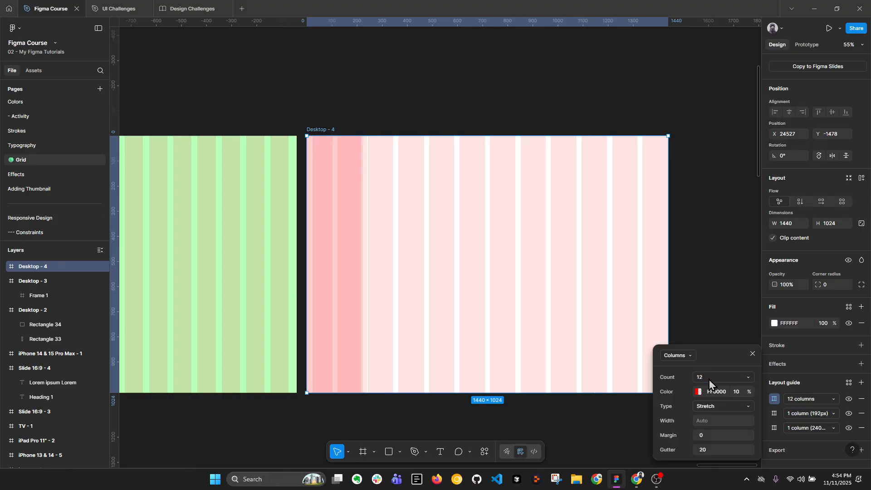
Change the type of the Desktop - 4 frame's 12-column guide to Left
click(717, 406)
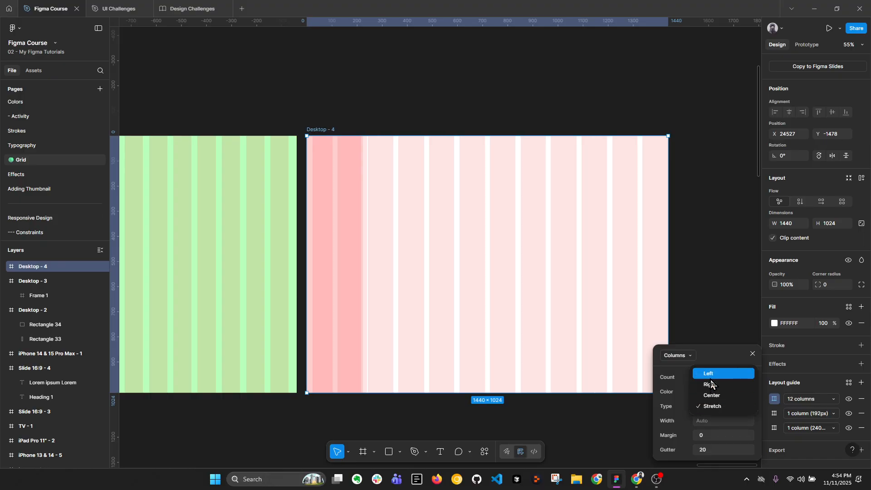
click(708, 374)
click(701, 420)
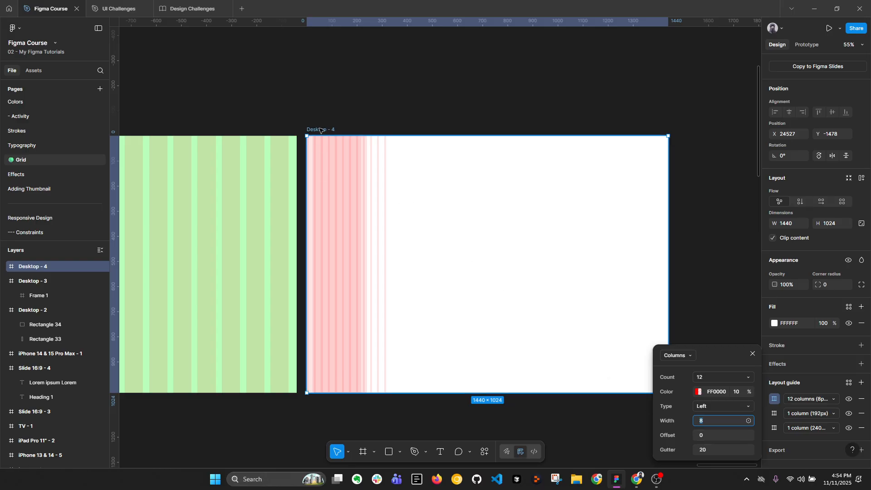
click(554, 144)
Draw a rectangle about 117 high from the left edge of Desktop - 4 across the sidebar guide and set its width to 240
ctrl+scroll(333, 162, up, 5)
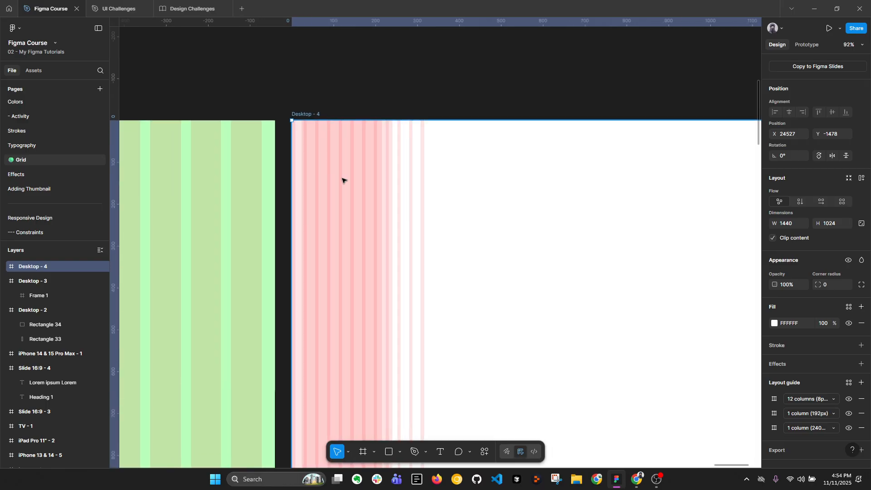
key(r)
mouse_move(303, 187)
mouse_down()
mouse_move(412, 245)
mouse_move(347, 221)
mouse_move(404, 220)
mouse_up()
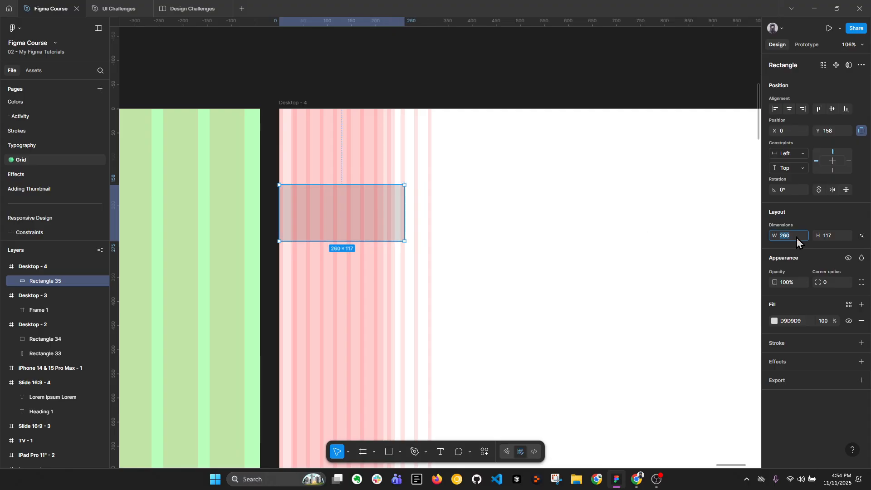
click(794, 238)
text(240)
key(Return)
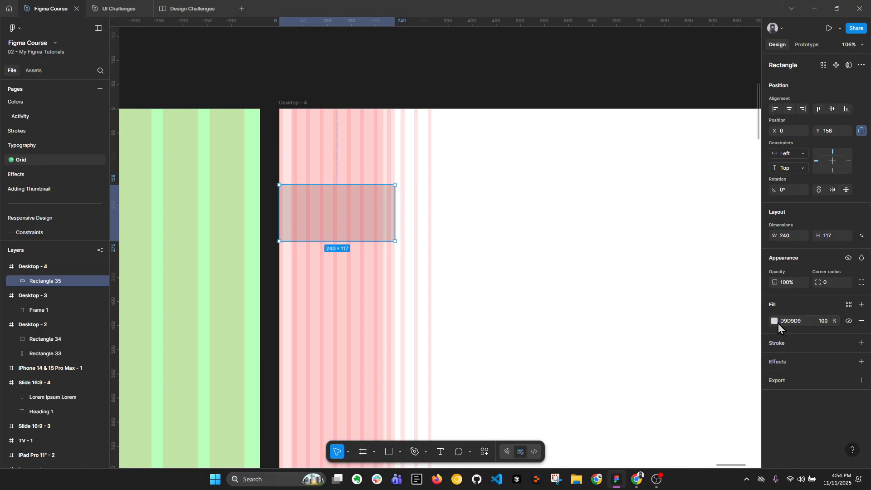
Fill the sidebar rectangle with red FF0000
click(776, 321)
drag(738, 315, 771, 273)
click(749, 236)
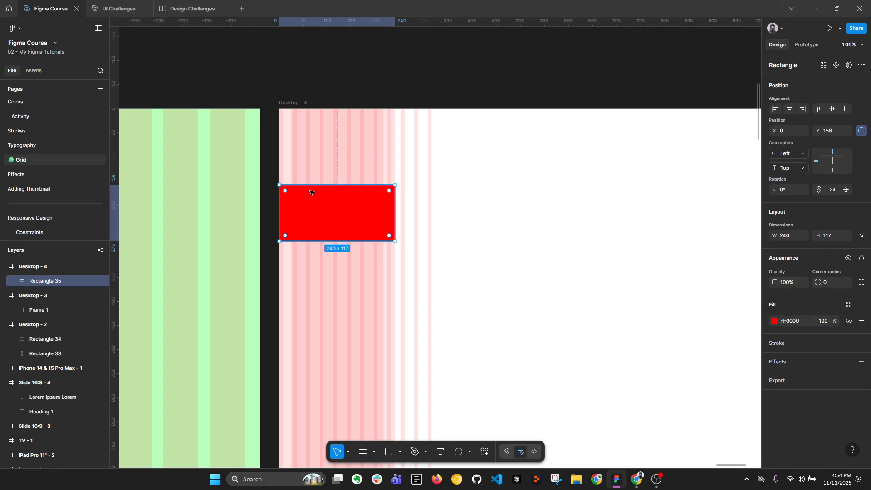
Create a 20 × 117 copy of the red rectangle against its right edge at X 240 and fill it with 51FF00
drag(358, 192, 405, 207)
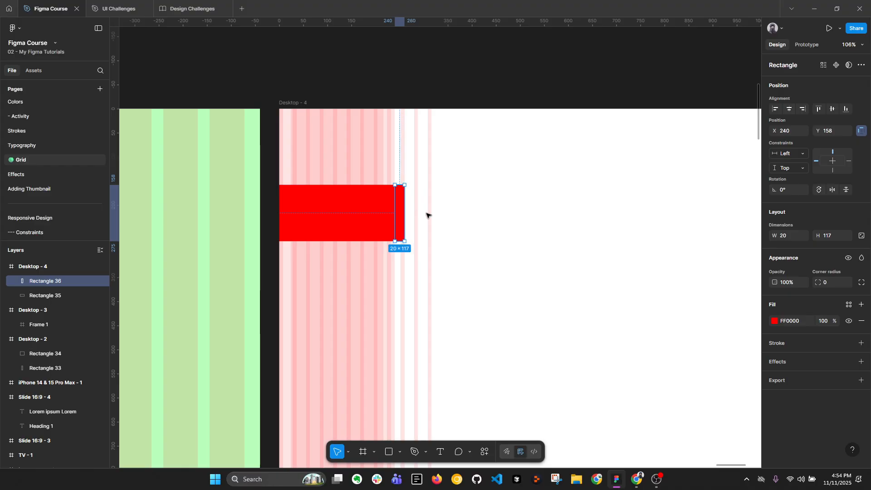
click(774, 321)
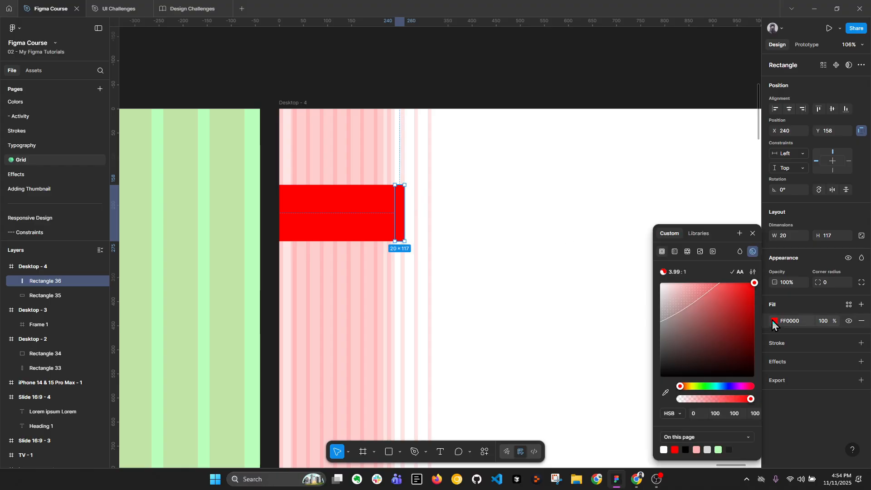
click(697, 387)
drag(698, 387, 700, 388)
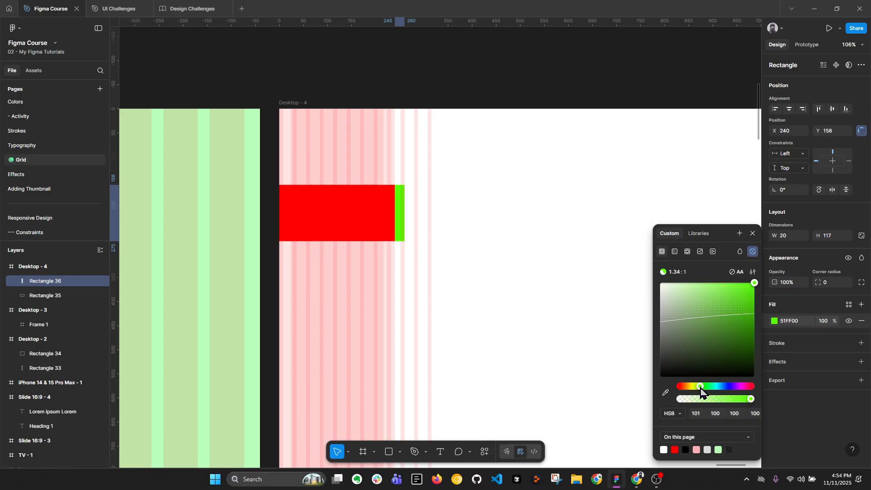
Set the width of the green strip beside the red rectangle to 32
click(787, 234)
text(32)
key(Return)
click(507, 243)
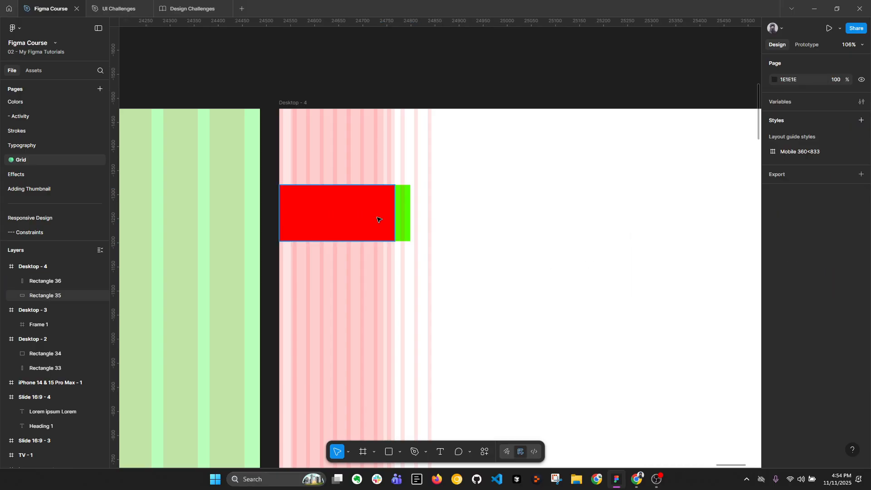
Duplicate the green strip twice and align the last copy to the right edge of the Desktop - 4 frame
click(403, 219)
key(ctrl+d)
scroll(346, 239, down, 5)
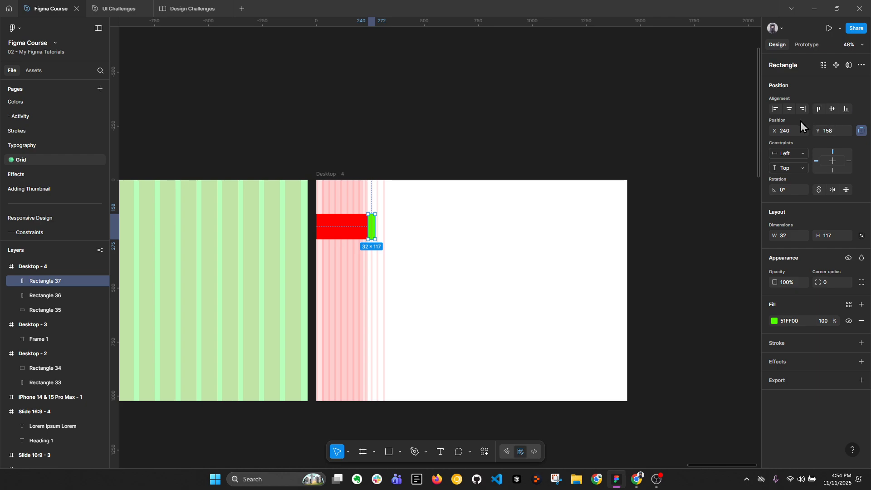
key(ctrl+d)
click(803, 109)
scroll(566, 243, up, 3)
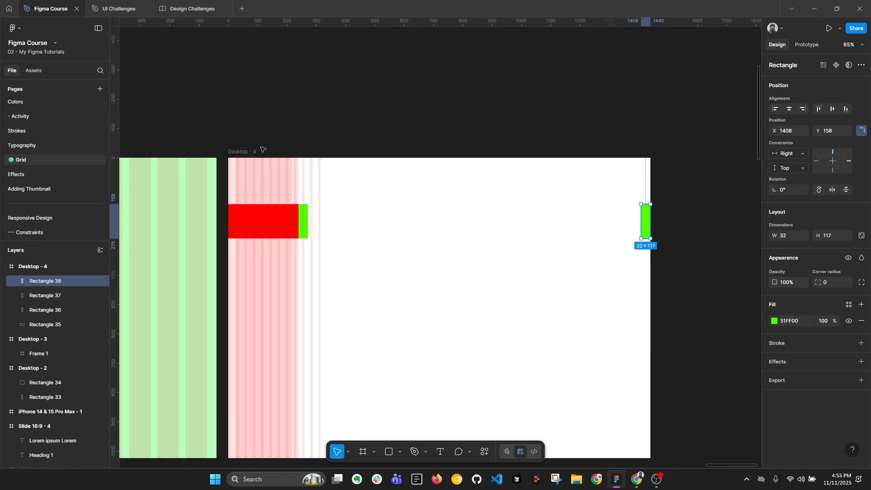
Place another copy of the green strip beside the sidebar strip at X 272, Y 231
click(247, 152)
drag(375, 138, 336, 120)
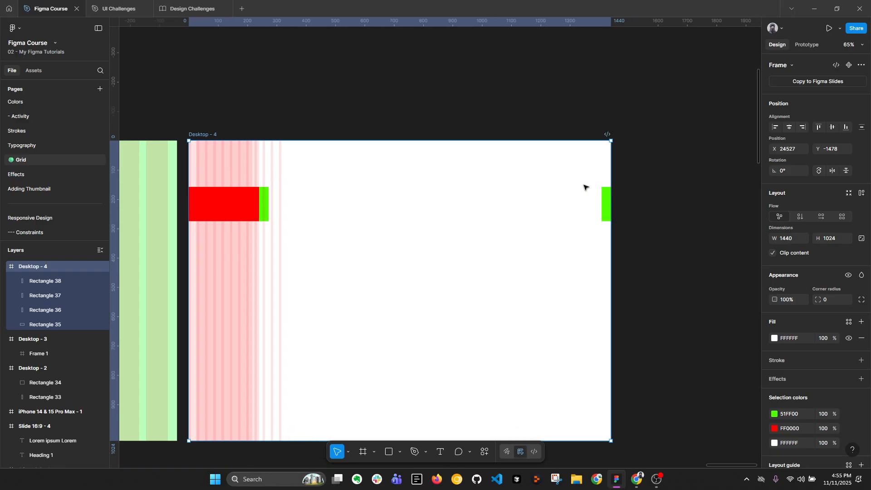
key(r)
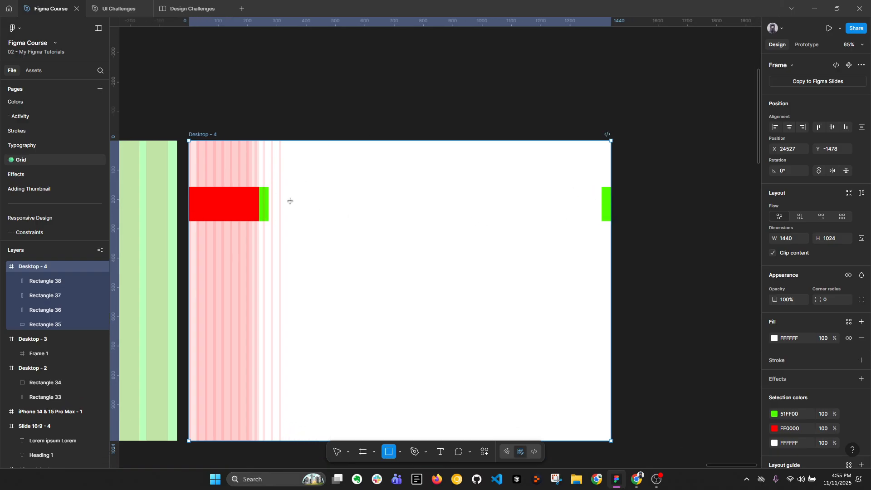
key(v)
drag(264, 205, 274, 227)
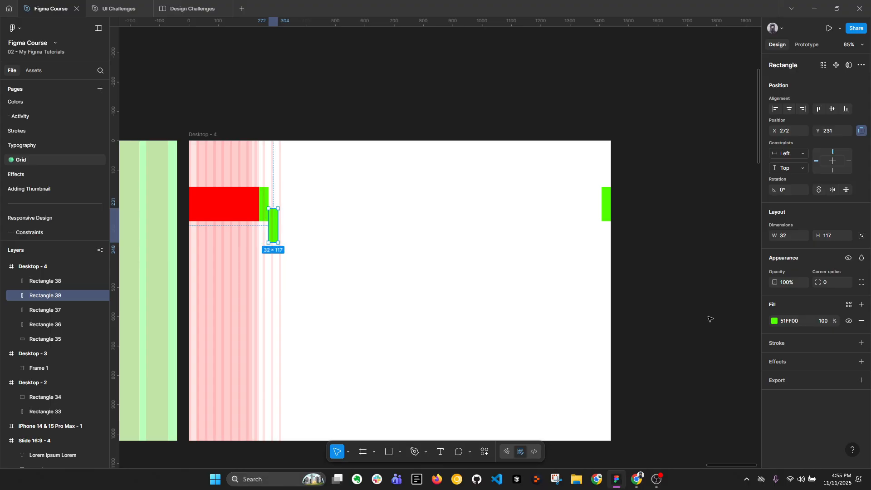
Fill the lower green strip at X 272 with 0077FF and widen it to 1136, up to the right-hand green strip
click(774, 322)
drag(711, 388, 722, 390)
click(607, 352)
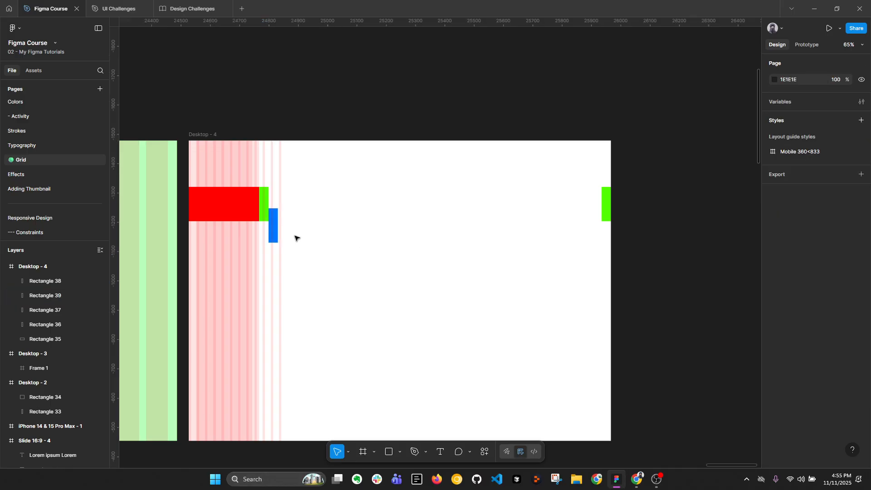
click(276, 232)
key(Return)
key(Escape)
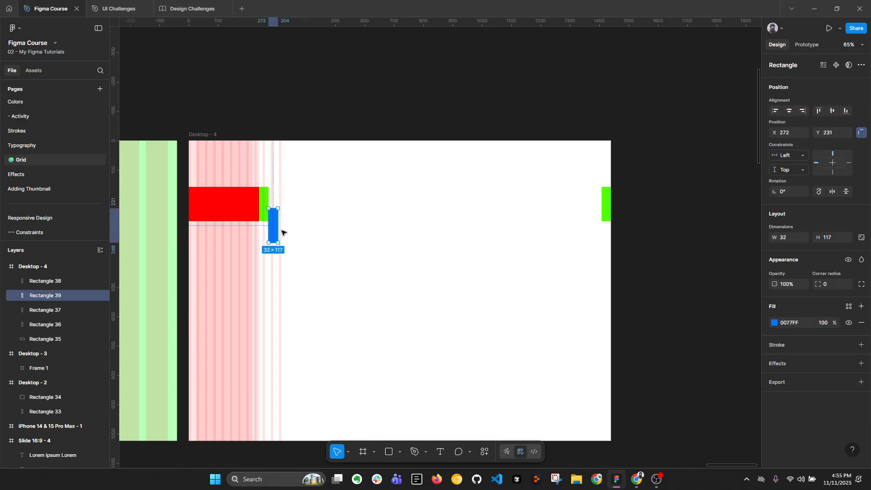
drag(278, 232, 600, 244)
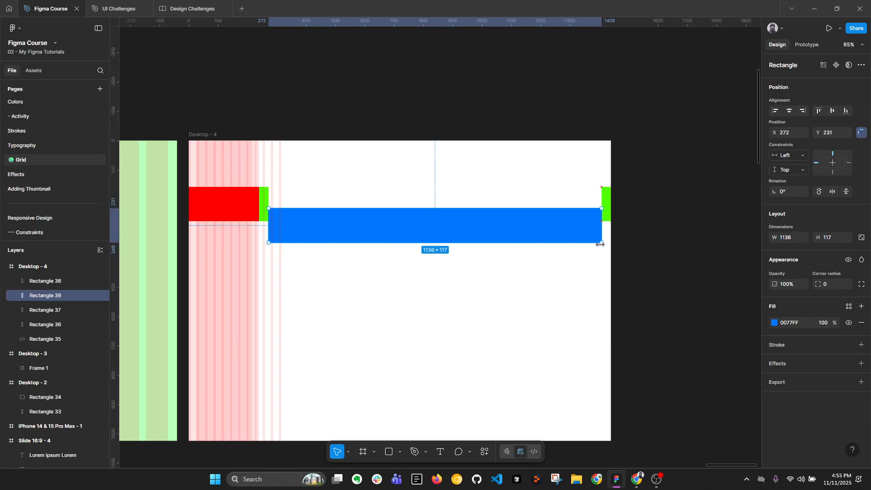
click(668, 249)
Set the offset of the Desktop - 4 frame's 12-column layout guide to 272
click(221, 133)
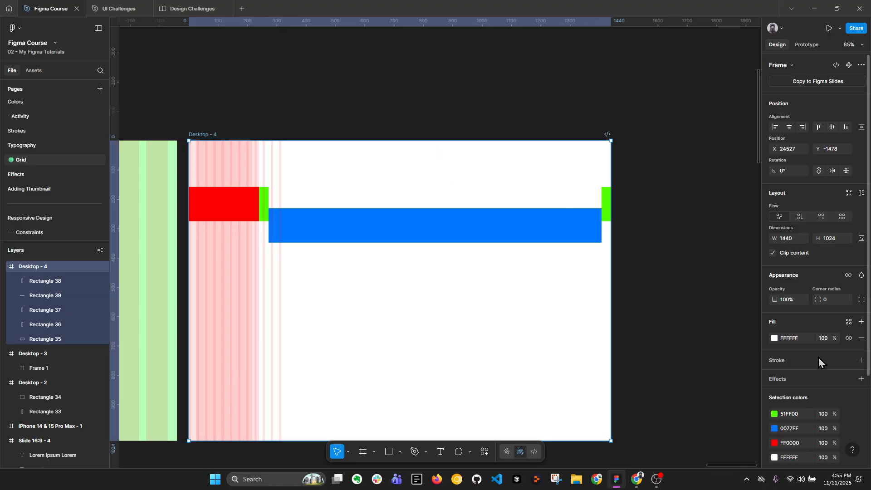
scroll(798, 370, down, 3)
click(774, 384)
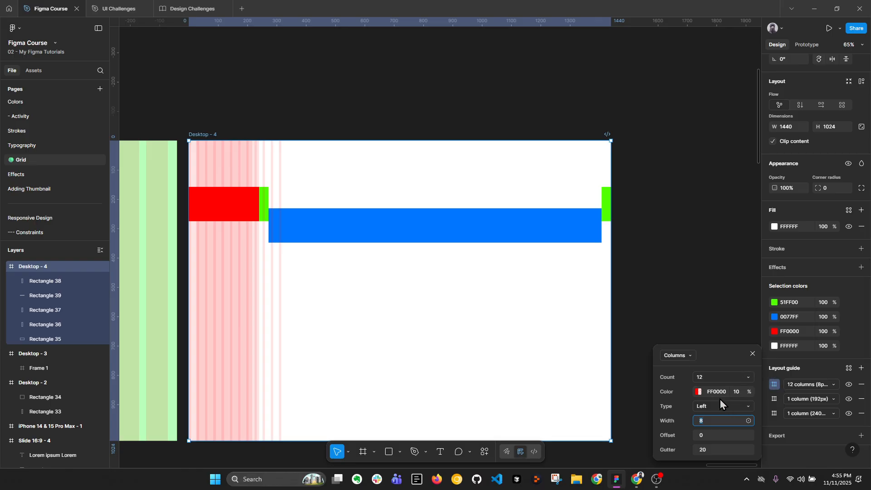
click(698, 435)
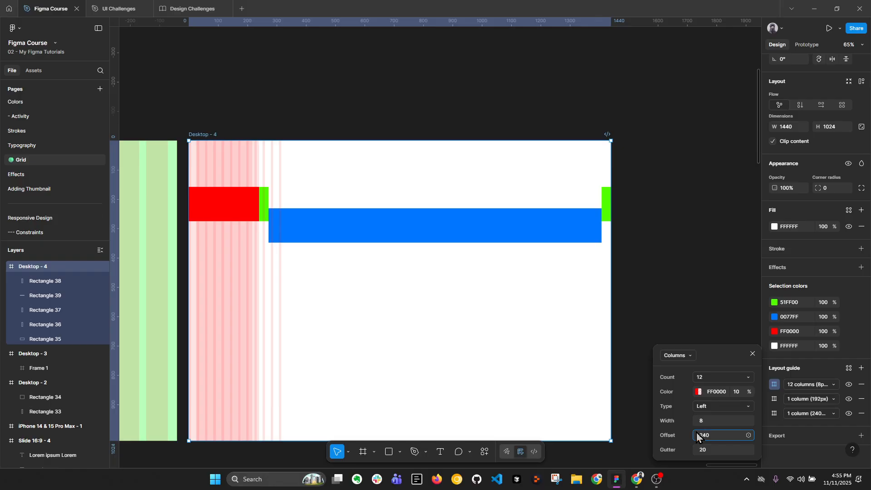
key(Return)
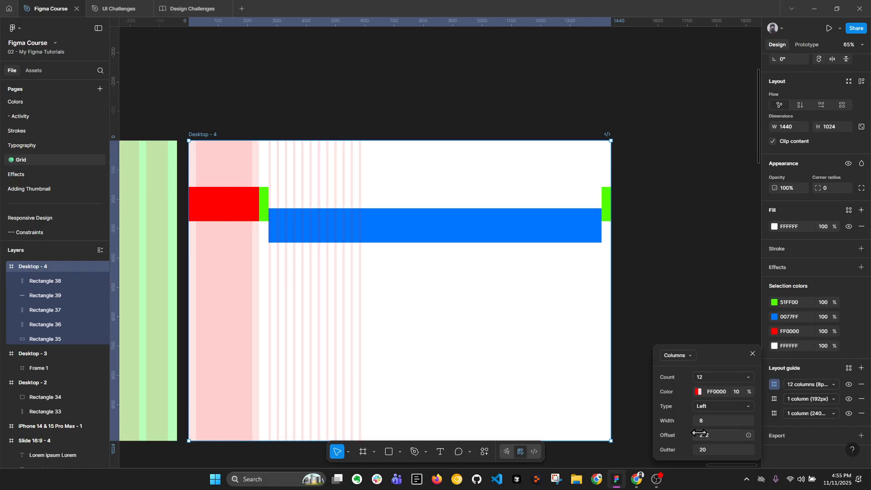
scroll(263, 180, up, 2)
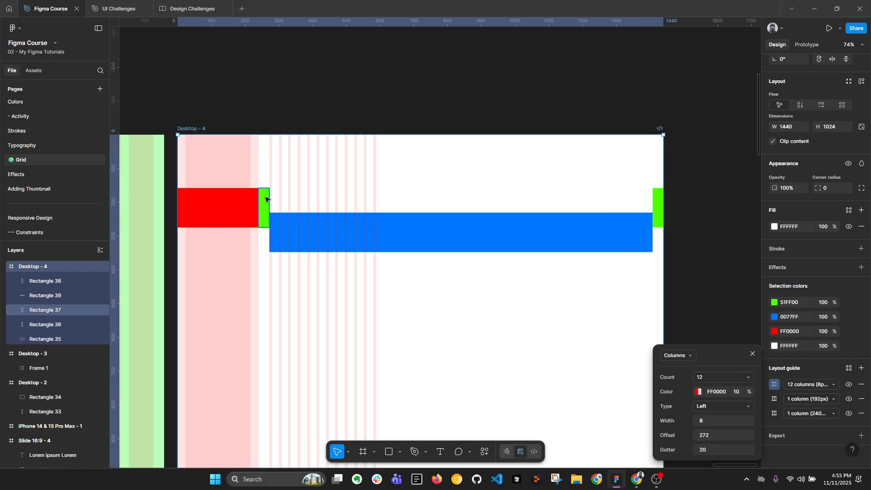
scroll(268, 200, down, 2)
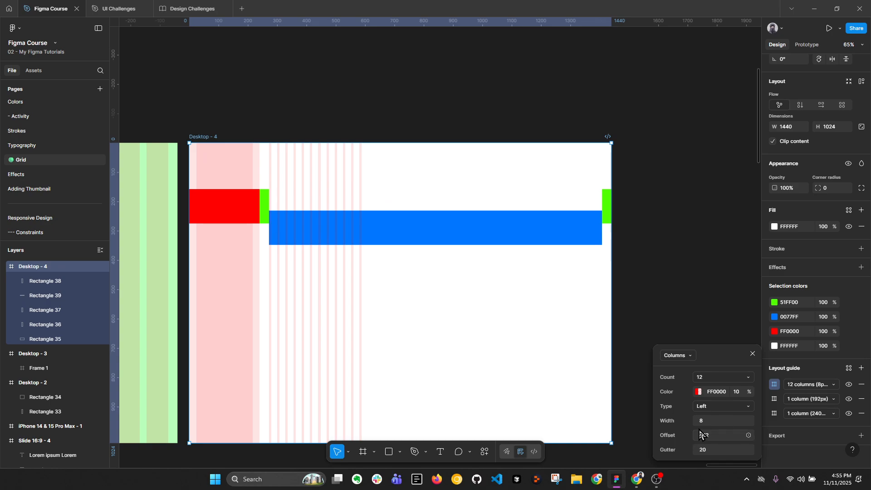
Set the column width of the 12-column layout guide to 75
drag(700, 420, 745, 423)
scroll(573, 192, up, 10)
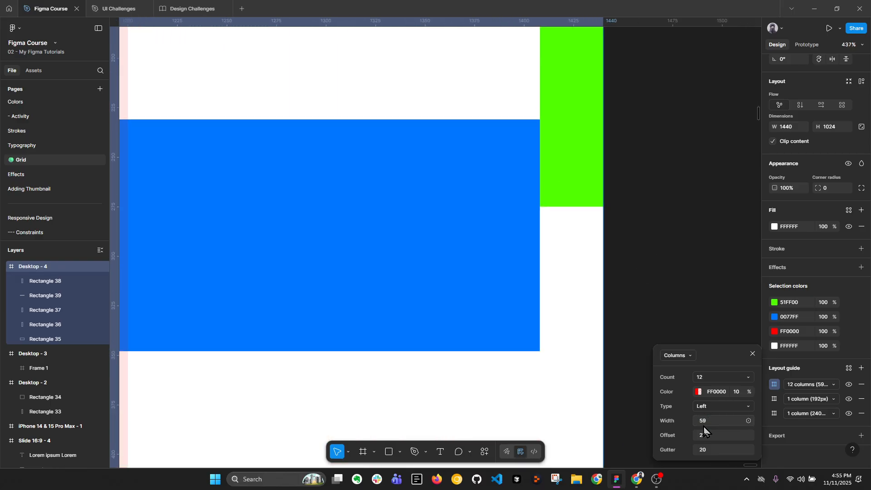
mouse_move(702, 421)
mouse_down()
mouse_move(713, 421)
mouse_move(703, 423)
mouse_up()
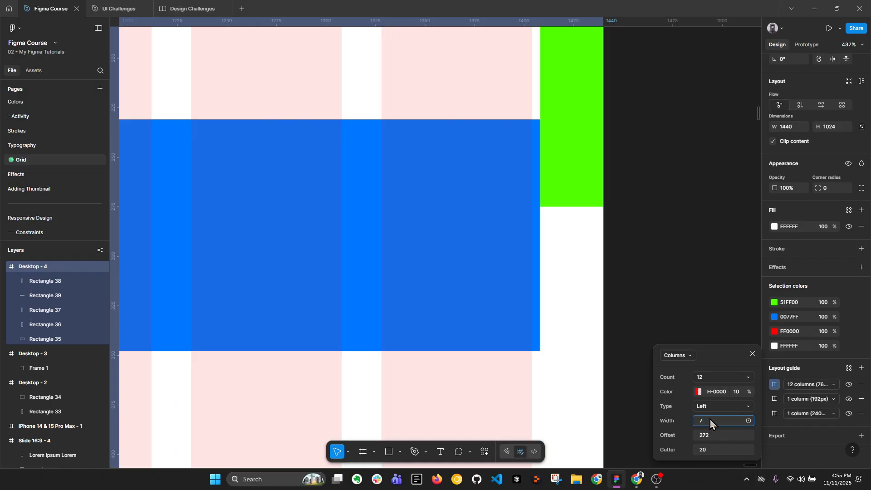
text(5)
key(Return)
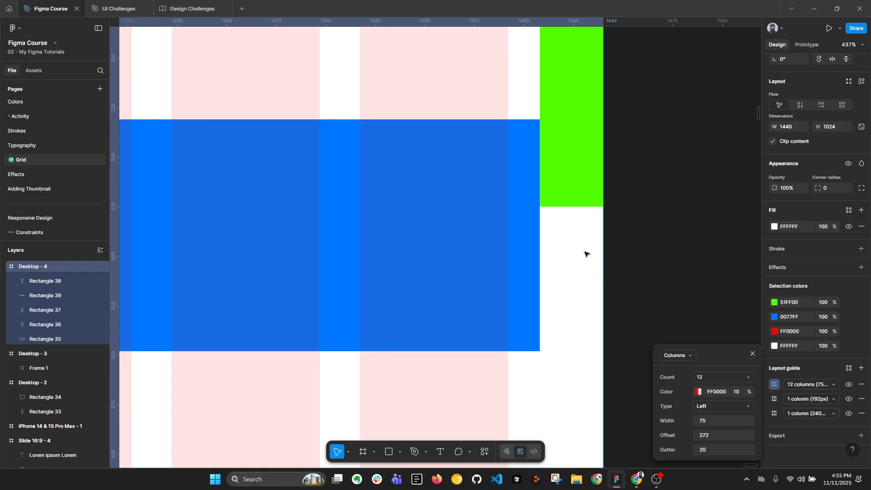
key(Escape)
Check the remaining gap between the last guide column and the green strip at the frame's right edge
click(565, 196)
scroll(564, 196, down, 2)
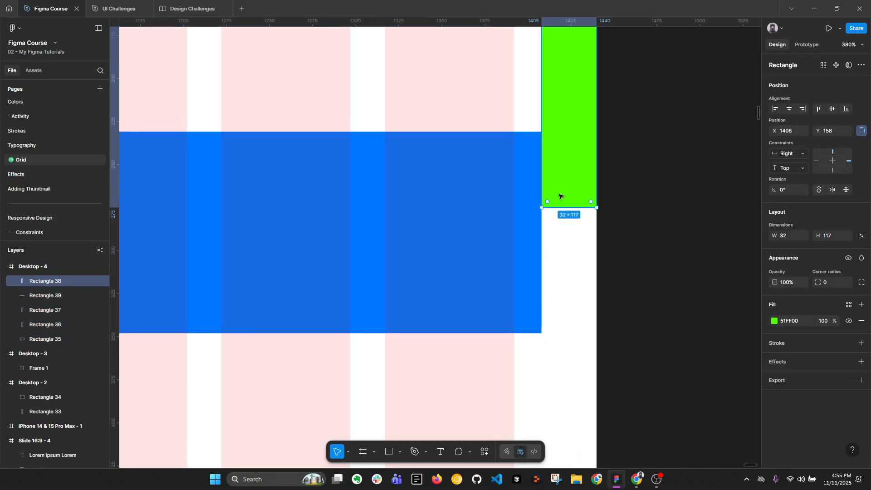
mouse_move(540, 163)
mouse_down()
mouse_move(516, 163)
mouse_move(541, 163)
mouse_up()
scroll(649, 227, down, 8)
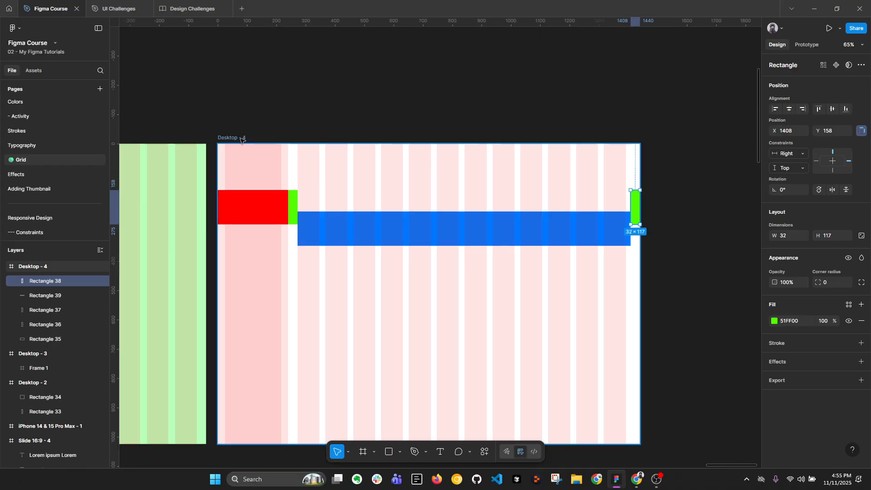
Set the offset of the Desktop - 4 frame's 12-column layout guide to 280
click(241, 139)
scroll(796, 416, down, 5)
click(773, 385)
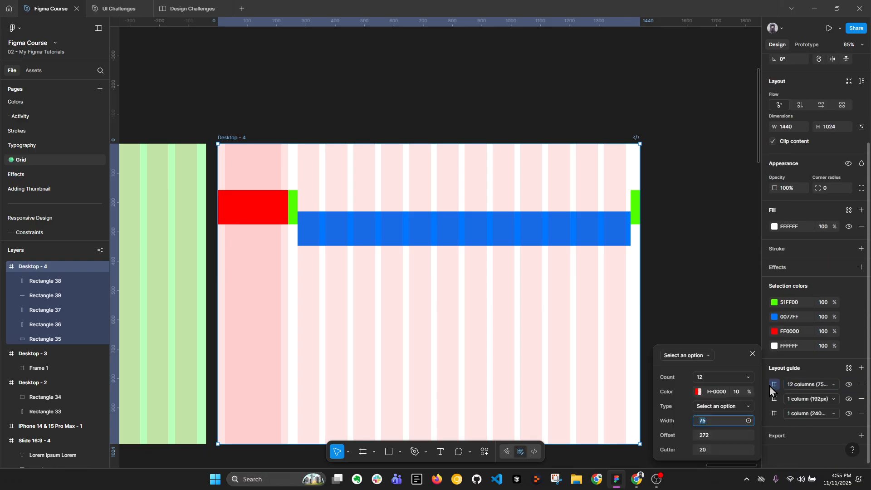
click(717, 434)
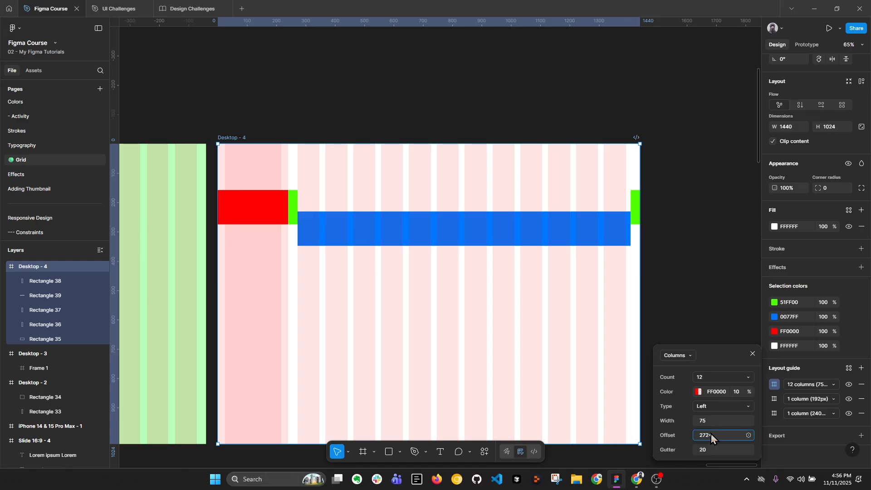
key(Return)
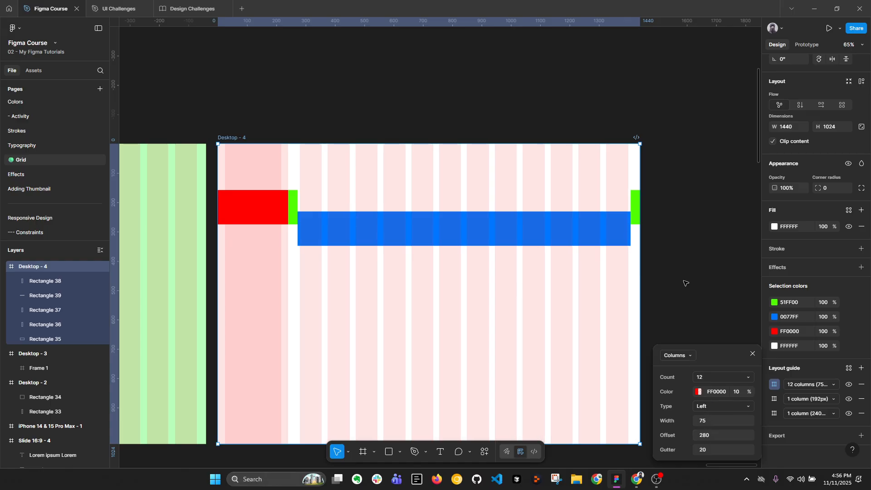
click(680, 237)
Widen both green strips inward so they meet the outer edges of the first and last guide columns
scroll(290, 202, up, 3)
click(294, 199)
drag(303, 200, 307, 200)
scroll(418, 213, right, 10)
click(528, 213)
scroll(536, 209, up, 2)
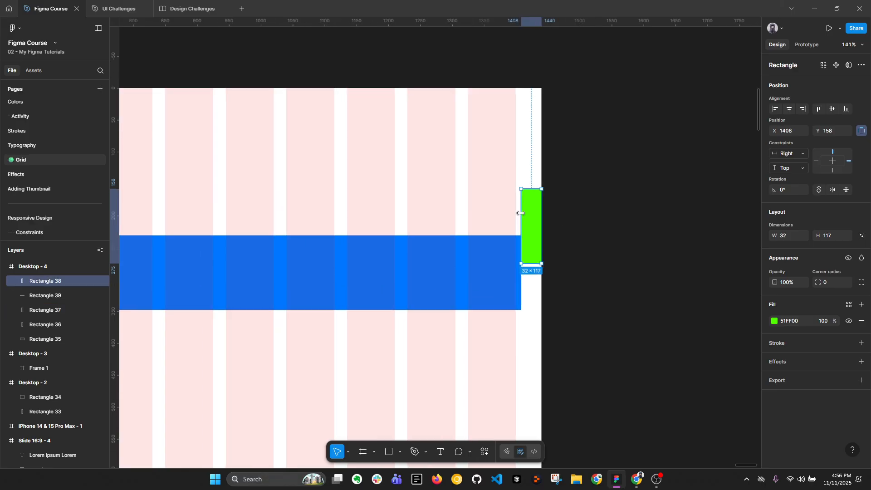
Trim both ends of the blue rectangle to fit exactly between the two green strips
click(490, 269)
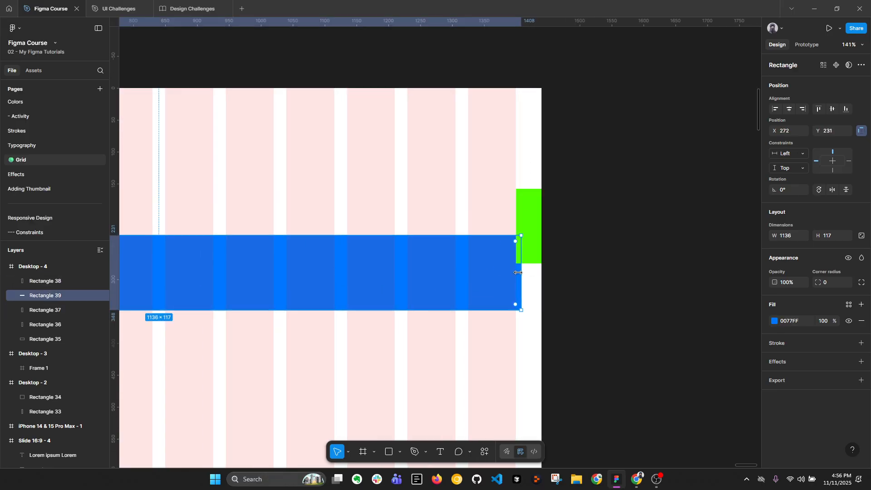
drag(520, 272, 514, 272)
scroll(572, 252, down, 4)
drag(244, 256, 302, 260)
scroll(290, 259, up, 3)
scroll(410, 211, down, 4)
click(375, 148)
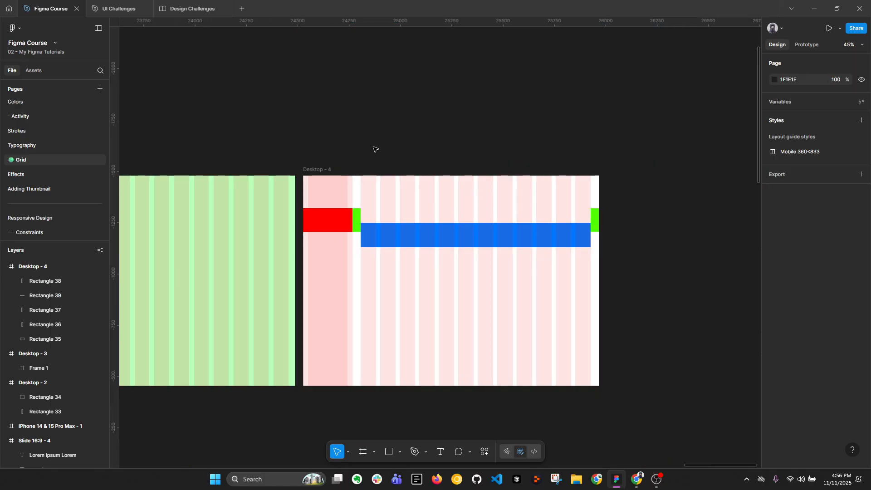
Save the Desktop - 4 frame's layout guides as a new layout guide style named "Dashboard Grid"
click(318, 169)
scroll(829, 411, down, 3)
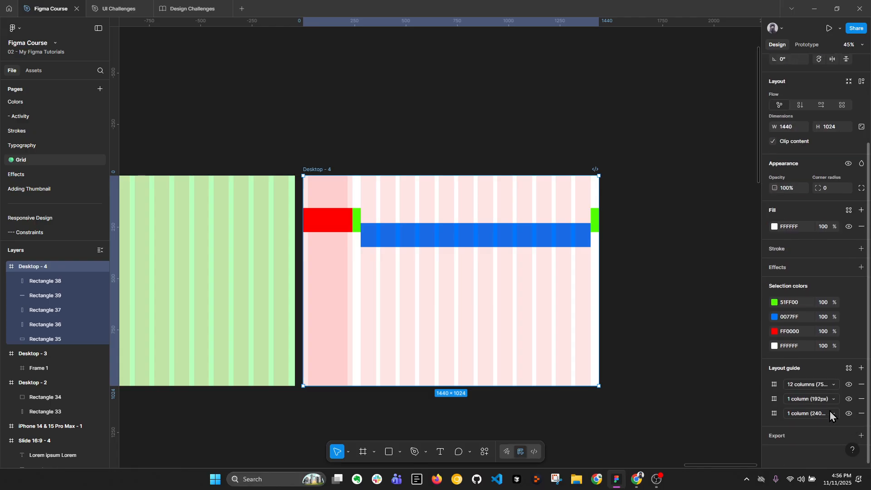
click(849, 368)
click(742, 354)
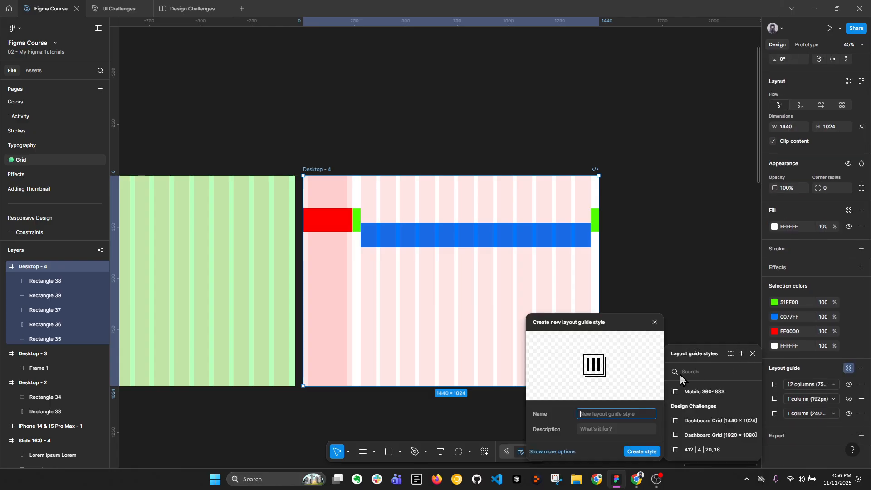
text(Dashboard Grid)
key(Return)
click(677, 293)
scroll(671, 278, down, 3)
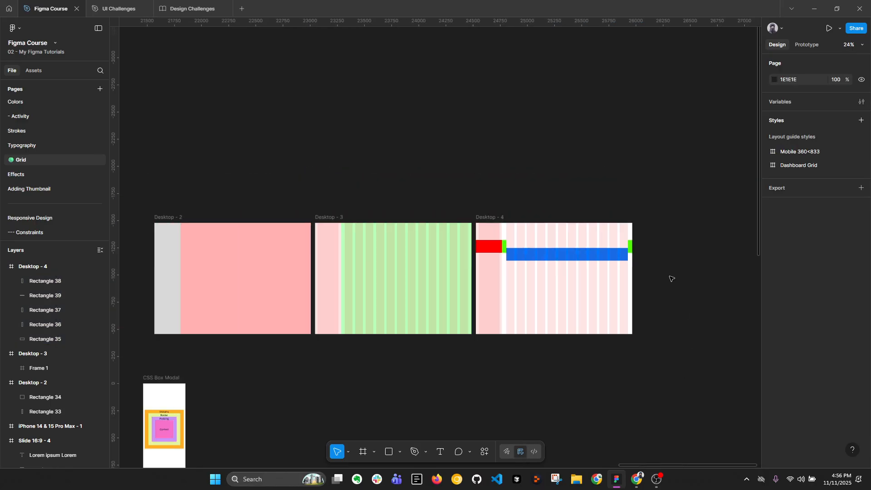
drag(519, 168, 617, 142)
scroll(620, 144, down, 2)
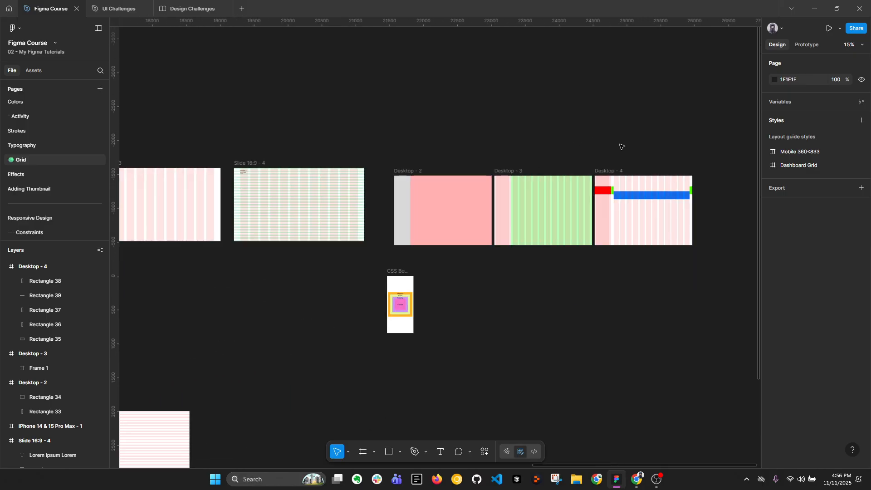
scroll(580, 146, left, 5)
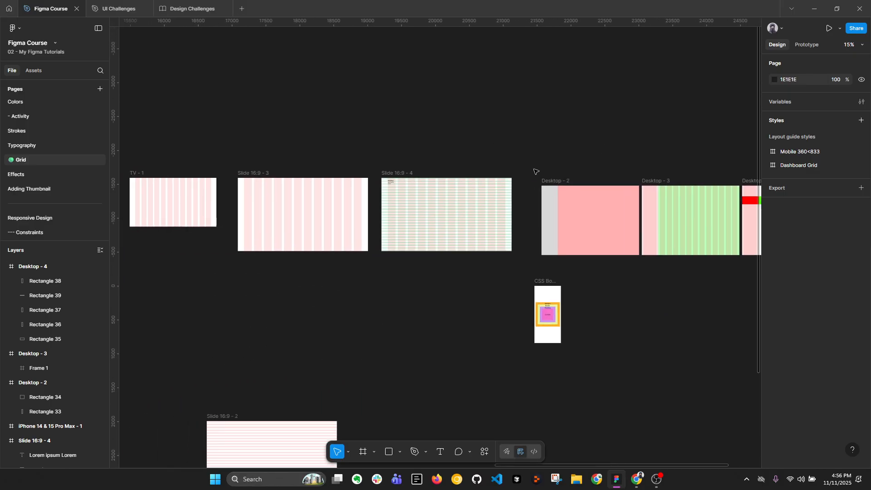